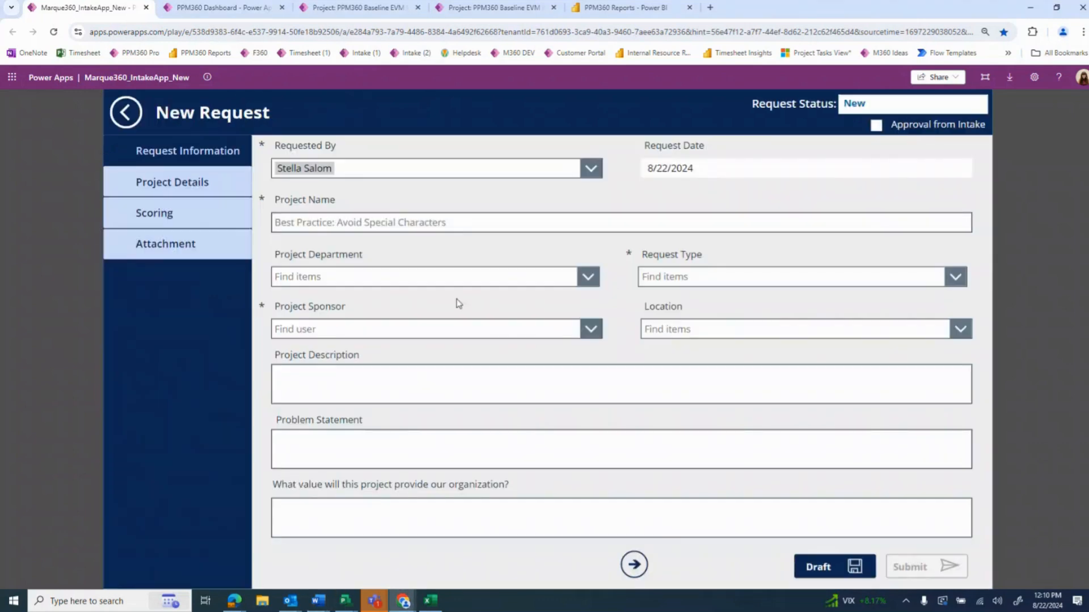
# Name the new request Baseline EVM Webinar, with IT as its department and Standard Project as its request type
pyautogui.click(405, 223)
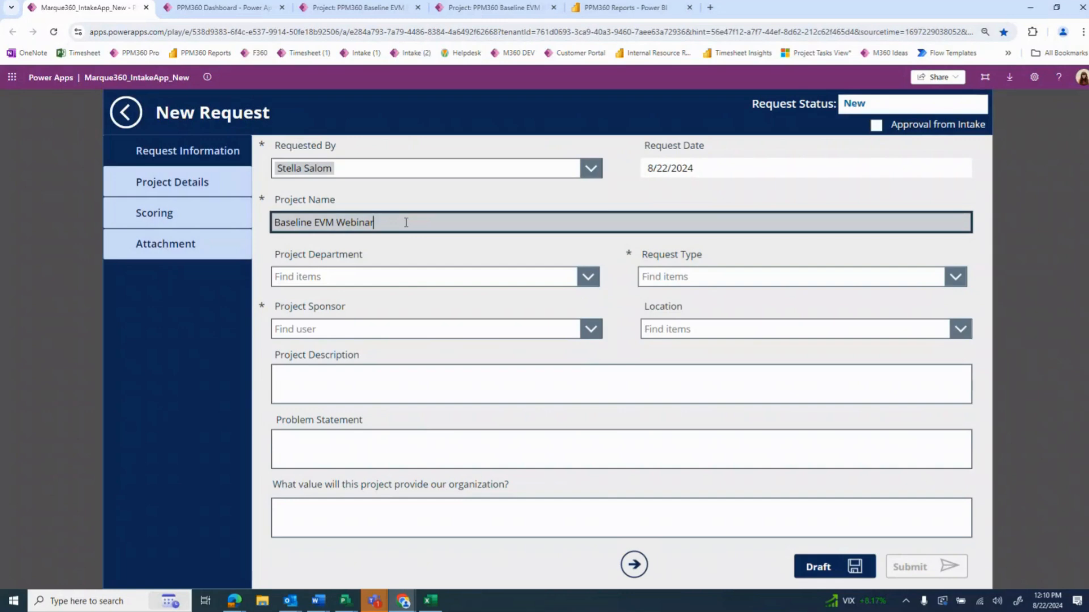
pyautogui.click(384, 280)
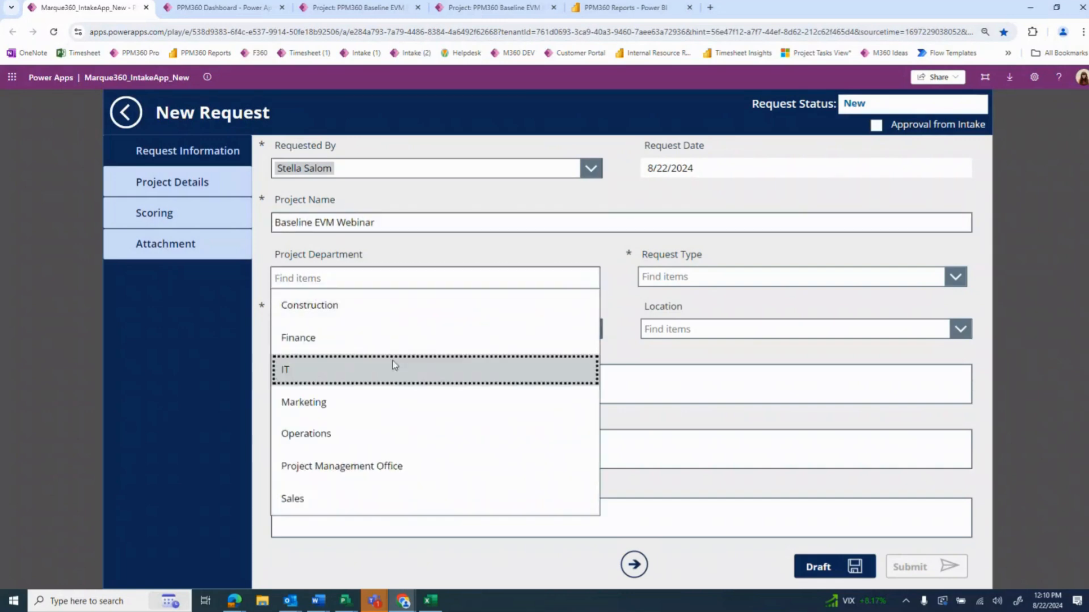
pyautogui.click(393, 363)
pyautogui.click(666, 288)
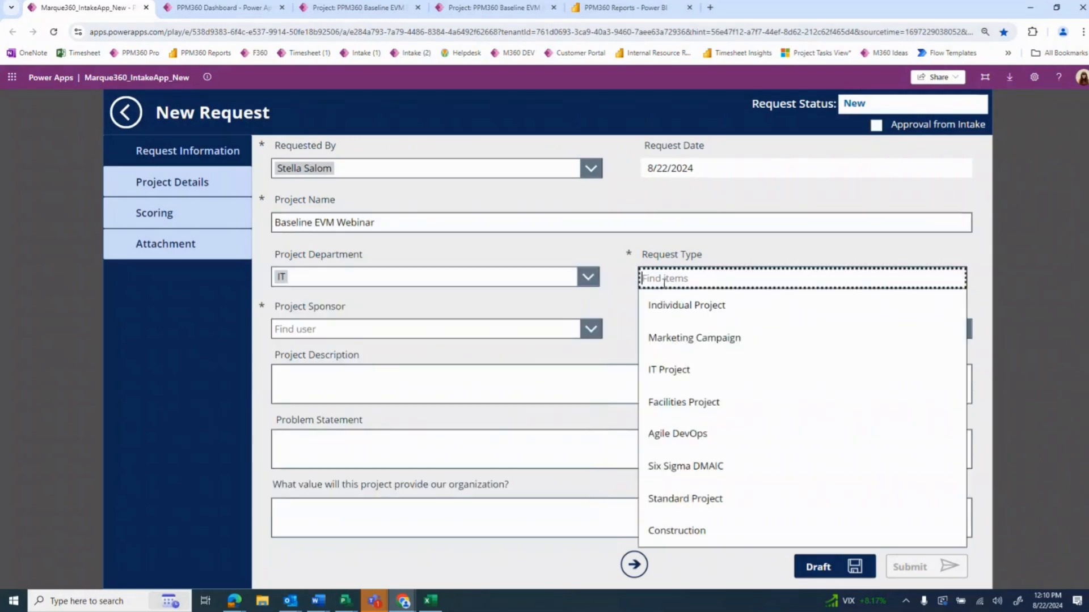
pyautogui.click(697, 490)
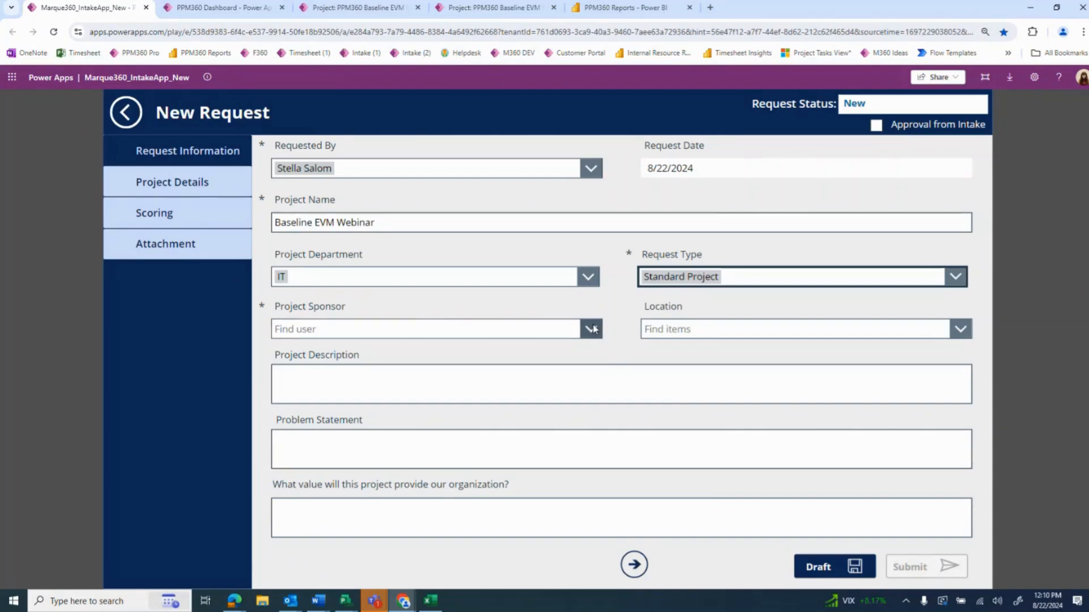
# Choose the project sponsor from the user list and set the request's location to Location A
pyautogui.click(574, 329)
pyautogui.write('stella')
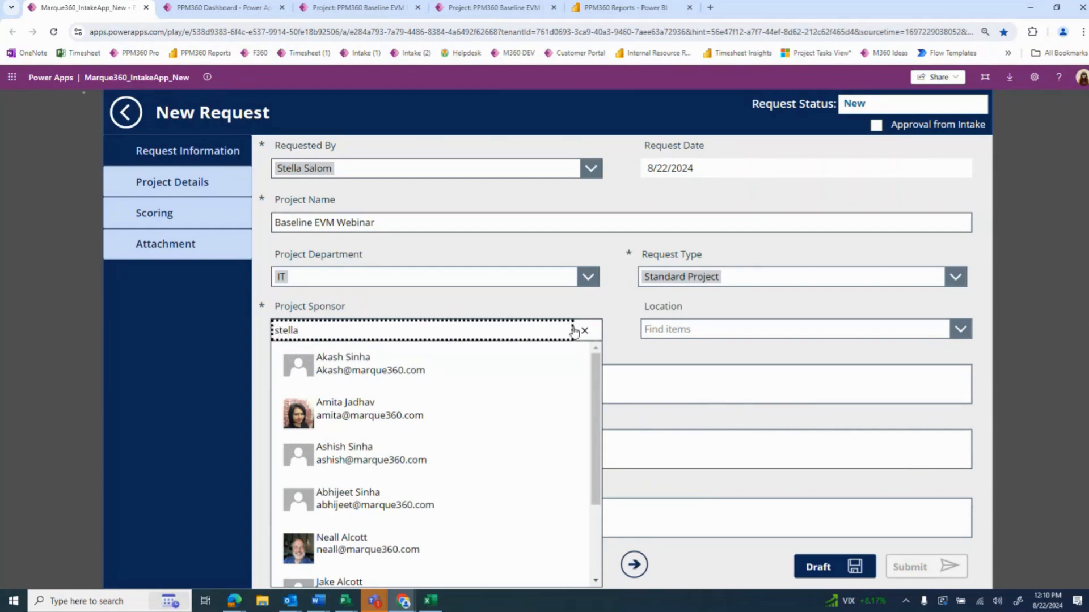
pyautogui.click(479, 359)
pyautogui.click(693, 328)
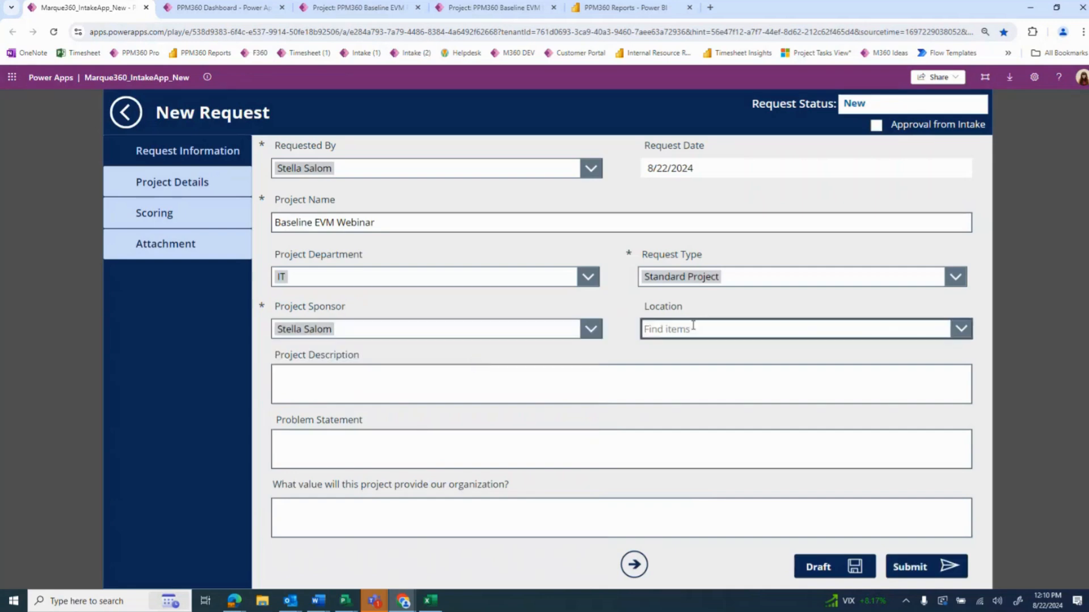
pyautogui.click(694, 358)
# Fill the Project Description and Problem Statement fields with copies of their own label text
pyautogui.moveTo(368, 356); pyautogui.dragTo(276, 355)
pyautogui.hotkey('ctrl', 'c')
pyautogui.click(275, 372)
pyautogui.hotkey('ctrl', 'v')
pyautogui.moveTo(374, 426); pyautogui.dragTo(275, 422)
pyautogui.hotkey('ctrl', 'c')
pyautogui.click(293, 435)
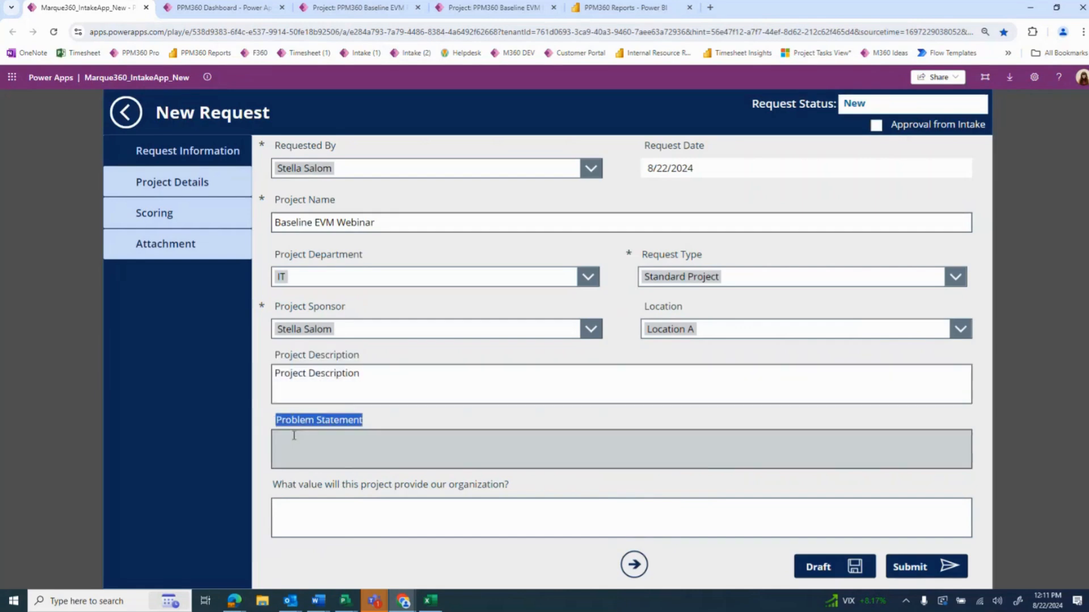
pyautogui.hotkey('ctrl', 'v')
# Copy the question "What value will this project provide our organization?" into its own answer field
pyautogui.moveTo(510, 486); pyautogui.dragTo(272, 491)
pyautogui.hotkey('ctrl', 'c')
pyautogui.click(343, 520)
pyautogui.hotkey('ctrl', 'v')
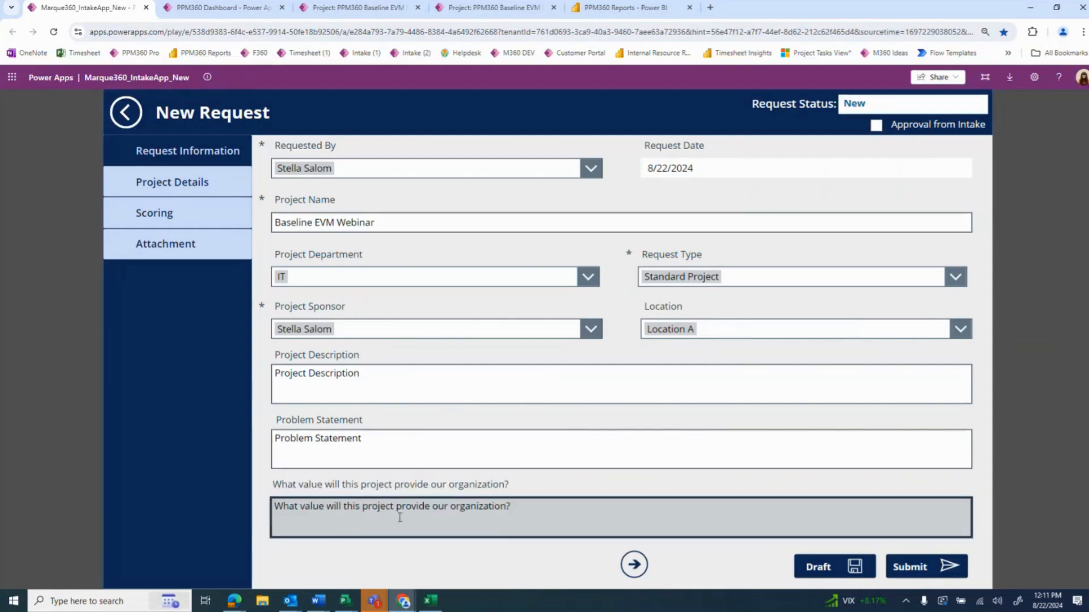
# In the project details, set the proposed start to 8/22/2024 and the proposed end to 11/28/2024
pyautogui.click(635, 564)
pyautogui.click(547, 171)
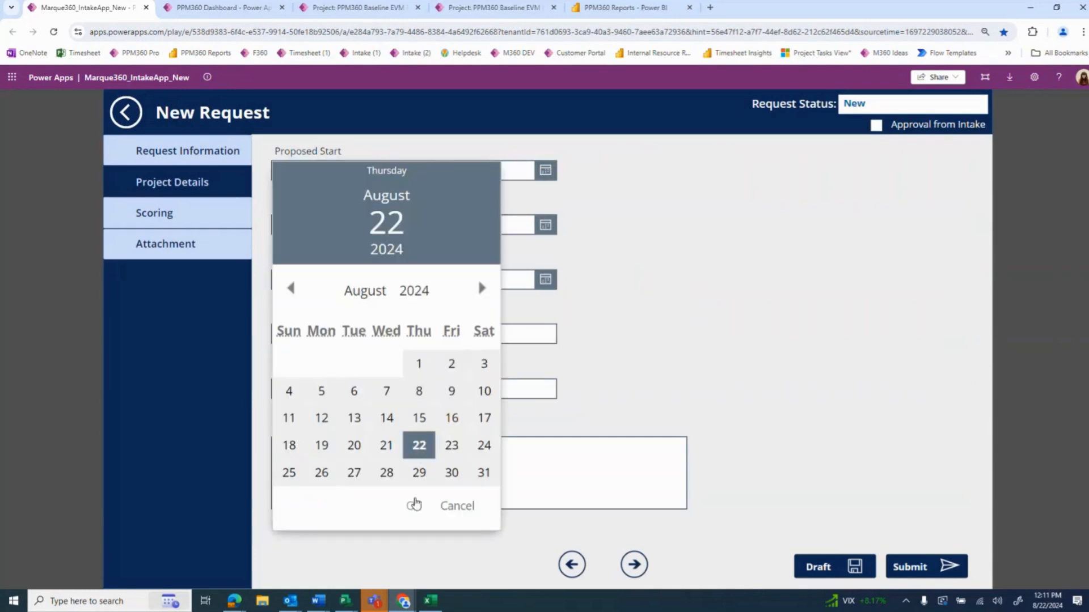
pyautogui.click(414, 504)
pyautogui.click(547, 226)
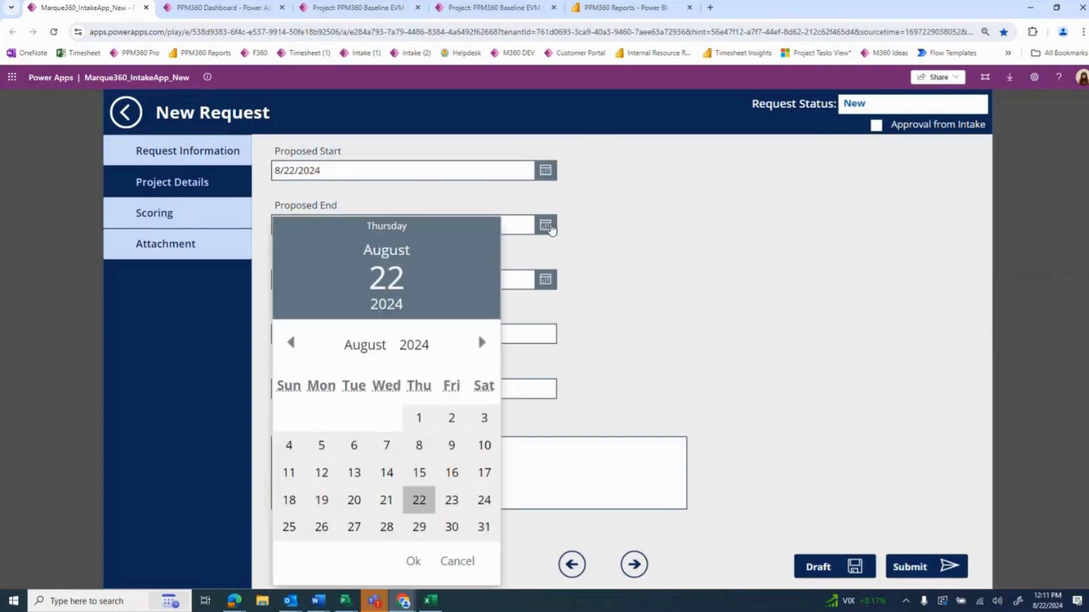
pyautogui.click(481, 343)
pyautogui.click(481, 344)
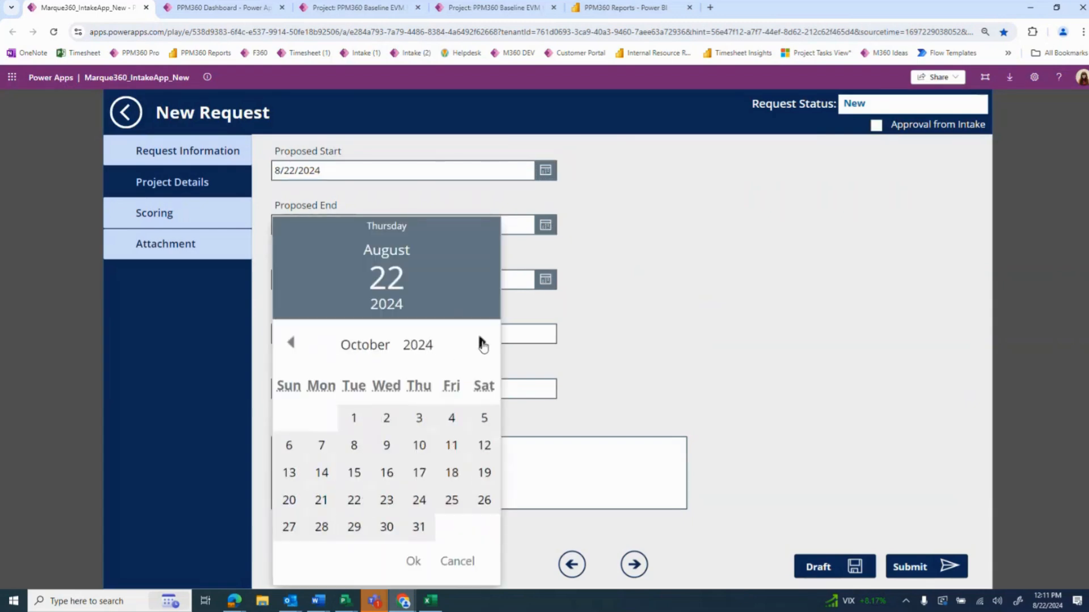
pyautogui.click(481, 343)
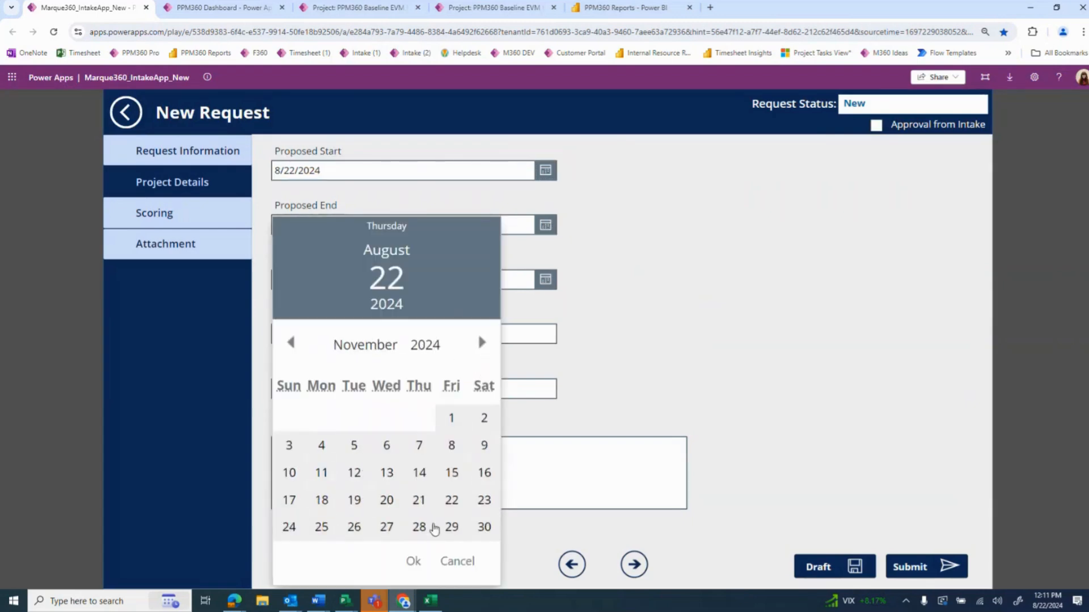
pyautogui.click(420, 527)
pyautogui.click(413, 562)
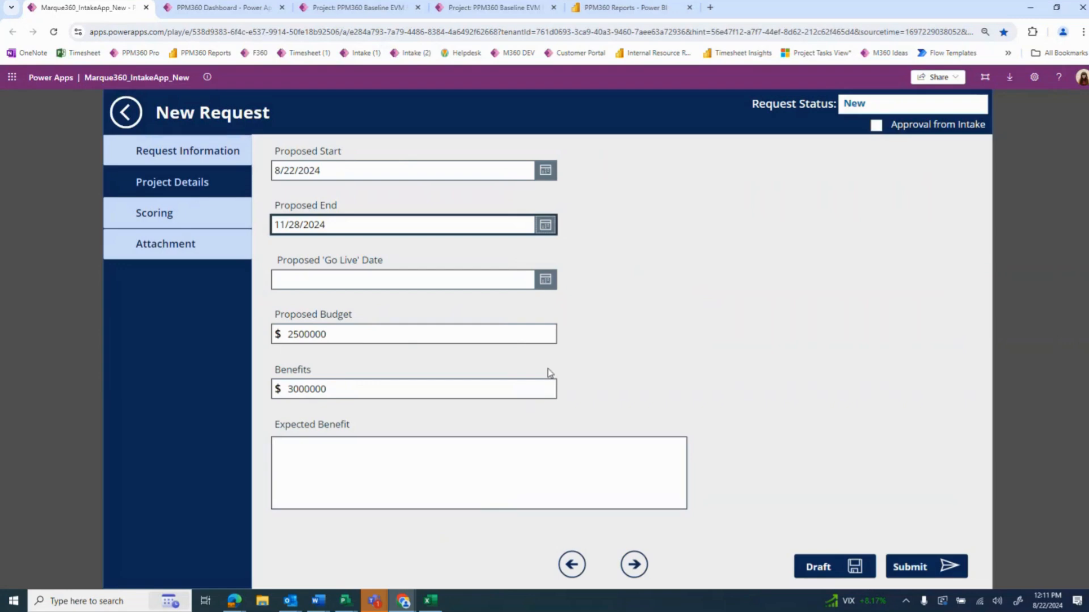
# Set the Proposed 'Go Live' Date to 1/30/2025
pyautogui.click(546, 280)
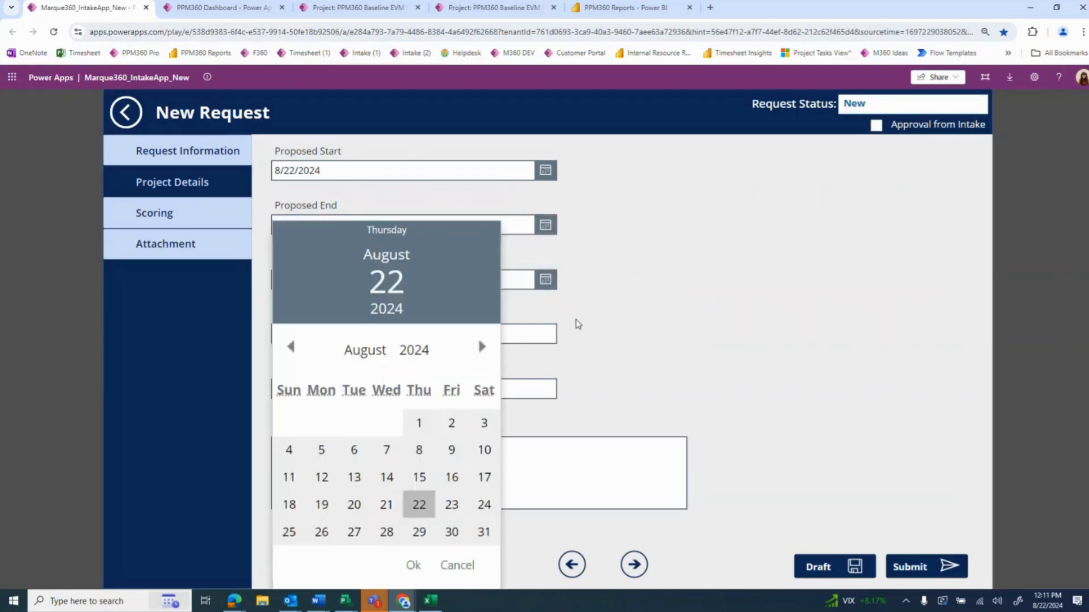
pyautogui.click(573, 318)
pyautogui.click(545, 280)
pyautogui.click(482, 346)
pyautogui.click(482, 346)
pyautogui.click(482, 346)
pyautogui.click(482, 347)
pyautogui.click(482, 347)
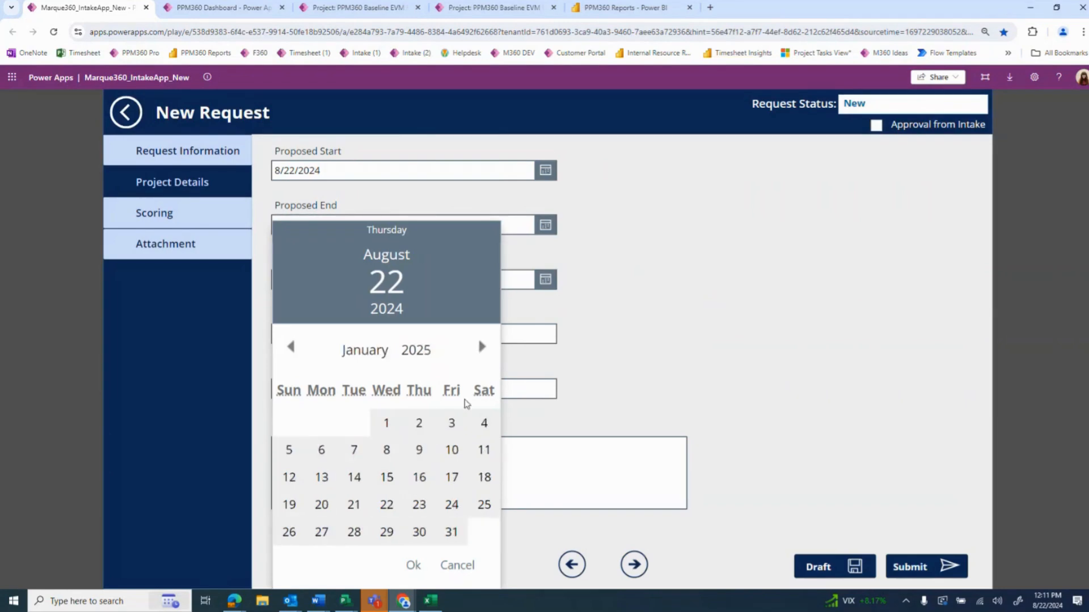
pyautogui.click(420, 534)
pyautogui.click(413, 566)
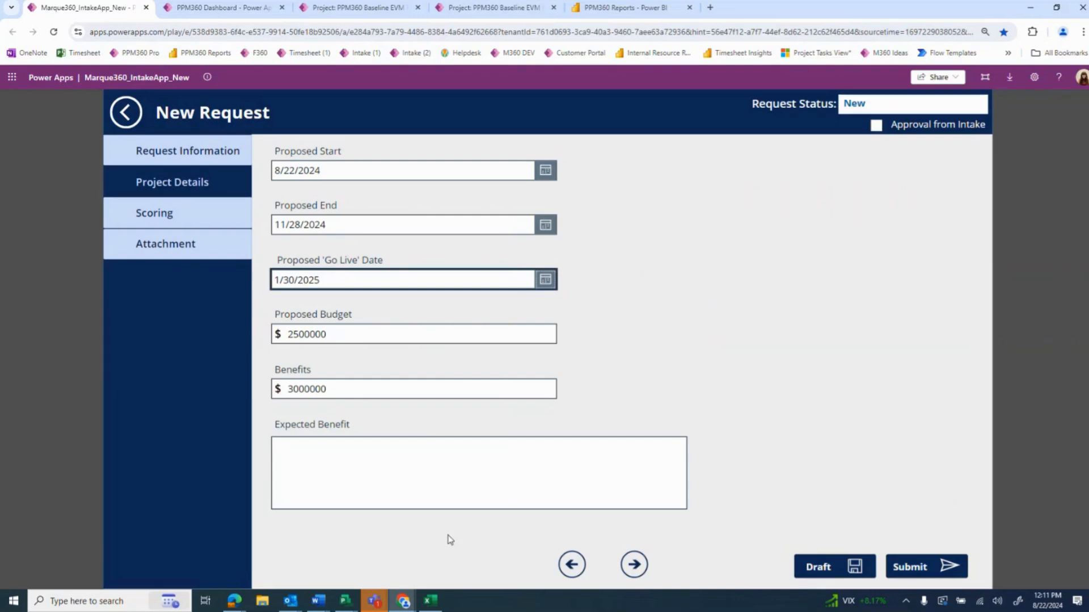
# Fill the Expected Benefit field with a copy of its own label text
pyautogui.moveTo(366, 424); pyautogui.dragTo(274, 425)
pyautogui.click(336, 454)
pyautogui.hotkey('ctrl', 'v')
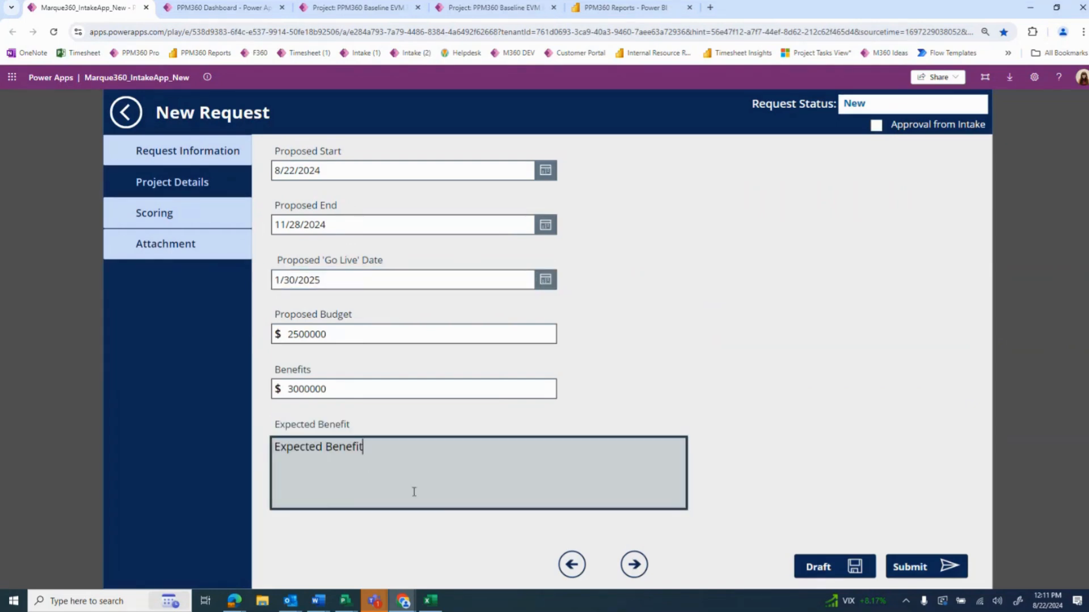
# In the scoring section, rate new-market expansion 5 (more than $3M) and expense base reduction 3 ($250K to $500K)
pyautogui.click(634, 564)
pyautogui.click(414, 172)
pyautogui.click(400, 313)
pyautogui.click(414, 230)
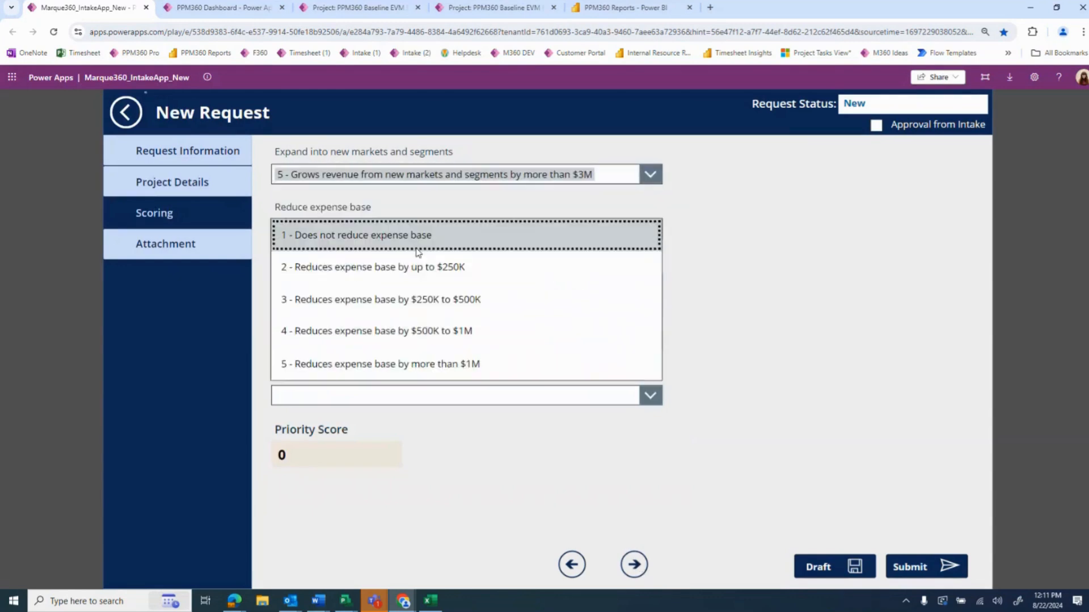
pyautogui.click(414, 301)
# Rate product quality improvement 2, employee satisfaction 4 (3 to 5 points) and customer satisfaction 5 (5% or more)
pyautogui.click(422, 285)
pyautogui.click(426, 335)
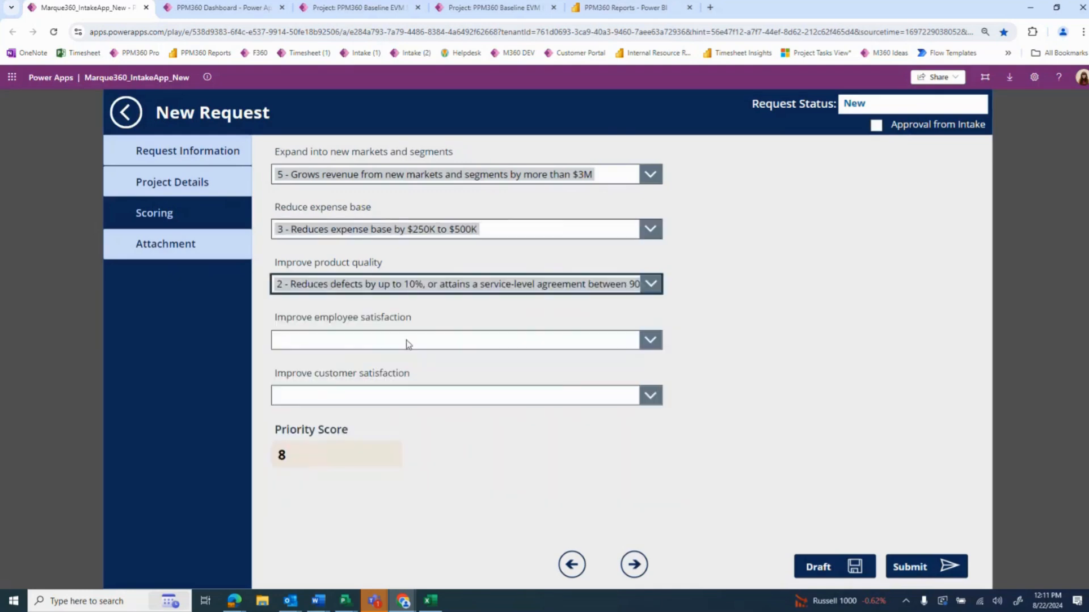
pyautogui.click(407, 342)
pyautogui.click(414, 445)
pyautogui.click(414, 394)
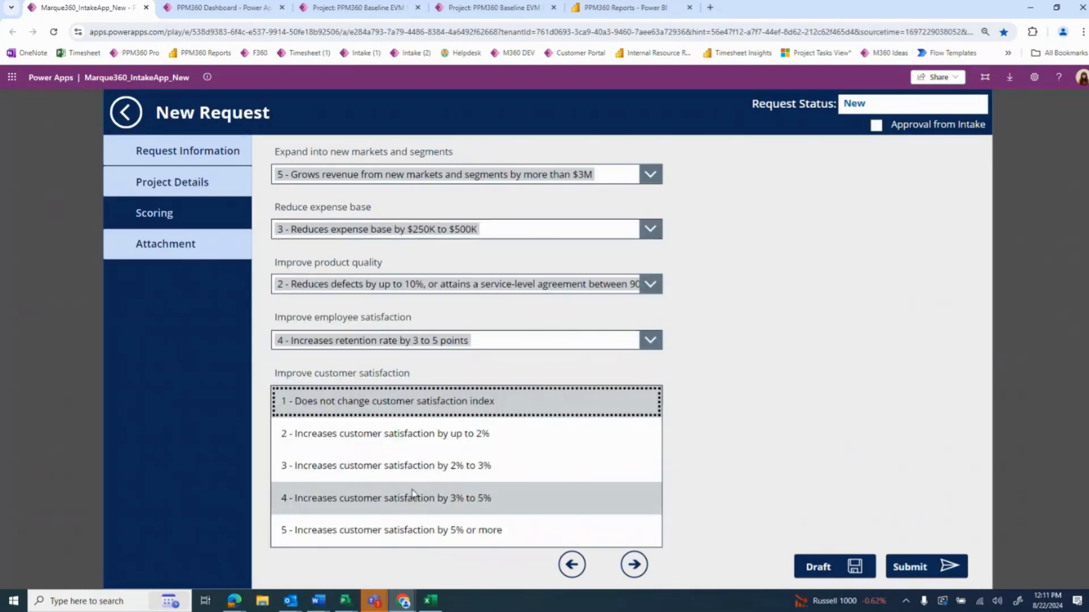
pyautogui.click(413, 530)
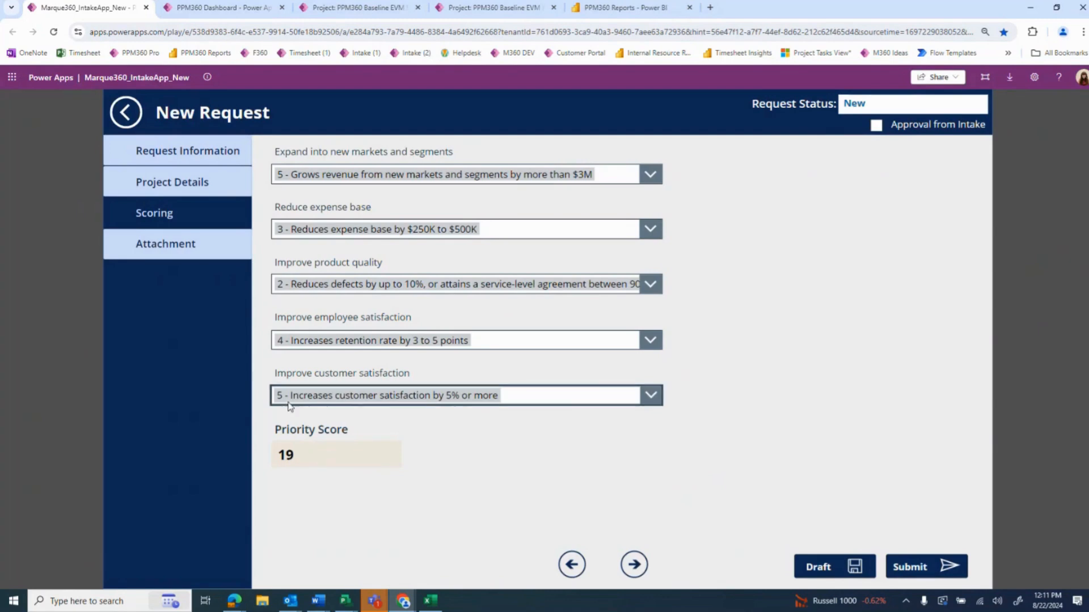
# Attach the file Instructions_Adding Users.pdf to the request and submit it
pyautogui.click(636, 564)
pyautogui.click(397, 215)
pyautogui.click(167, 219)
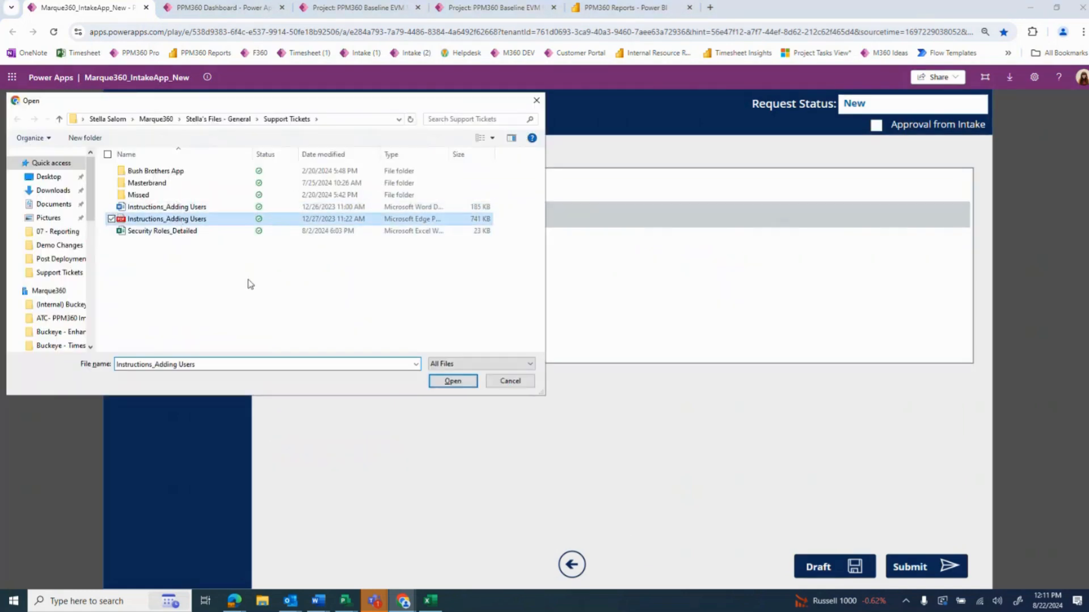
pyautogui.click(452, 381)
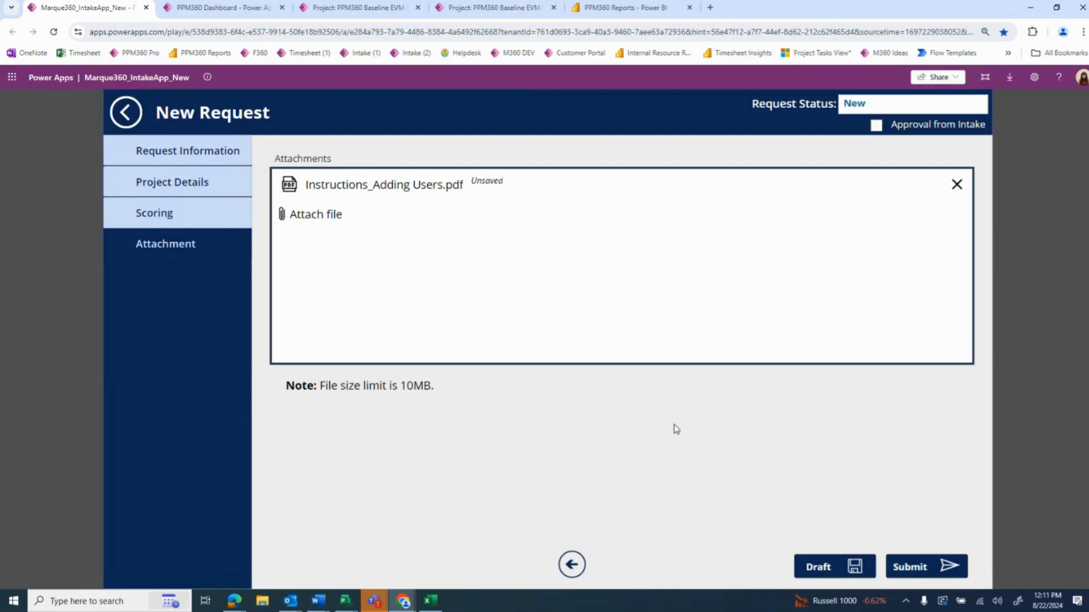
pyautogui.click(913, 567)
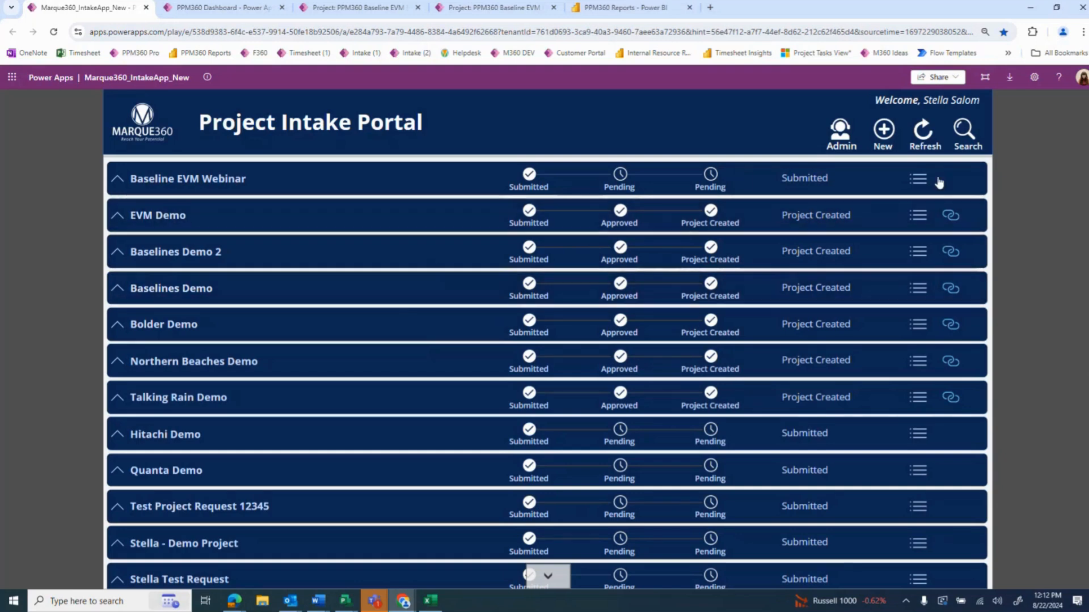
# Open the PMO section of the Baseline EVM Webinar request for editing and choose a project manager
pyautogui.click(918, 179)
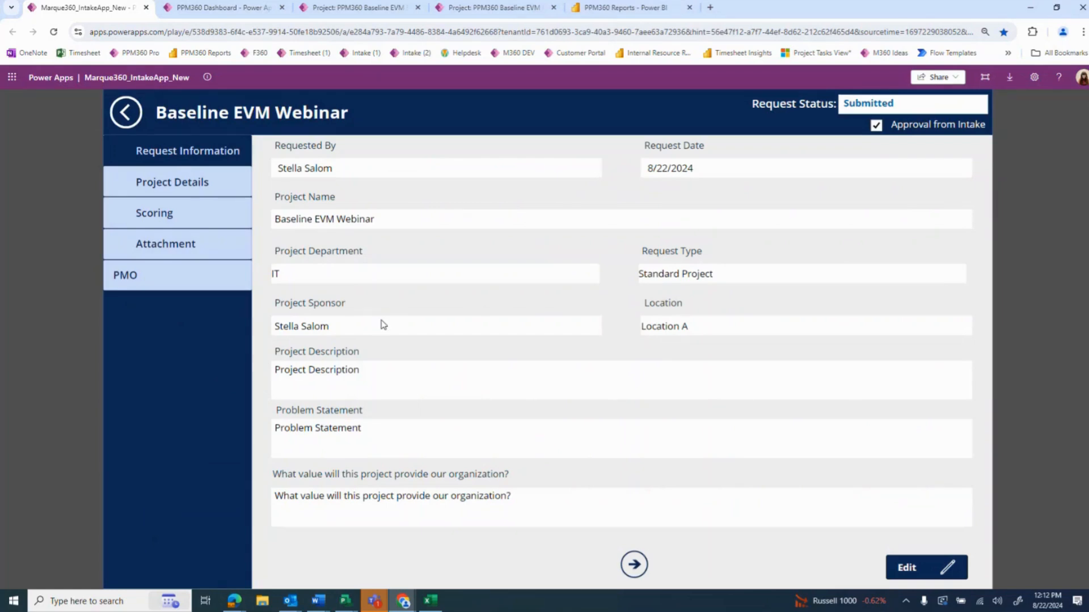
pyautogui.click(182, 287)
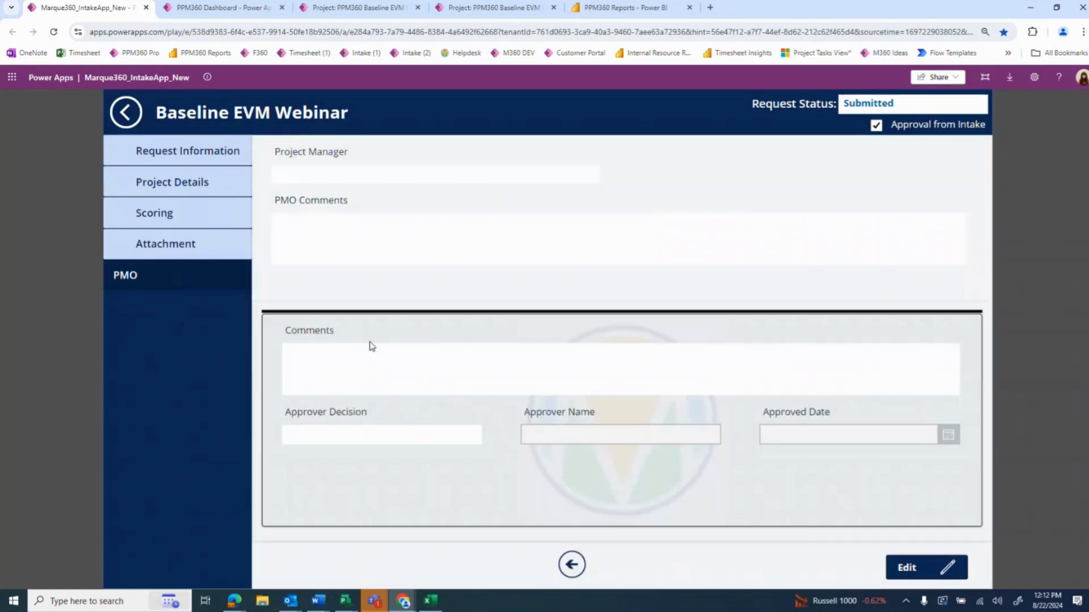
pyautogui.click(917, 567)
pyautogui.click(350, 176)
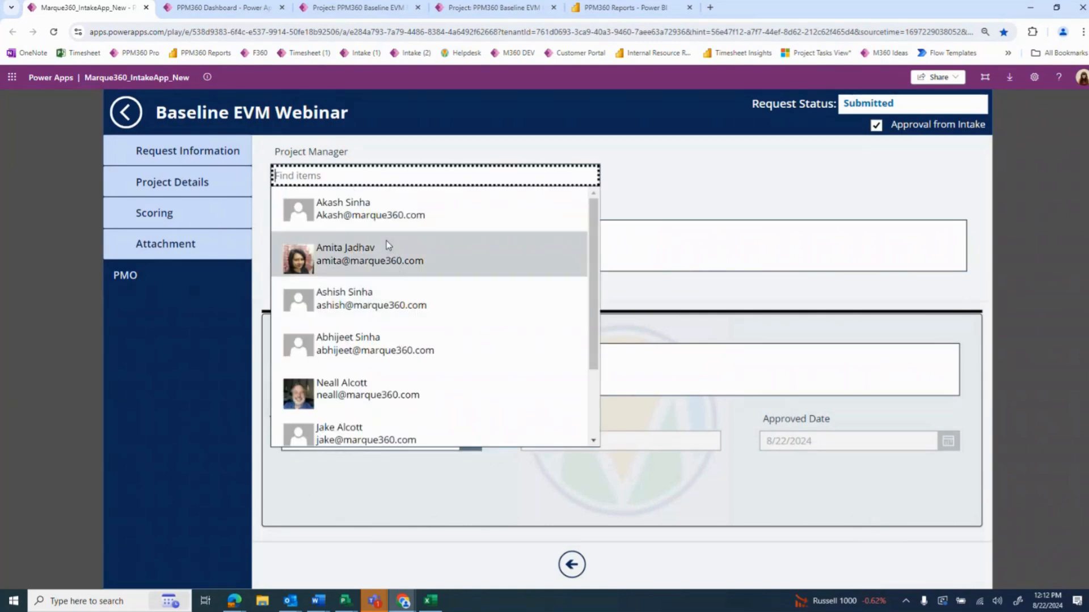
pyautogui.click(388, 245)
# Examine the Approver Decision options and return to the Project Intake Portal without submitting a decision
pyautogui.click(389, 441)
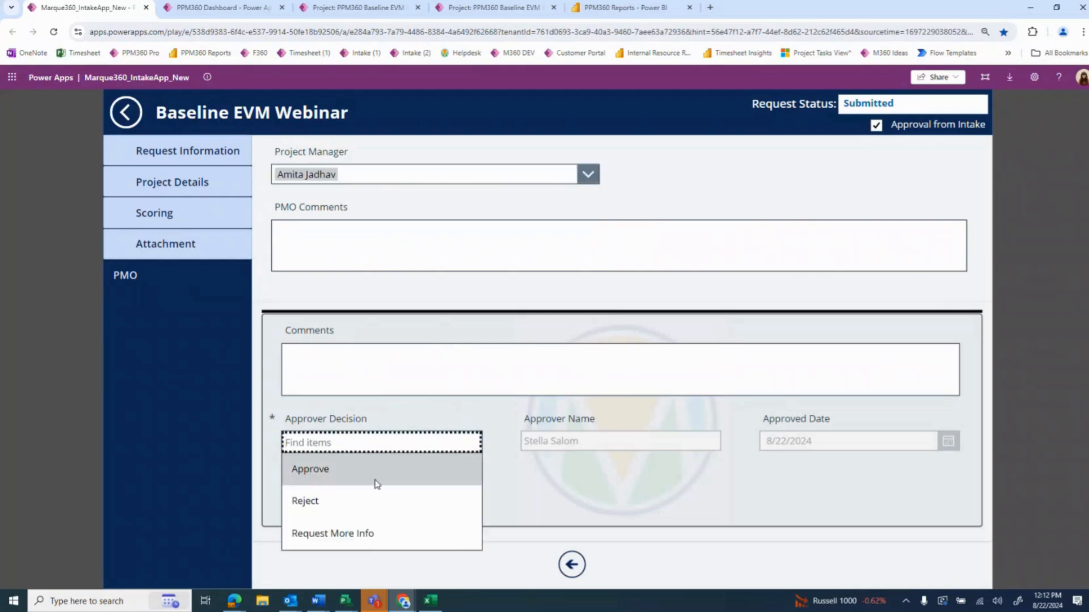
pyautogui.click(576, 491)
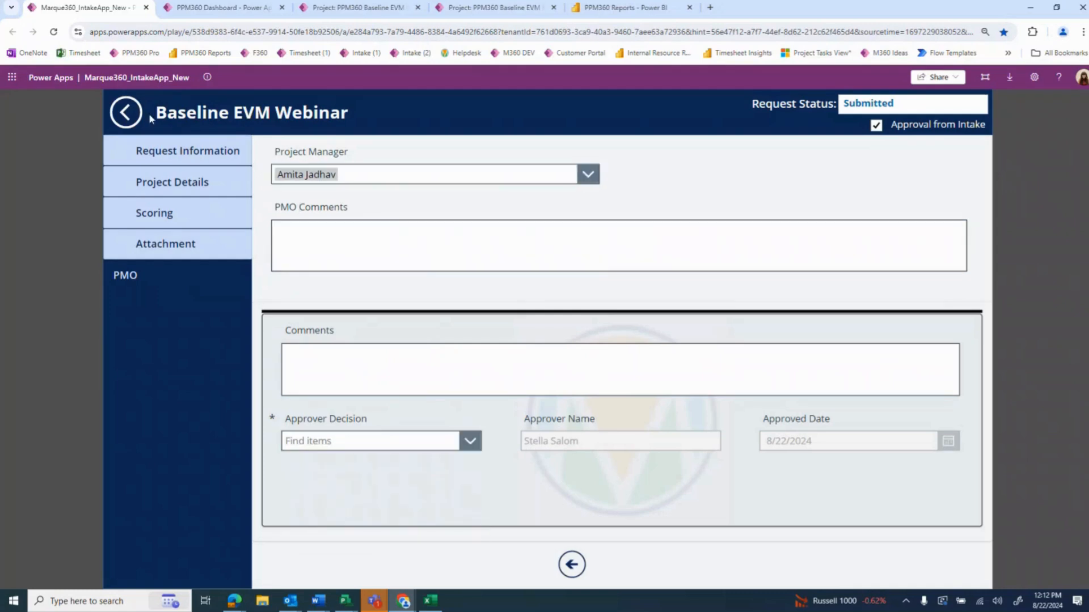
pyautogui.click(134, 110)
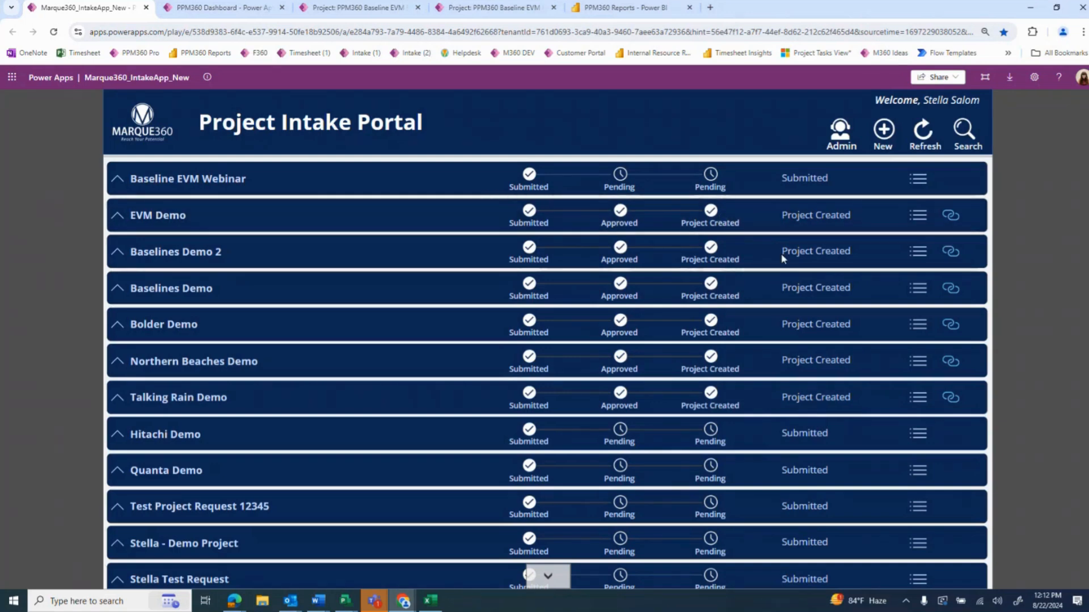
# Open the project linked to the EVM Demo request, and switch to the PPM360 Dashboard
pyautogui.click(953, 216)
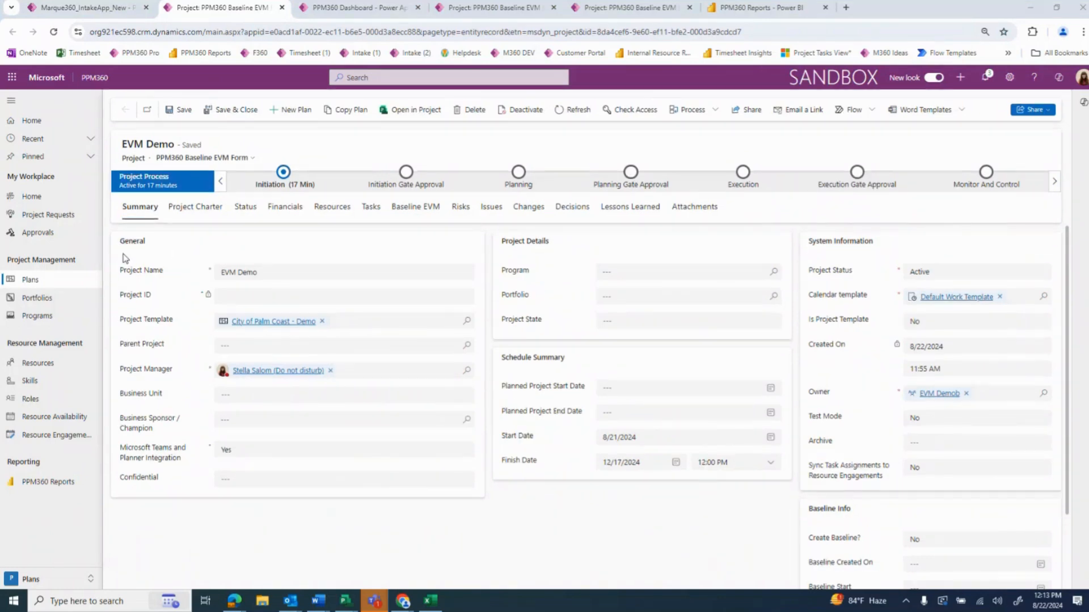
pyautogui.click(331, 15)
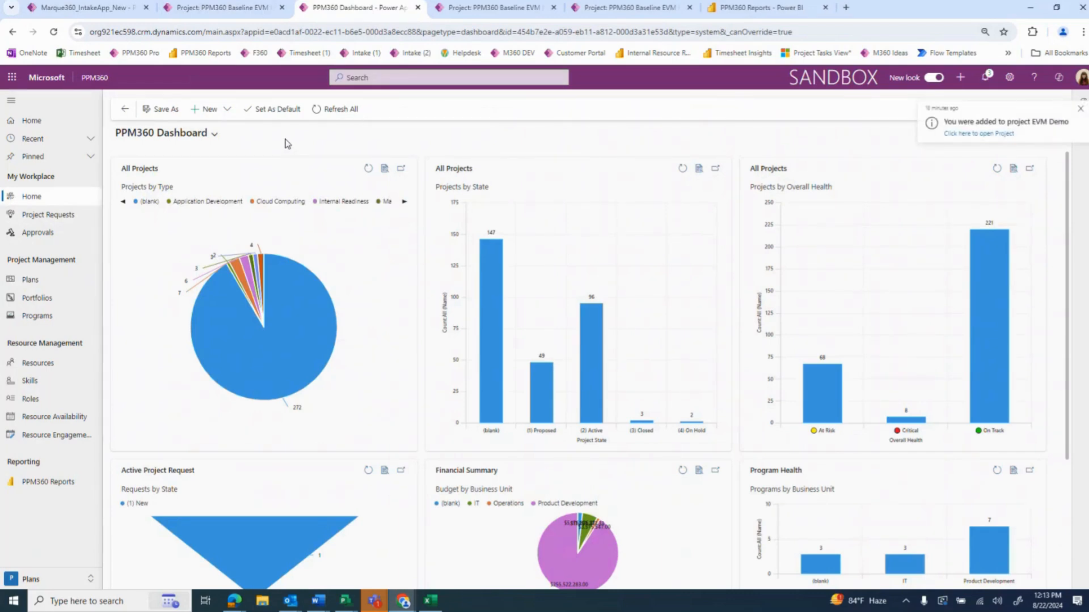
# Open the list of project plans and filter My Active Projects by the keyword "evm"
pyautogui.click(74, 283)
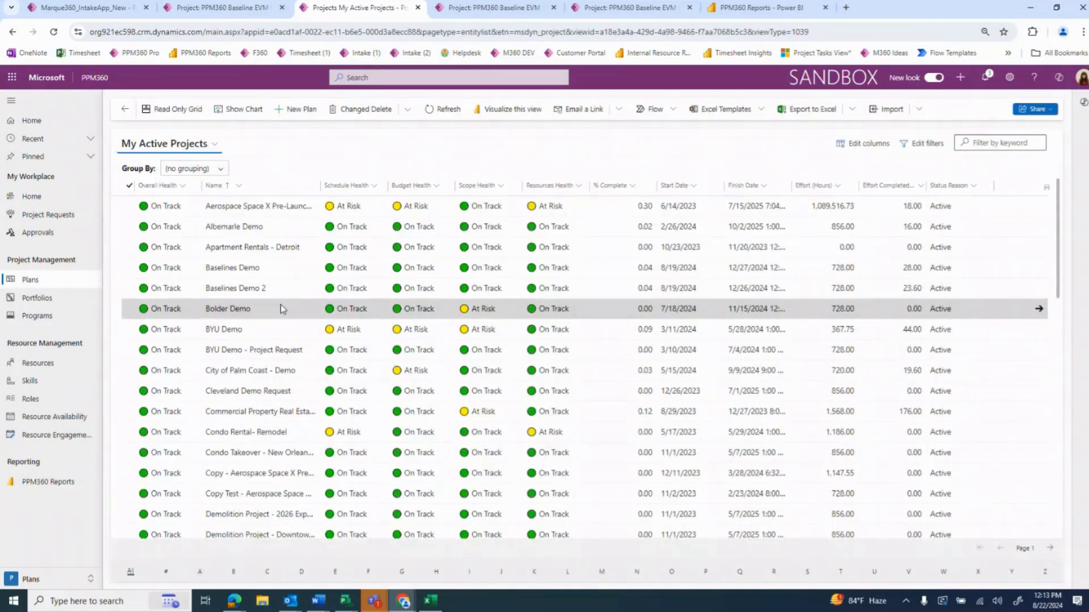
pyautogui.click(1006, 142)
pyautogui.write('evm')
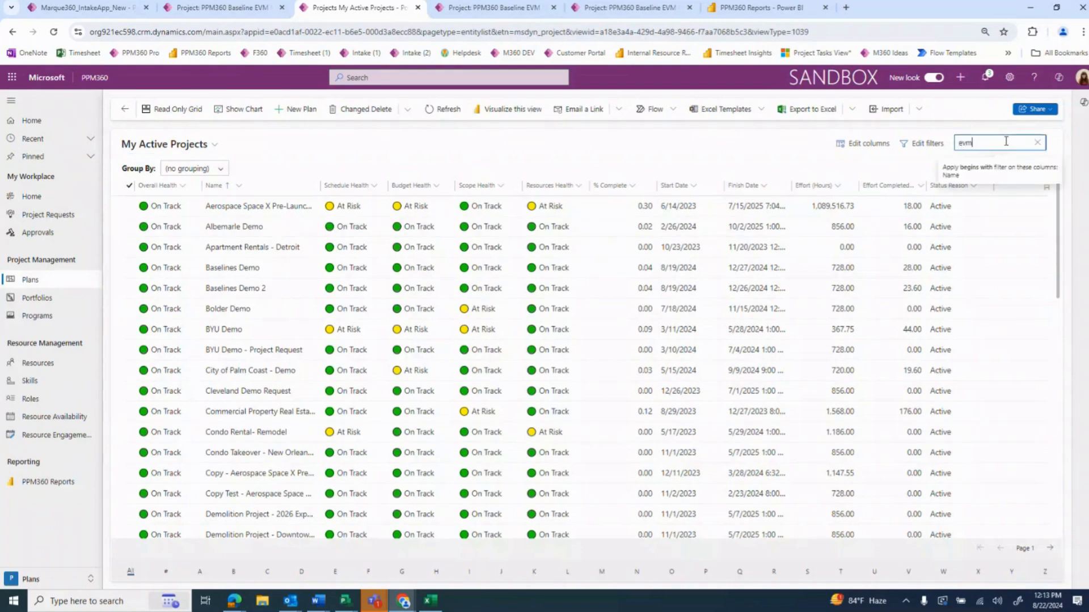
pyautogui.press('Return')
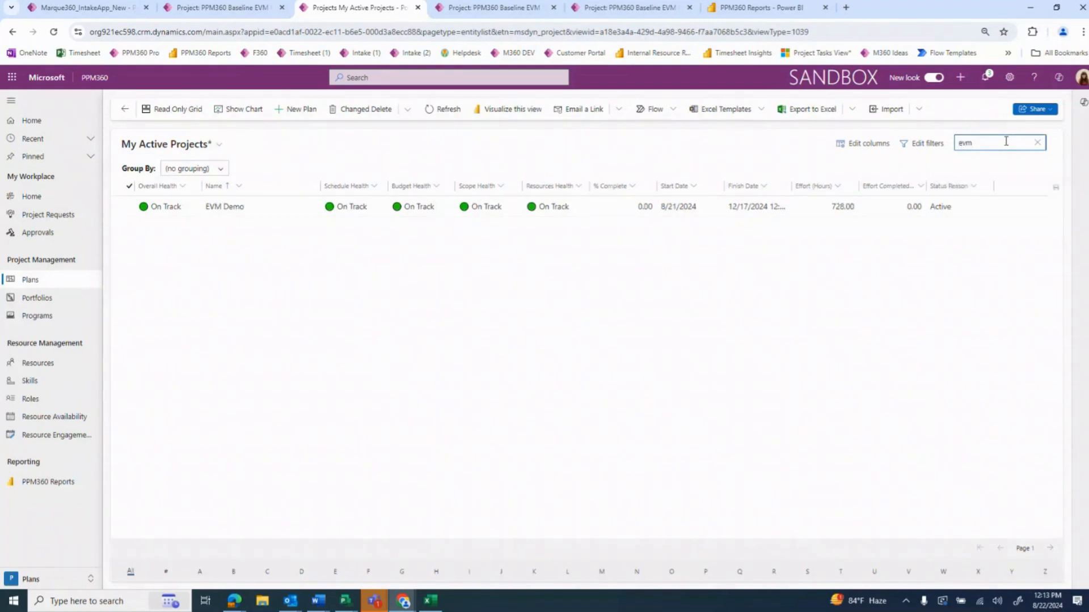
# Open the EVM Demo project, look over its charter, and expand the Initiating phase in its task schedule
pyautogui.doubleClick(255, 208)
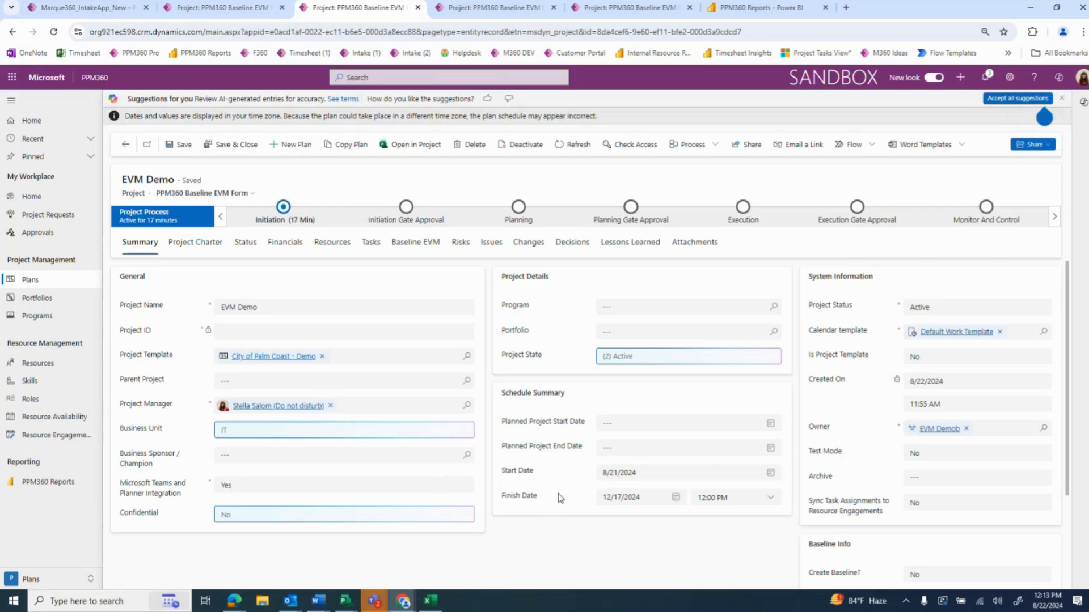
pyautogui.click(202, 249)
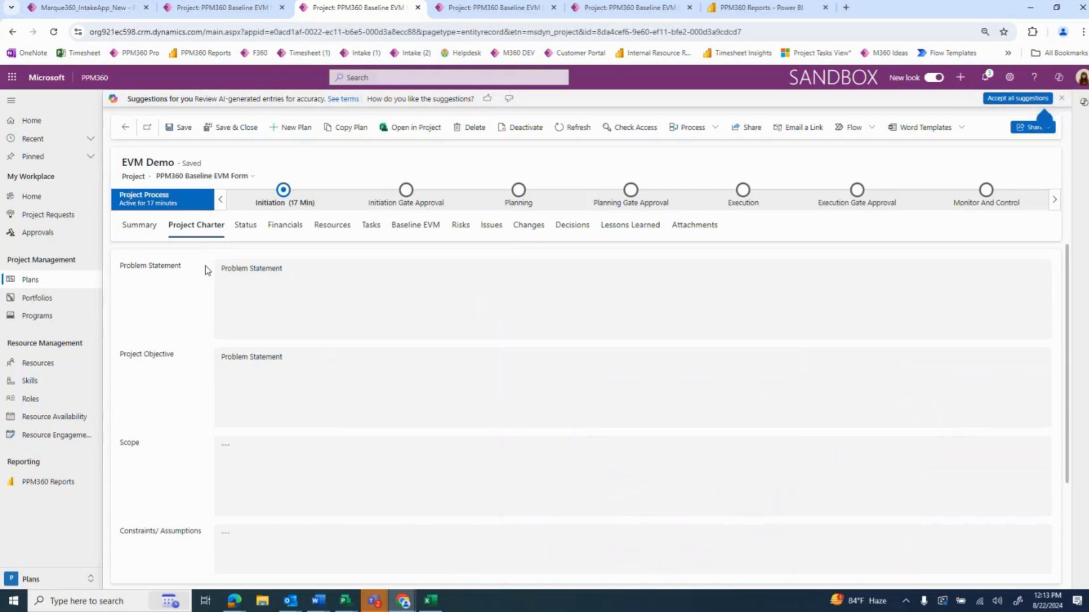
pyautogui.click(372, 226)
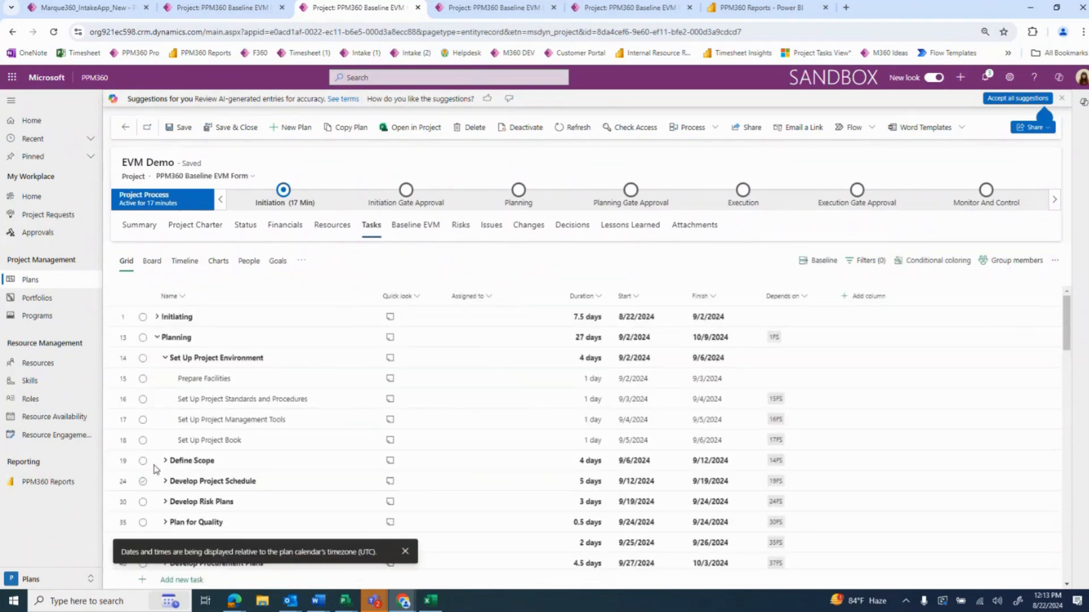
pyautogui.click(158, 319)
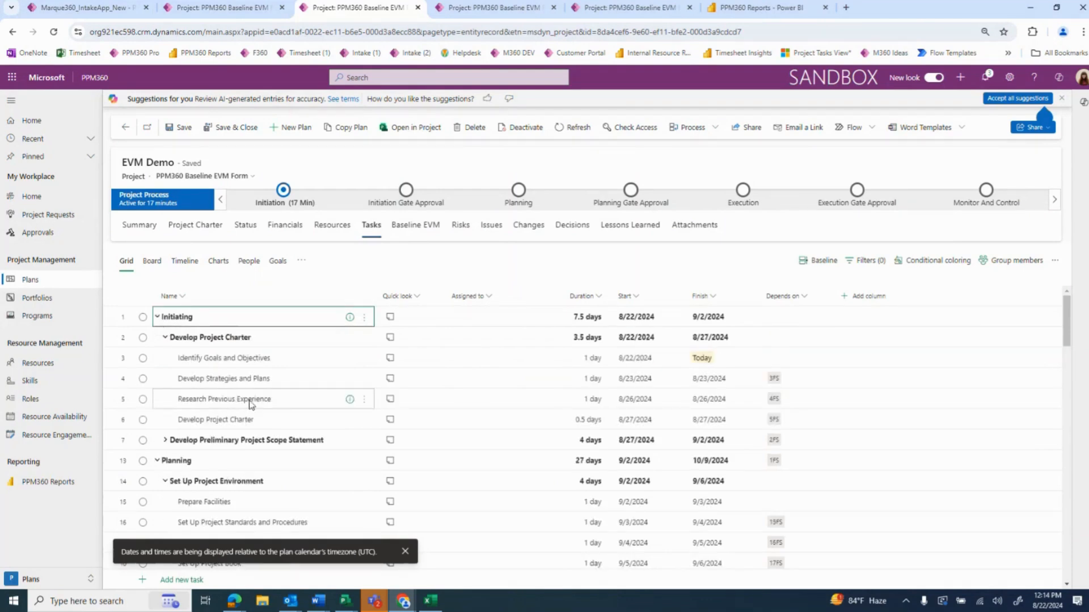
pyautogui.click(406, 551)
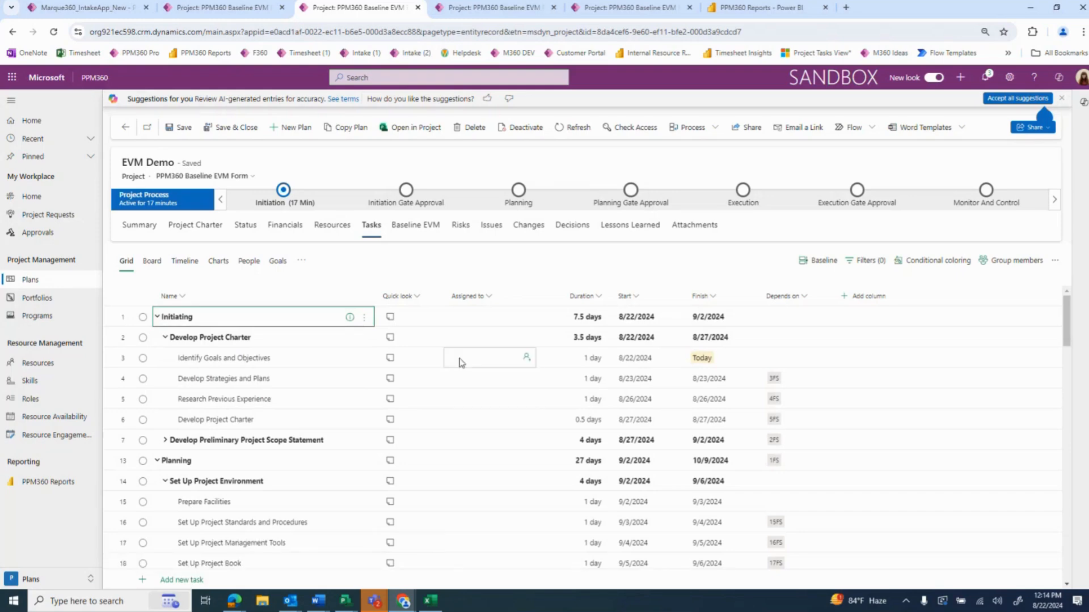
# View the schedule in Project, then return to PPM360 and expand the Develop Preliminary Project Scope Statement tasks
pyautogui.click(409, 131)
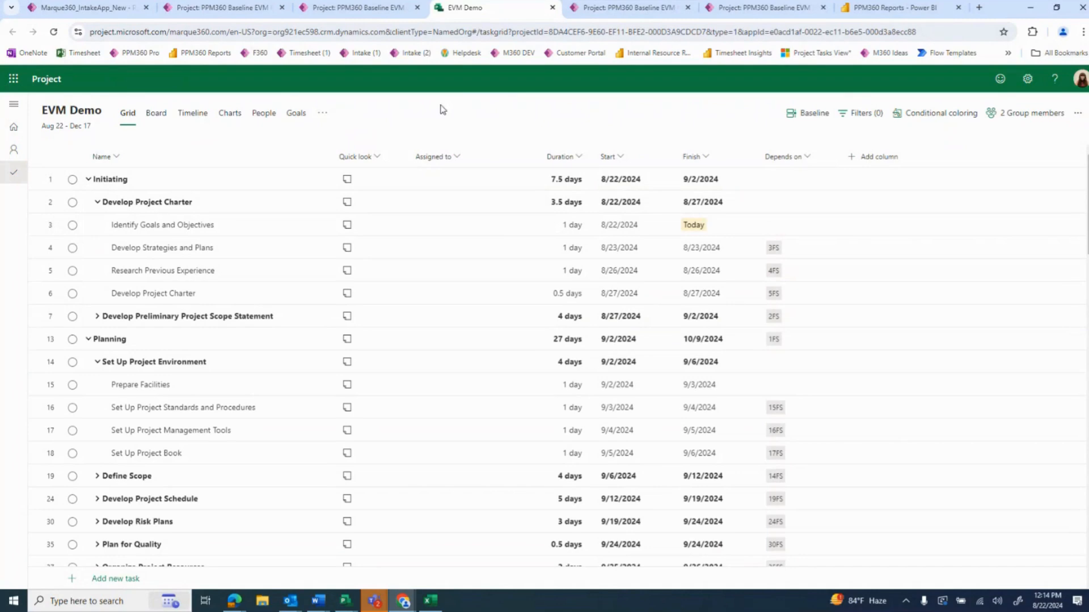
pyautogui.click(369, 12)
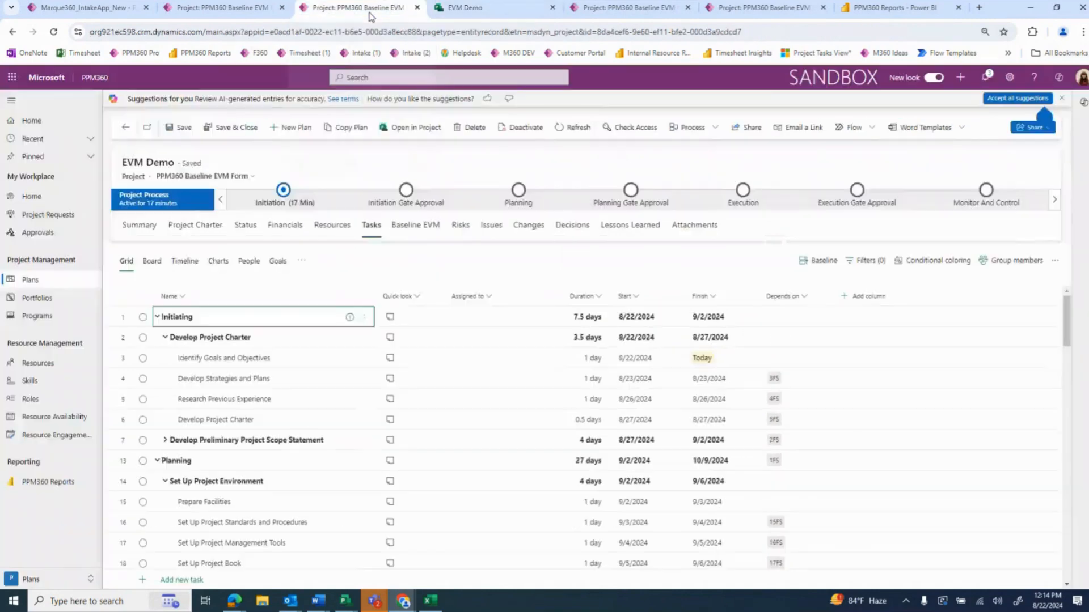
pyautogui.click(165, 442)
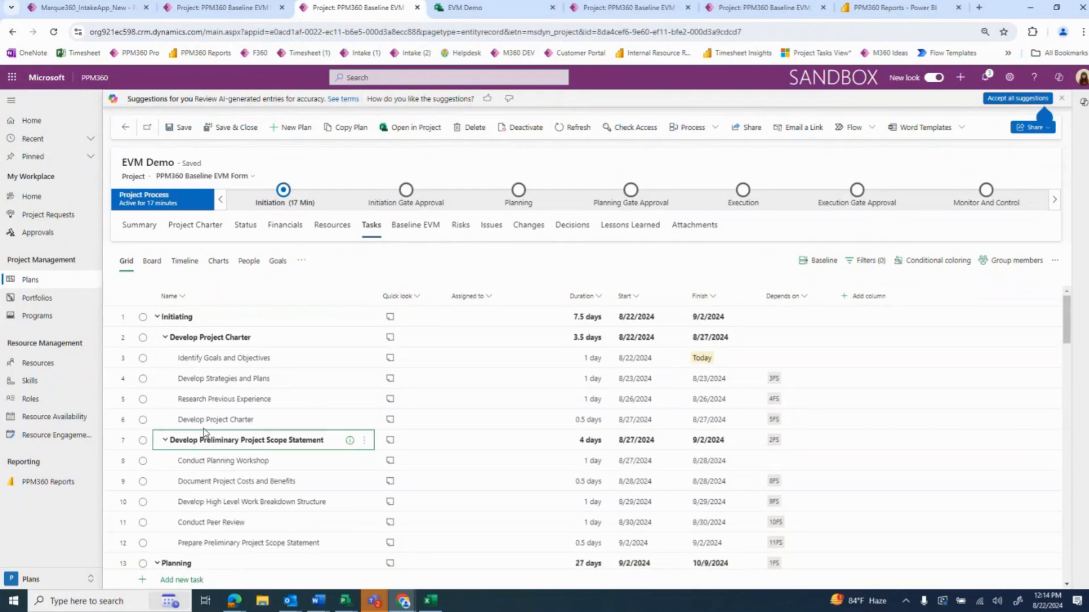
# Collapse the Initiating, Planning, Executing, Monitoring and Controlling, and Closing phases in the task grid
pyautogui.click(157, 317)
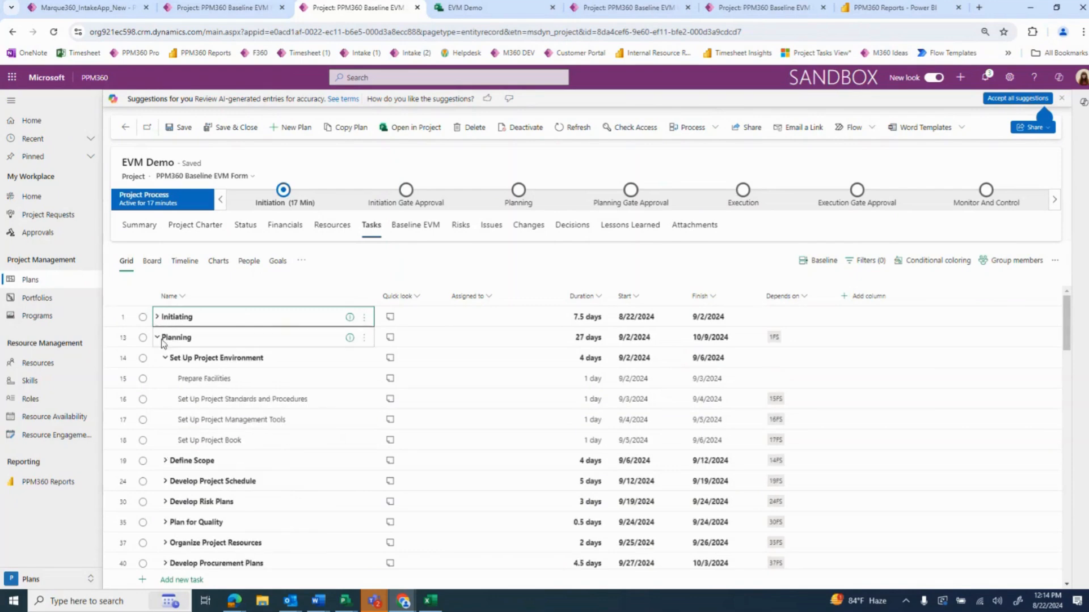
pyautogui.click(157, 337)
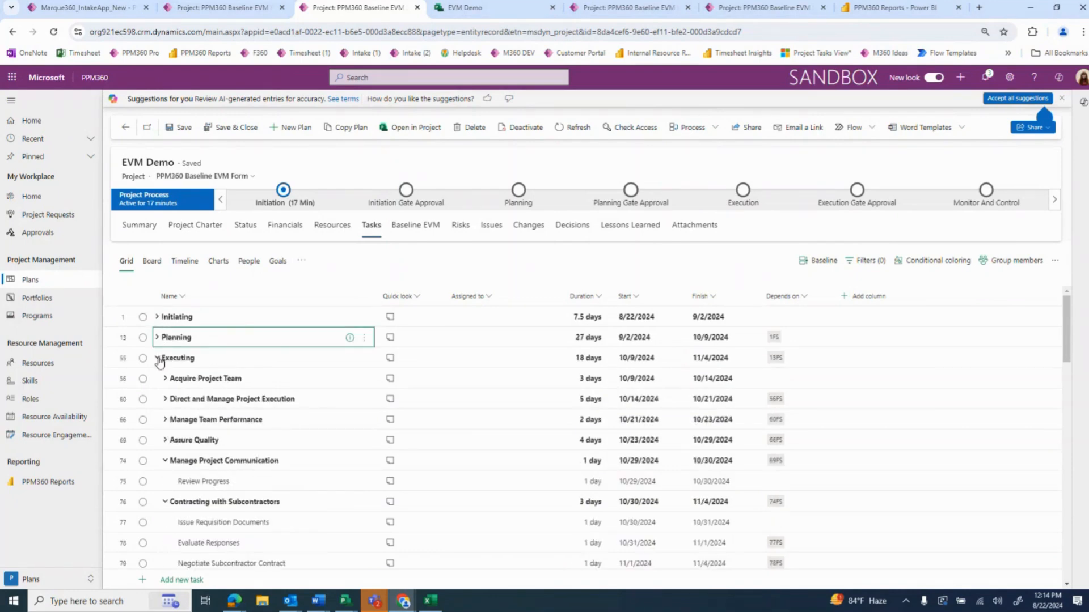
pyautogui.click(158, 358)
pyautogui.click(157, 379)
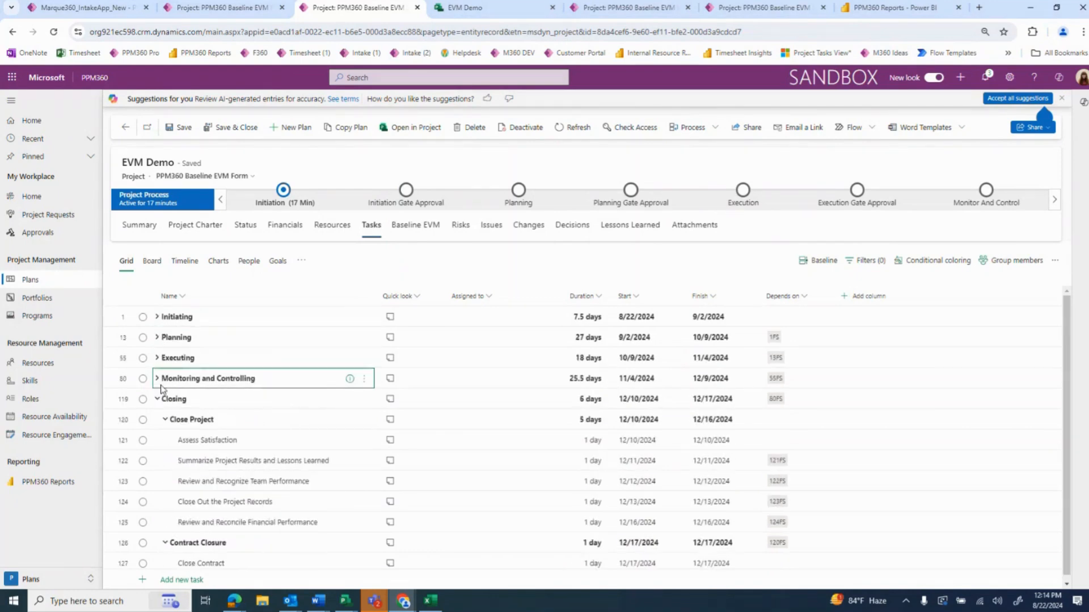
pyautogui.click(157, 398)
# Insert a task named Project Schedule above the Initiating phase
pyautogui.click(364, 316)
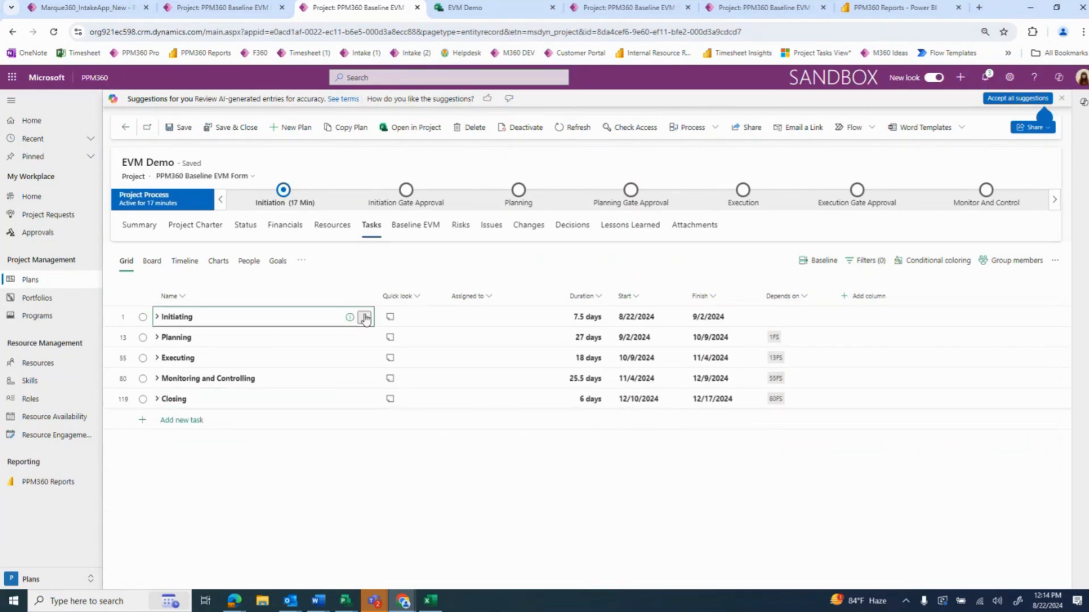
pyautogui.click(407, 395)
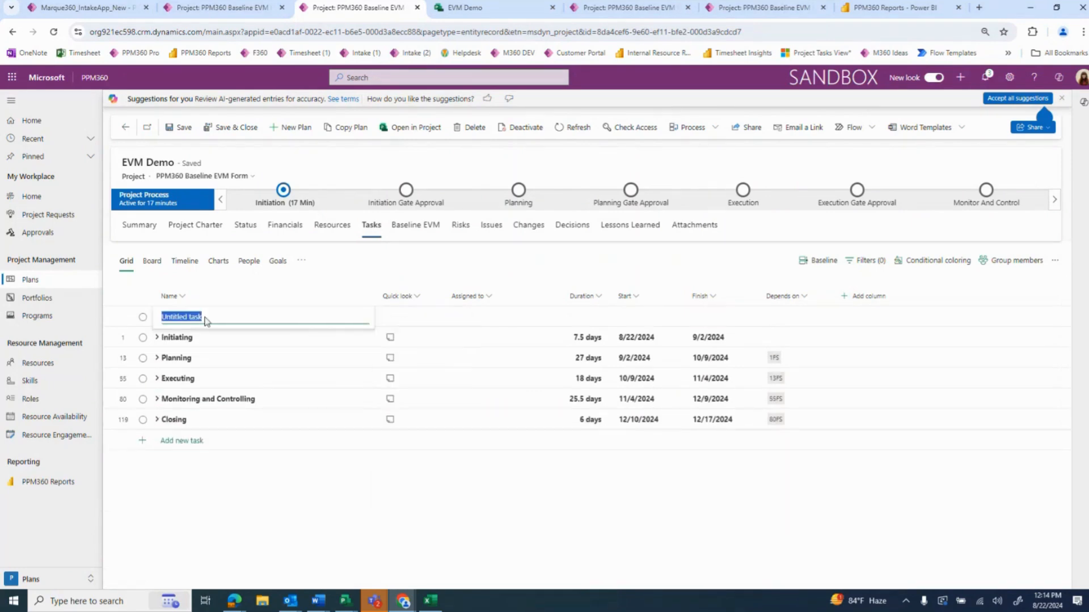
pyautogui.write('Project Schedule')
pyautogui.press('Return')
# Make all five phases, from Initiating through Closing, subtasks of Project Schedule
pyautogui.moveTo(236, 336); pyautogui.dragTo(255, 418)
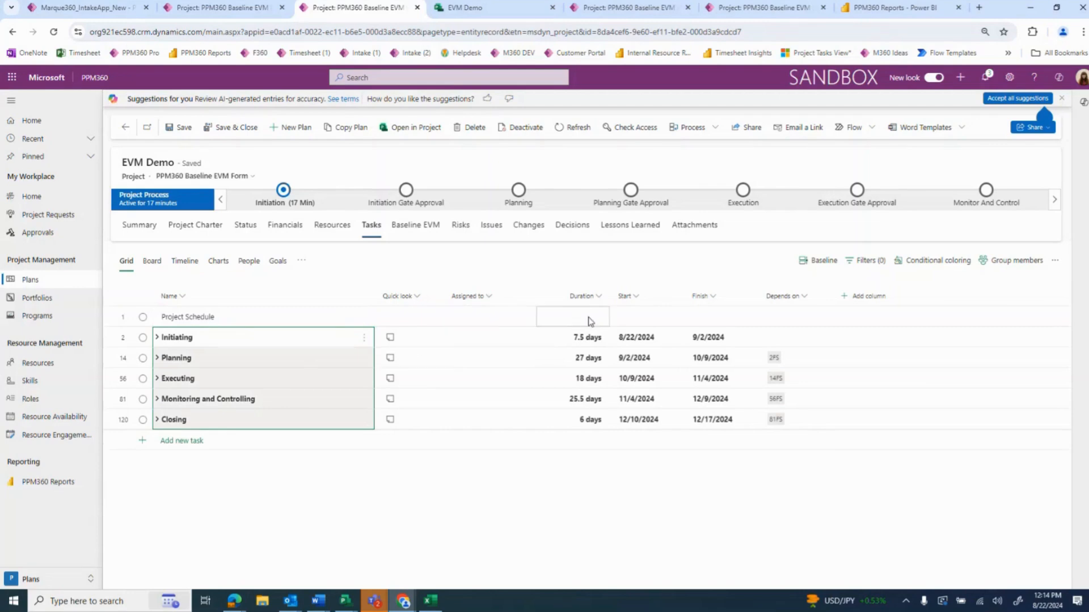
pyautogui.click(363, 340)
pyautogui.click(385, 378)
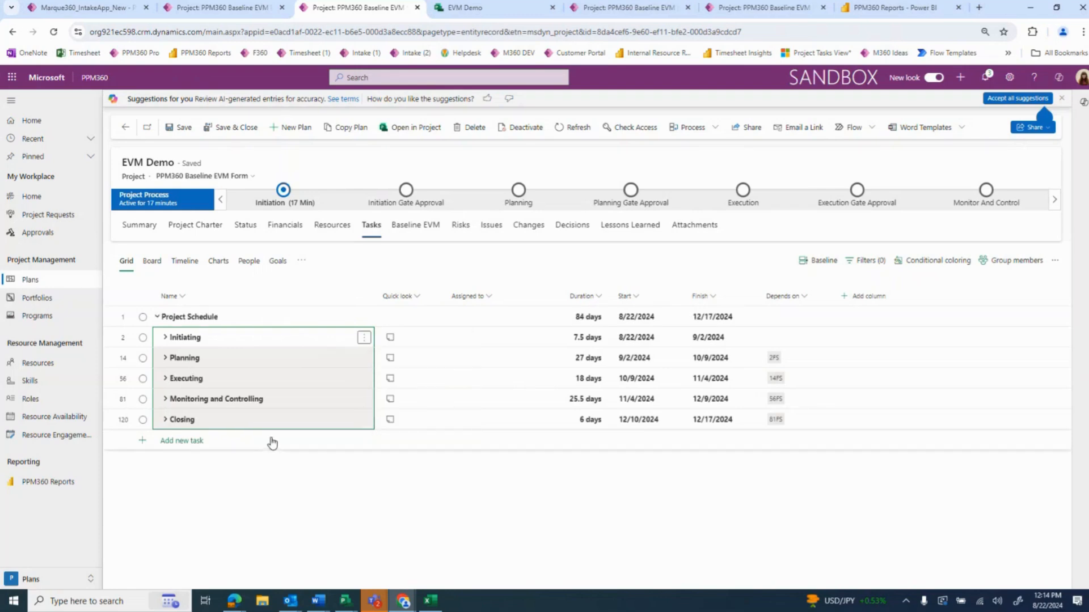
# Expand all five phases under Project Schedule and review their tasks, durations, dates and dependencies
pyautogui.click(162, 338)
pyautogui.scroll(-2, 176, 488)
pyautogui.click(165, 497)
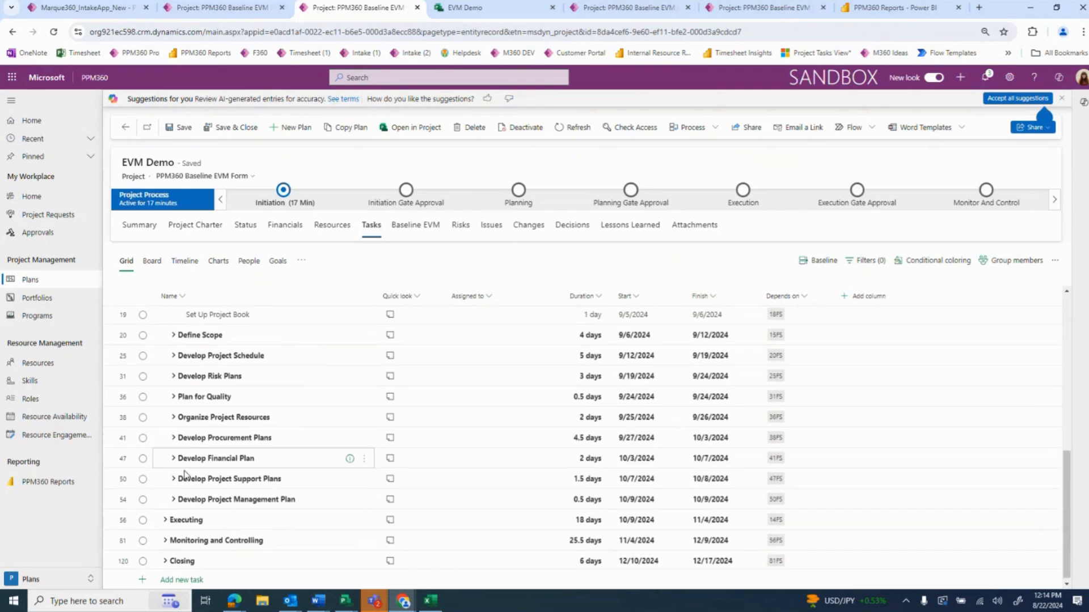
pyautogui.click(165, 520)
pyautogui.scroll(-3, 171, 510)
pyautogui.click(165, 537)
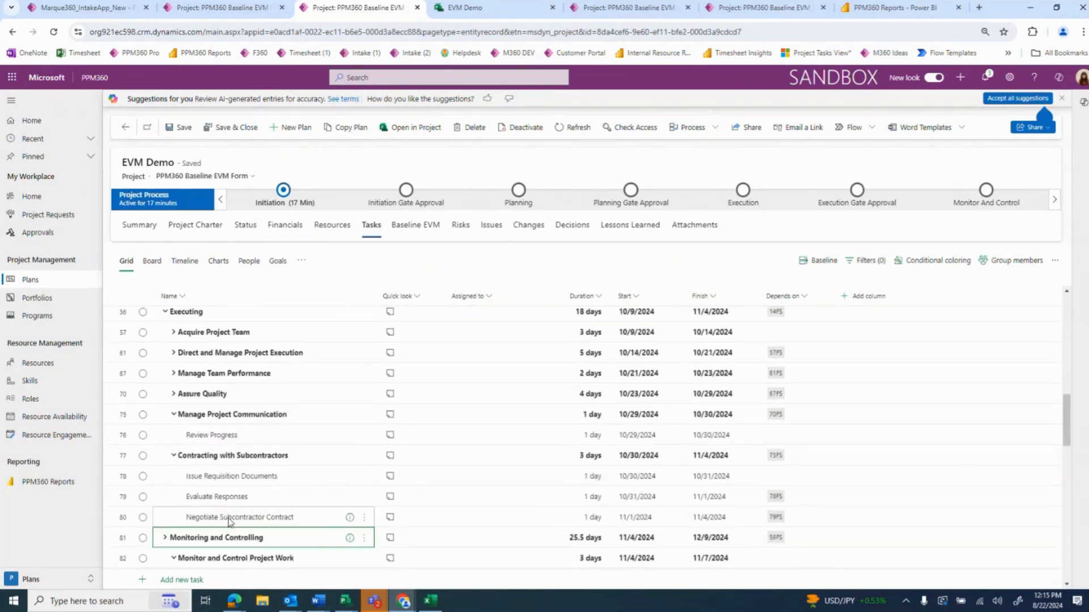
pyautogui.scroll(-10, 231, 516)
pyautogui.scroll(-3, 183, 533)
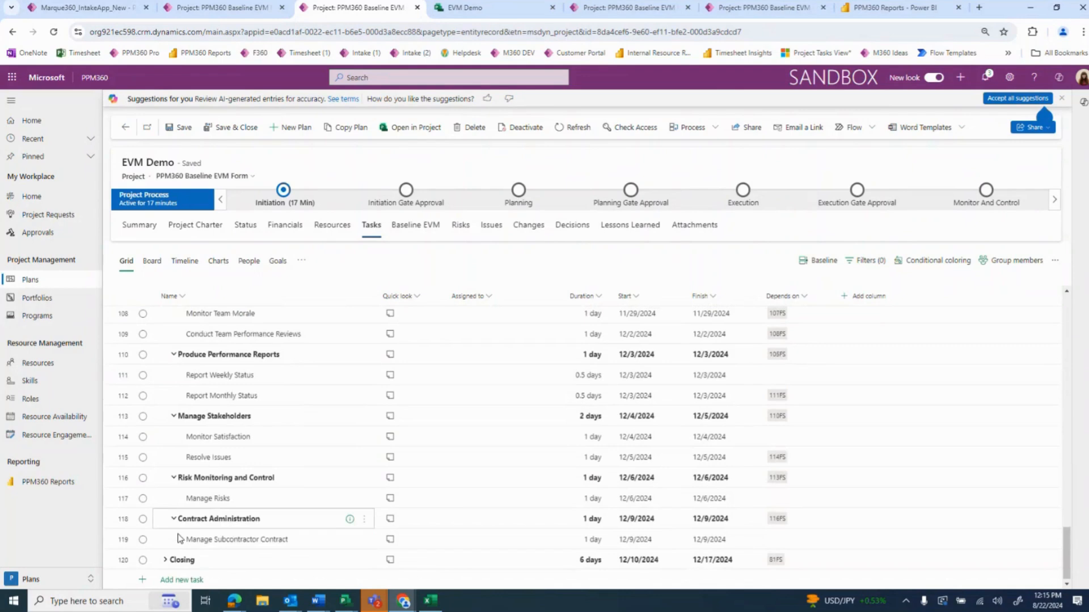
pyautogui.click(165, 560)
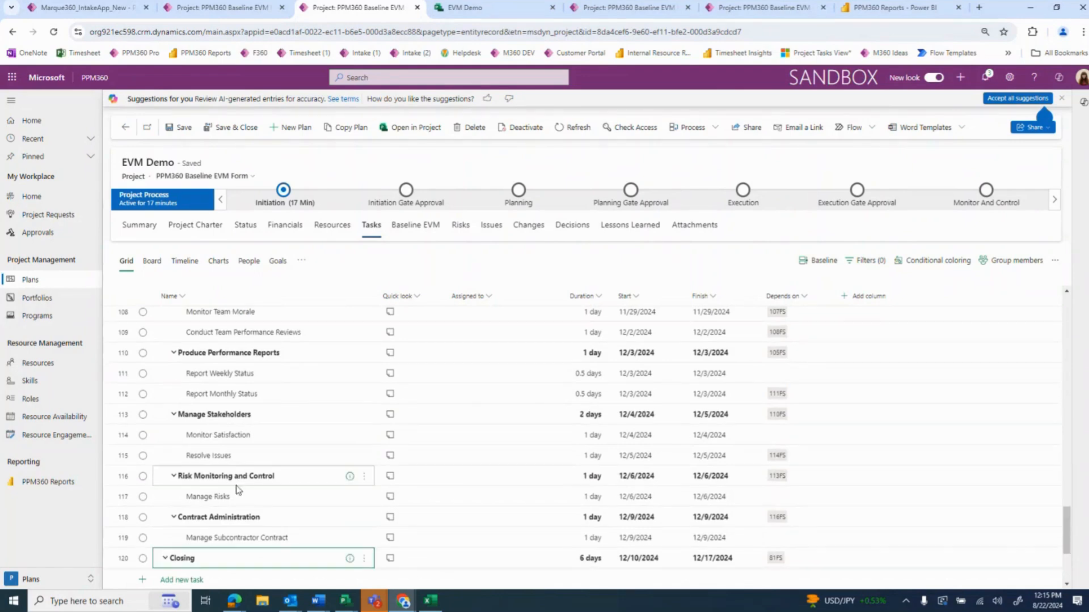
pyautogui.scroll(-3, 236, 486)
pyautogui.scroll(20, 244, 496)
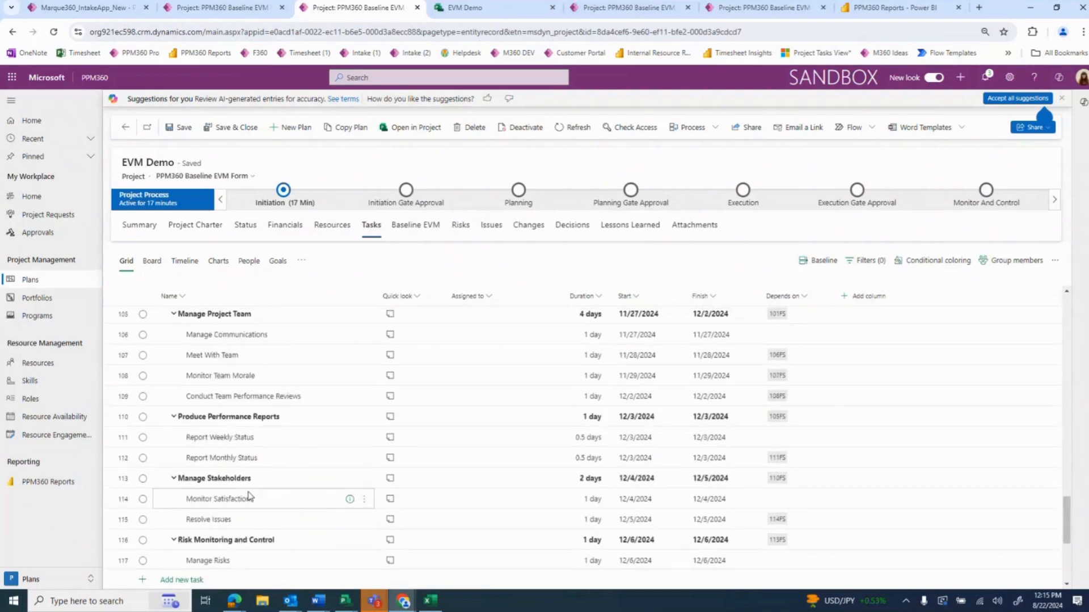
pyautogui.scroll(2, 253, 494)
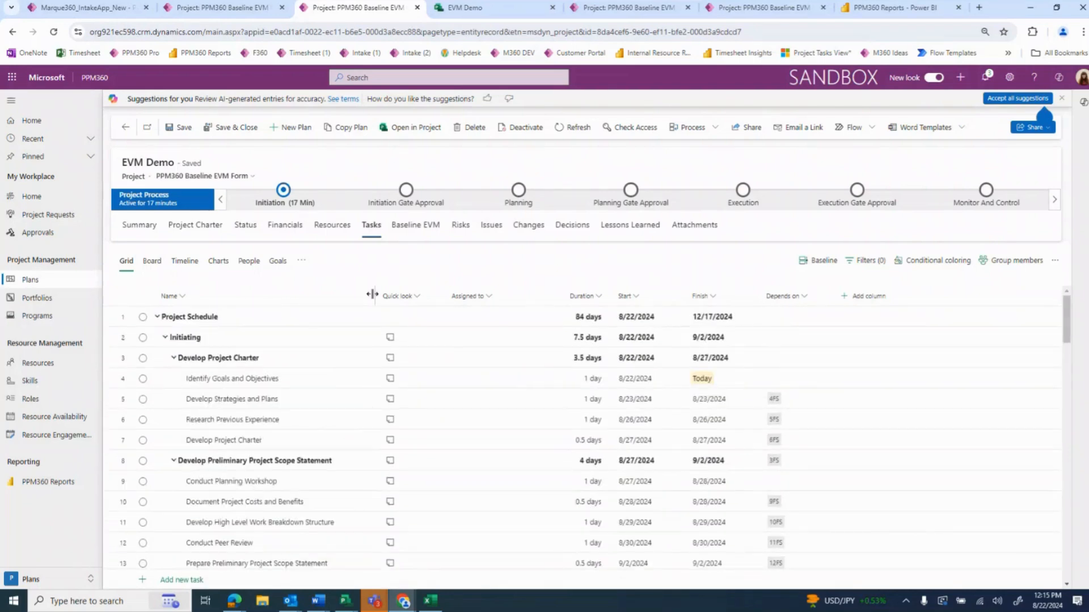
# Narrow the Name column and add the Effort, Effort completed, Effort remaining and % complete columns to the task grid
pyautogui.moveTo(375, 296); pyautogui.dragTo(361, 296)
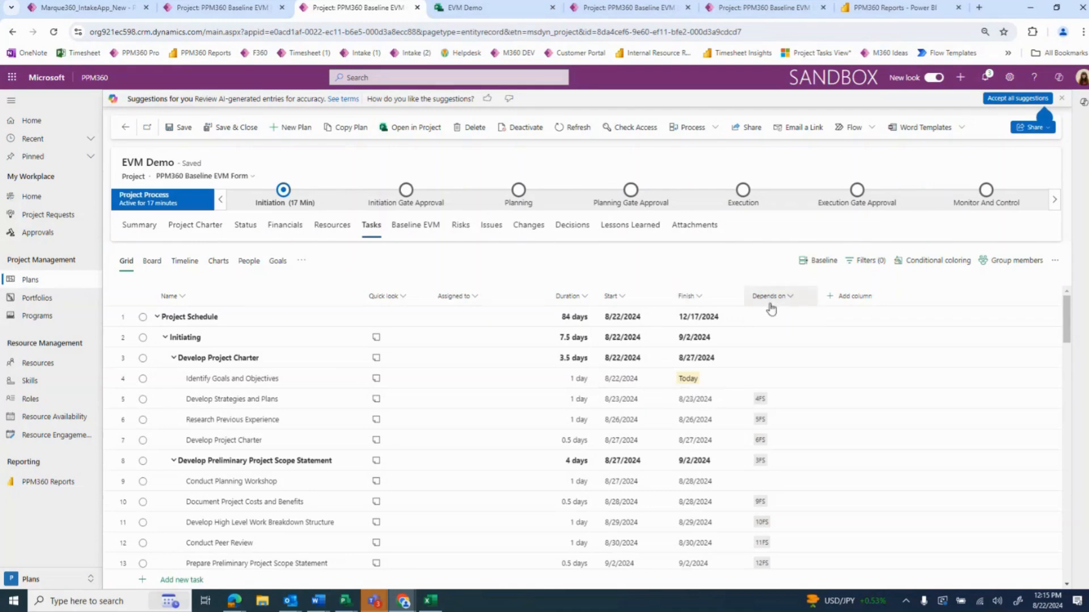
pyautogui.click(846, 300)
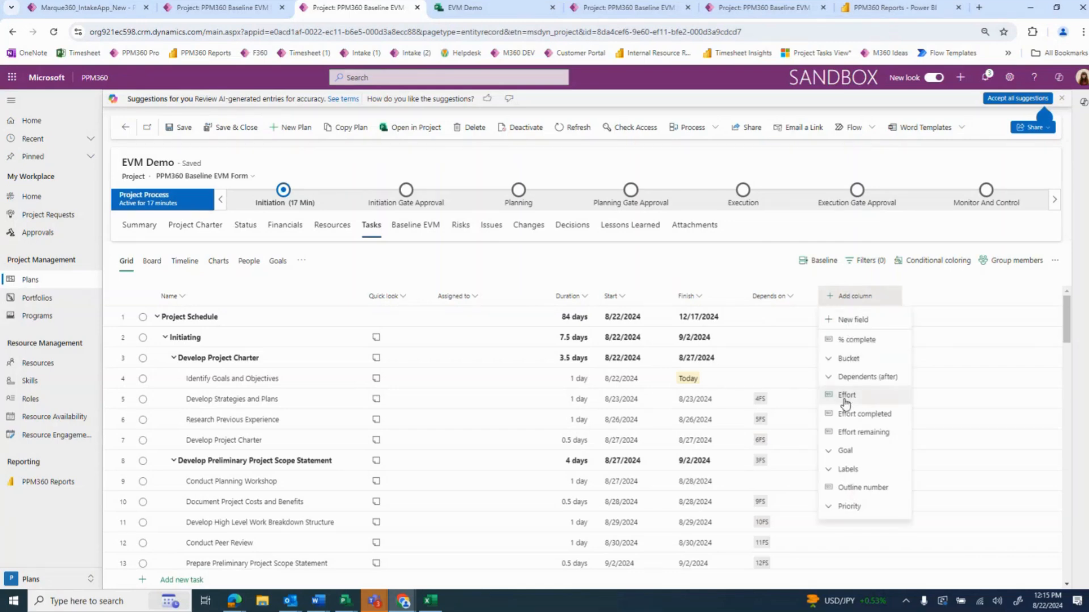
pyautogui.click(846, 397)
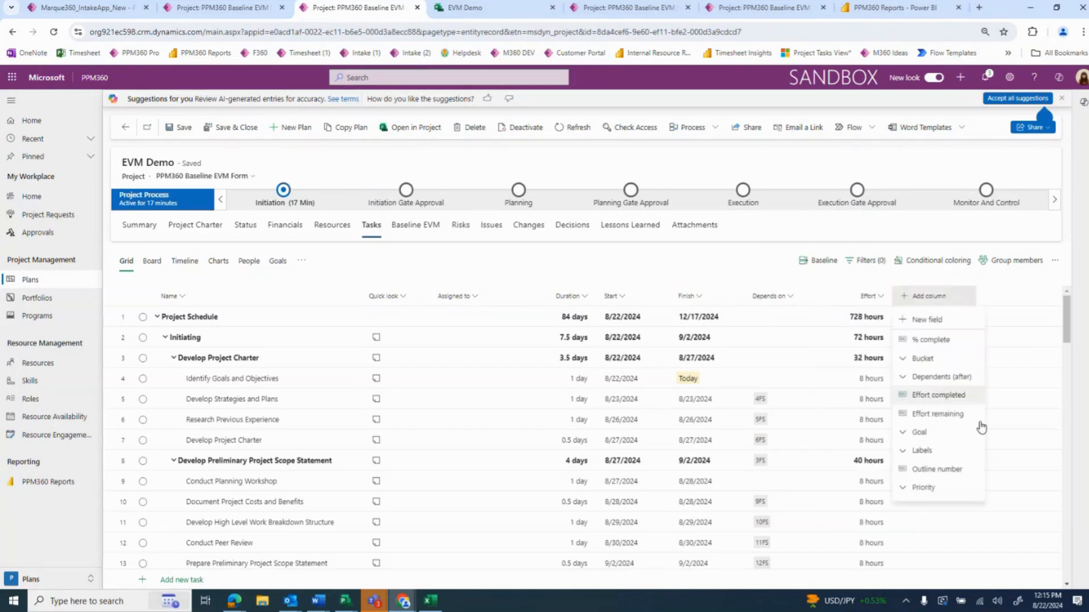
pyautogui.click(971, 397)
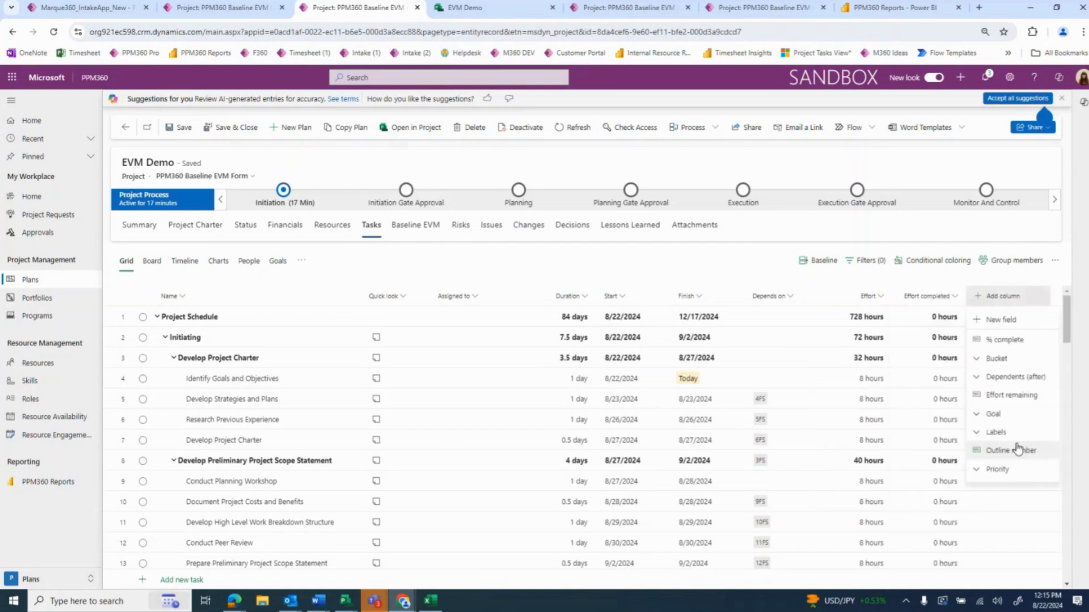
pyautogui.click(1017, 397)
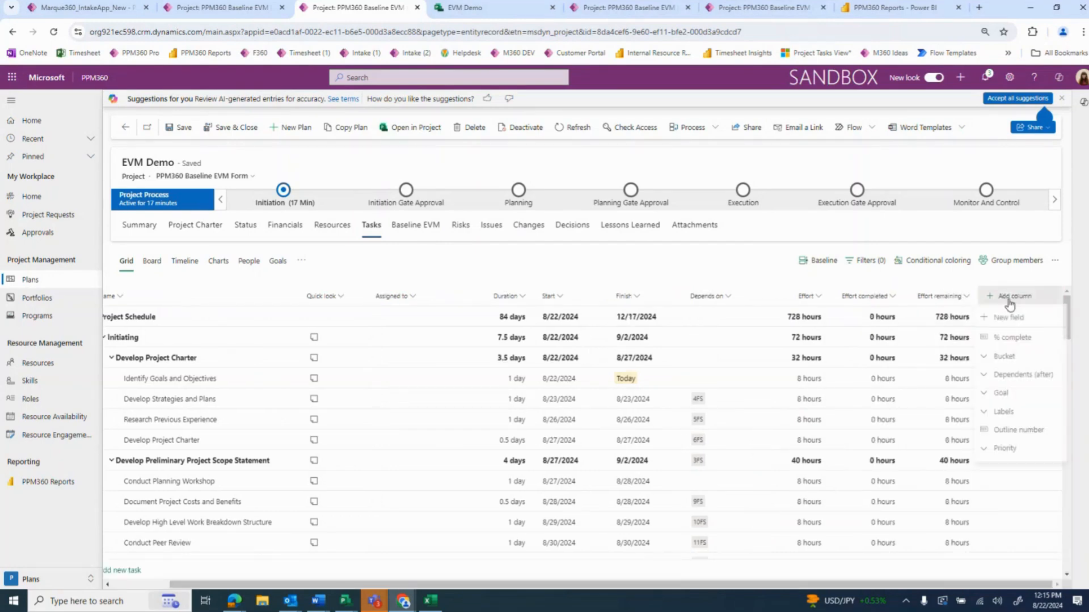
pyautogui.click(1012, 338)
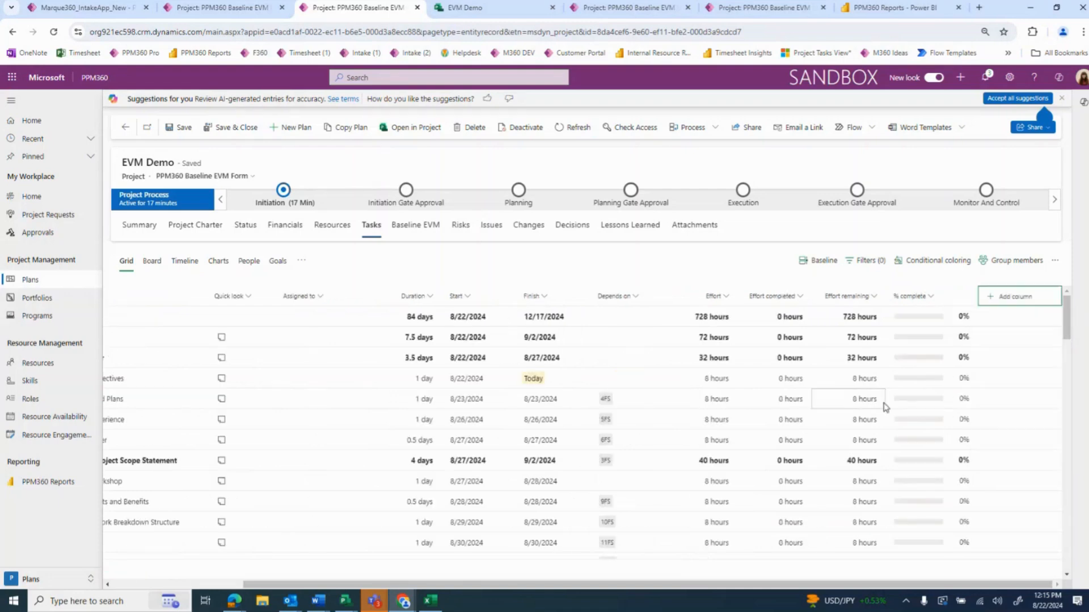
# Move the % complete column between Finish and Depends on, and slightly narrow the Depends on column
pyautogui.moveTo(910, 296); pyautogui.dragTo(616, 301)
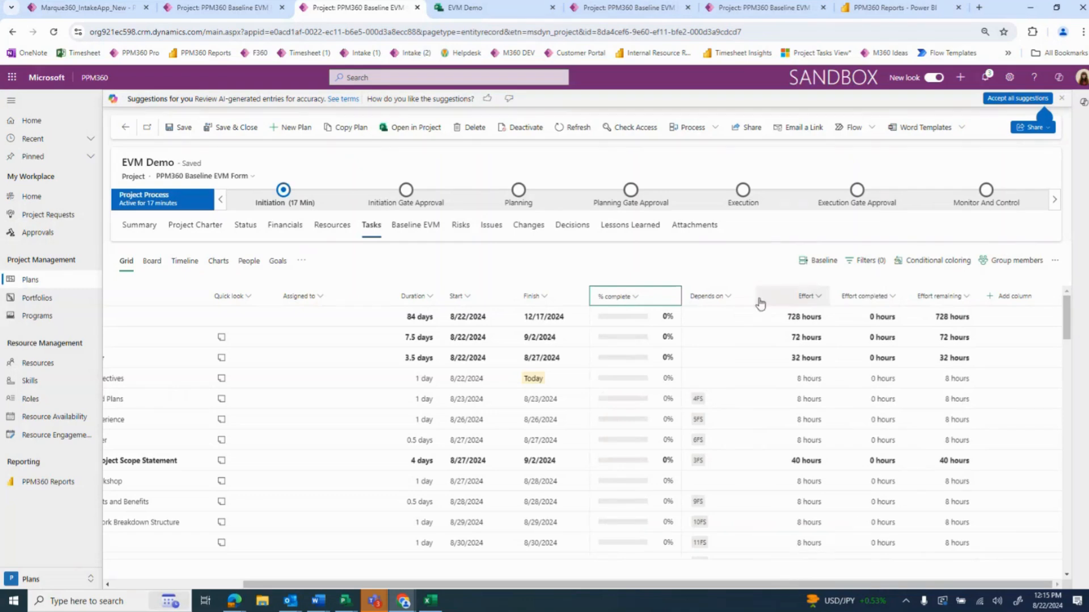
pyautogui.moveTo(755, 300); pyautogui.dragTo(747, 300)
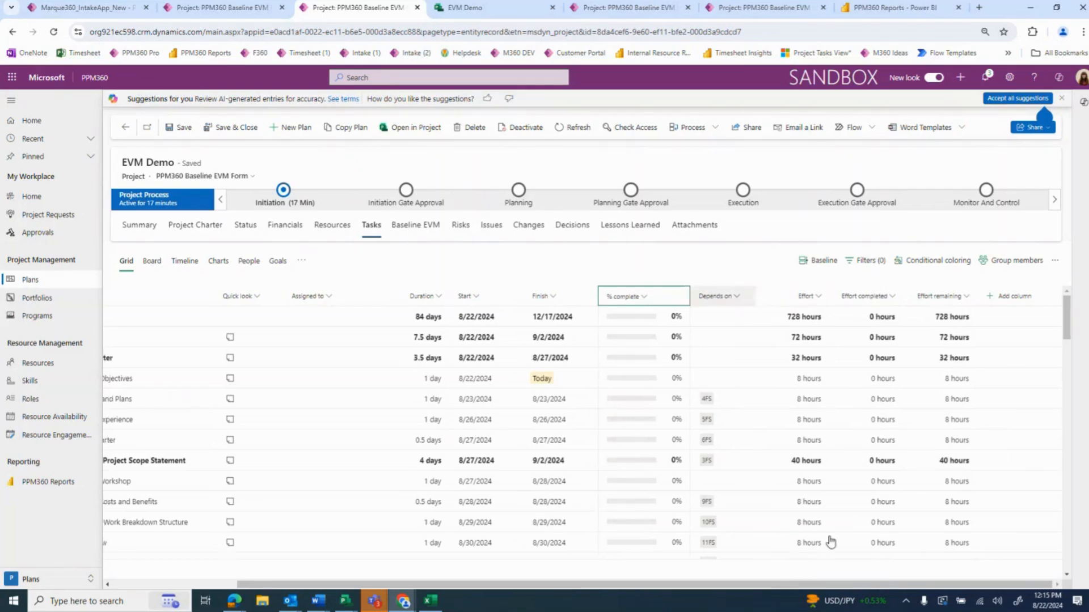
pyautogui.moveTo(723, 586); pyautogui.dragTo(597, 588)
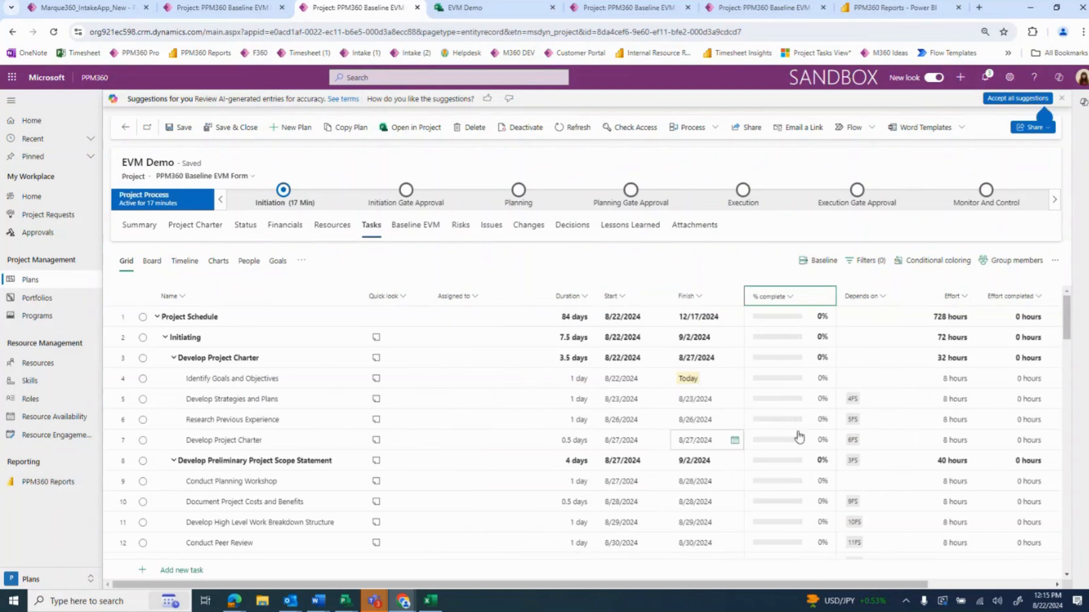
# Review the Planning tasks in the schedule, and examine the details and effort of the Identify Goals and Objectives task
pyautogui.scroll(-3, 836, 431)
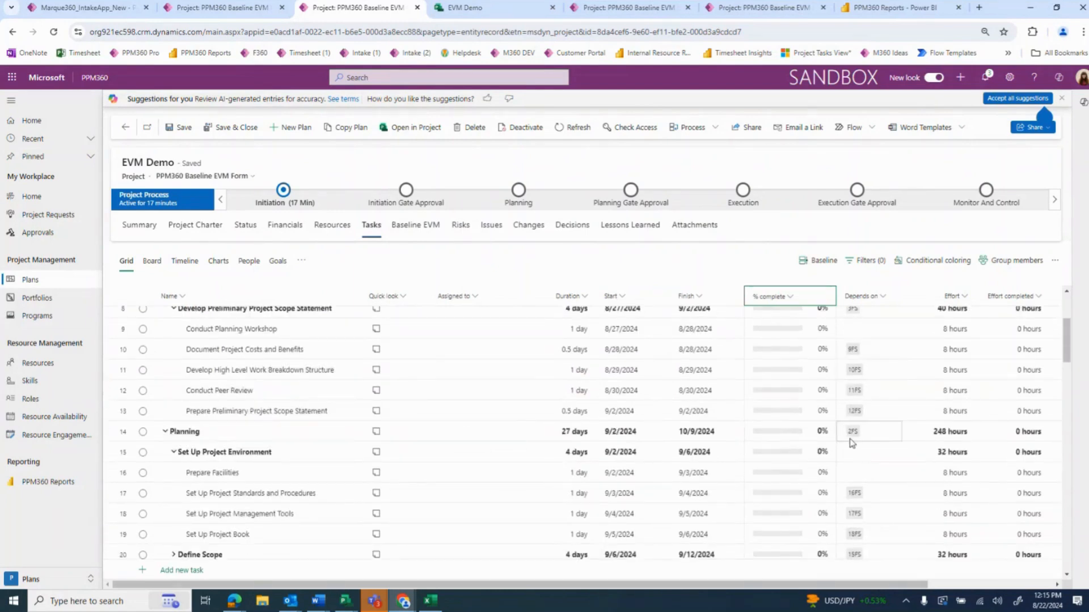
pyautogui.scroll(-12, 855, 466)
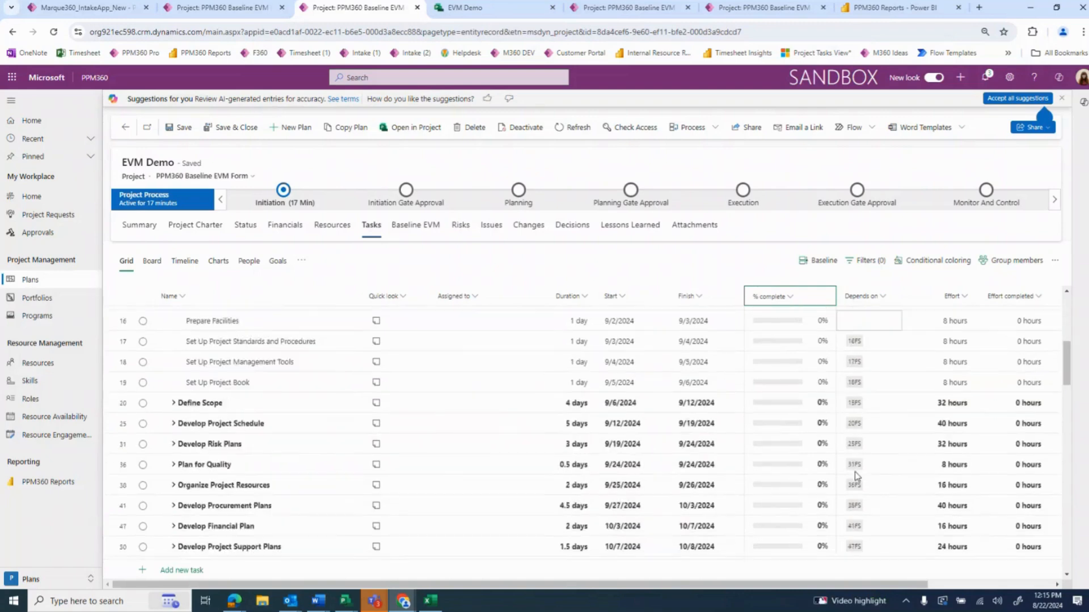
pyautogui.scroll(15, 811, 480)
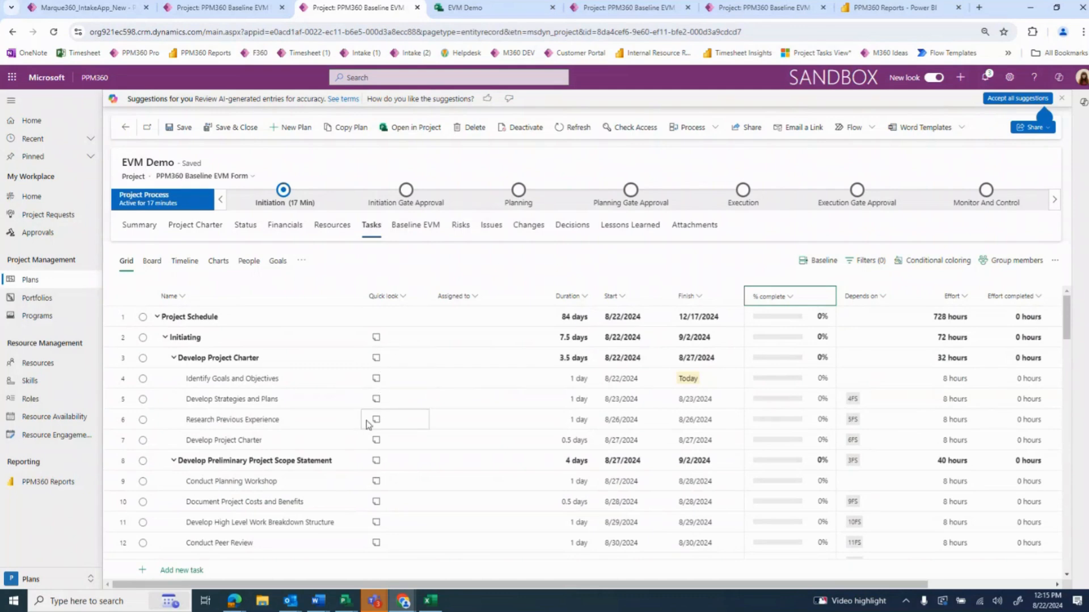
pyautogui.click(377, 380)
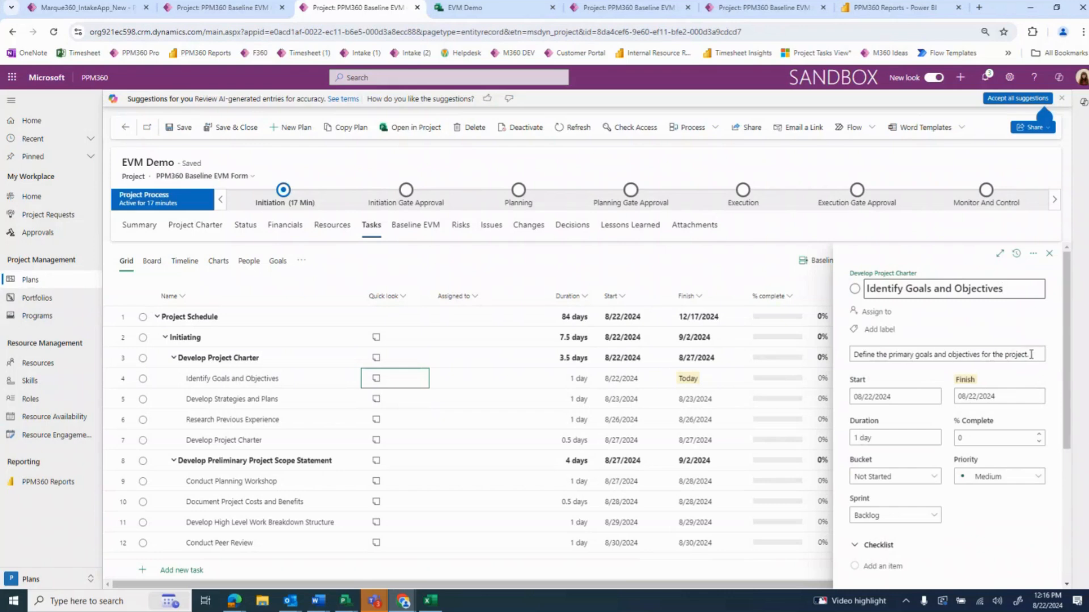
pyautogui.scroll(-2, 990, 514)
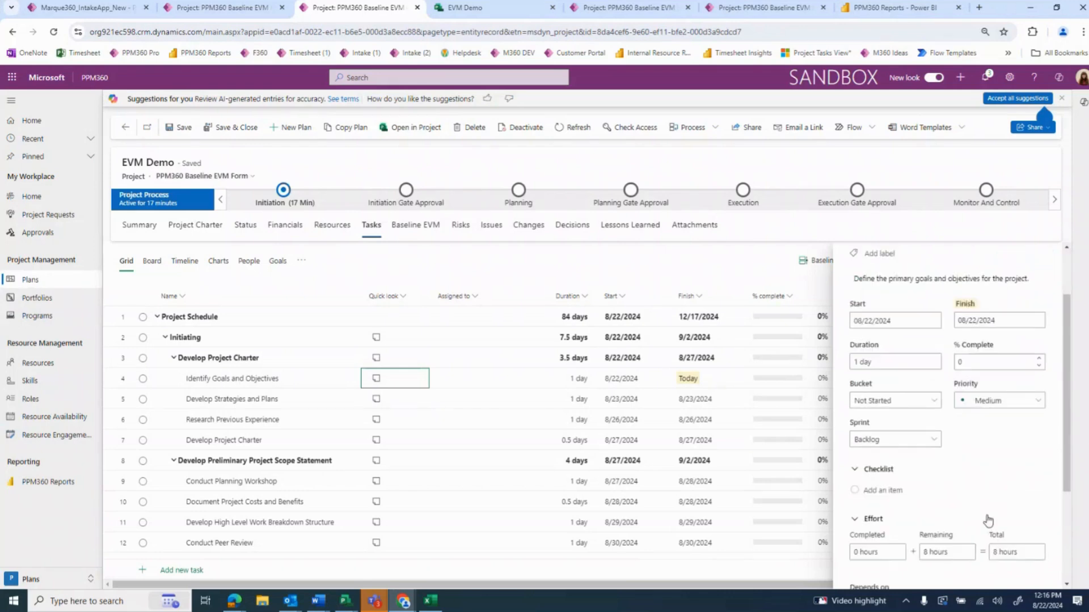
# Add checklist items Item #1, Item #2 and Item #3 to the Identify Goals and Objectives task, and mark Item #1 complete
pyautogui.scroll(-1, 963, 493)
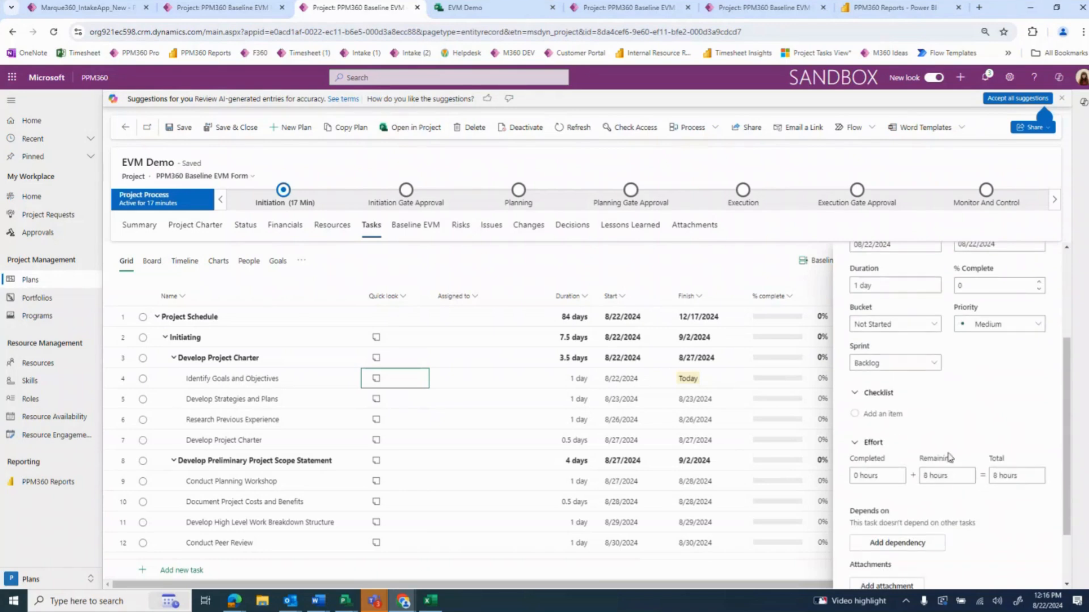
pyautogui.click(899, 415)
pyautogui.write('Ite')
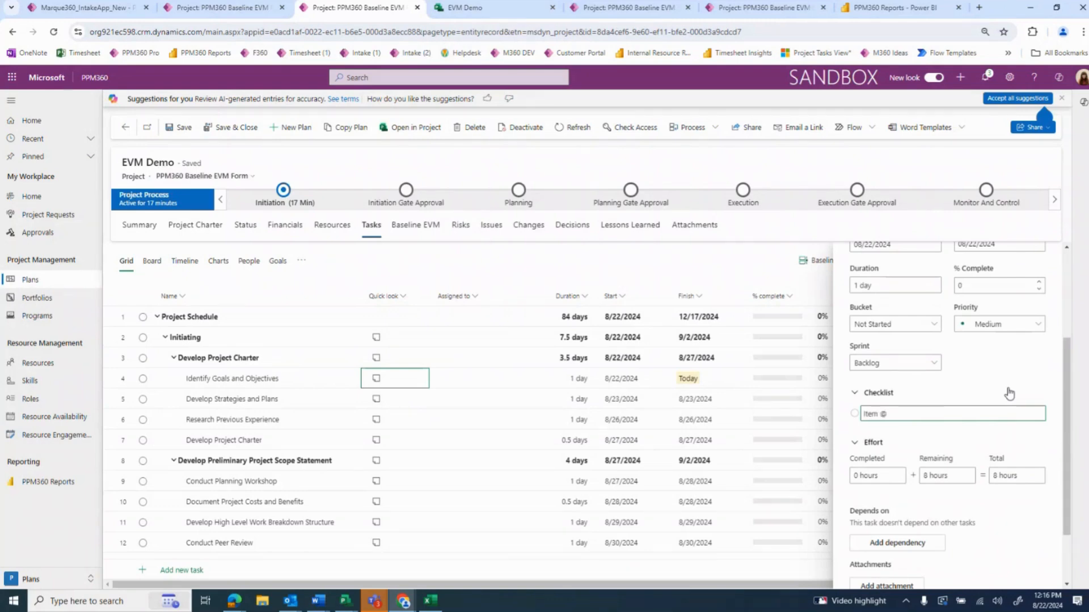
pyautogui.write('m #1')
pyautogui.press('Return')
pyautogui.write('I')
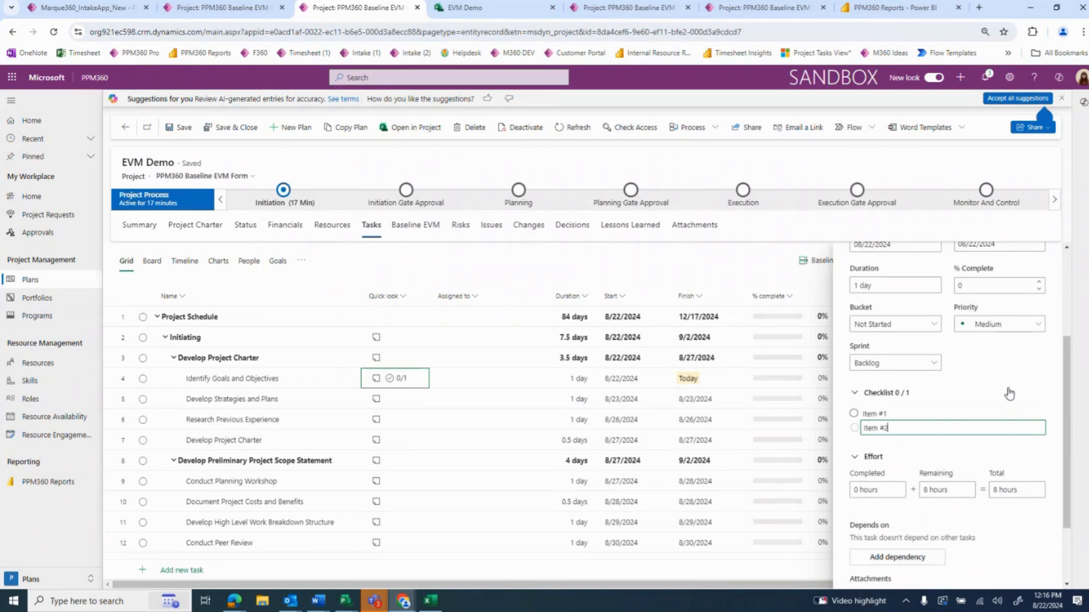
pyautogui.write('tem #2')
pyautogui.press('Return')
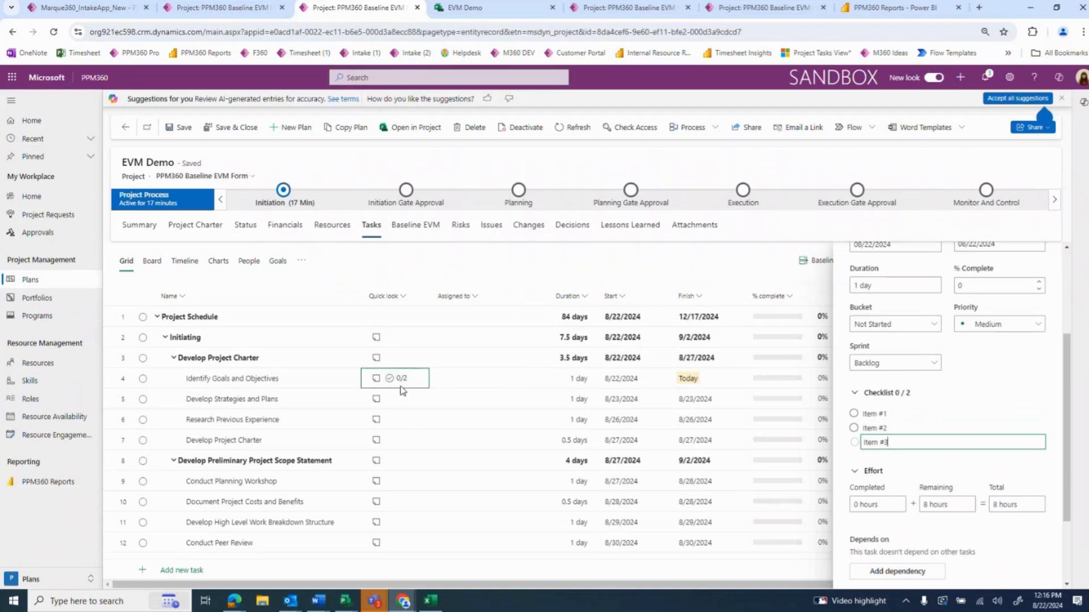
pyautogui.press('Return')
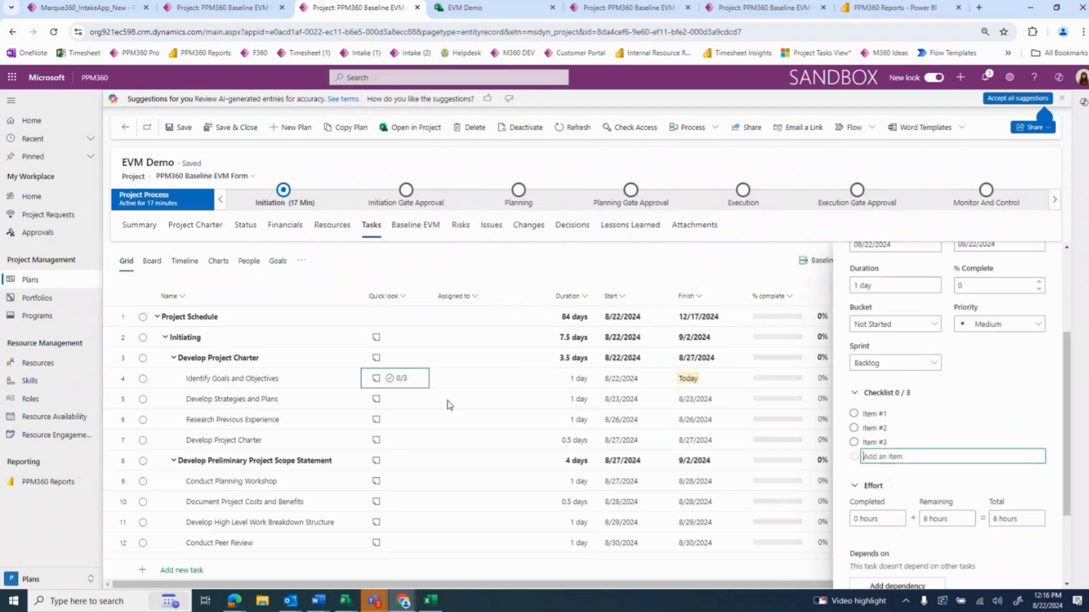
pyautogui.click(853, 413)
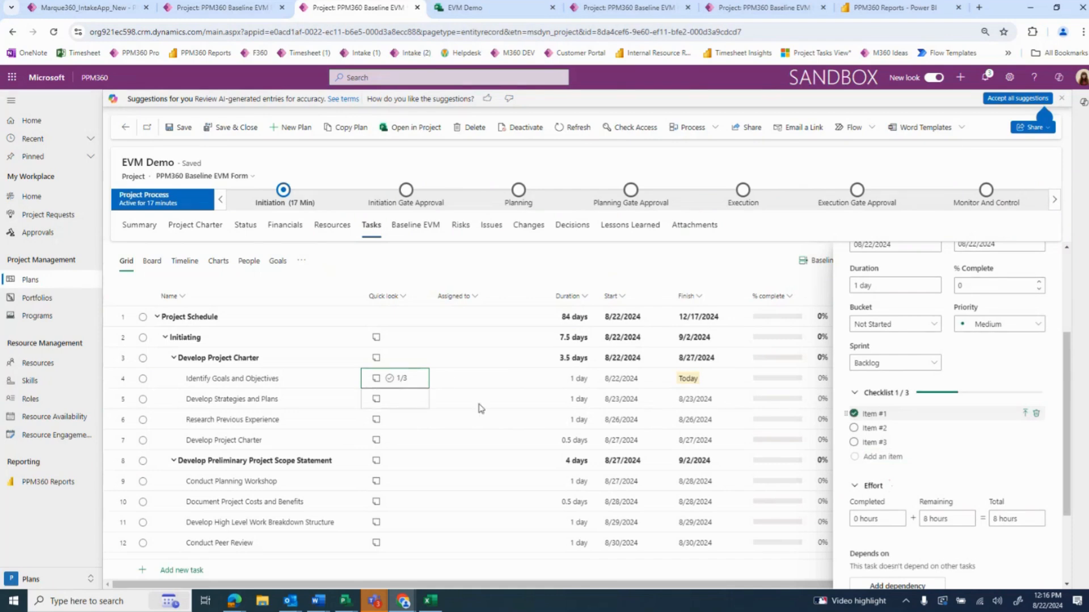
# Attach the Instructions_Adding Users PDF from the computer to the Identify Goals and Objectives task
pyautogui.scroll(-2, 935, 504)
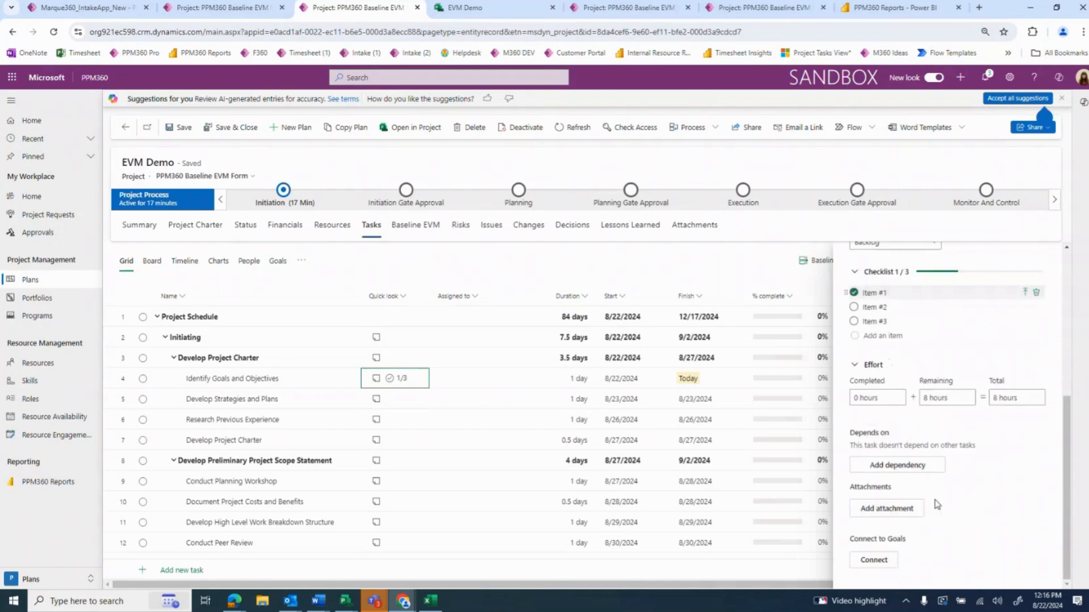
pyautogui.click(894, 509)
pyautogui.click(879, 531)
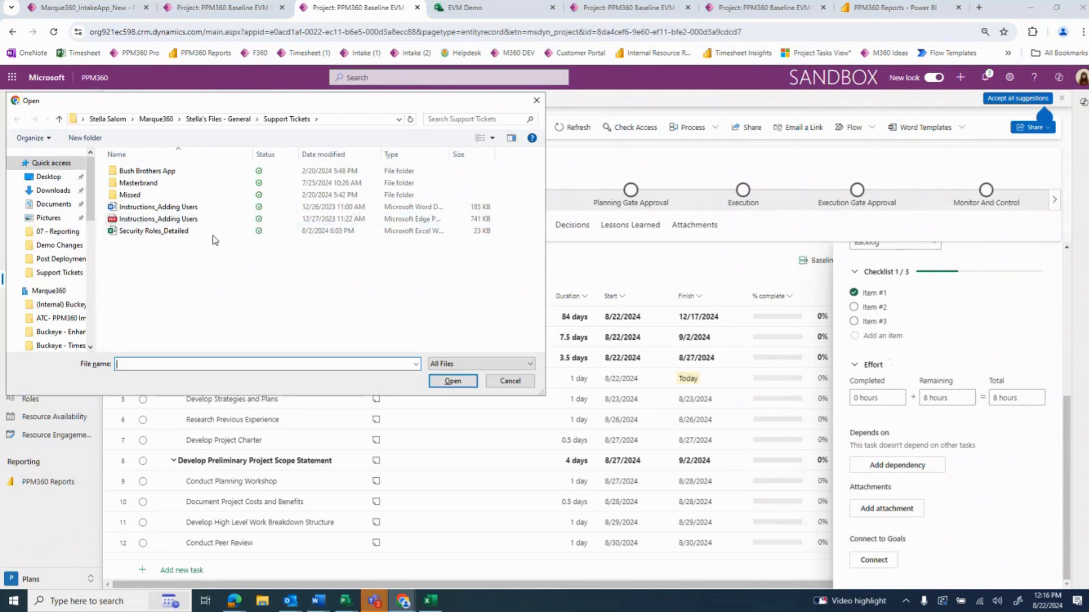
pyautogui.click(256, 219)
pyautogui.click(452, 381)
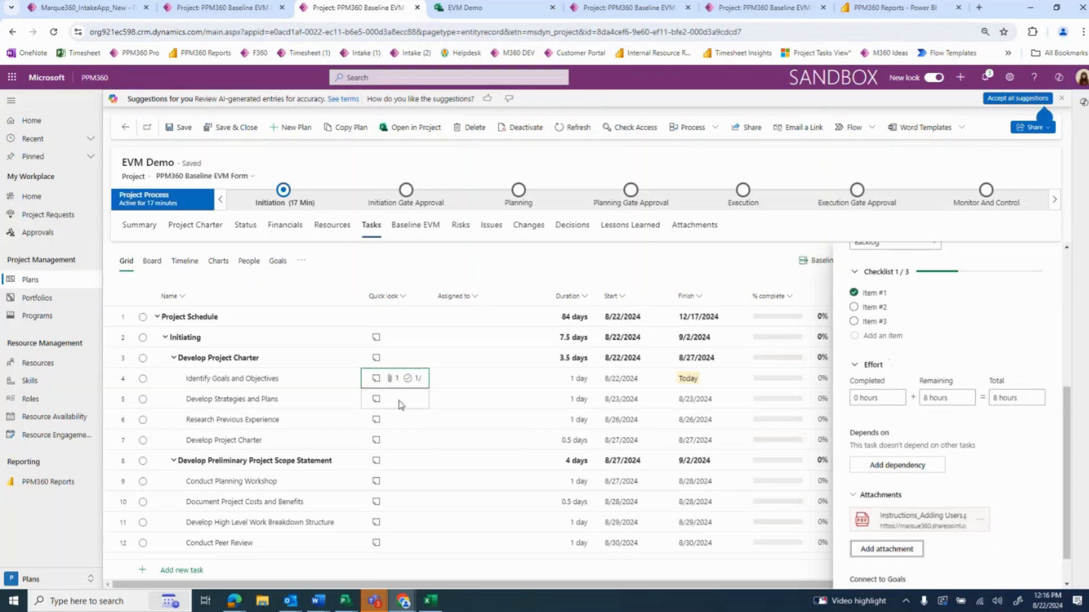
# Slightly widen the Quick look column so the attachment and checklist indicators fit, and close the task details
pyautogui.moveTo(430, 293); pyautogui.dragTo(441, 295)
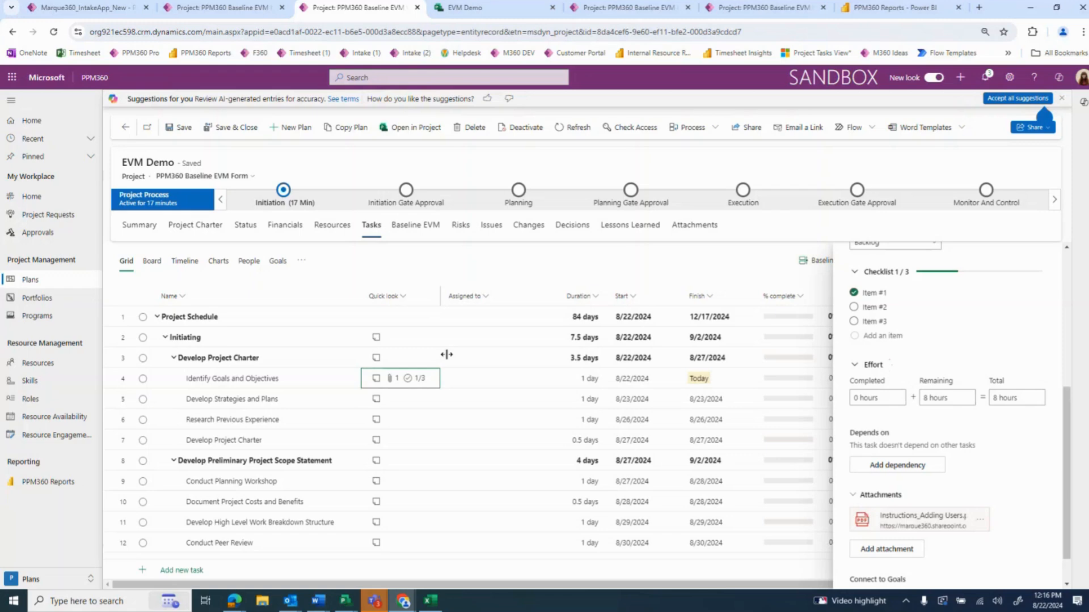
pyautogui.scroll(5, 964, 369)
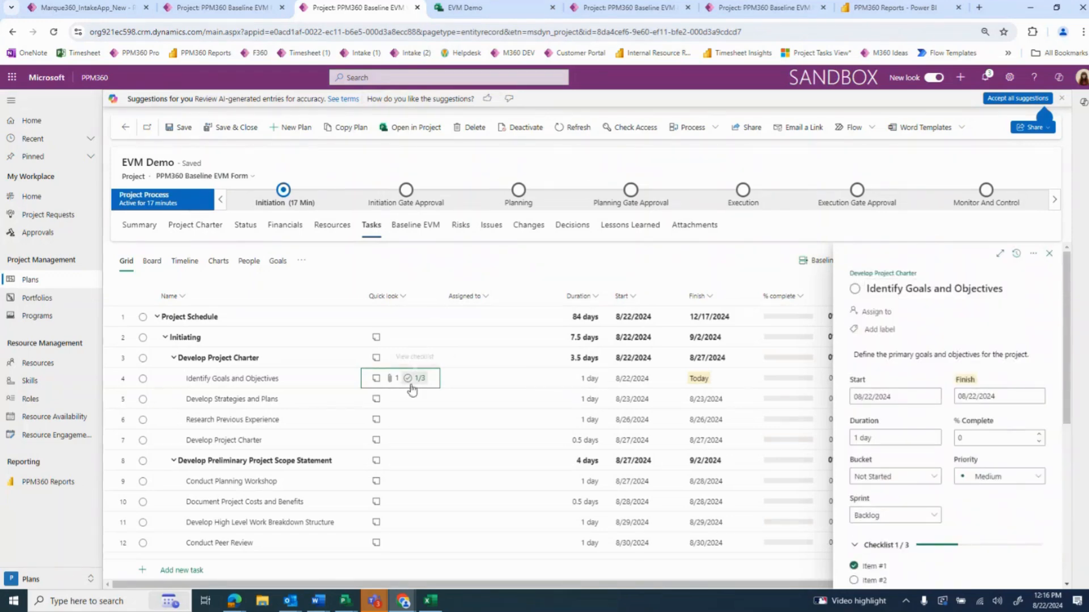
pyautogui.click(1050, 255)
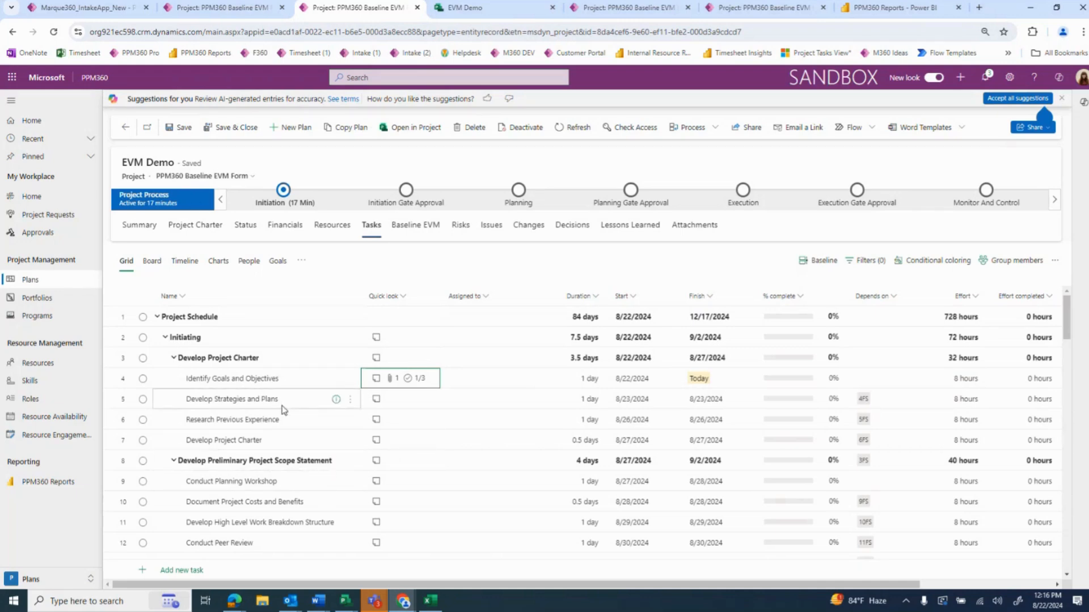
# Review the description, dates and effort in the details of the Develop Strategies and Plans task, and close them
pyautogui.click(337, 400)
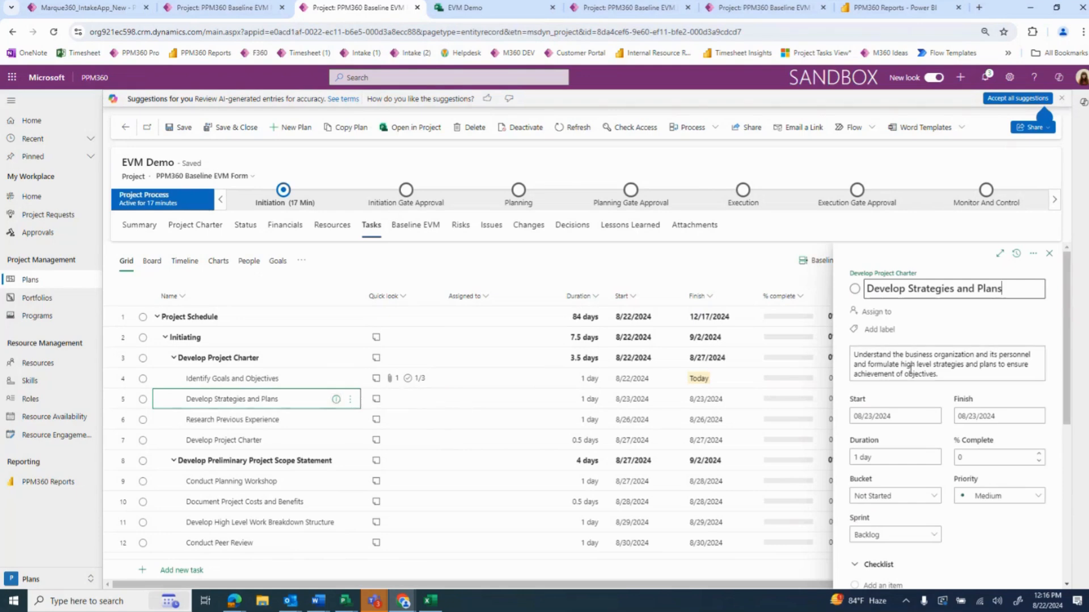
pyautogui.scroll(-5, 928, 410)
pyautogui.scroll(3, 928, 410)
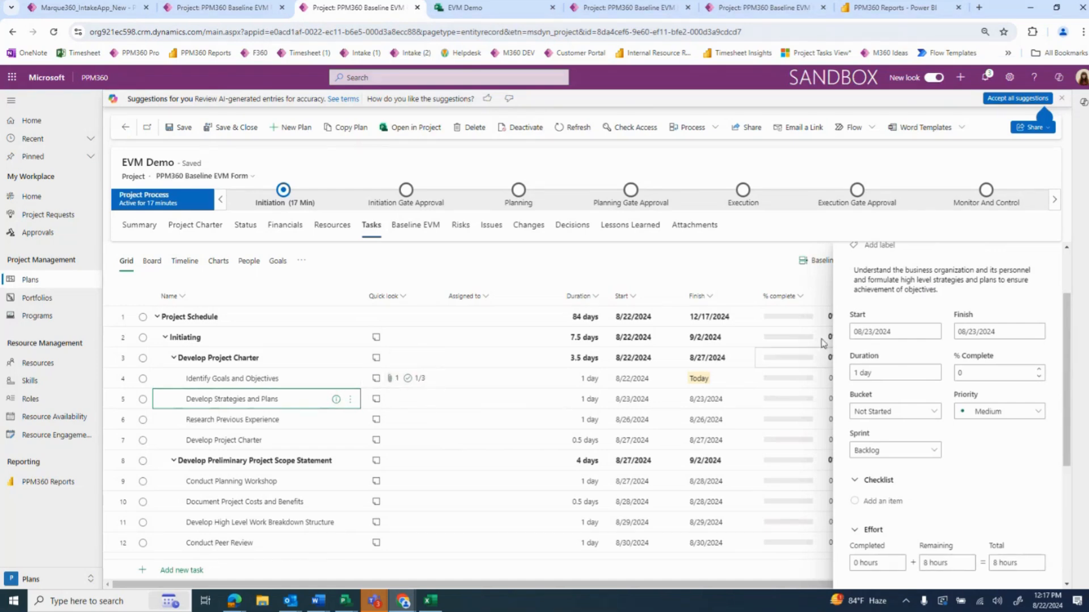
pyautogui.scroll(3, 952, 340)
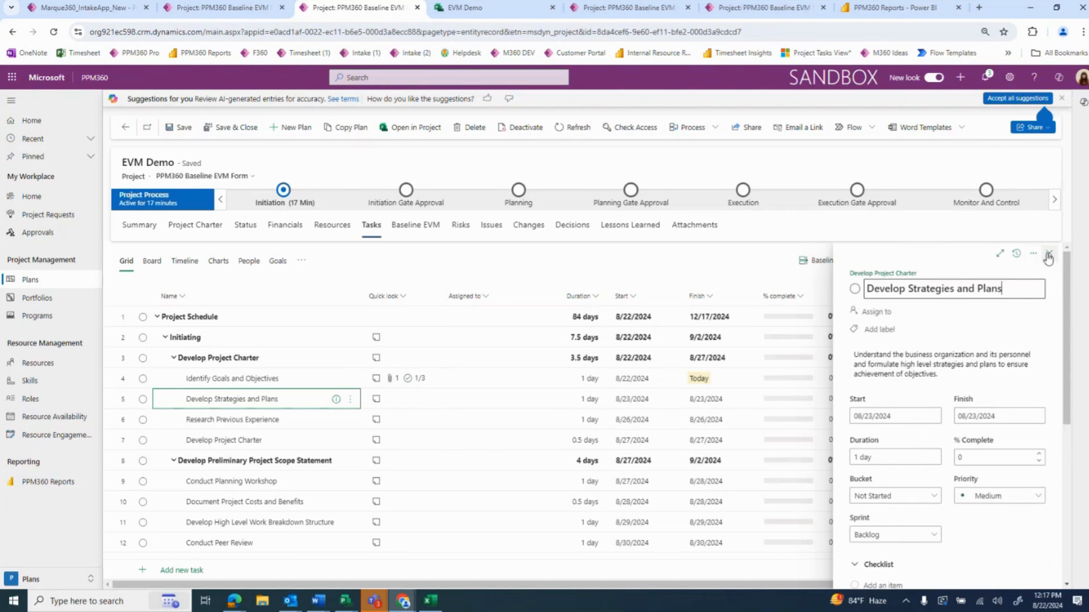
pyautogui.click(1049, 253)
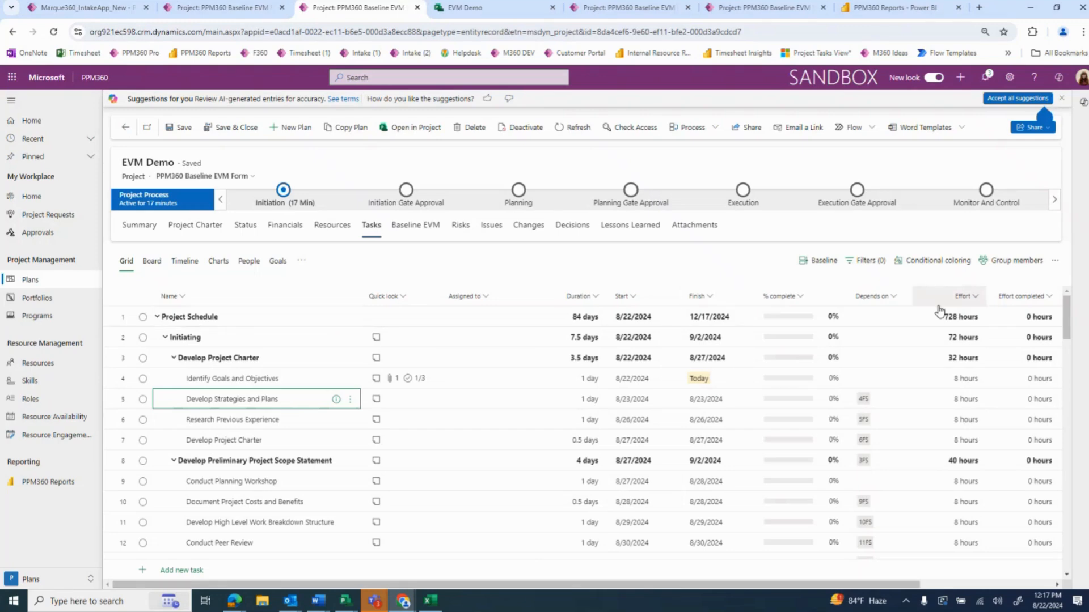
# Start a new custom column for the task grid with type Choice and the field name Choice Custom Field
pyautogui.hscroll(5, 940, 311)
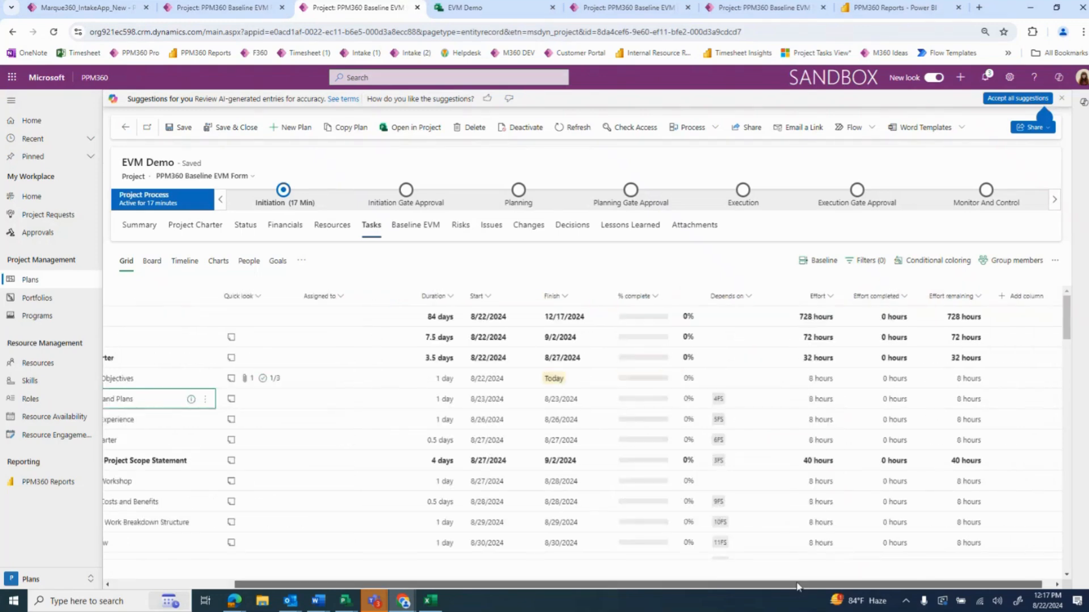
pyautogui.click(1026, 302)
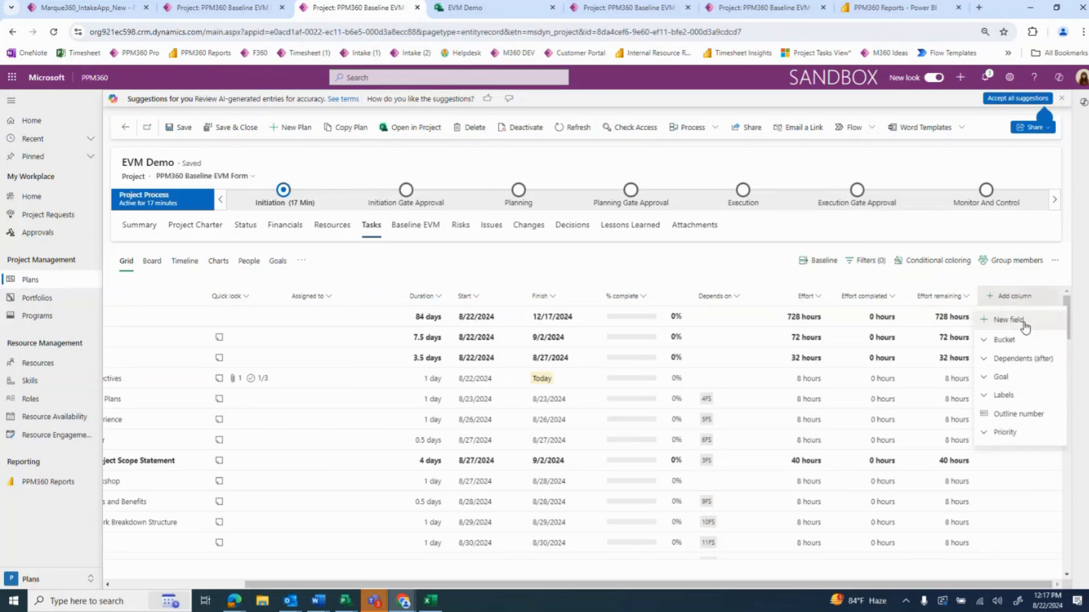
pyautogui.click(1009, 320)
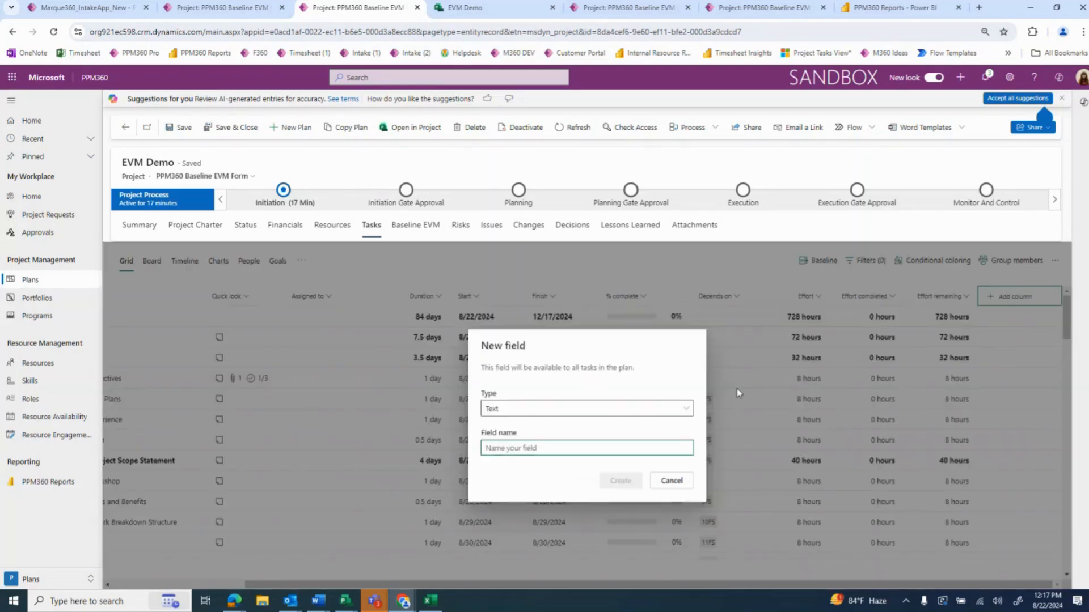
pyautogui.click(537, 409)
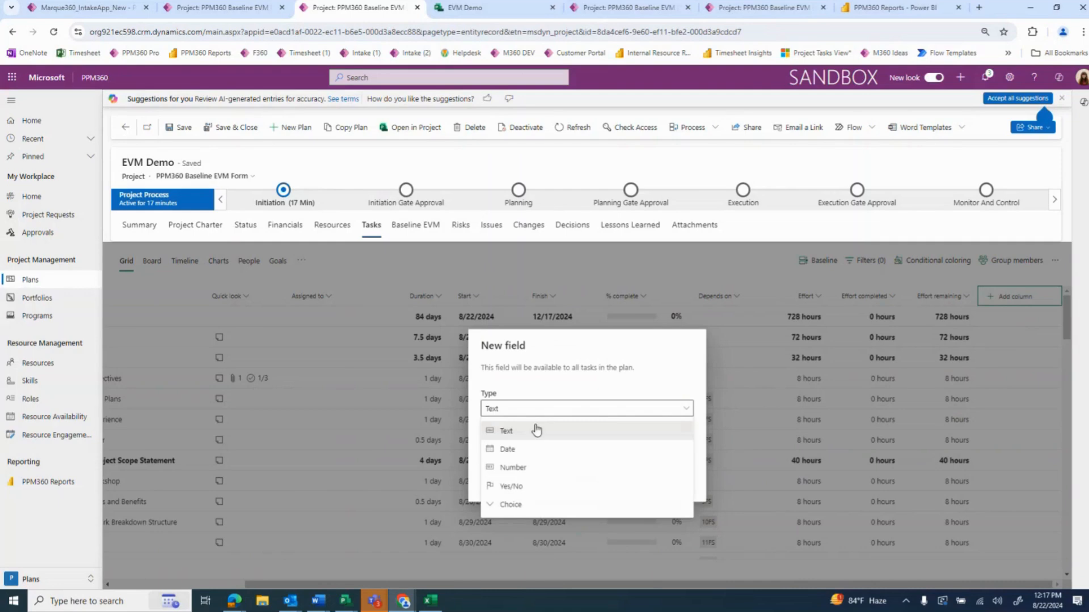
pyautogui.click(553, 507)
pyautogui.write('Choice Cus')
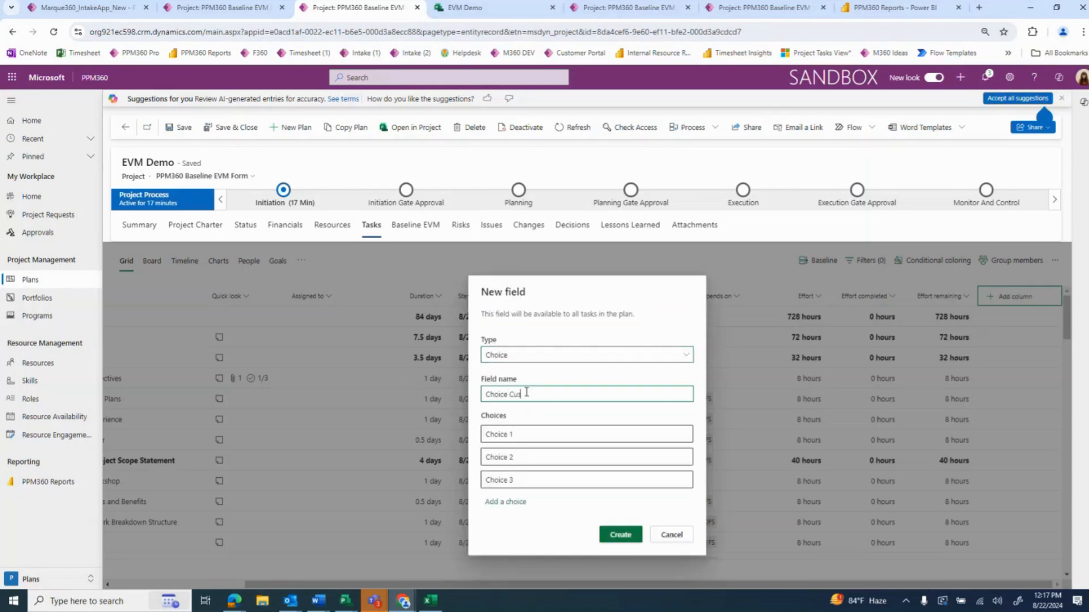
pyautogui.write('tom Field')
# Name the new field's three choices #1, #2 and #3
pyautogui.press('Tab')
pyautogui.write('#')
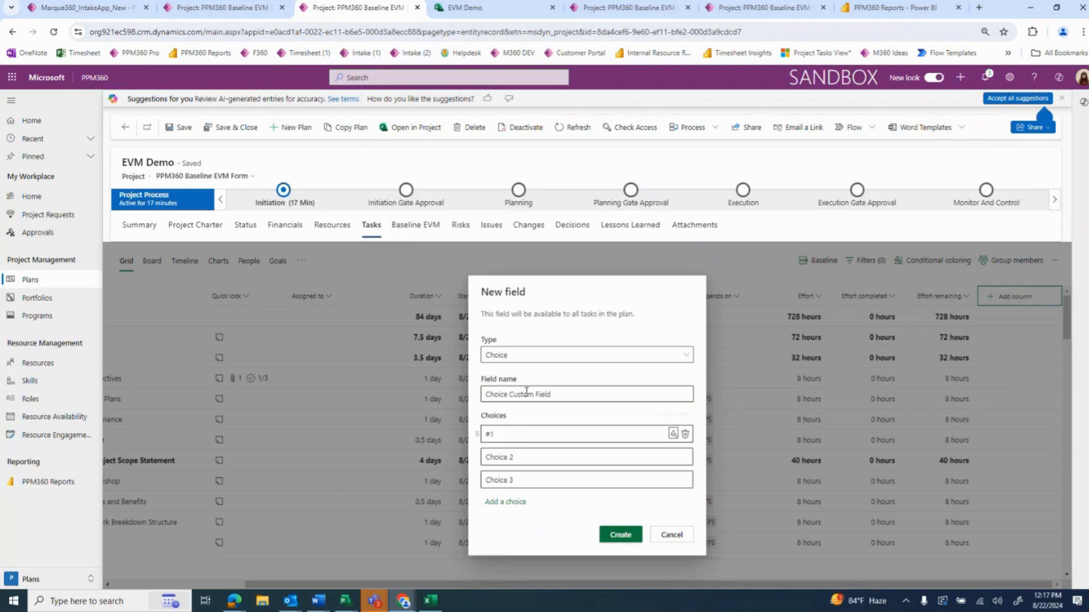
pyautogui.press('Tab')
pyautogui.write('#2')
pyautogui.press('Tab')
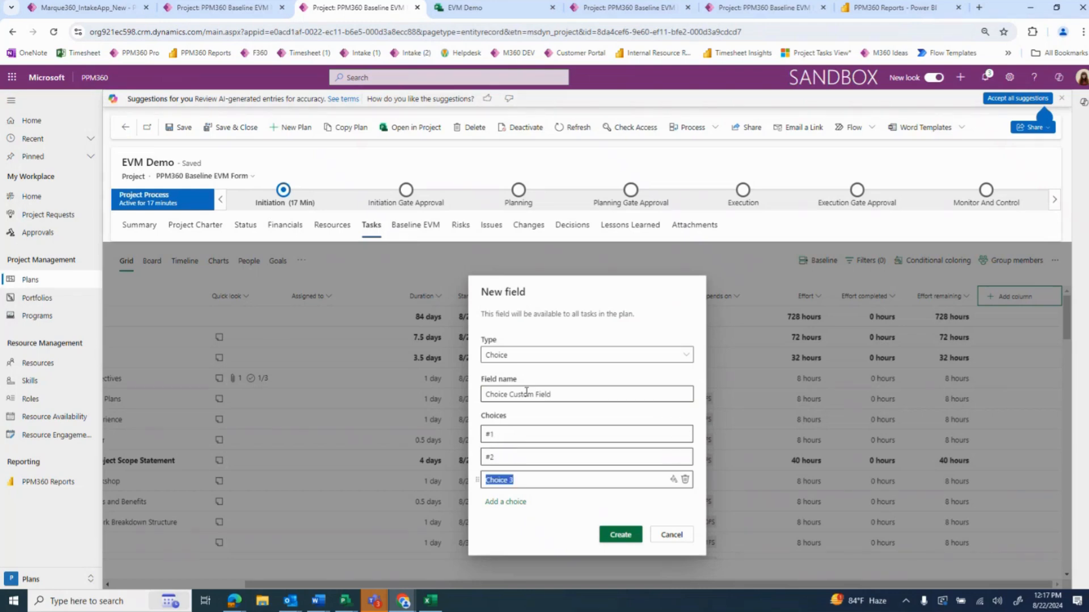
pyautogui.write('#3')
# Color choice #1 pink, #2 purple and #3 green, and create the field
pyautogui.click(673, 434)
pyautogui.click(716, 434)
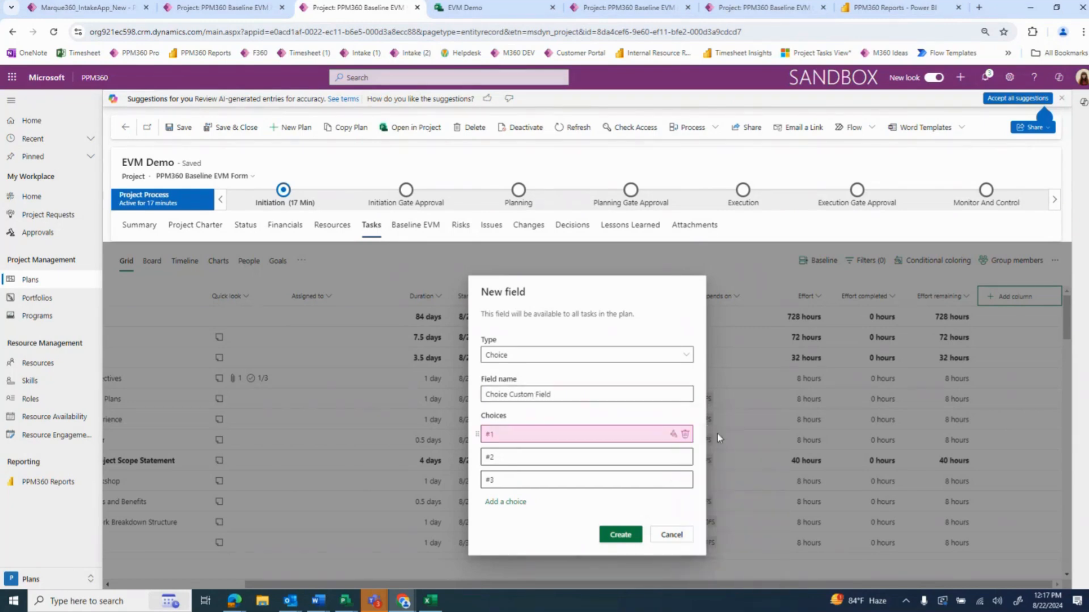
pyautogui.click(674, 457)
pyautogui.click(737, 315)
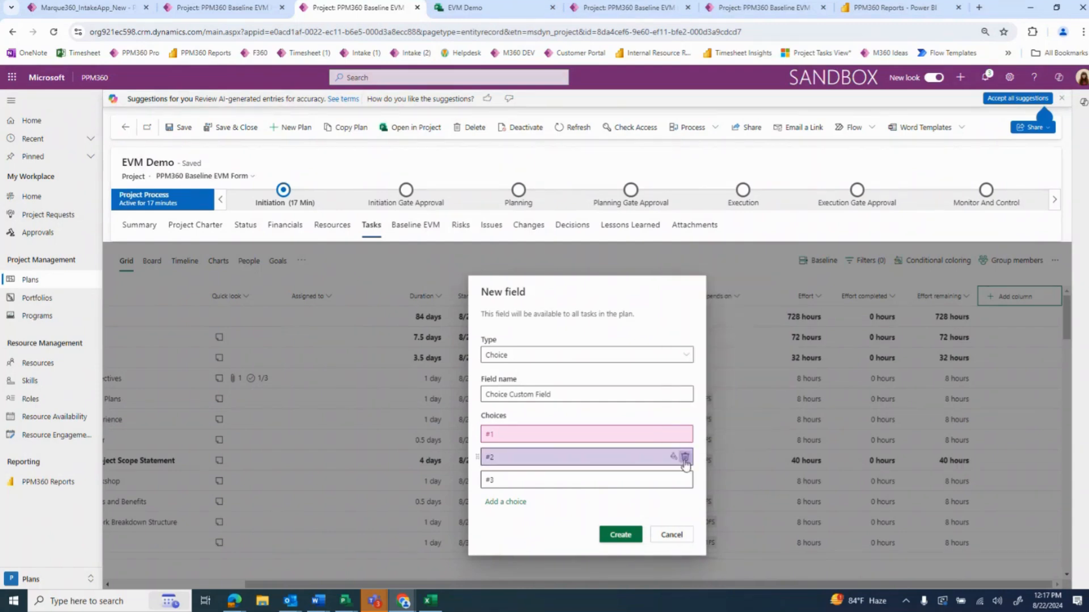
pyautogui.click(673, 480)
pyautogui.click(680, 332)
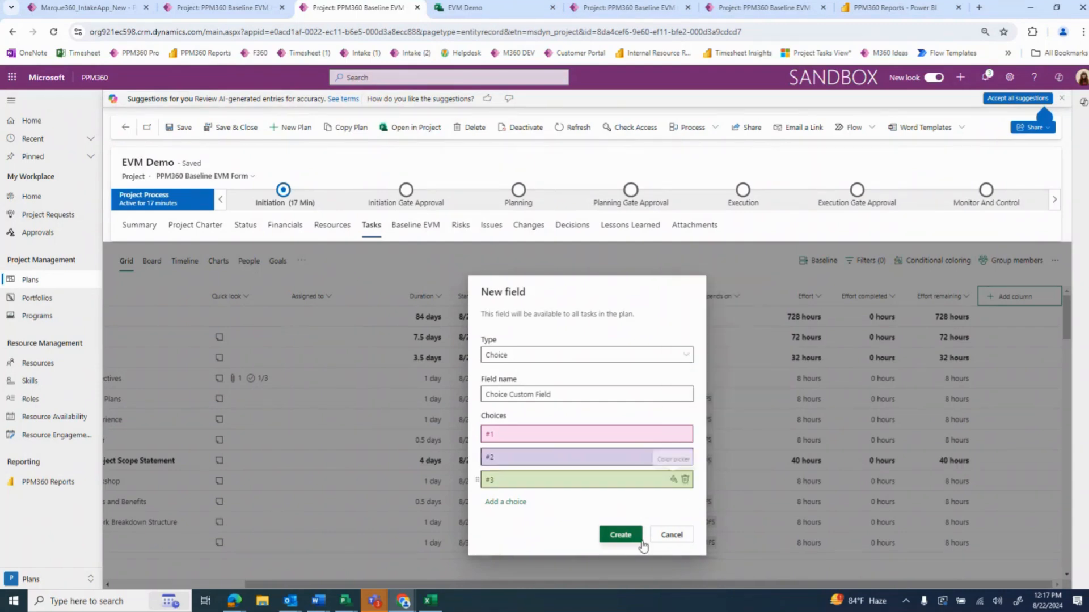
pyautogui.click(629, 536)
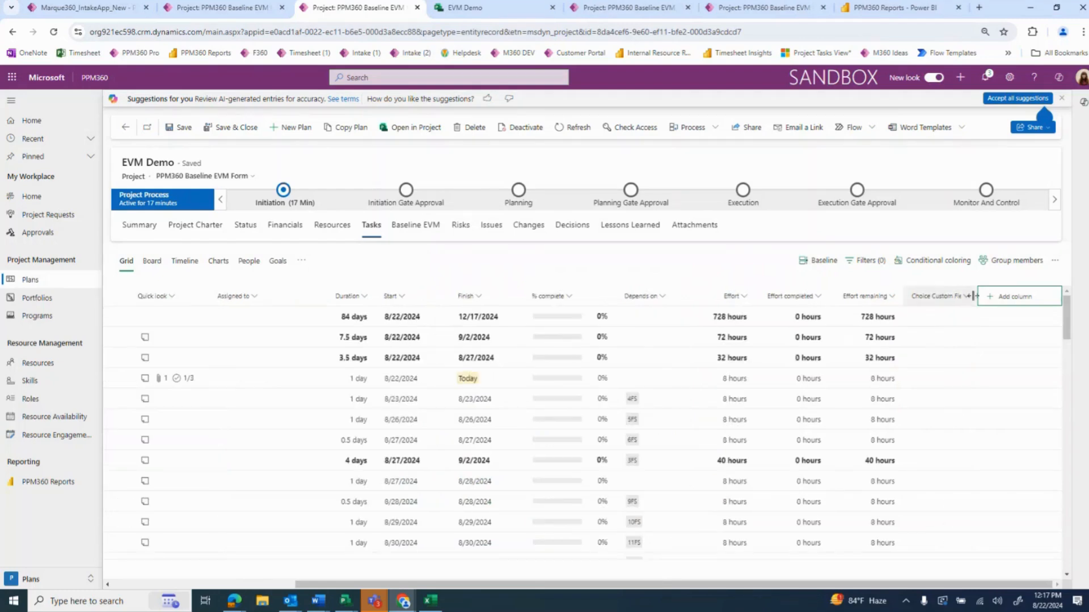
# Widen the Choice Custom Field column, and assign #1, #2 and #3 in order to the first three tasks under Develop Project Charter
pyautogui.moveTo(975, 294); pyautogui.dragTo(990, 296)
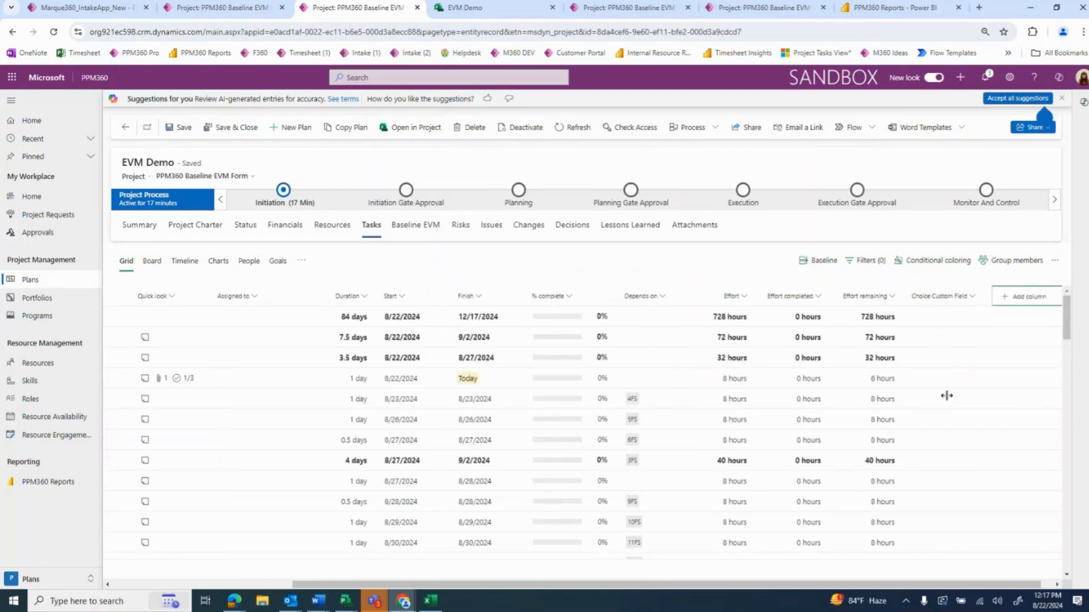
pyautogui.click(955, 380)
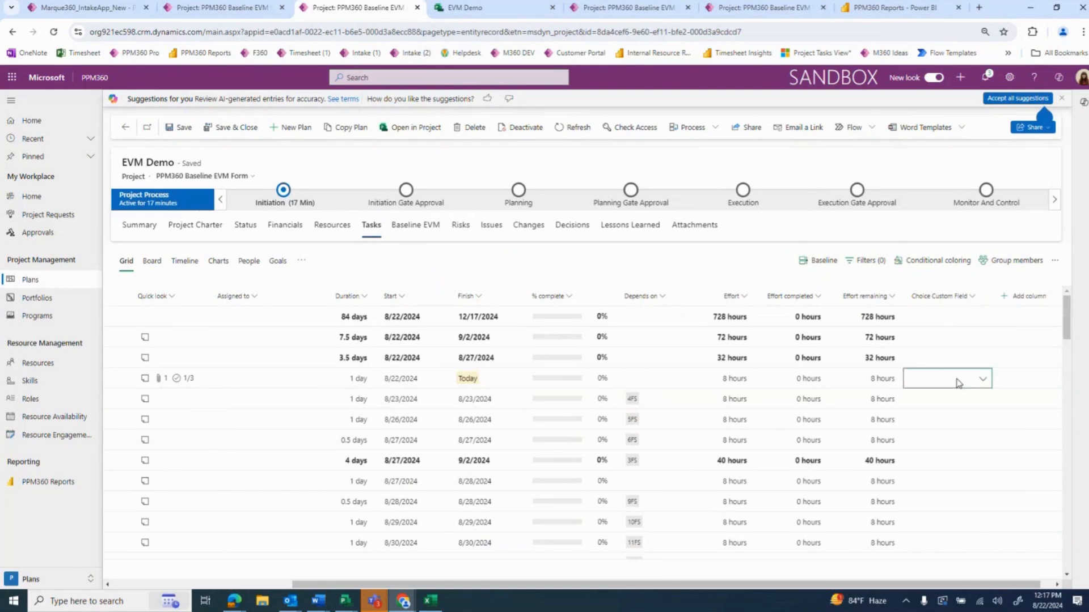
pyautogui.click(954, 424)
pyautogui.click(974, 400)
pyautogui.click(947, 461)
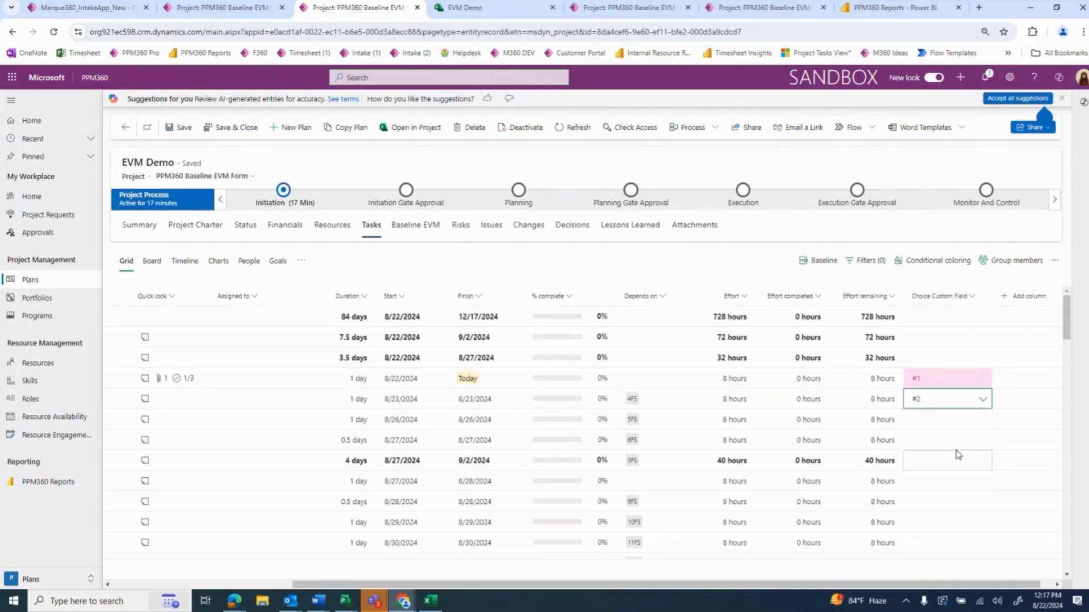
pyautogui.click(951, 422)
pyautogui.click(971, 426)
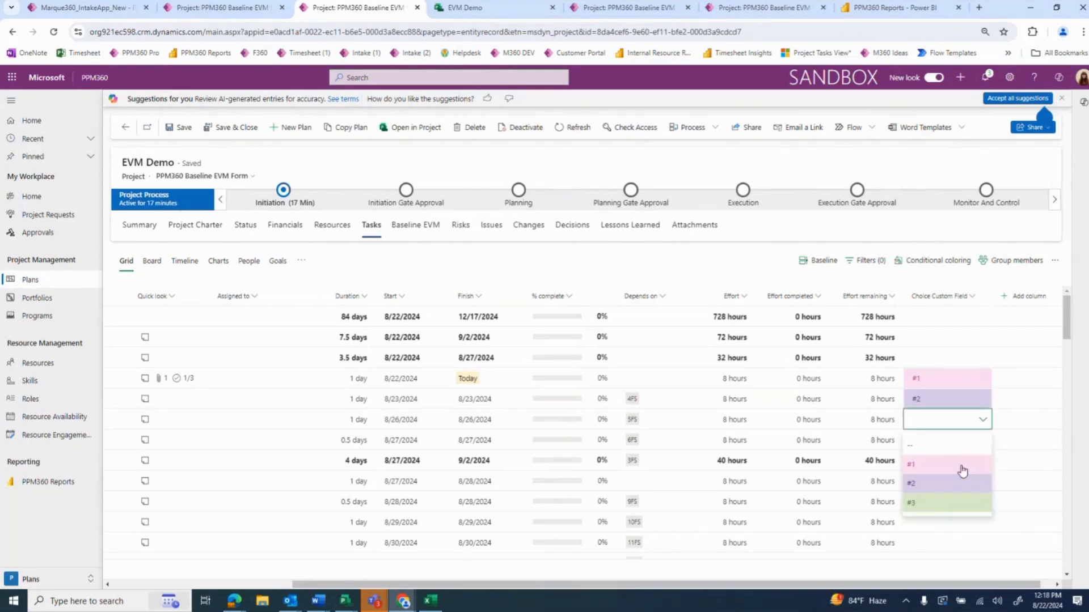
pyautogui.click(950, 506)
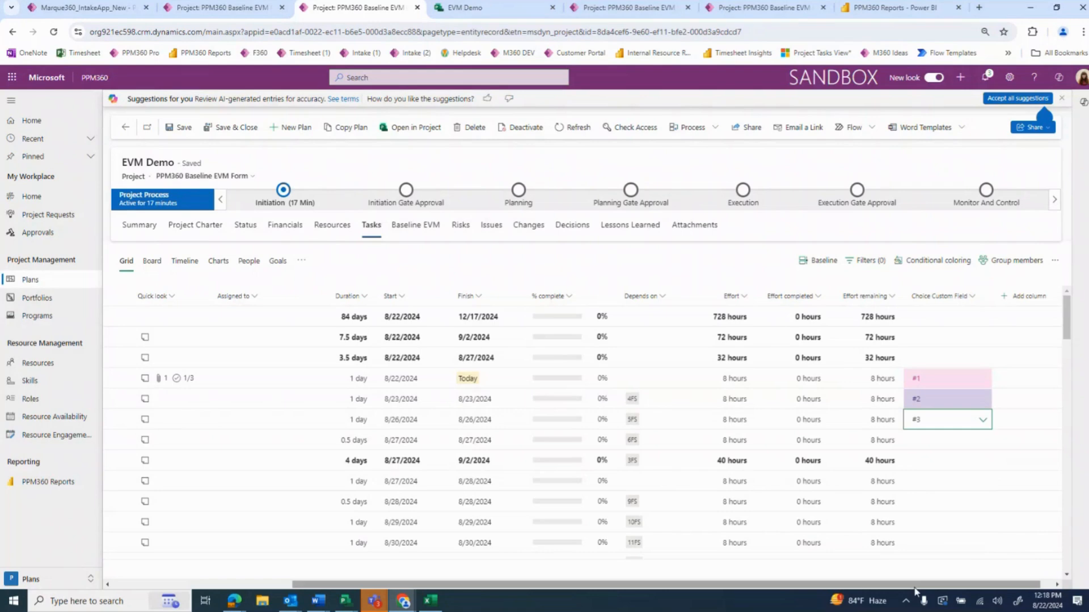
pyautogui.click(950, 499)
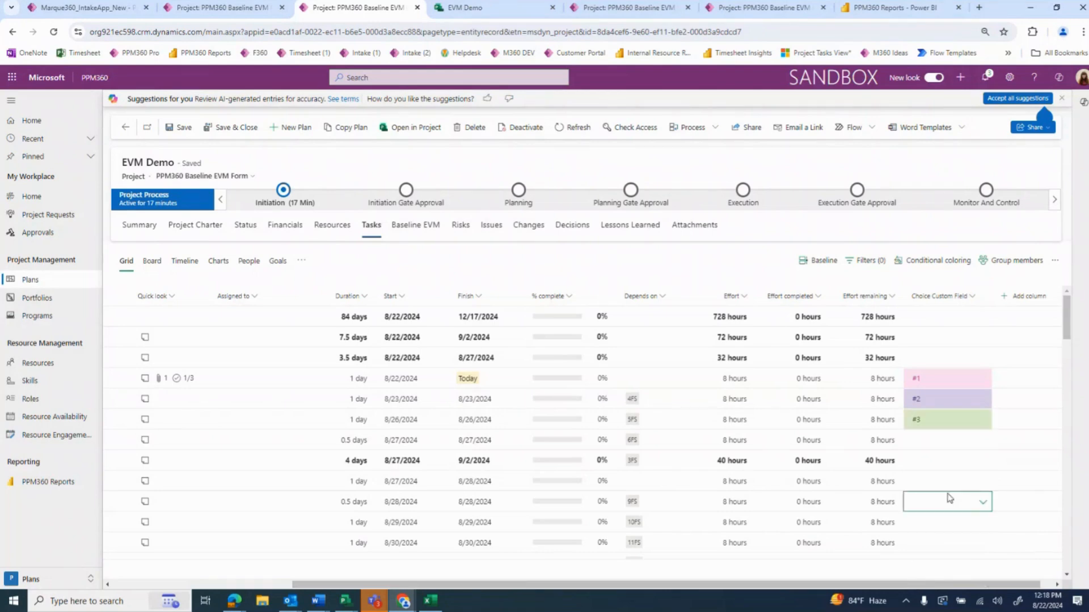
# Examine the edit options of the Choice Custom Field, and leave them without changing anything
pyautogui.click(943, 297)
pyautogui.click(943, 339)
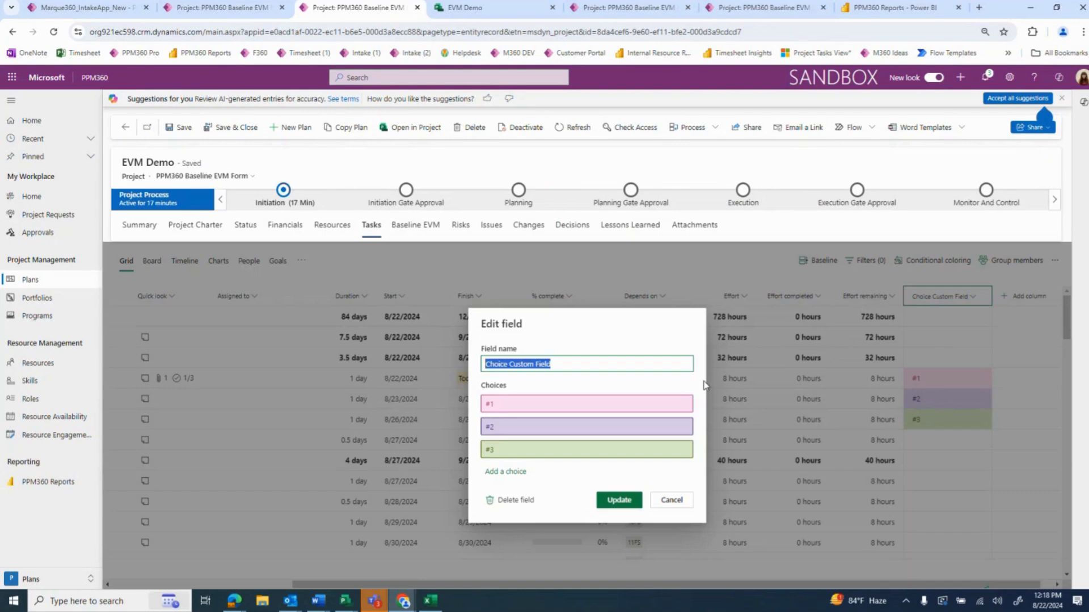
pyautogui.click(675, 500)
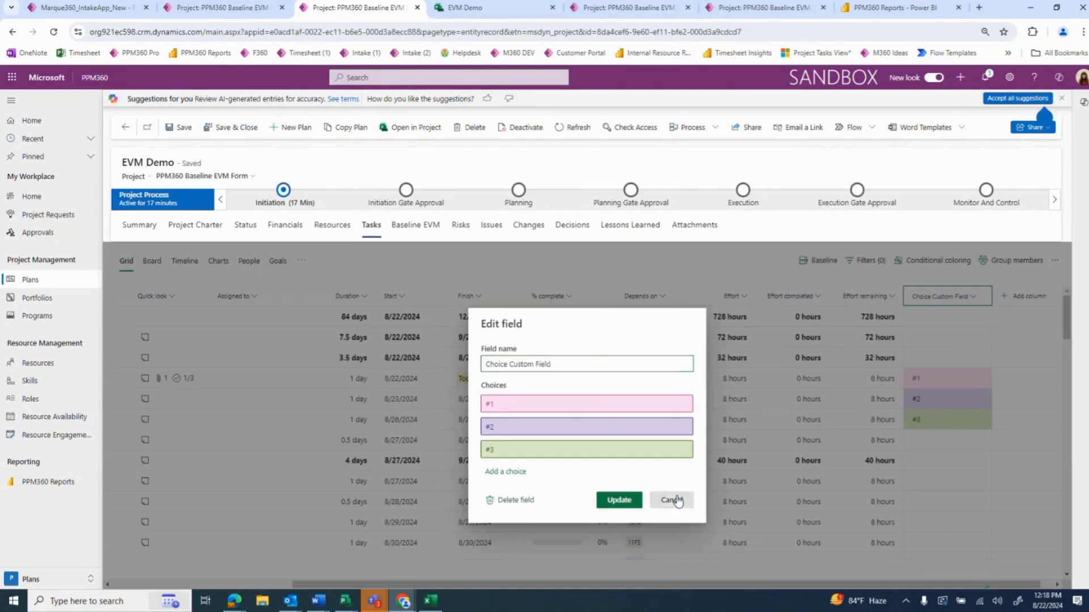
# Assign the only listed group member to the Identify Goals and Objectives task
pyautogui.moveTo(709, 585); pyautogui.dragTo(505, 588)
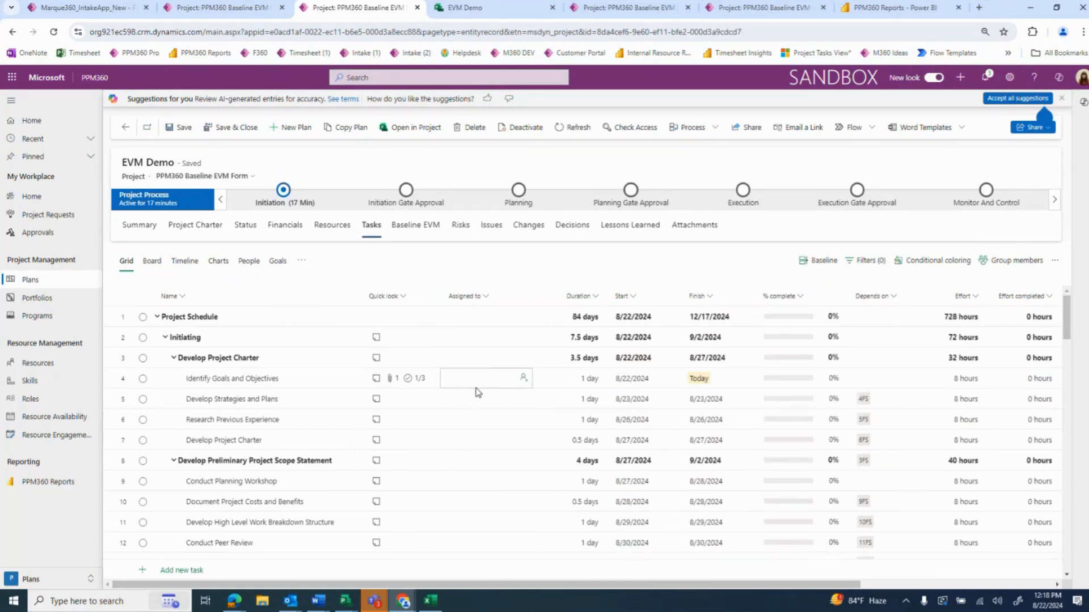
pyautogui.click(484, 382)
pyautogui.click(486, 382)
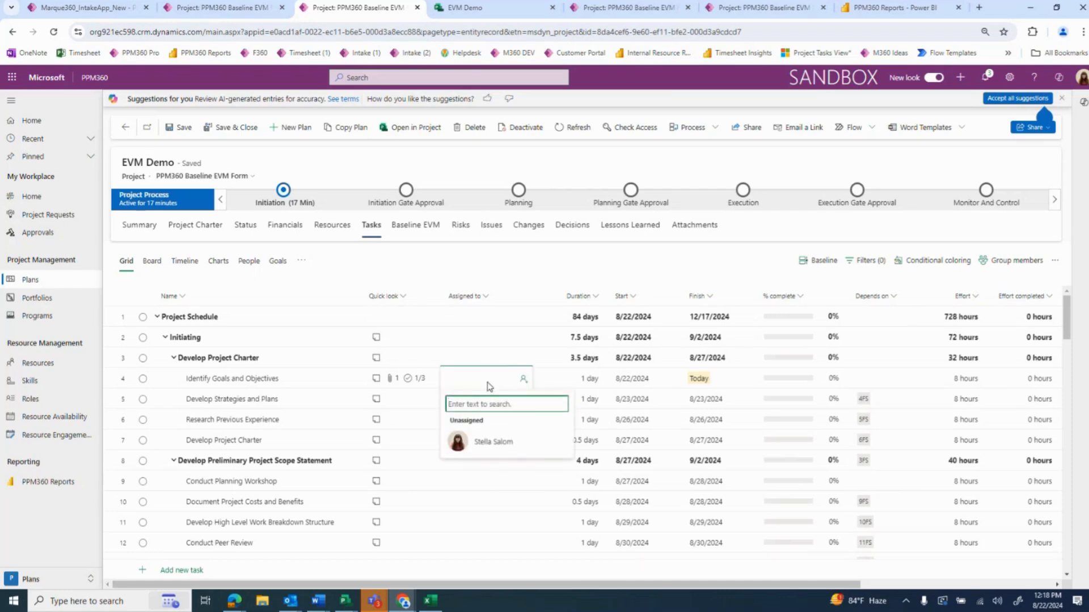
pyautogui.click(482, 445)
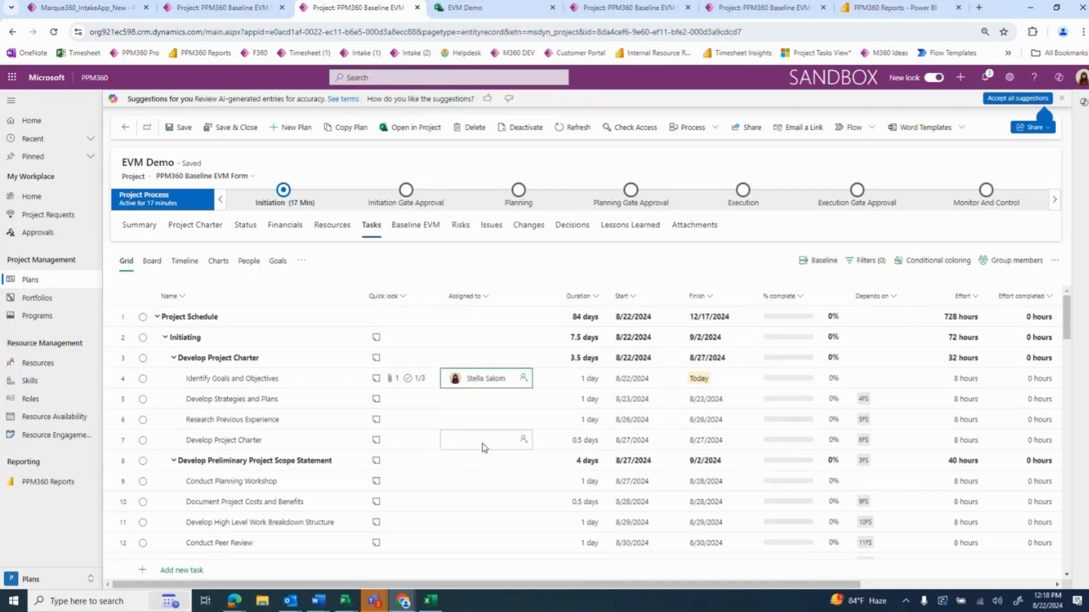
# Try to find a second team member by name and assign them to the Develop Strategies and Plans task
pyautogui.click(476, 401)
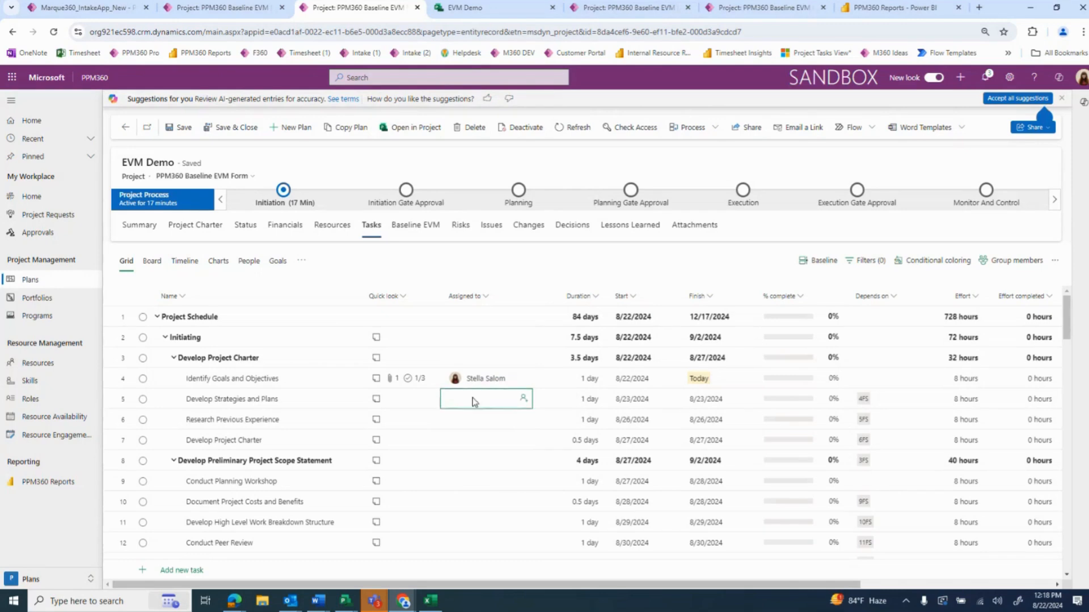
pyautogui.write('meghan')
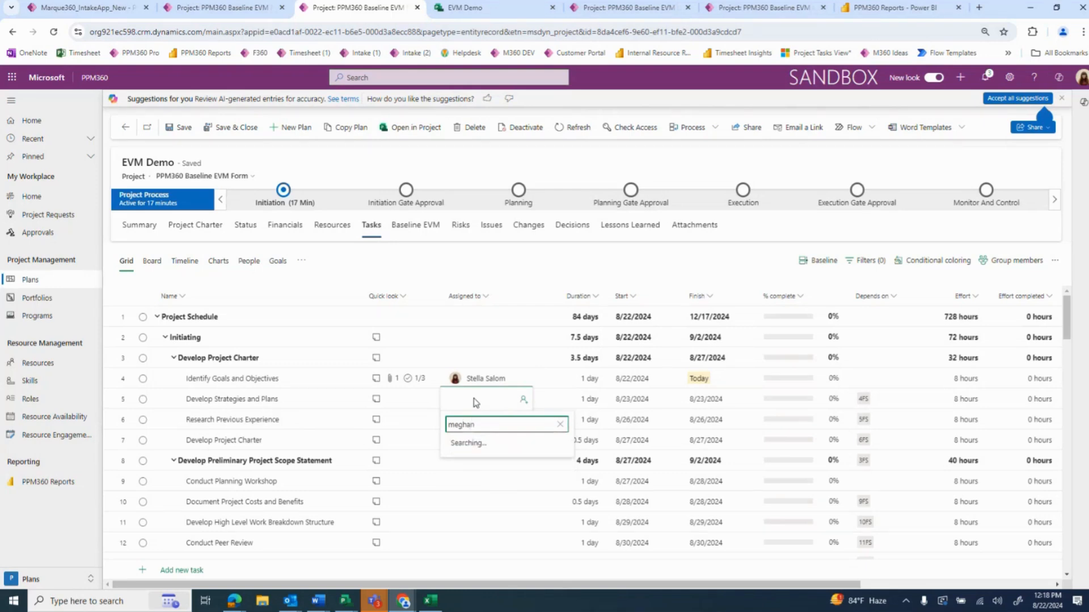
pyautogui.click(507, 459)
pyautogui.click(496, 473)
pyautogui.click(498, 513)
pyautogui.click(480, 400)
pyautogui.write('me')
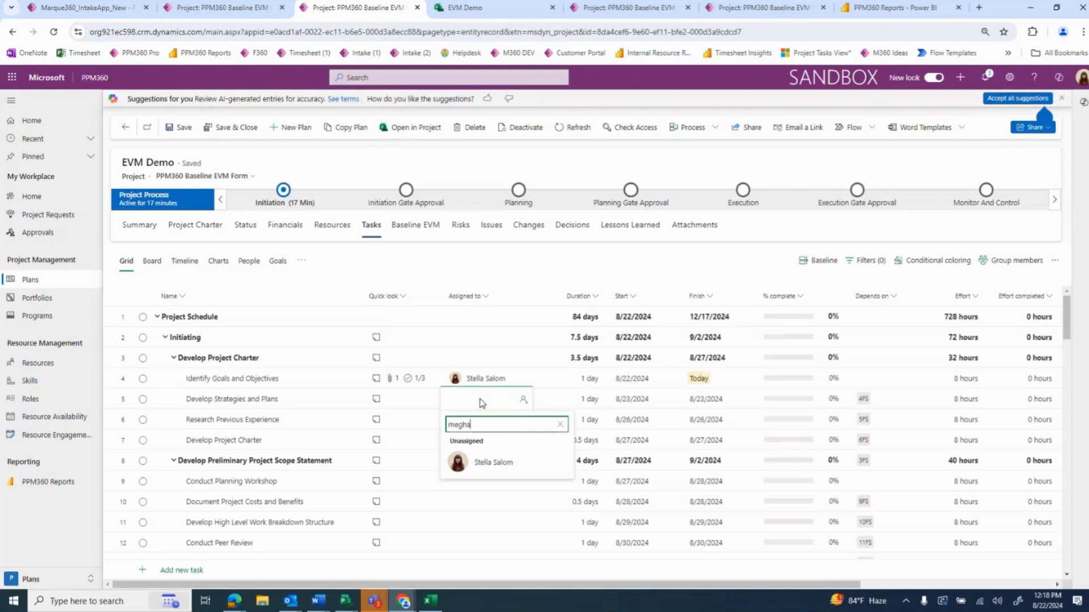
pyautogui.click(486, 471)
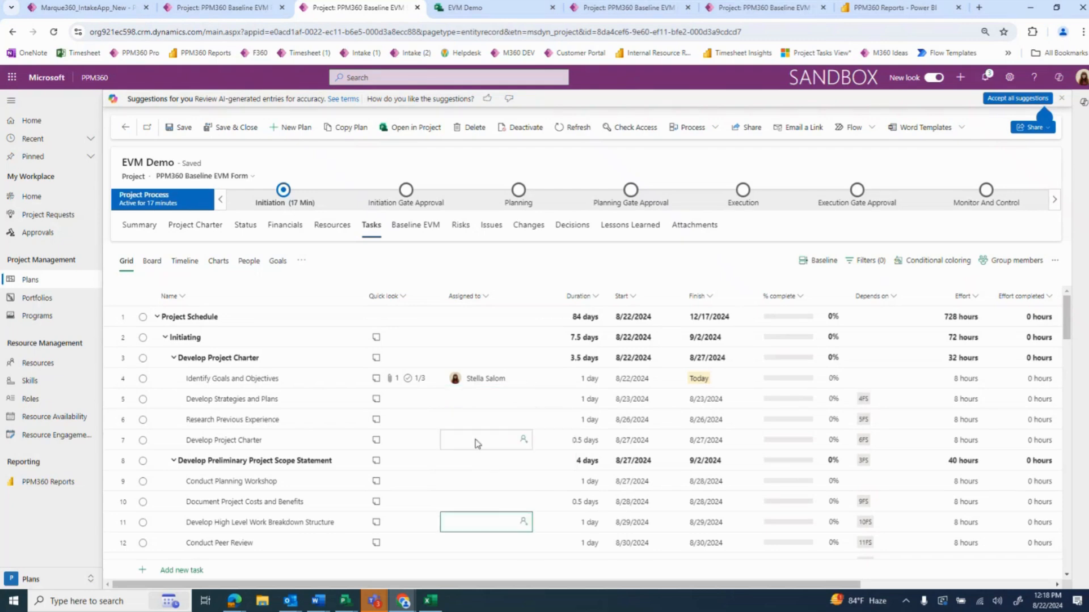
# Try to search for another team member by name and assign them to the Research Previous Experience task
pyautogui.click(479, 420)
pyautogui.write('char')
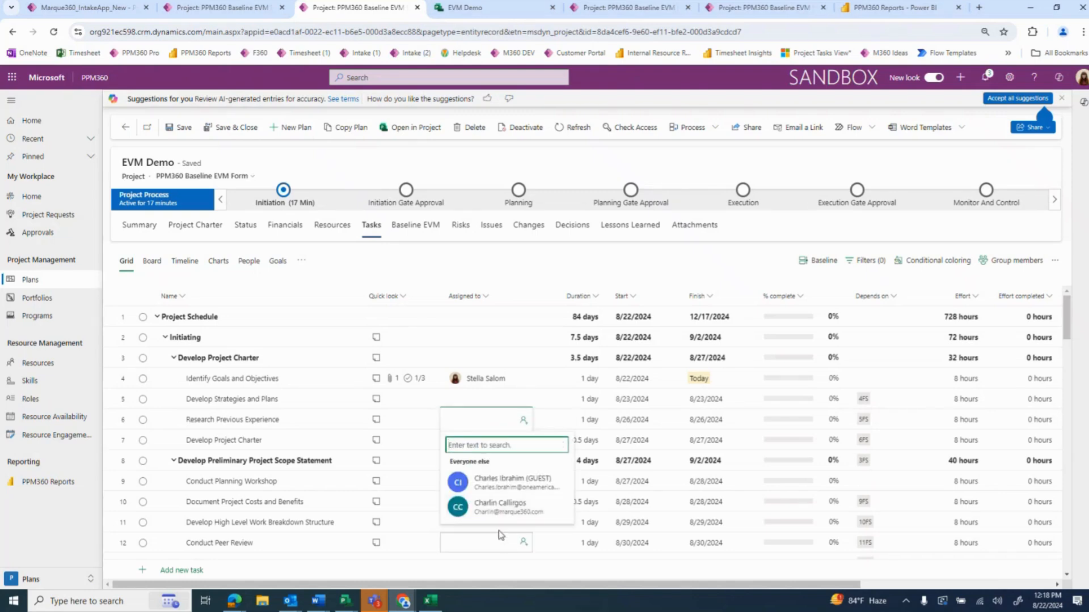
pyautogui.click(491, 538)
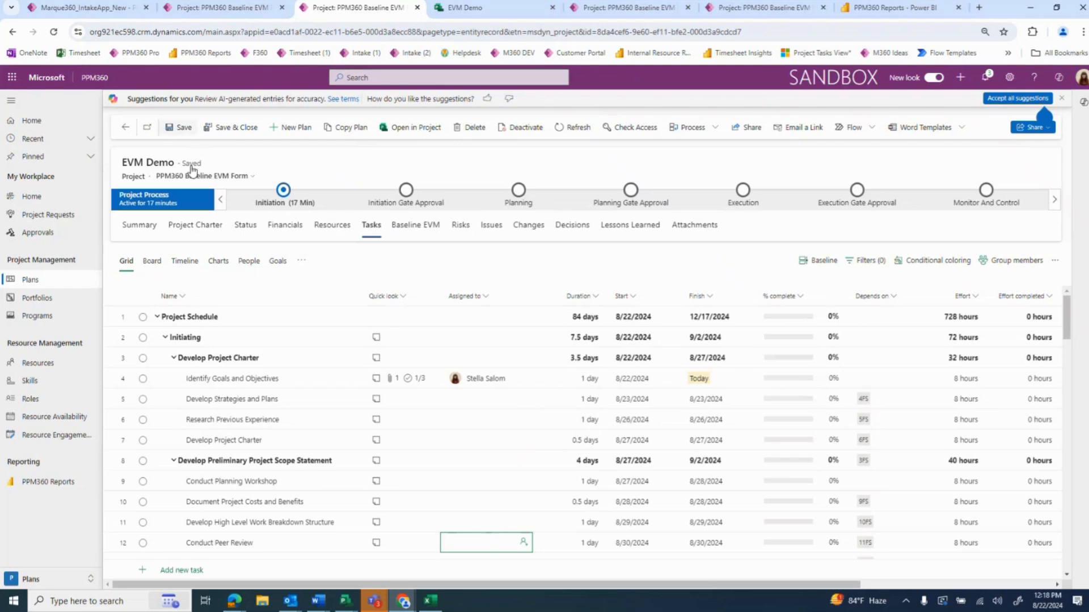
# Reload the EVM Demo project, reopen its tasks, and assign the second listed group member to Develop Strategies and Plans
pyautogui.click(54, 33)
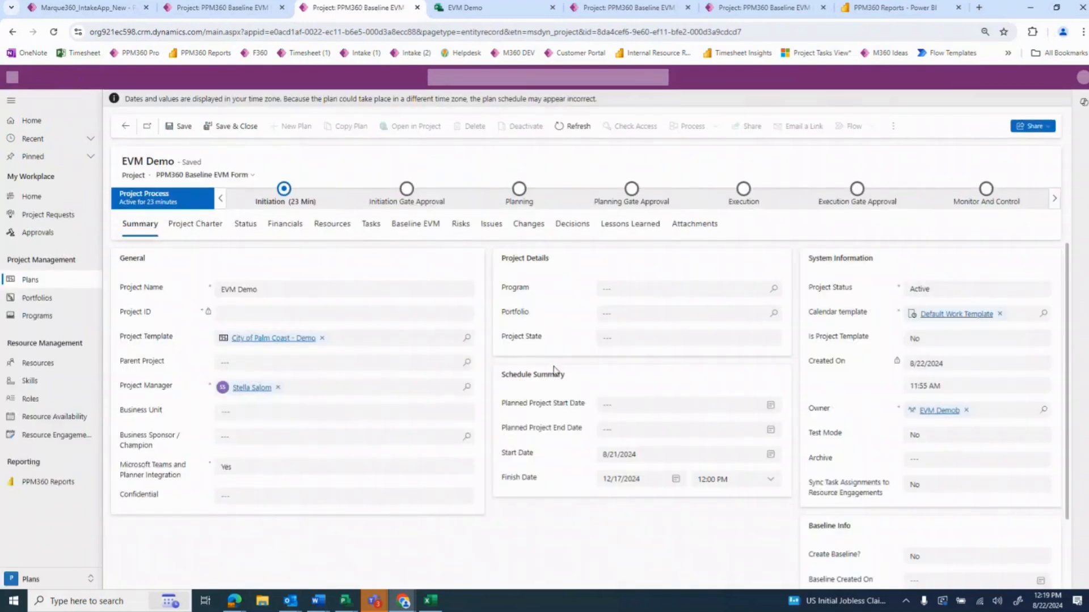
pyautogui.click(370, 225)
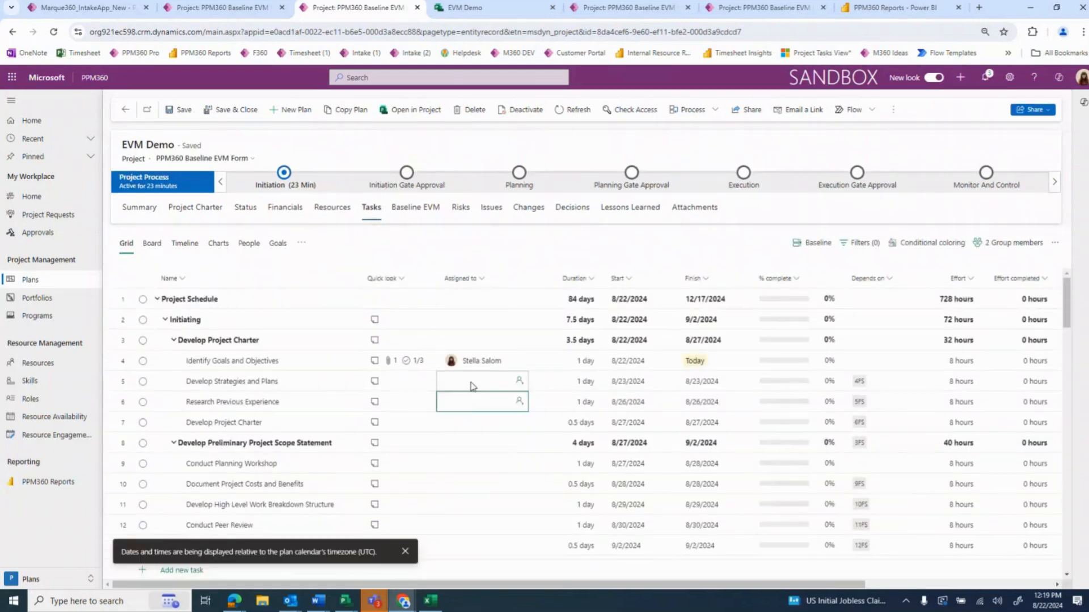
pyautogui.click(475, 382)
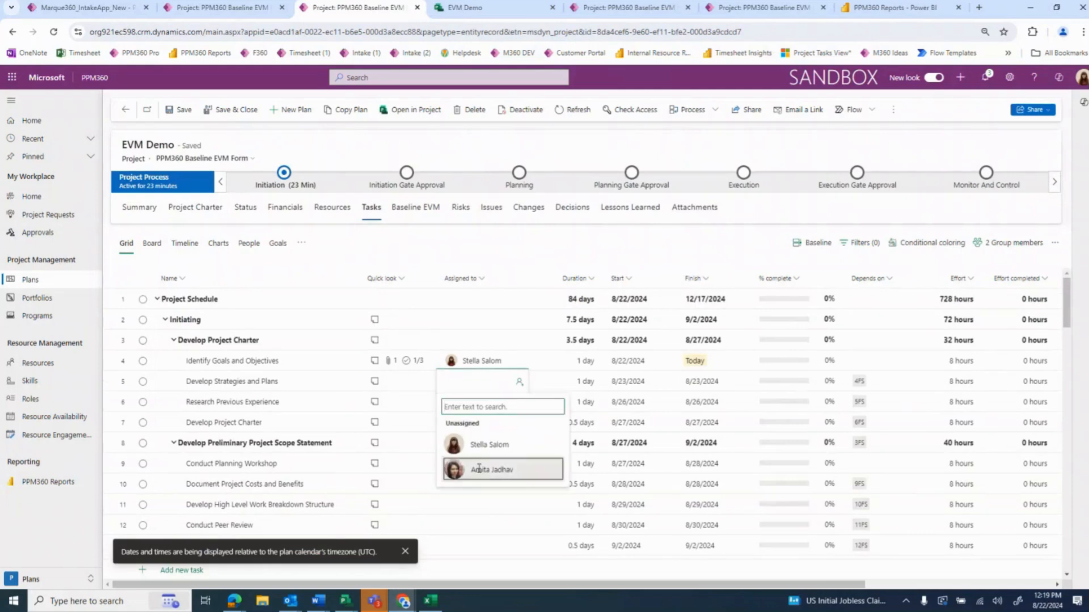
pyautogui.click(482, 471)
# Search for a non-member by first name, assign them to Research Previous Experience, and add them to the plan's group
pyautogui.click(480, 404)
pyautogui.write('meg')
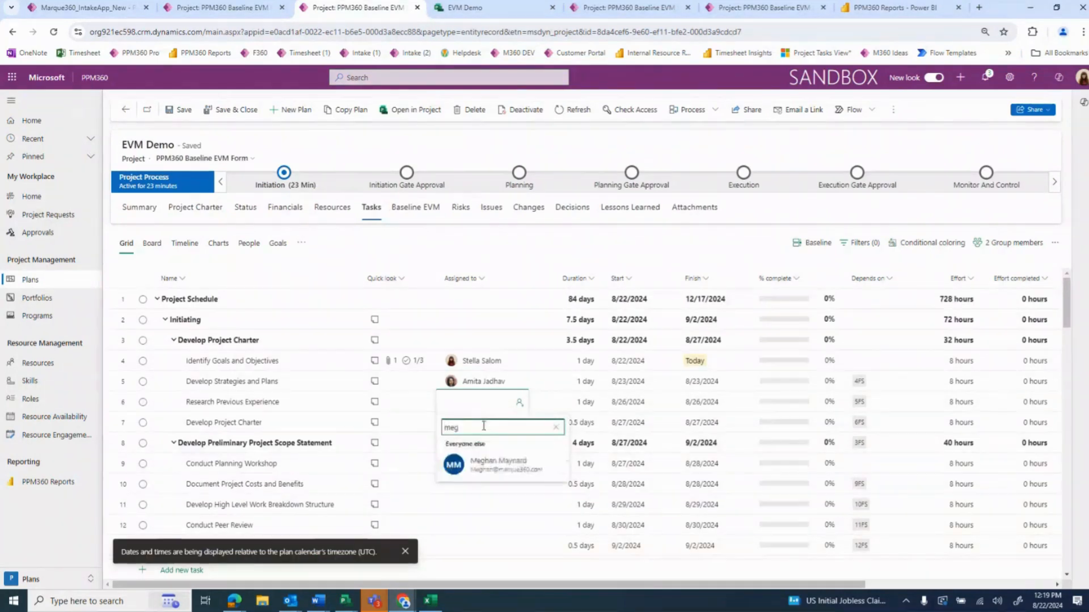
pyautogui.click(486, 465)
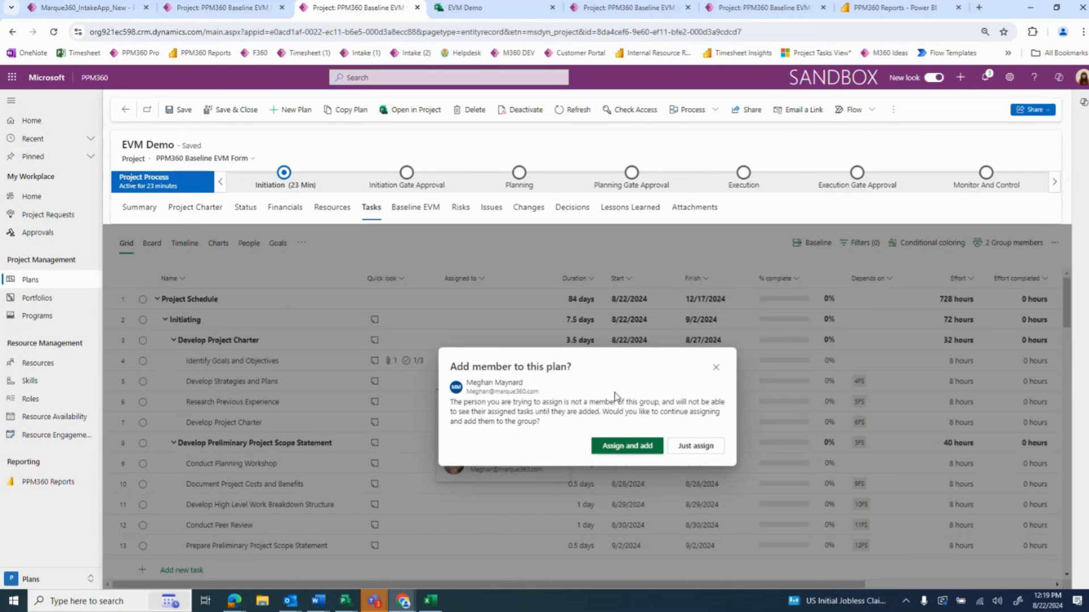
pyautogui.click(622, 447)
# Find a fourth team member by name and add them to the EVM Demo group
pyautogui.click(1004, 243)
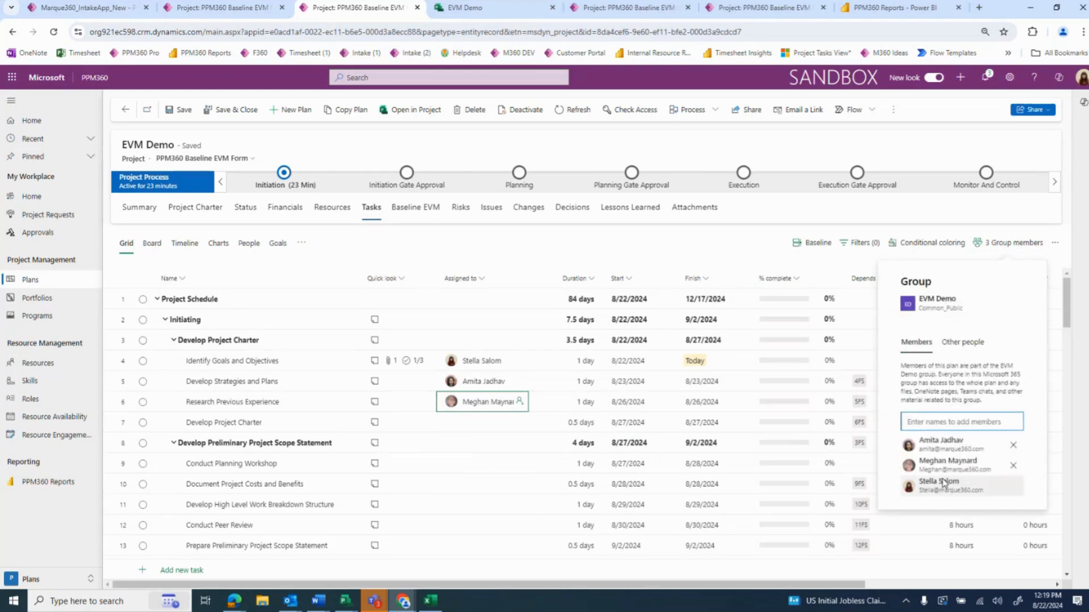
pyautogui.click(951, 421)
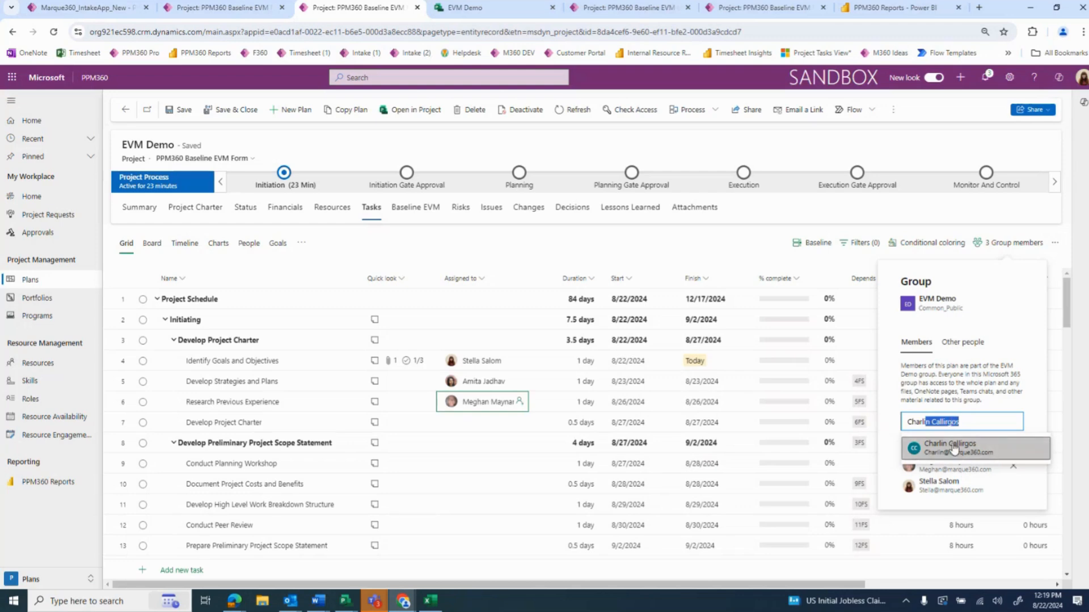
pyautogui.click(954, 449)
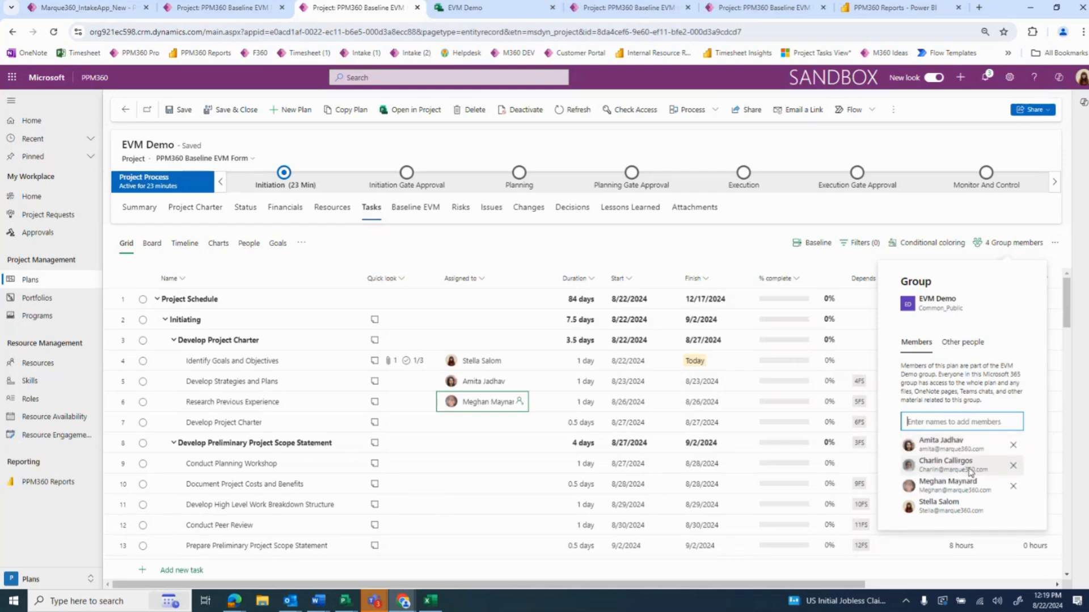
# Assign the newly added fourth group member to the Develop Project Charter task in row 7
pyautogui.click(493, 423)
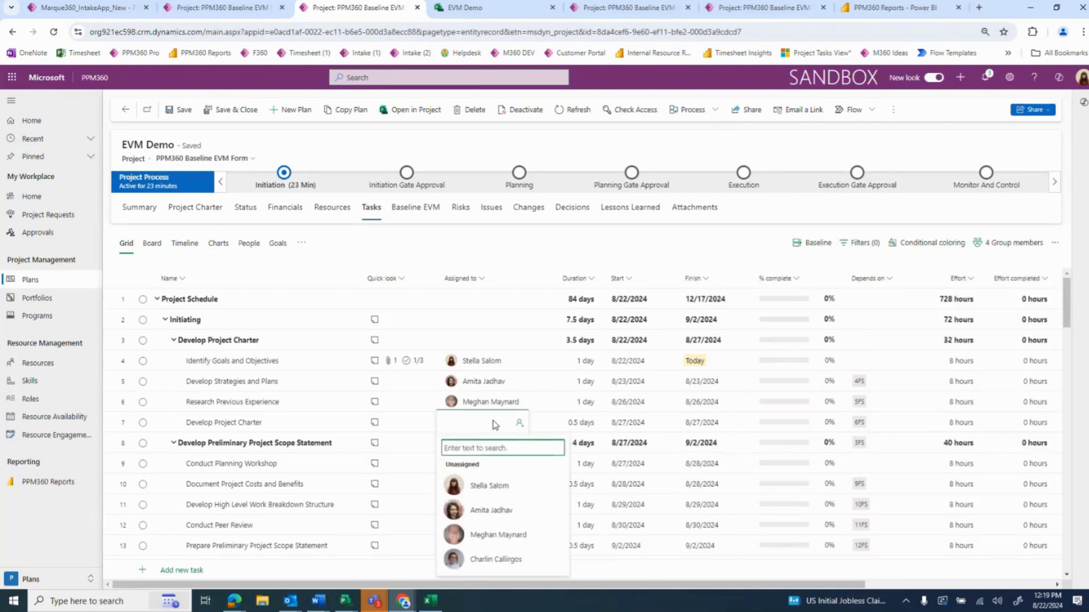
pyautogui.click(492, 557)
pyautogui.click(577, 549)
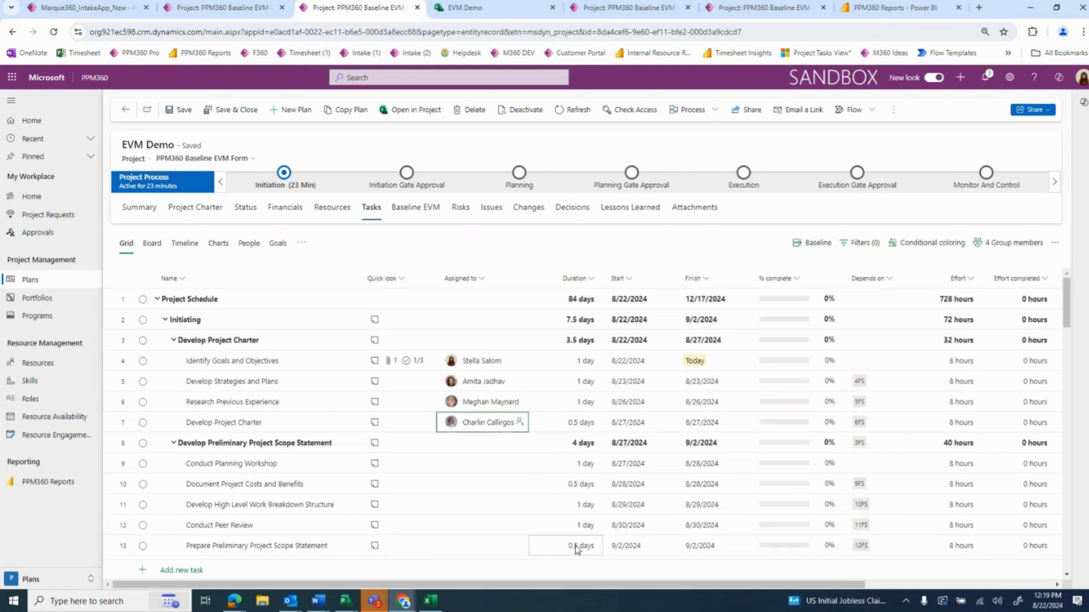
# Assign the first three listed group members to the Conduct Planning Workshop task, and slightly narrow the Assigned to column
pyautogui.click(498, 478)
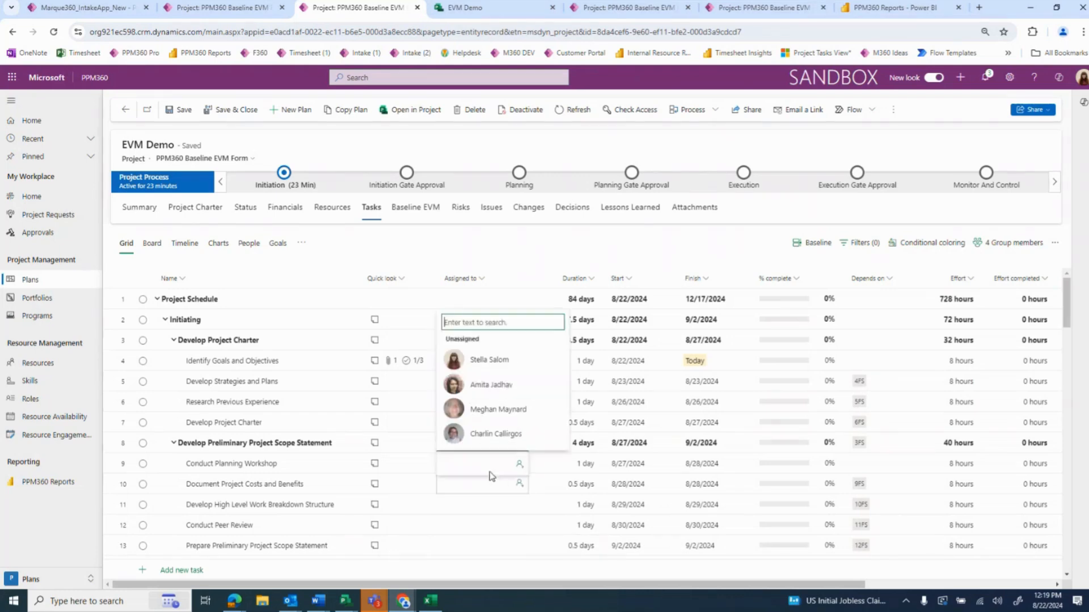
pyautogui.click(486, 385)
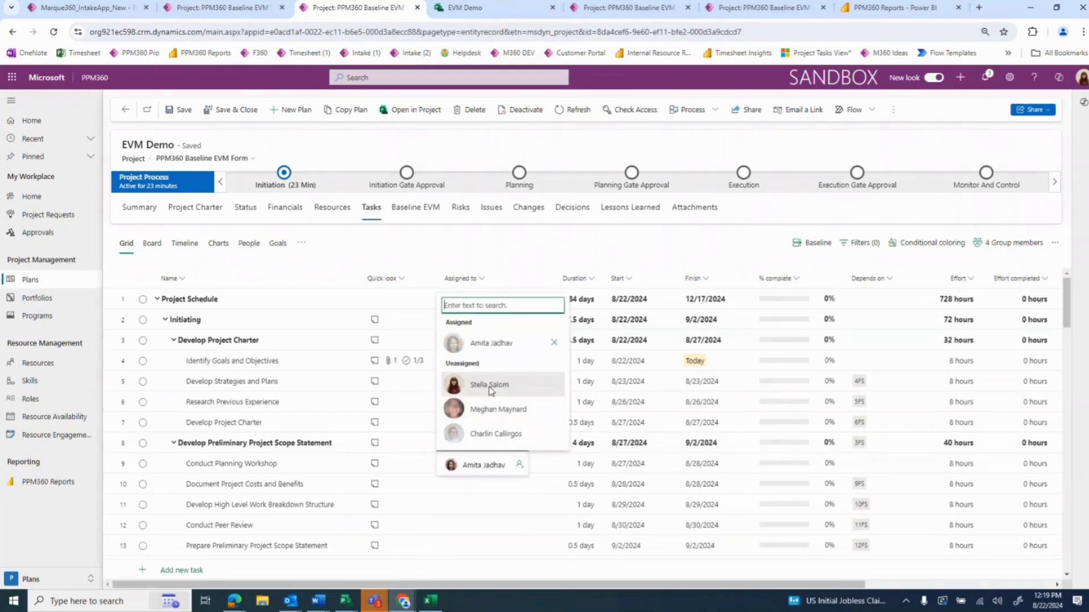
pyautogui.press('Escape')
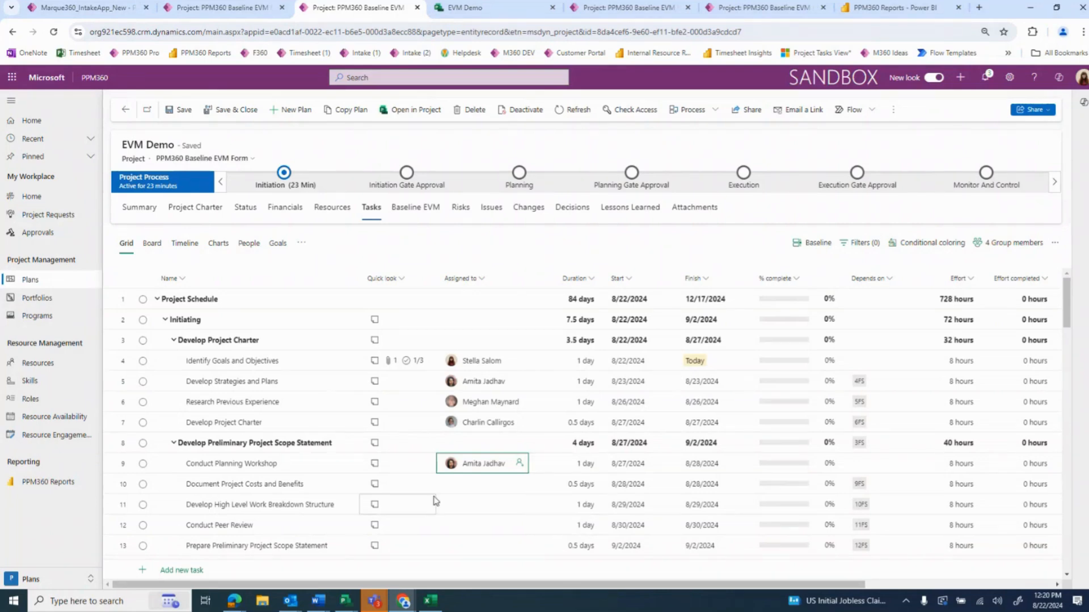
pyautogui.click(483, 469)
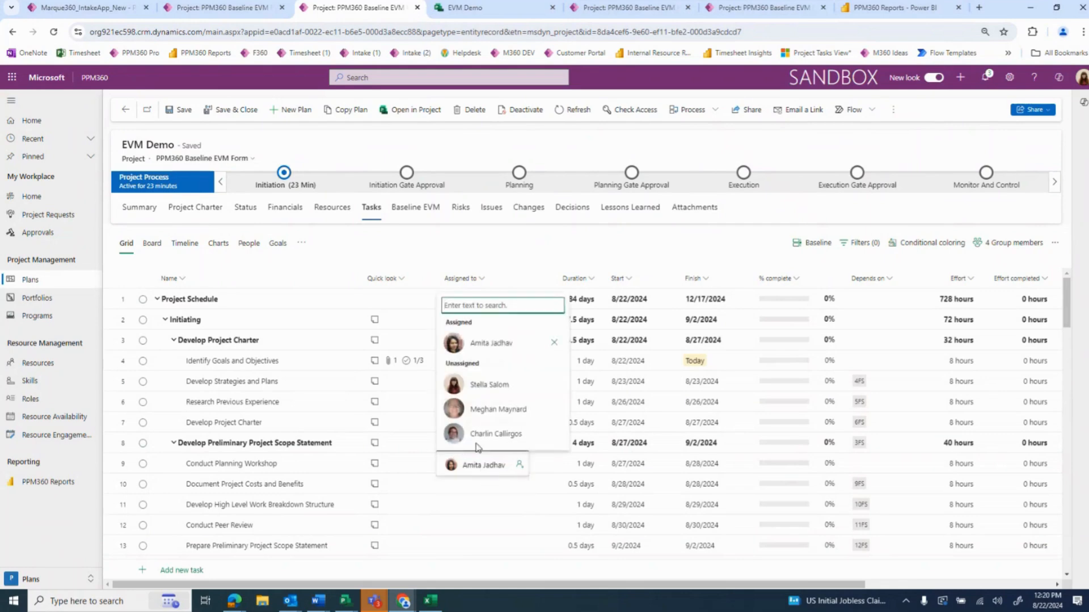
pyautogui.click(482, 381)
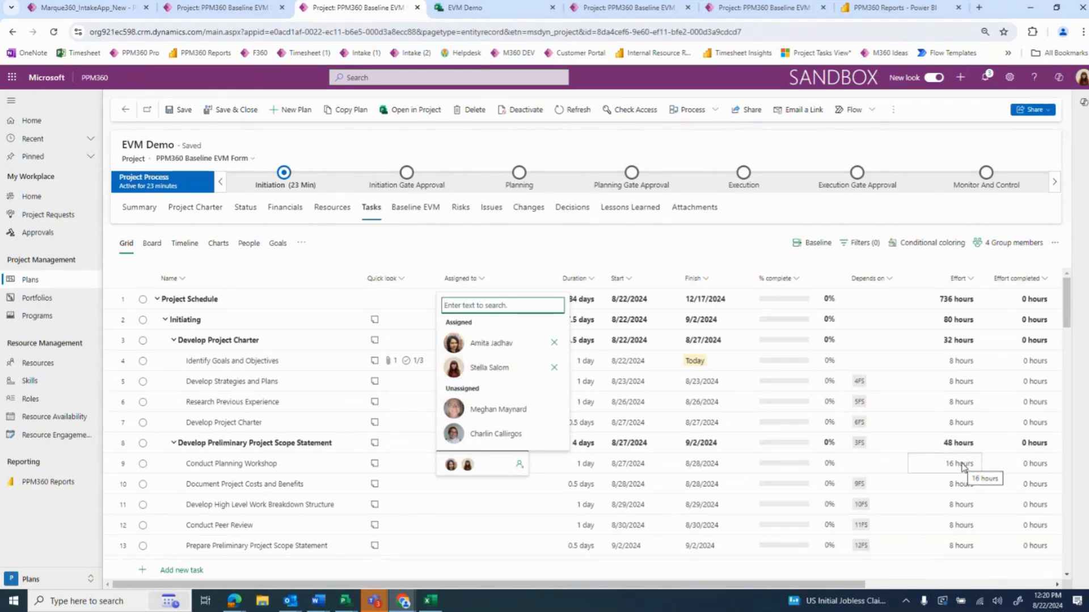
pyautogui.click(486, 411)
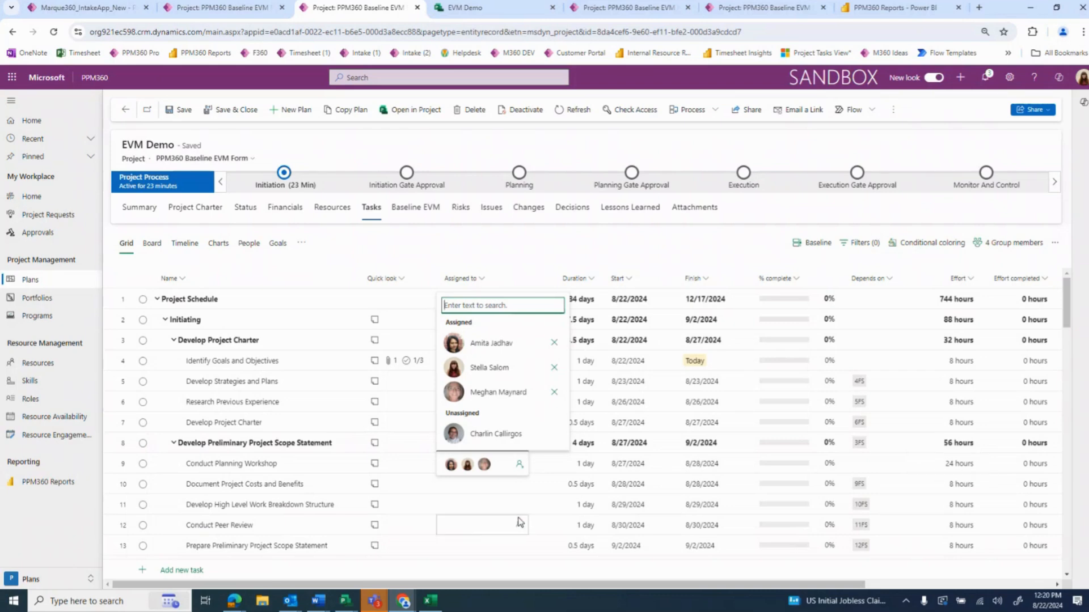
pyautogui.click(478, 525)
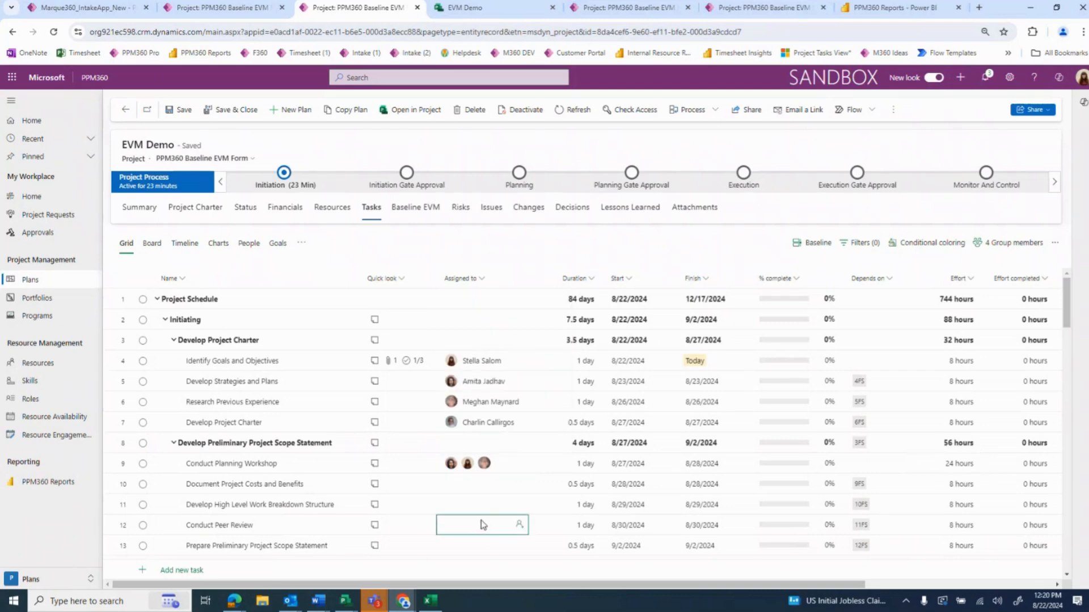
pyautogui.moveTo(530, 275); pyautogui.dragTo(528, 279)
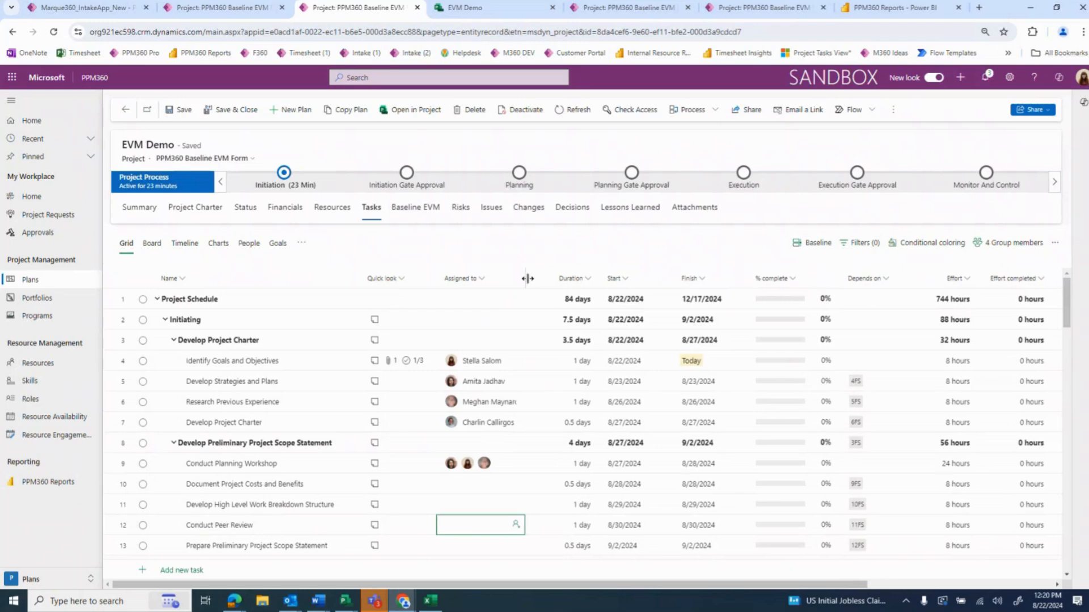
# Show the project's resource assignments and group them by task
pyautogui.click(301, 243)
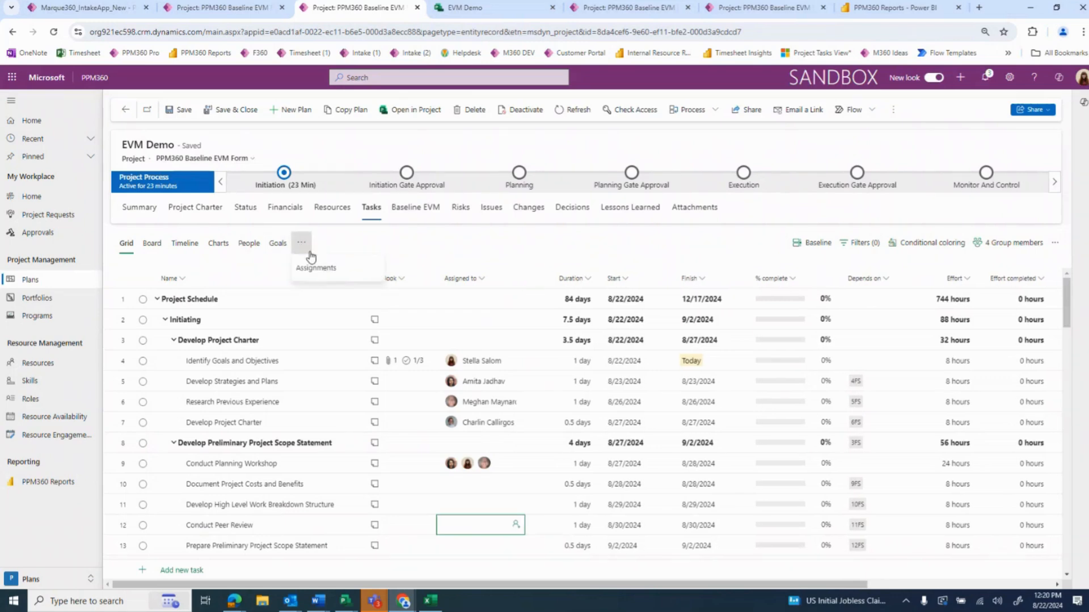
pyautogui.click(316, 268)
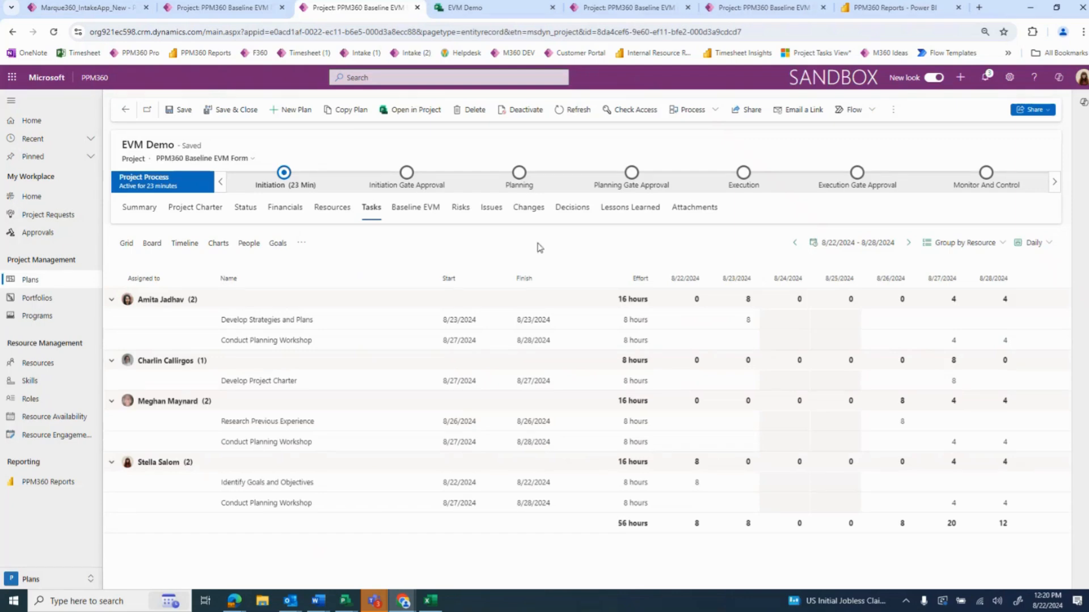
pyautogui.click(966, 244)
pyautogui.click(976, 285)
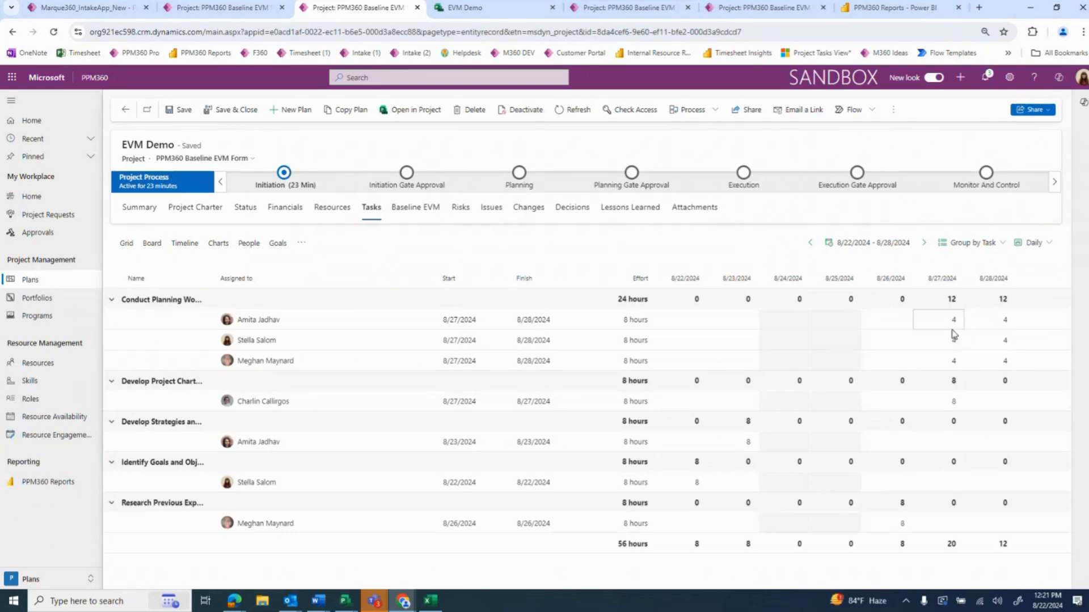
# Set the third assignee's Conduct Planning Workshop effort to 8 hours on both 8/27/2024 and 8/28/2024
pyautogui.click(954, 363)
pyautogui.write('8')
pyautogui.click(1004, 363)
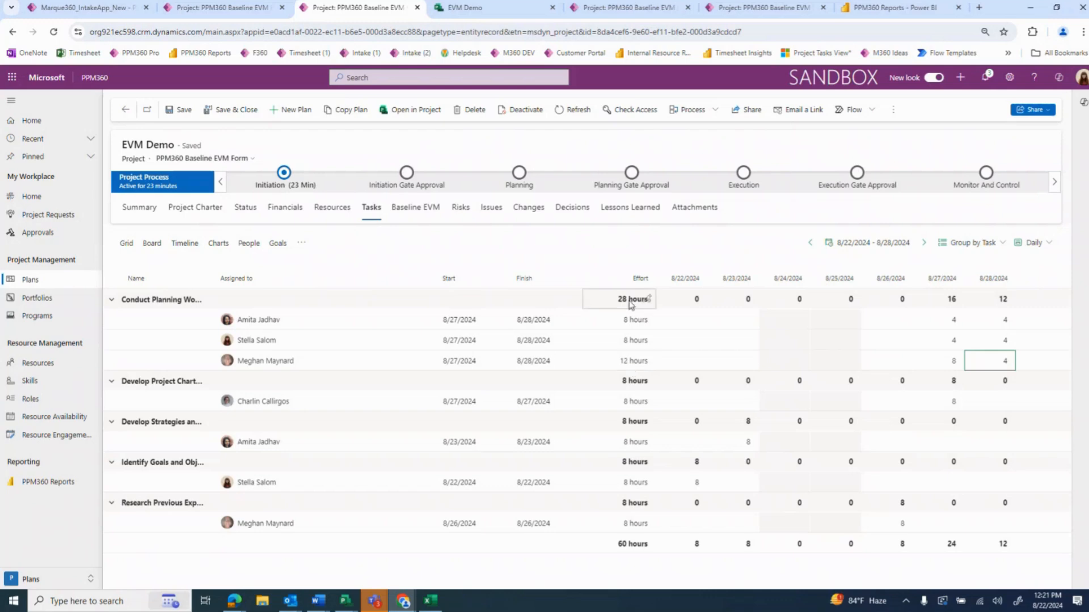
pyautogui.write('8')
# Set the second assignee's Conduct Planning Workshop effort to 0 hours on 8/27/2024 and 8 hours on 8/28/2024
pyautogui.click(954, 343)
pyautogui.press('Delete')
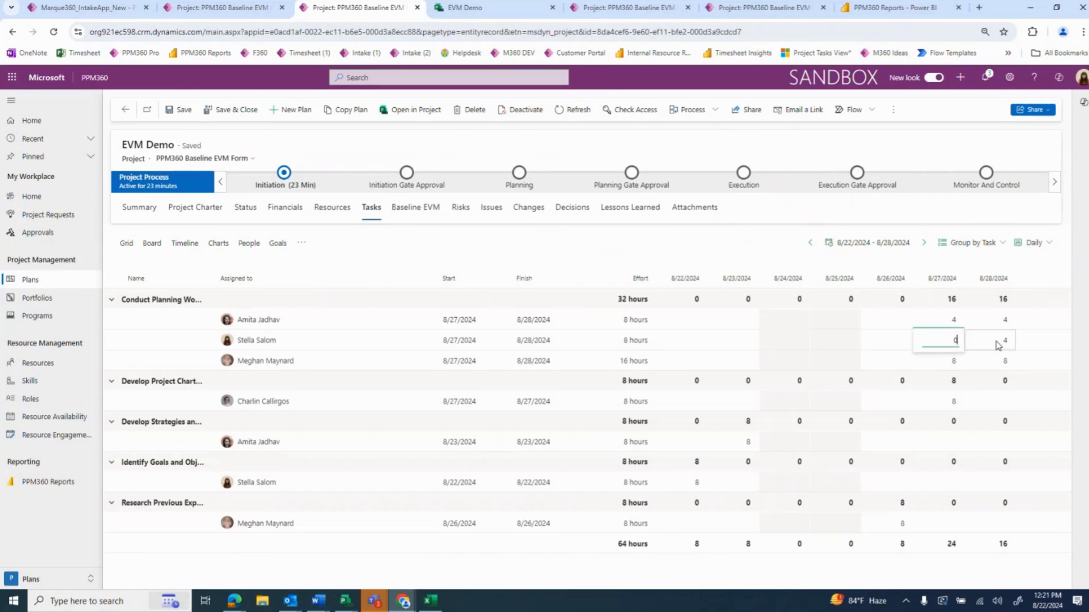
pyautogui.click(999, 344)
pyautogui.write('8')
pyautogui.click(1001, 323)
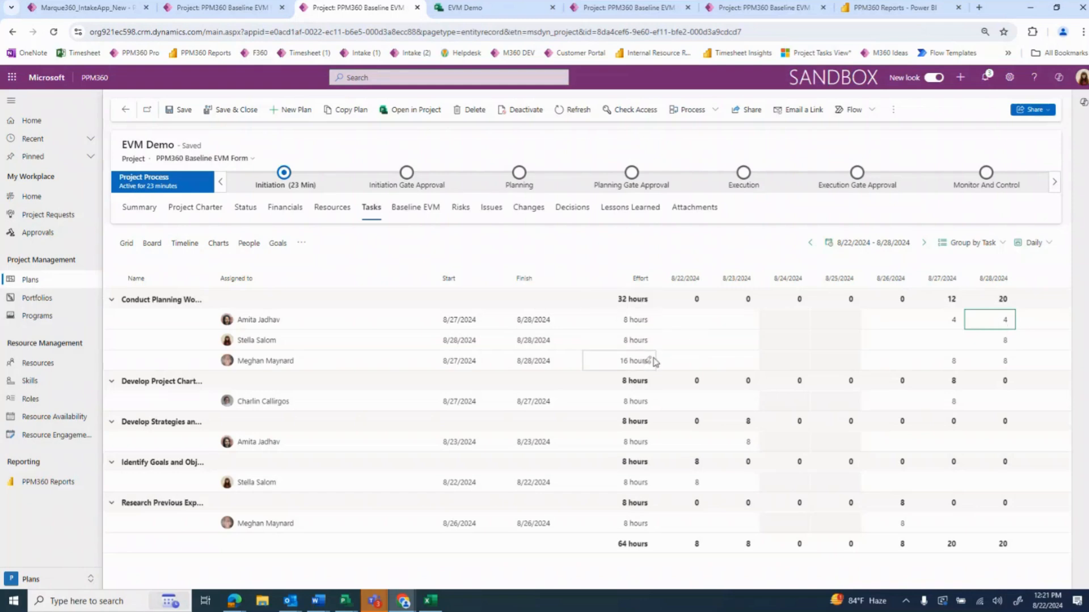
# Set the first assignee's Conduct Planning Workshop effort to 2 hours on 8/27/2024, and return to the task grid
pyautogui.click(954, 326)
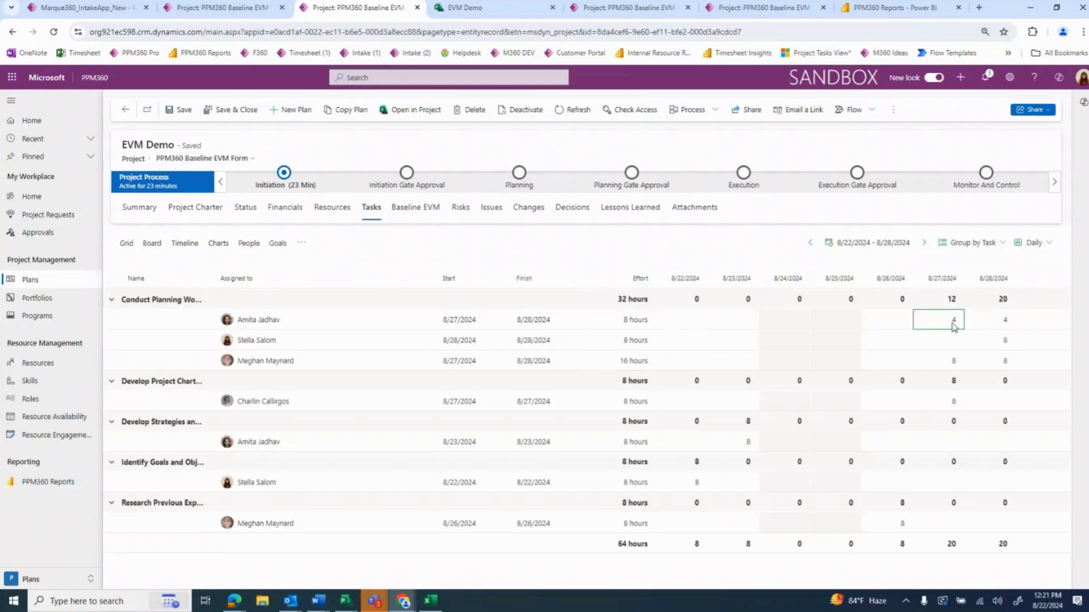
pyautogui.write('2')
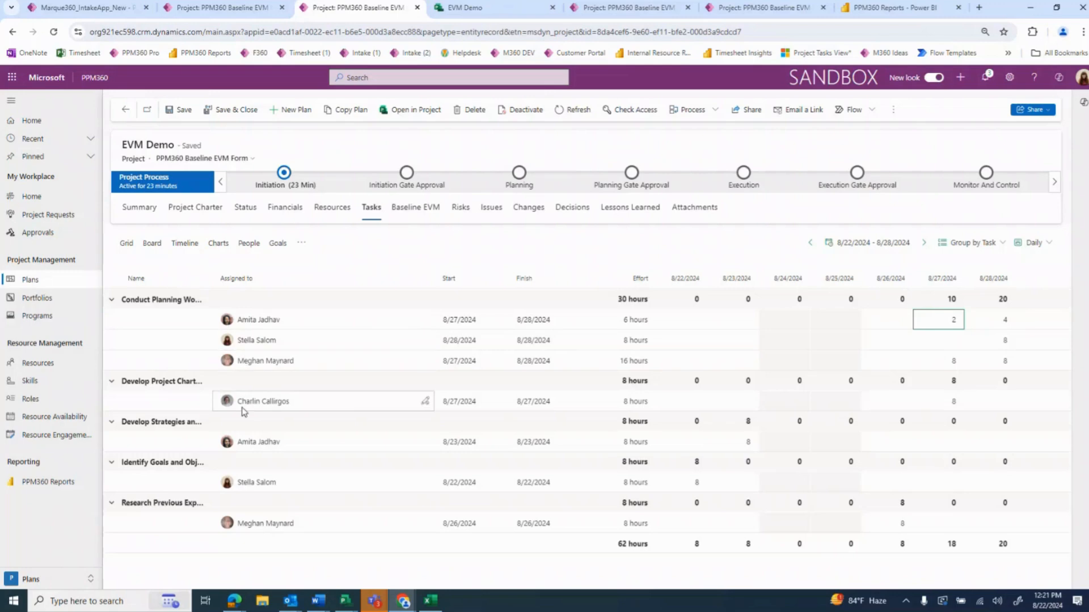
pyautogui.click(126, 248)
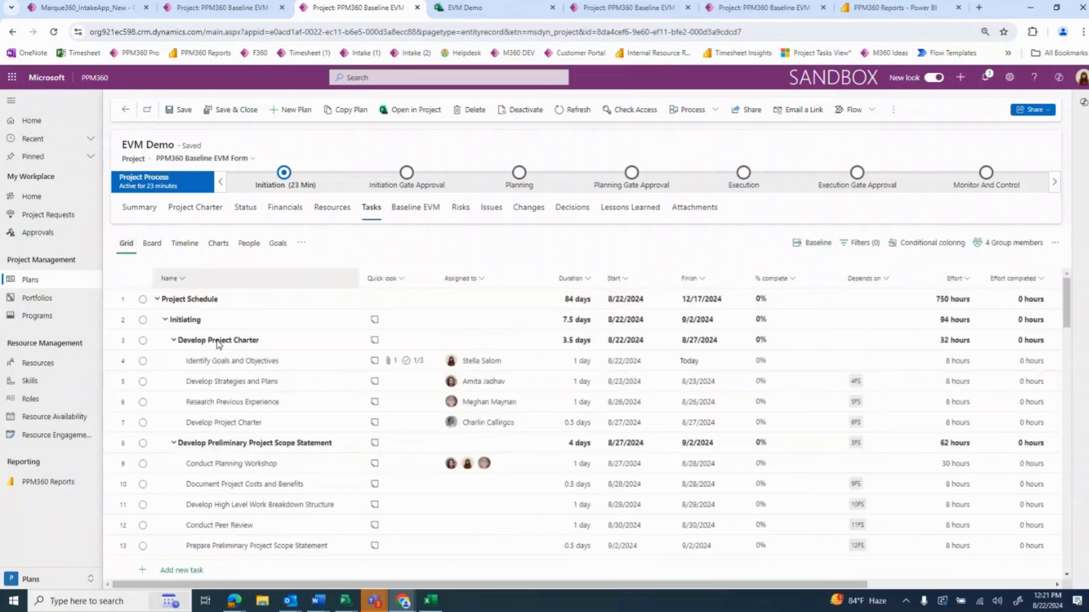
# Set the duration of Conduct Planning Workshop to 6 days and of Develop Project Charter to 2 days
pyautogui.click(585, 466)
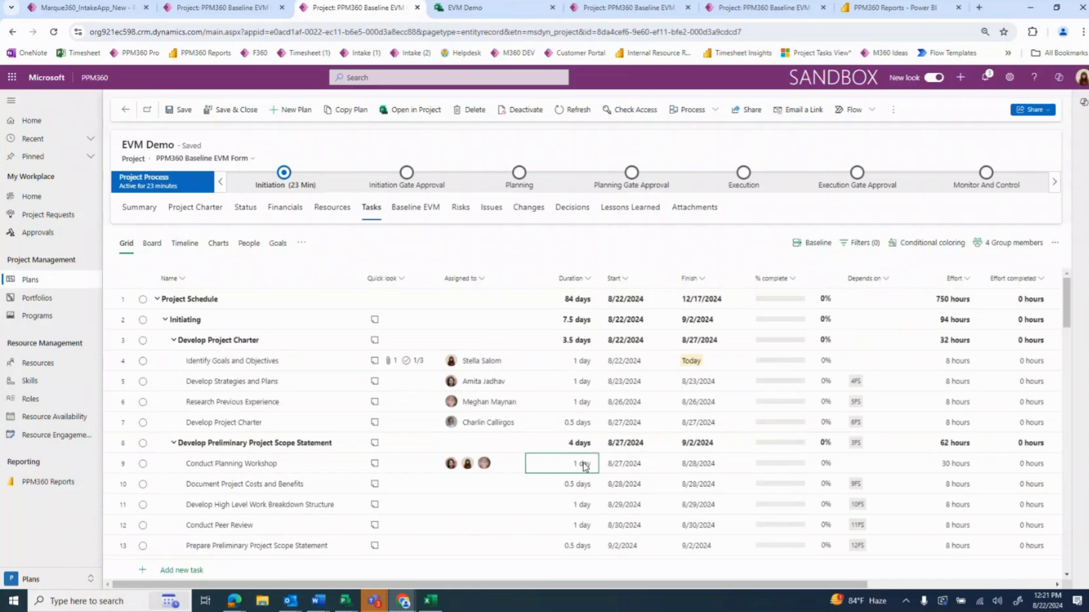
pyautogui.write('6')
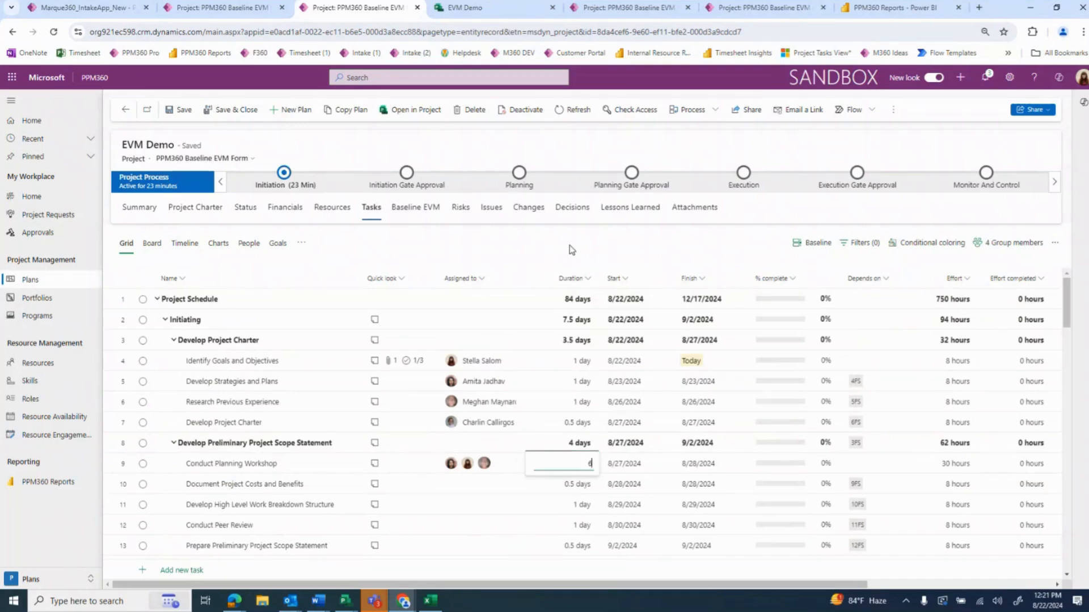
pyautogui.press('Return')
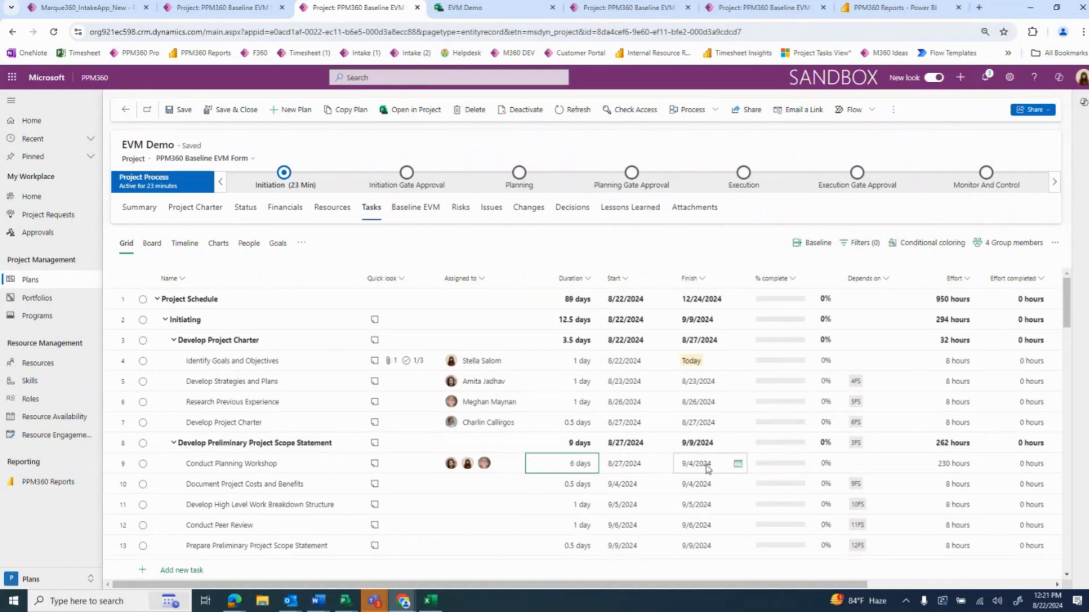
pyautogui.click(581, 426)
pyautogui.click(580, 426)
pyautogui.write('2')
pyautogui.press('Return')
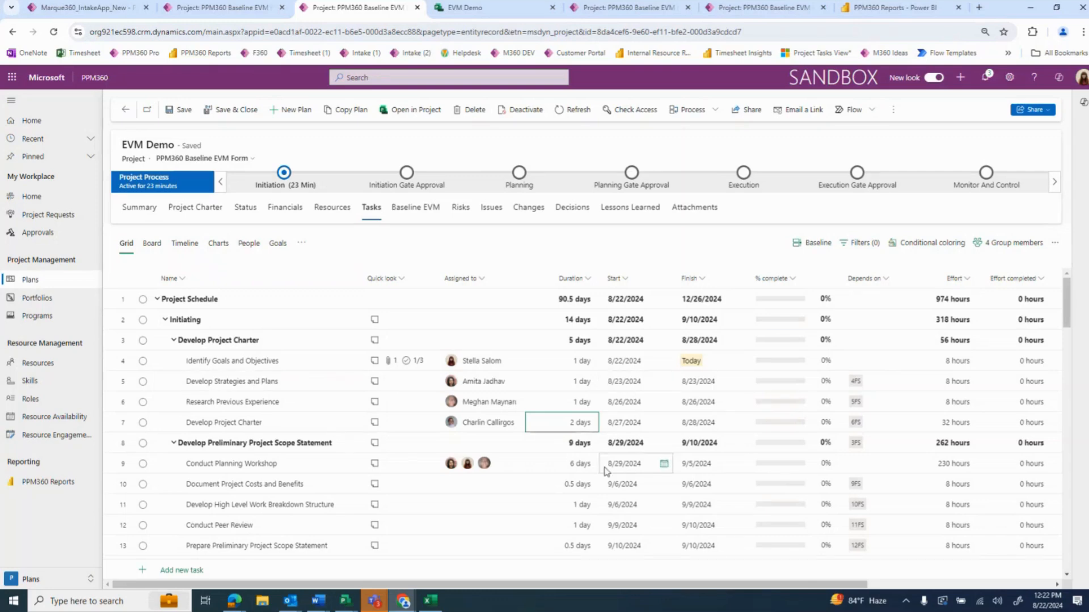
# Create a baseline of the current project schedule, review its dates, duration and effort, and close the baseline details
pyautogui.moveTo(733, 584); pyautogui.dragTo(701, 576)
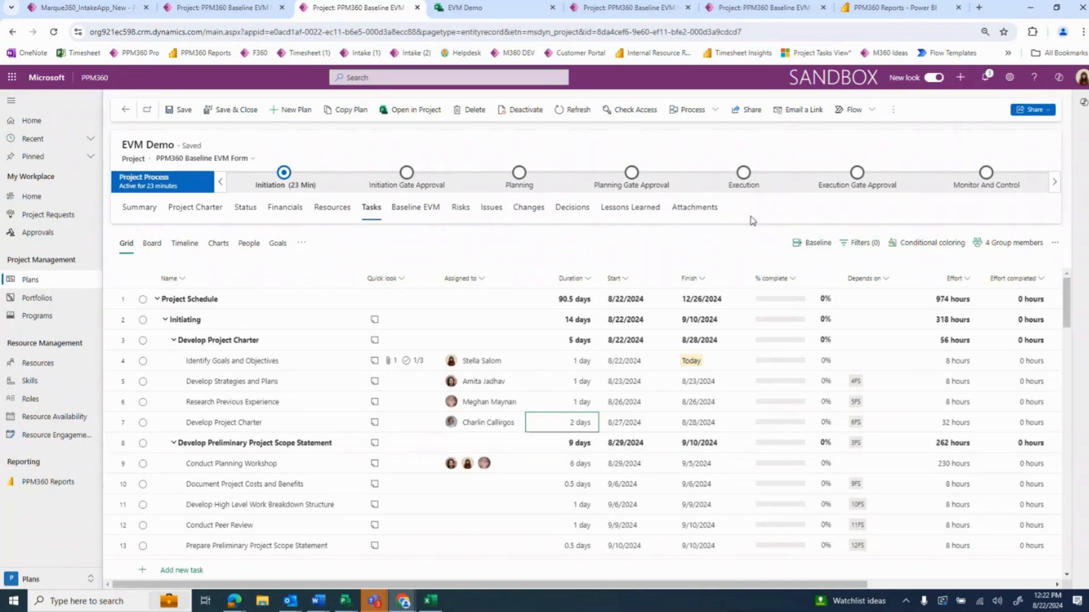
pyautogui.click(797, 248)
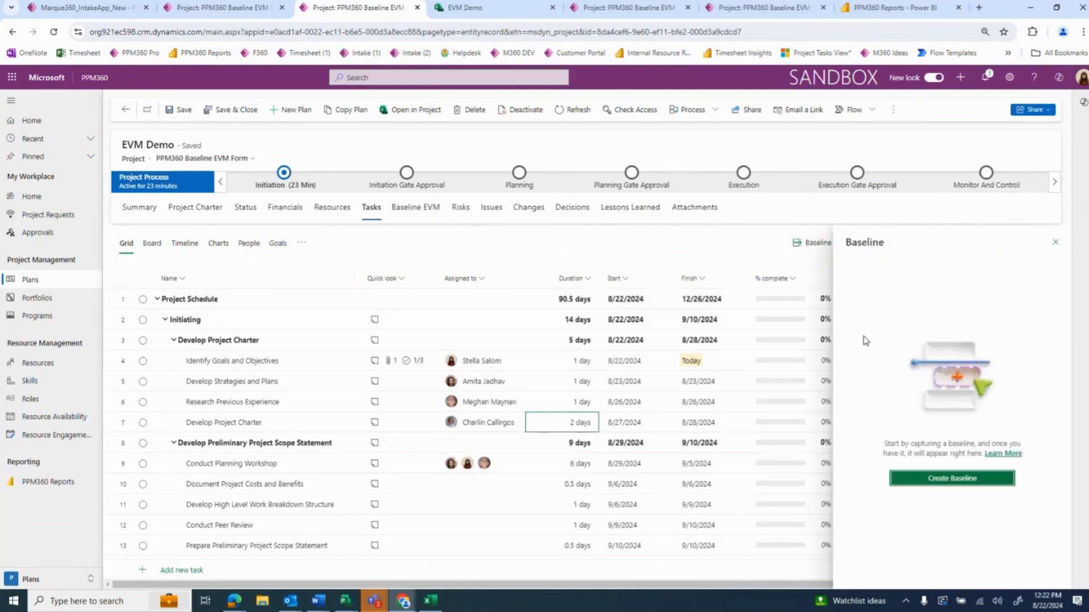
pyautogui.click(939, 480)
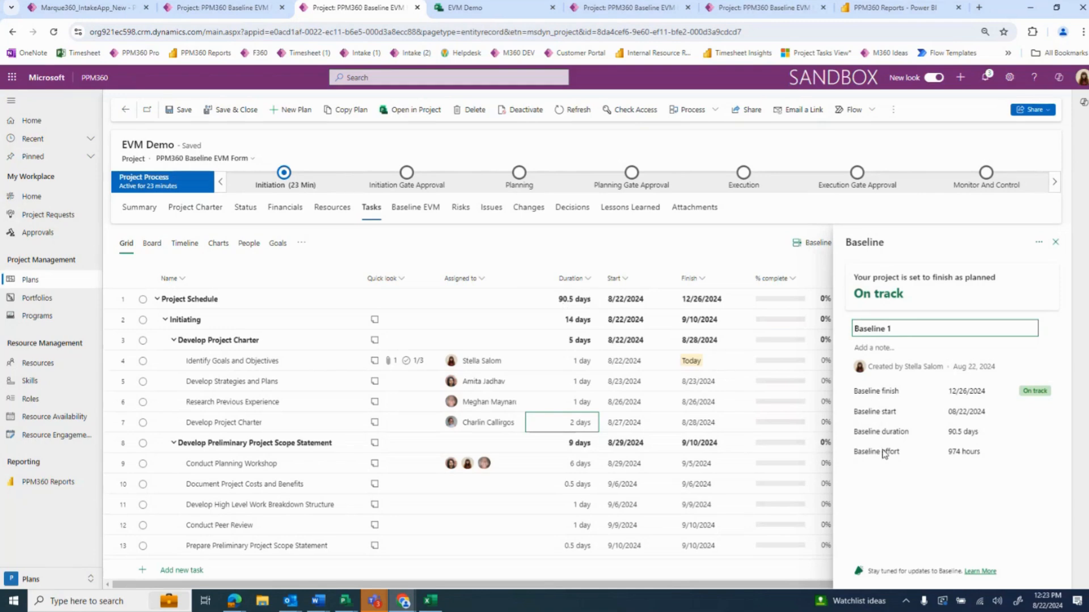
pyautogui.moveTo(755, 585); pyautogui.dragTo(898, 585)
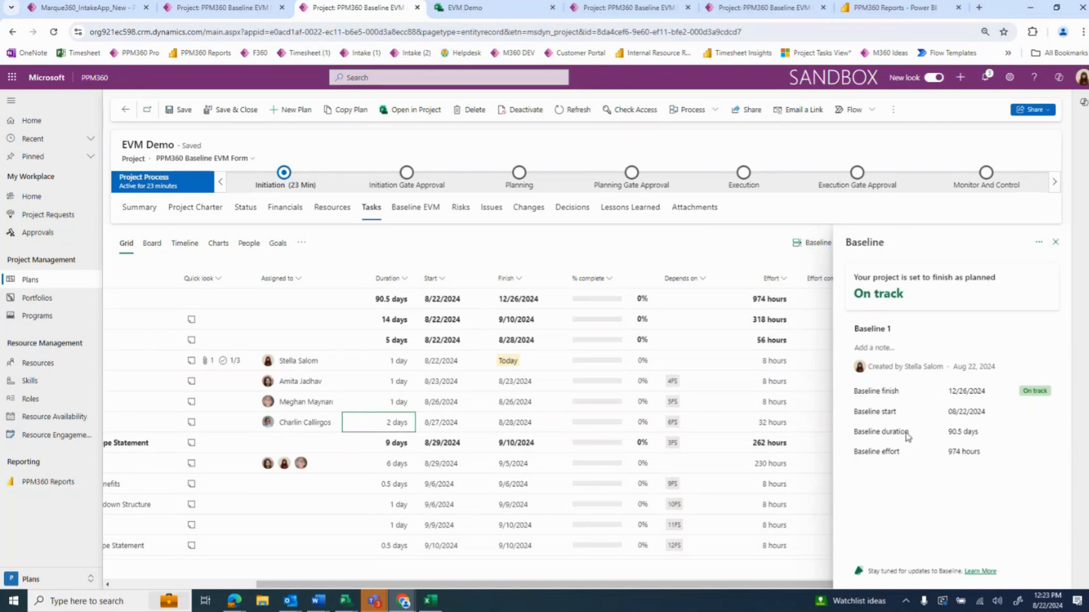
pyautogui.click(1055, 244)
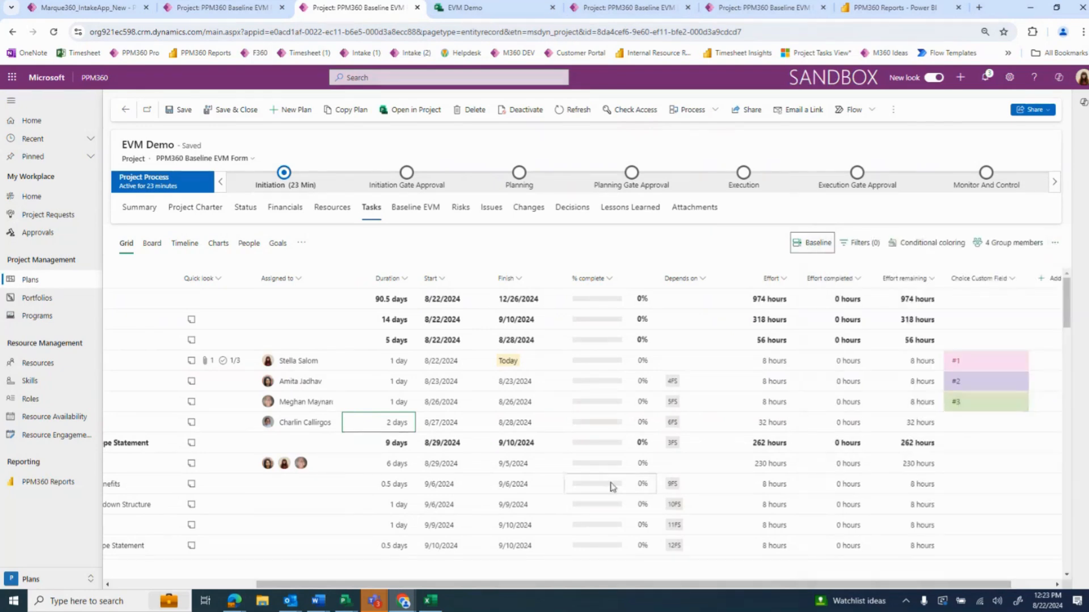
# Set the finish date of the schedule's last task, Close Contract, to 1/2/2025
pyautogui.scroll(-4, 568, 482)
pyautogui.scroll(-15, 557, 511)
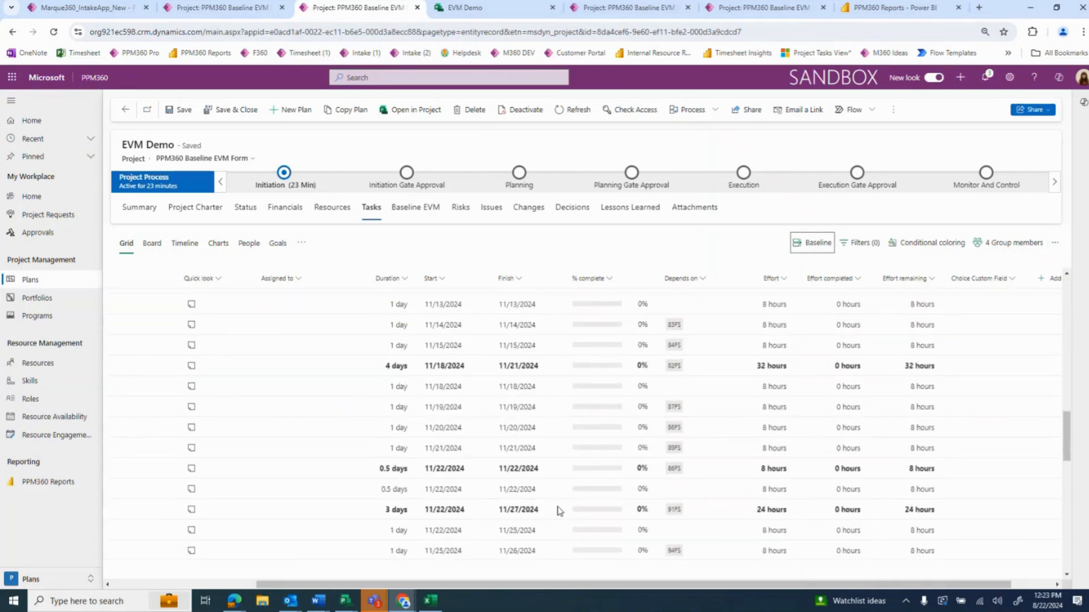
pyautogui.scroll(-6, 556, 509)
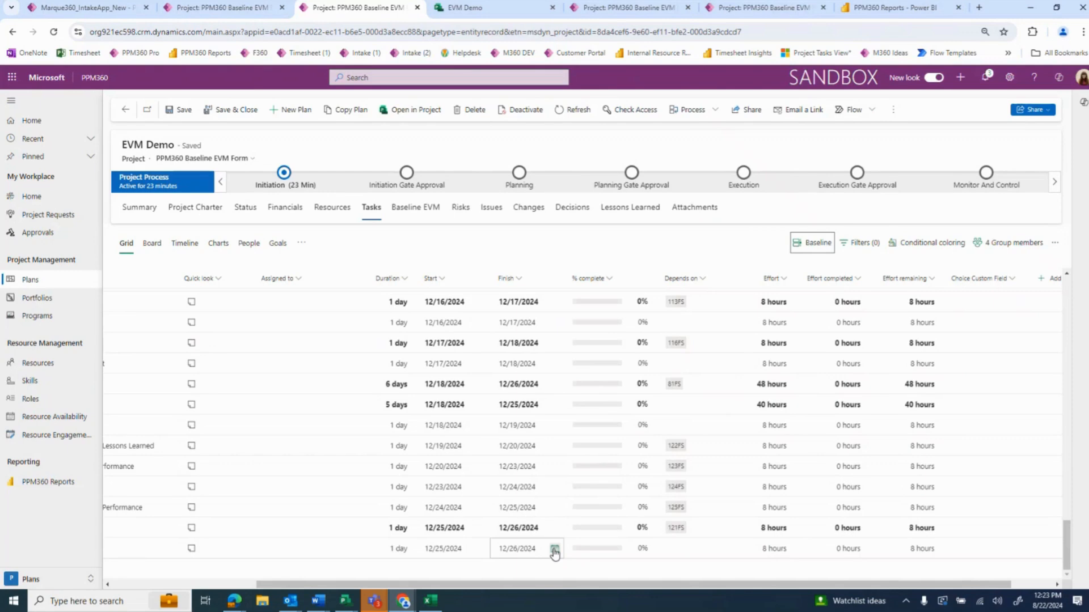
pyautogui.scroll(10, 556, 550)
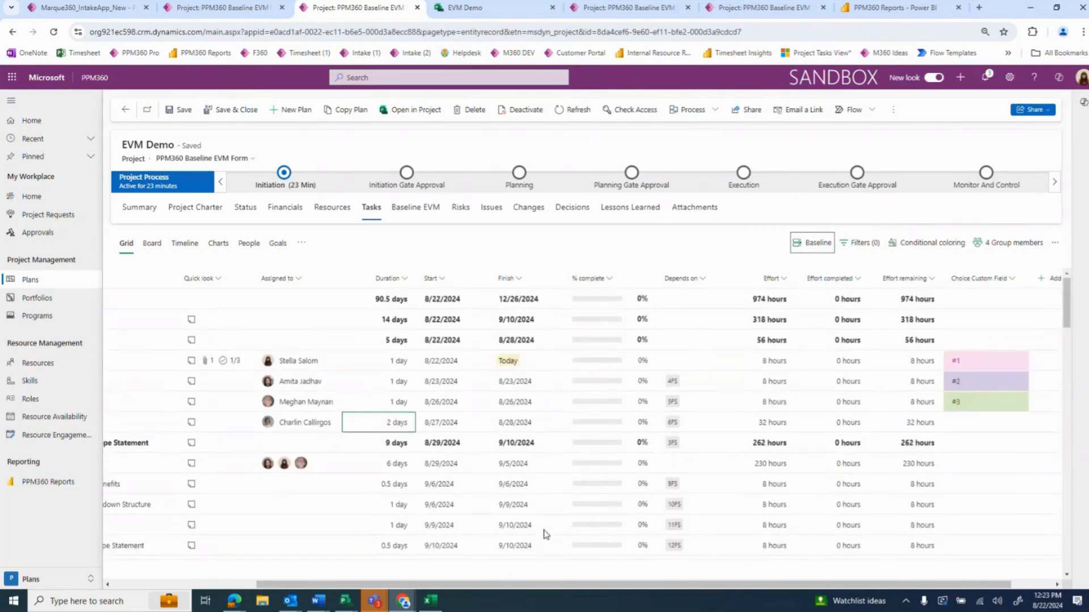
pyautogui.scroll(-10, 553, 547)
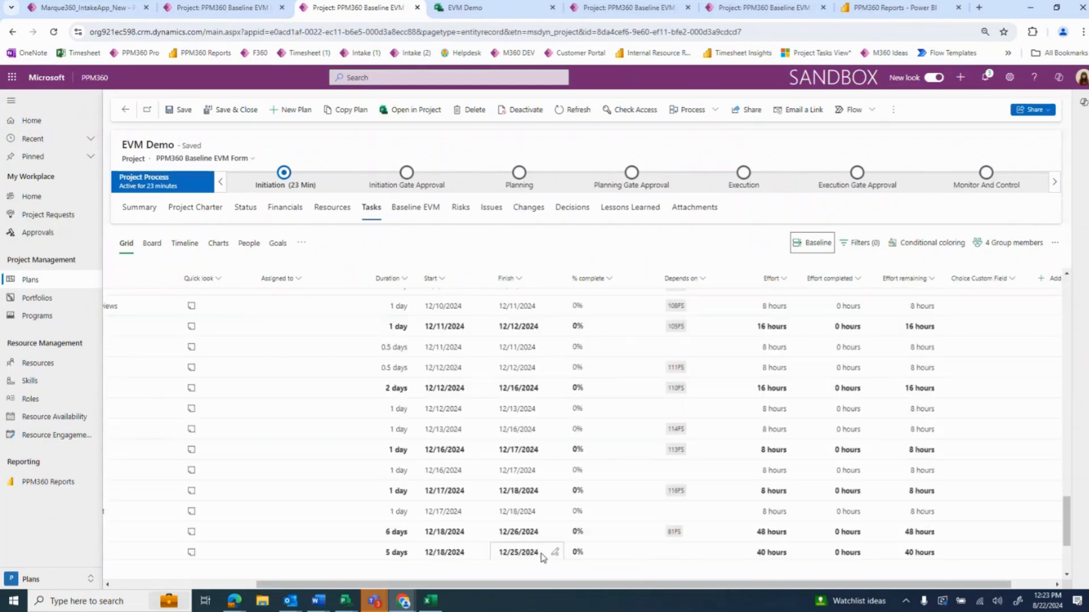
pyautogui.click(553, 556)
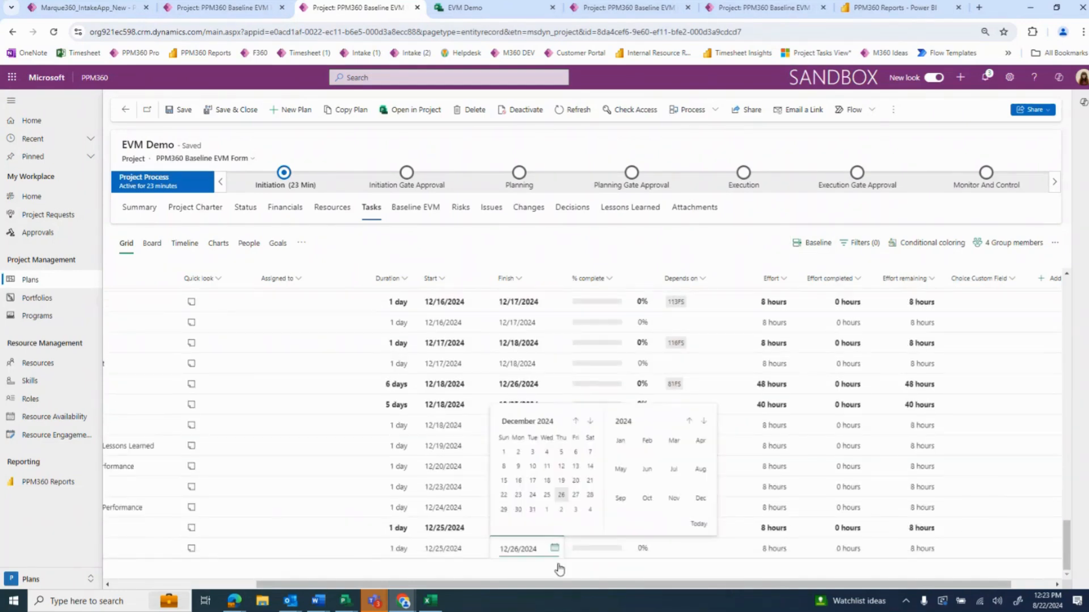
pyautogui.click(564, 516)
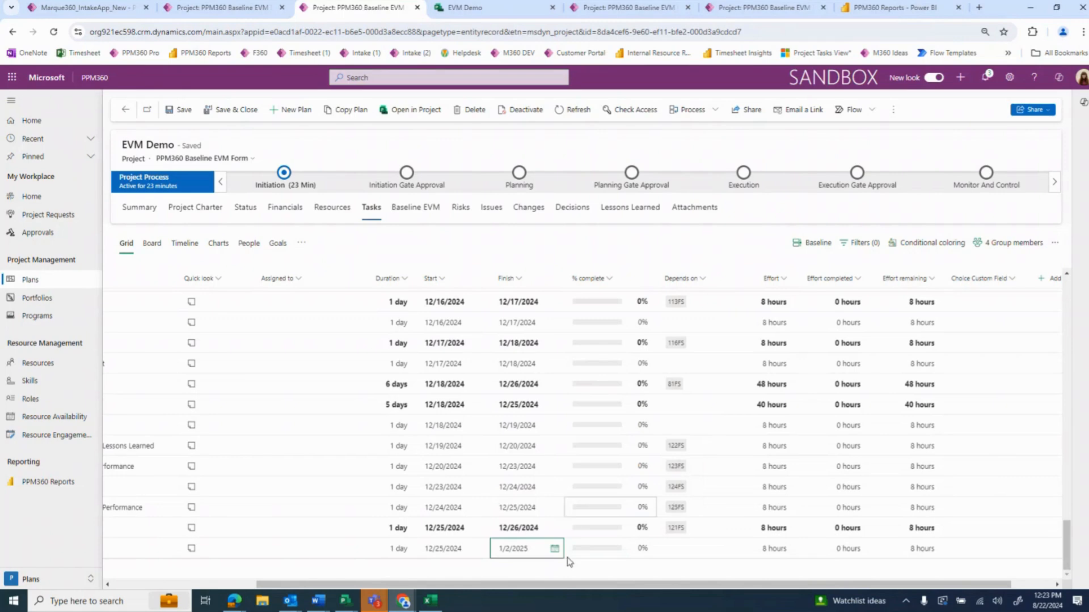
# Check how the schedule compares with Baseline 1, view the baseline's further options, and return to the task grid
pyautogui.click(817, 248)
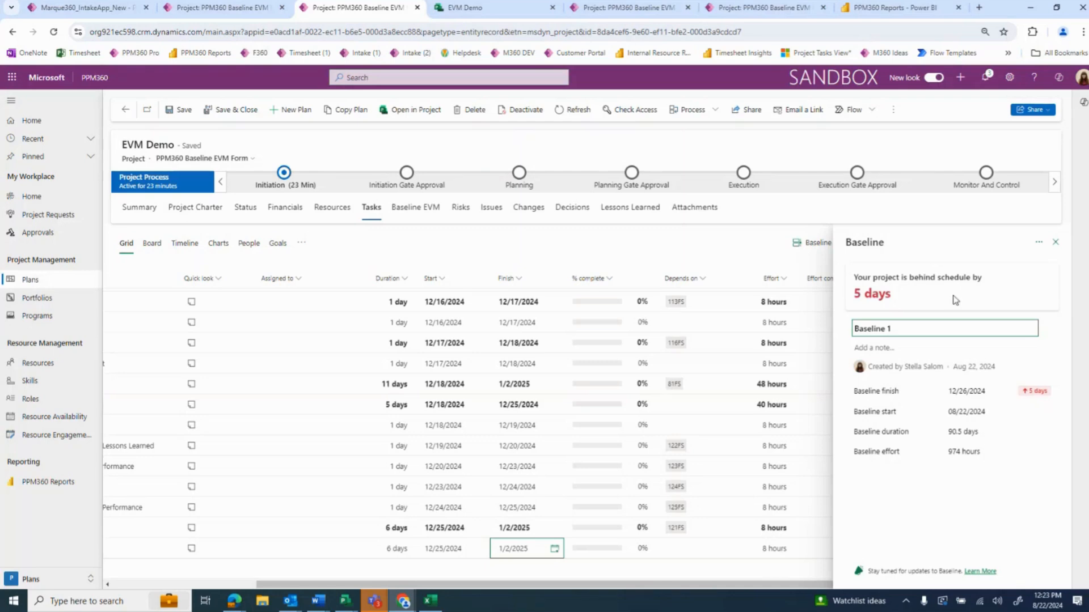
pyautogui.click(1039, 244)
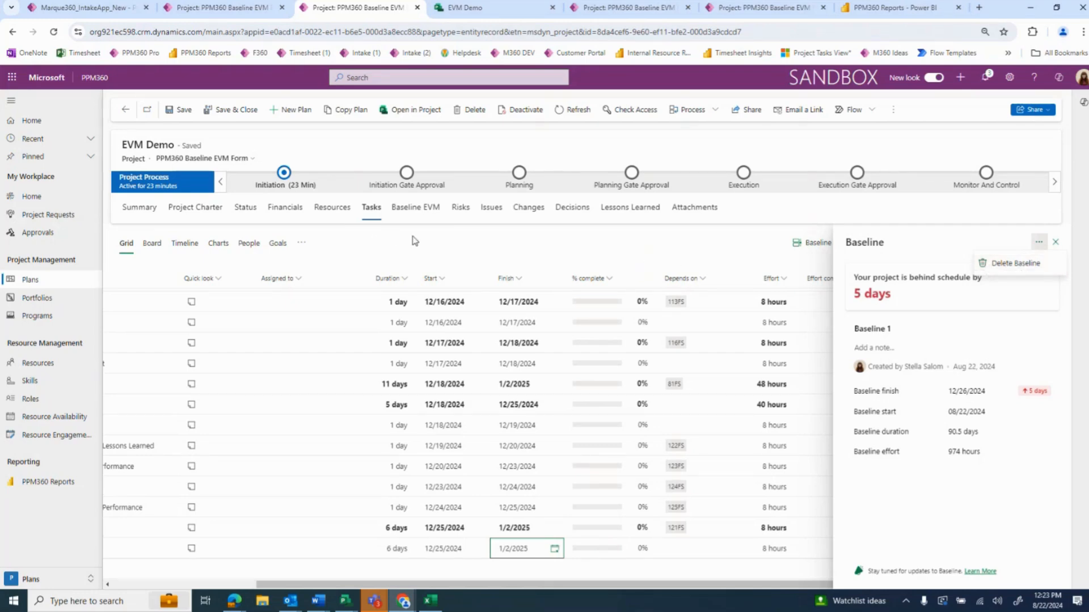
pyautogui.click(1056, 243)
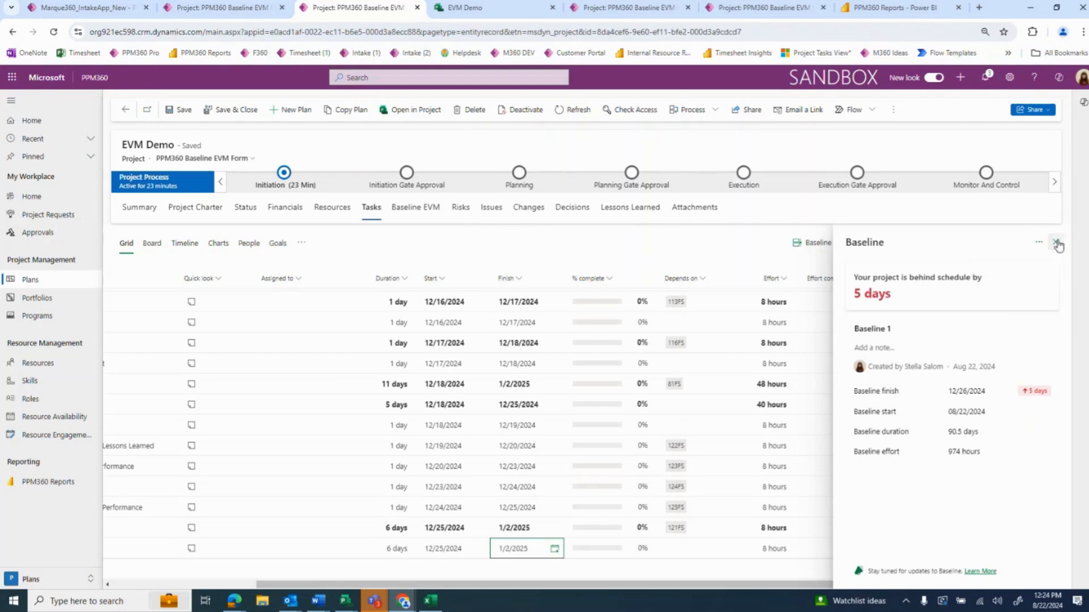
pyautogui.click(1056, 243)
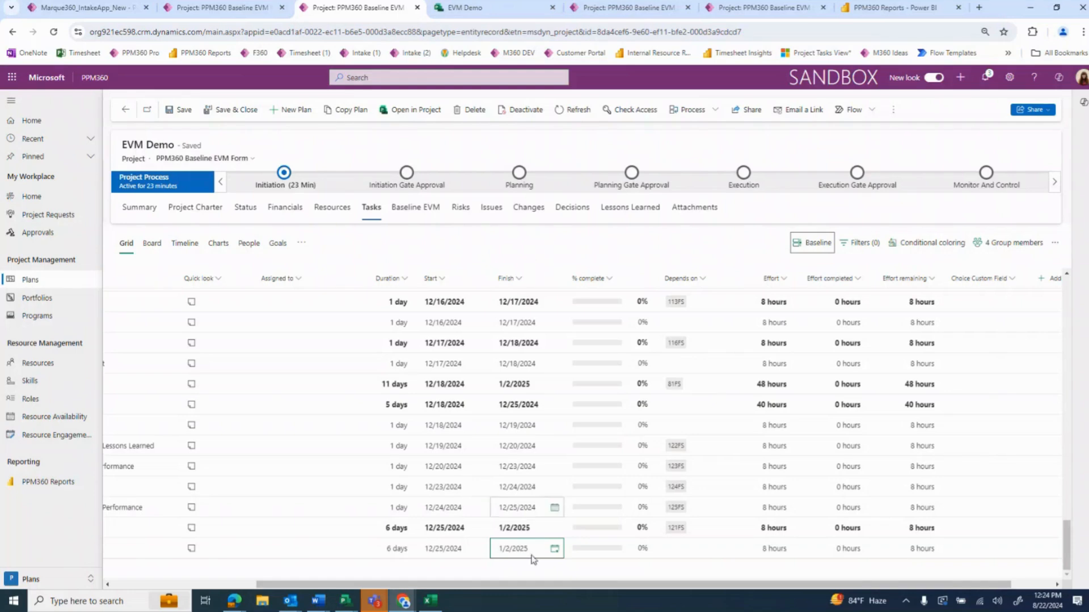
pyautogui.moveTo(566, 589); pyautogui.dragTo(412, 587)
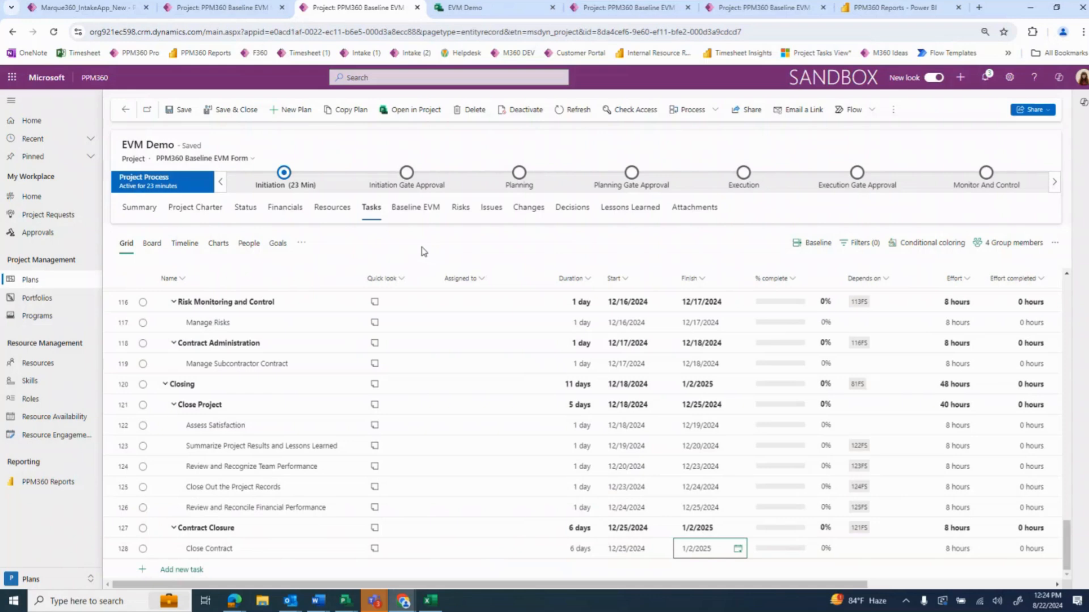
# Open the project's Baseline EVM information and examine the baseline task columns at a reduced browser zoom
pyautogui.click(414, 210)
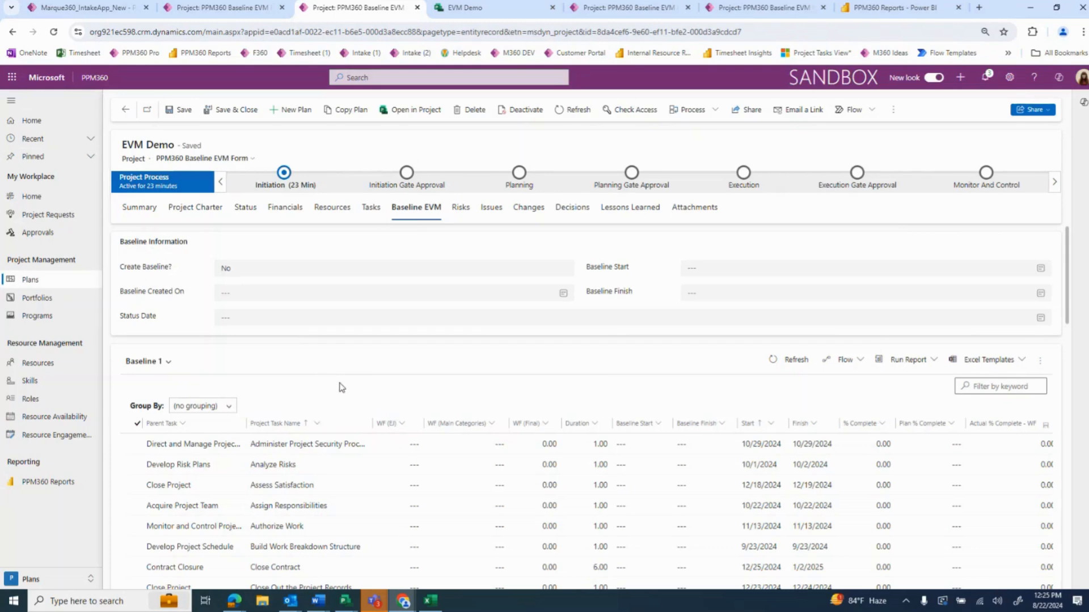
pyautogui.scroll(-1, 341, 388)
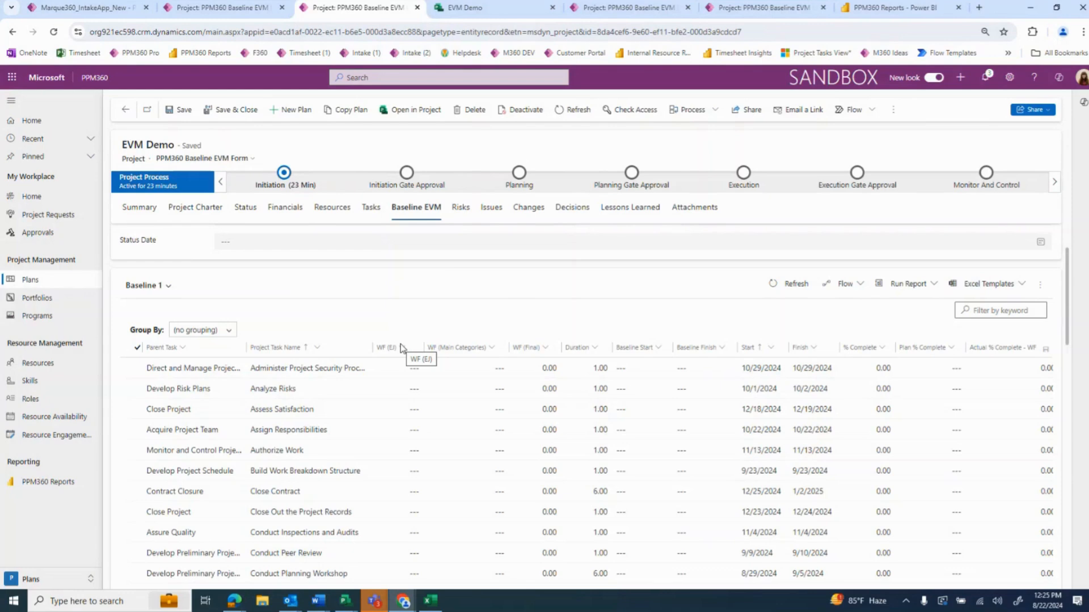
pyautogui.scroll(-4, 584, 323)
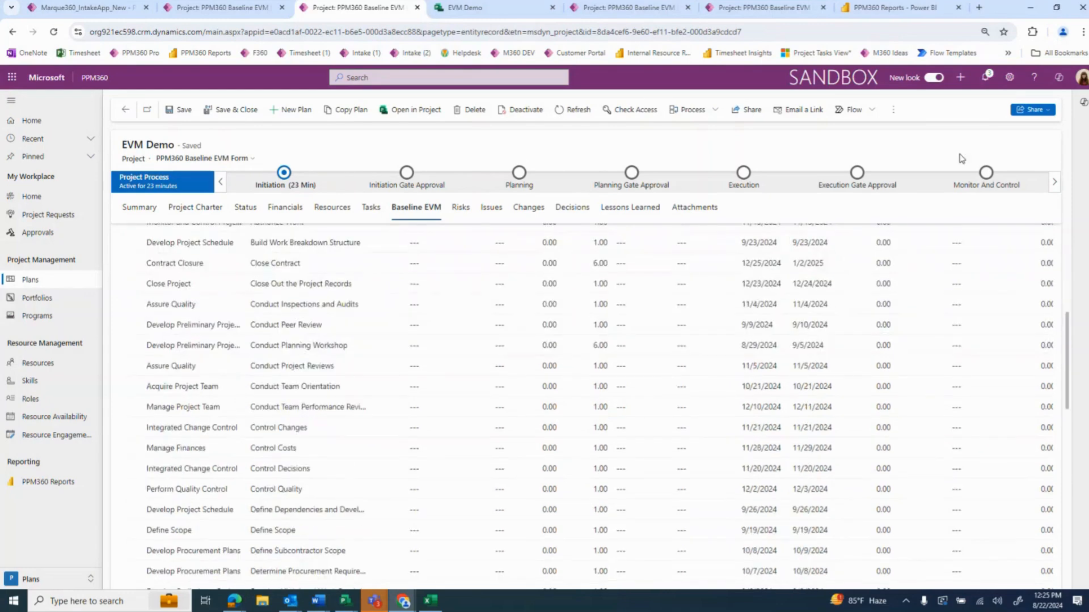
pyautogui.click(1082, 31)
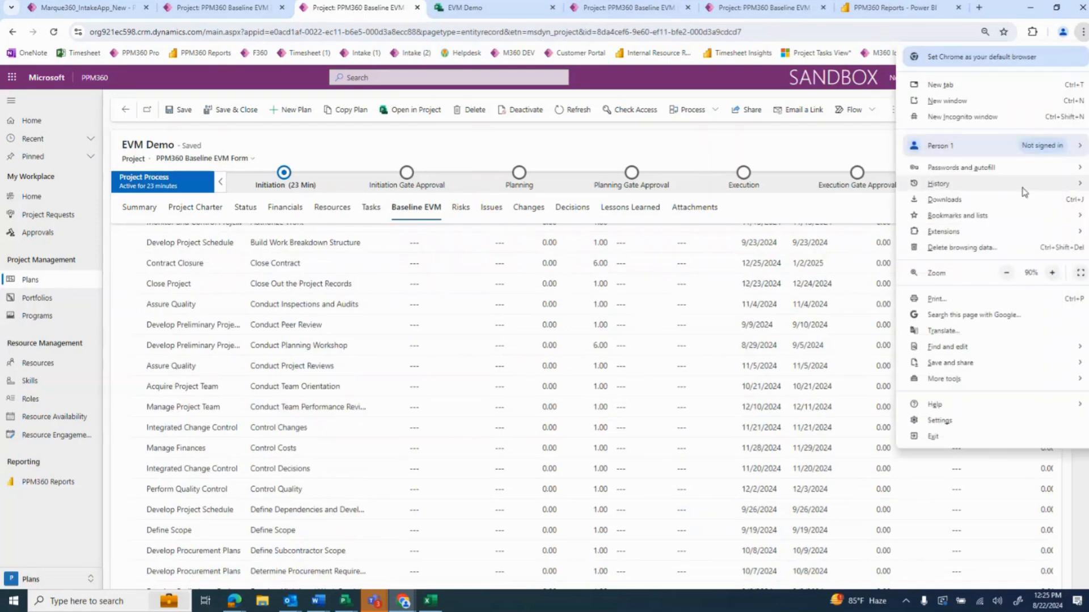
pyautogui.click(1008, 274)
pyautogui.click(741, 396)
pyautogui.scroll(4, 741, 396)
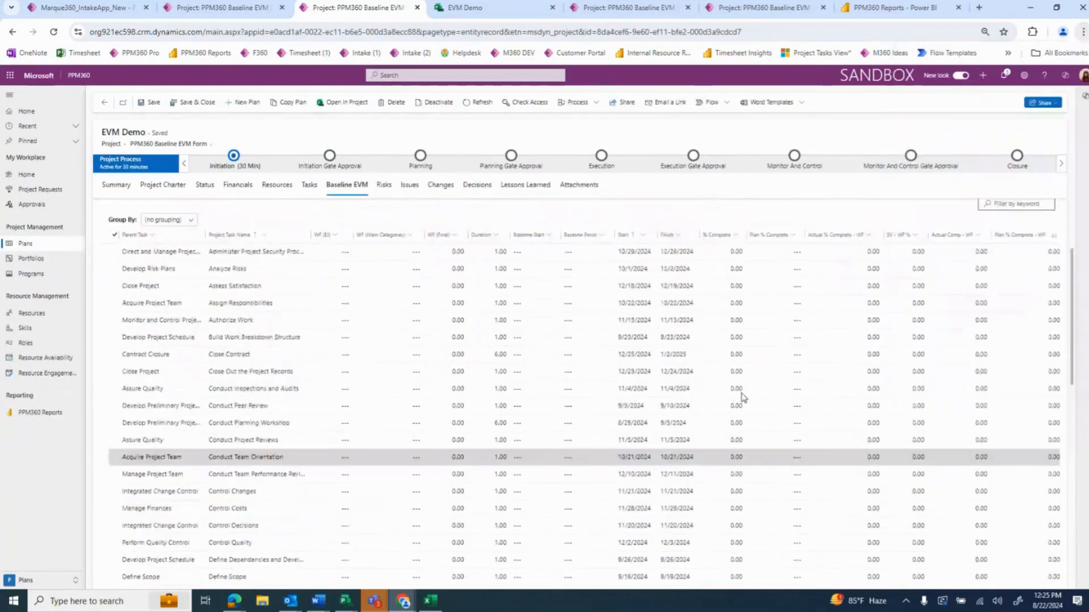
pyautogui.scroll(-2, 920, 293)
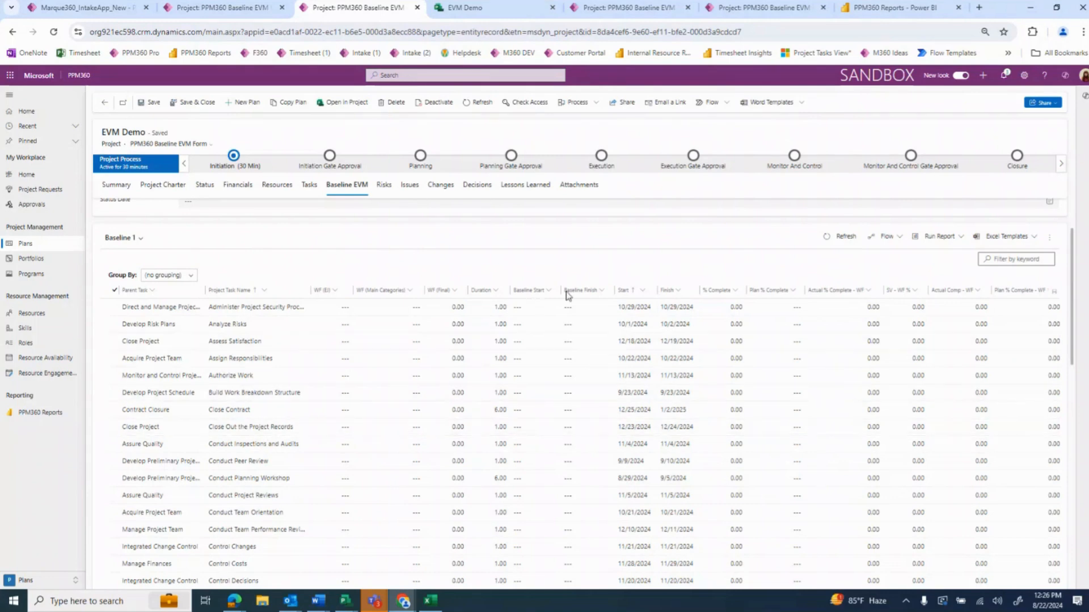
# Set Create Baseline? to Yes in the Baseline Information and save the project
pyautogui.scroll(2, 511, 295)
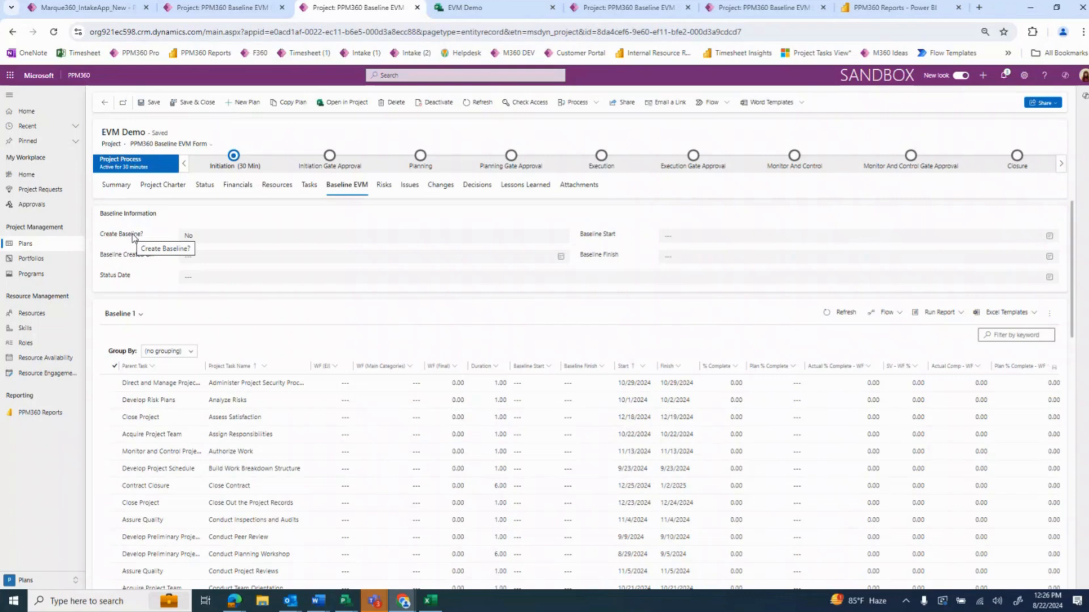
pyautogui.click(219, 237)
pyautogui.click(222, 269)
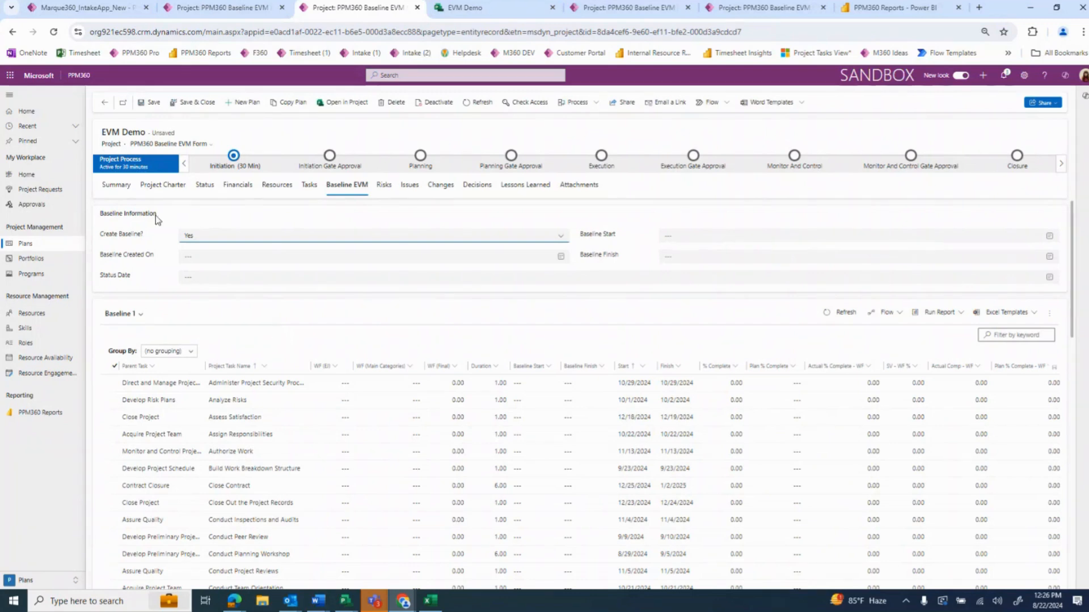
pyautogui.click(151, 104)
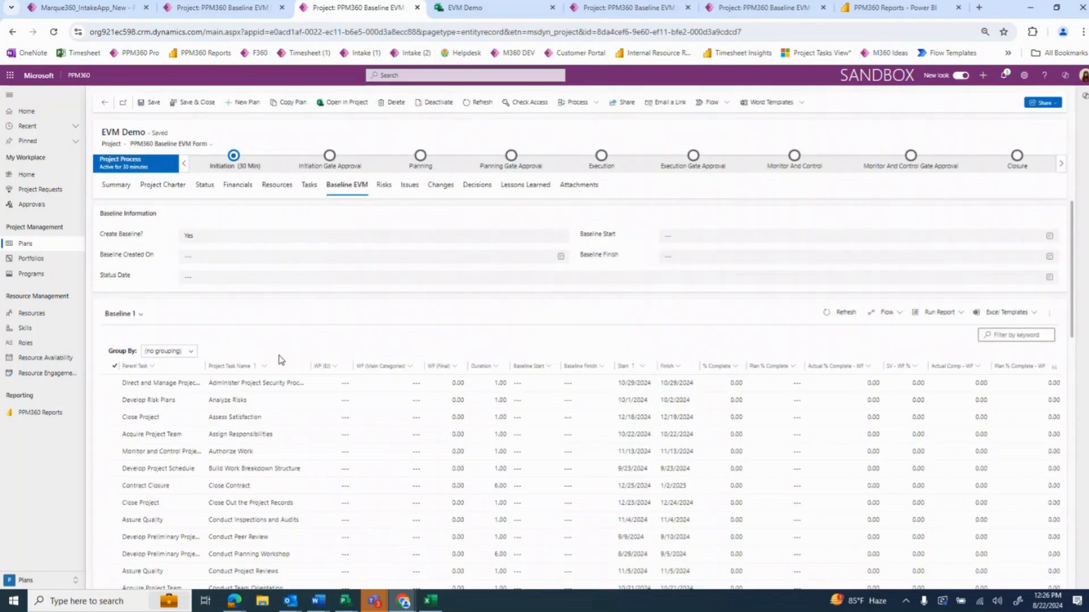
# Set Baseline Created On and Baseline Start to 8/22/2024, and sort the baseline tasks by start date from oldest to newest
pyautogui.click(211, 259)
pyautogui.click(239, 338)
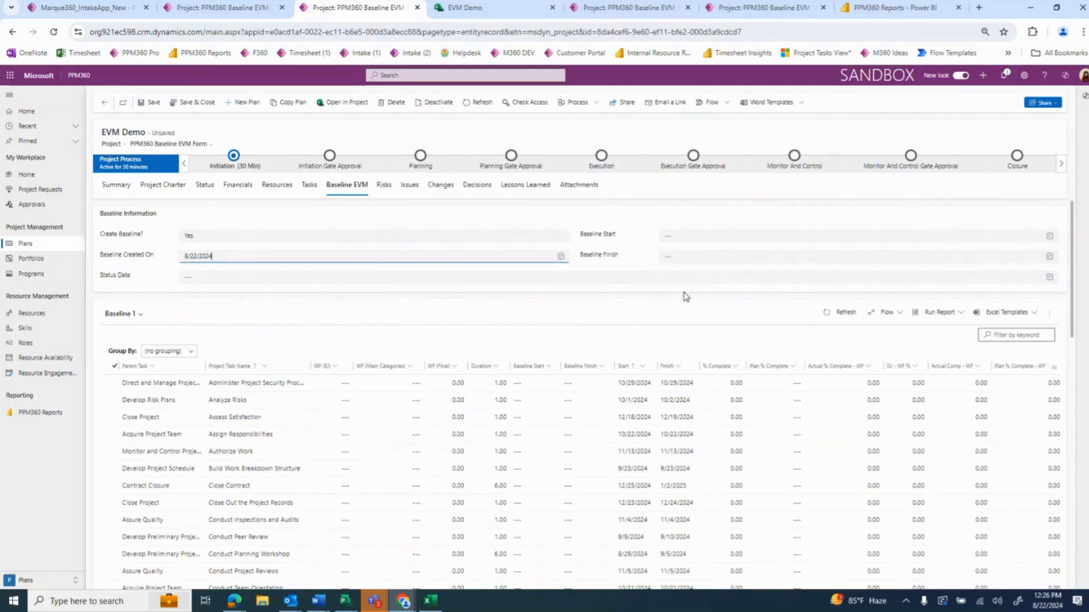
pyautogui.click(642, 367)
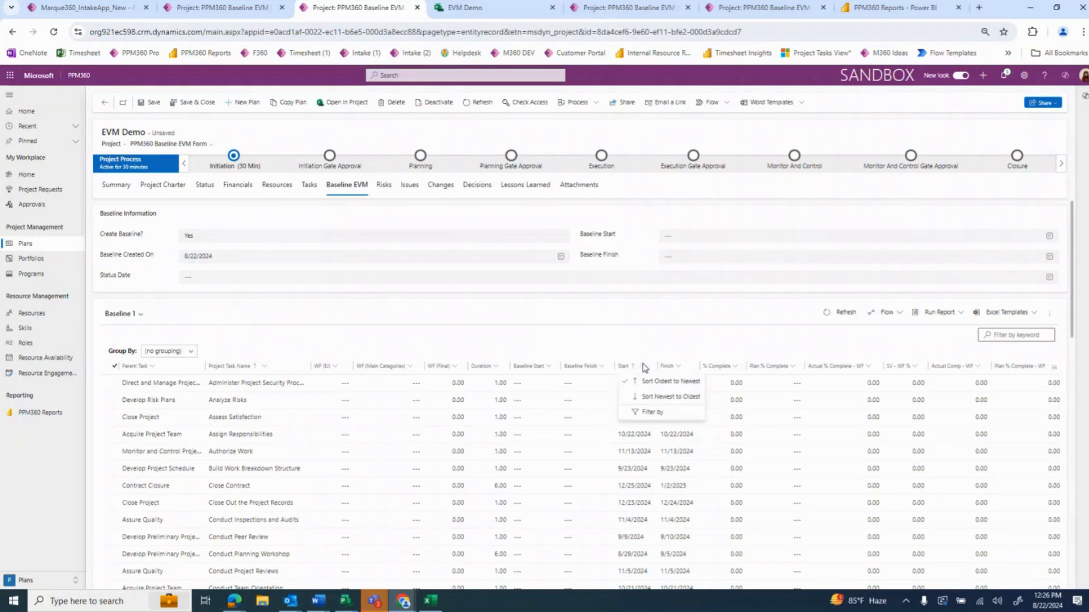
pyautogui.click(653, 382)
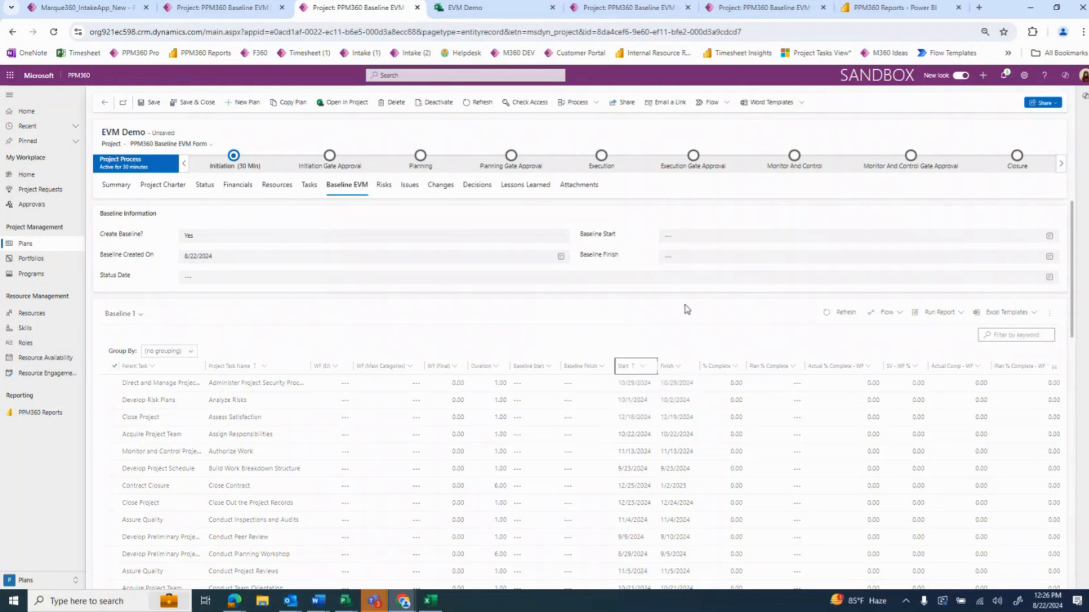
pyautogui.click(692, 236)
pyautogui.click(719, 316)
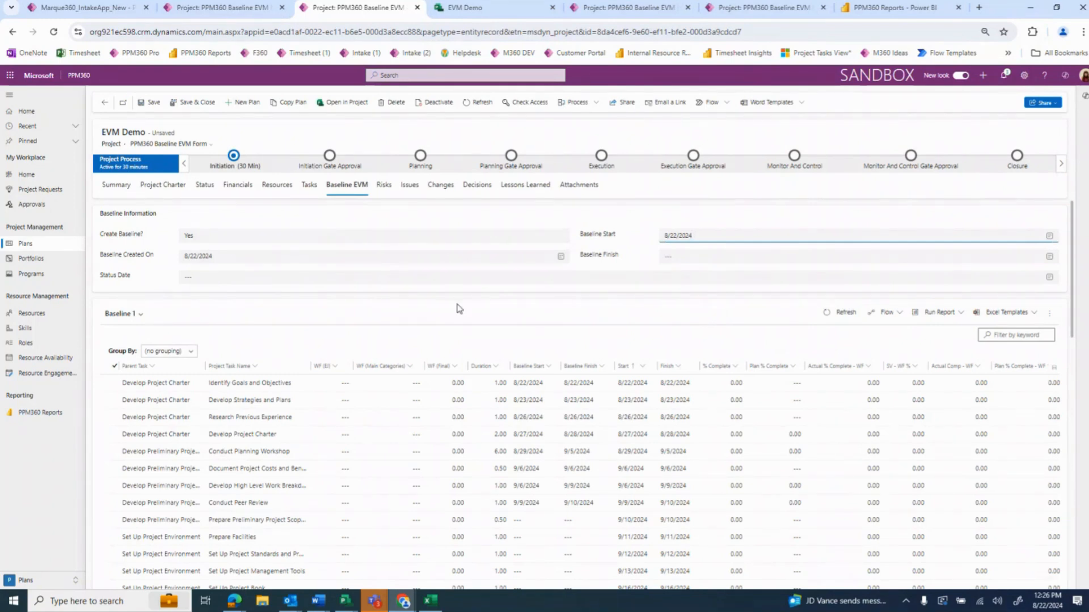
# Check the overall Project Schedule finish date in the task grid and return to the Baseline EVM information
pyautogui.click(310, 185)
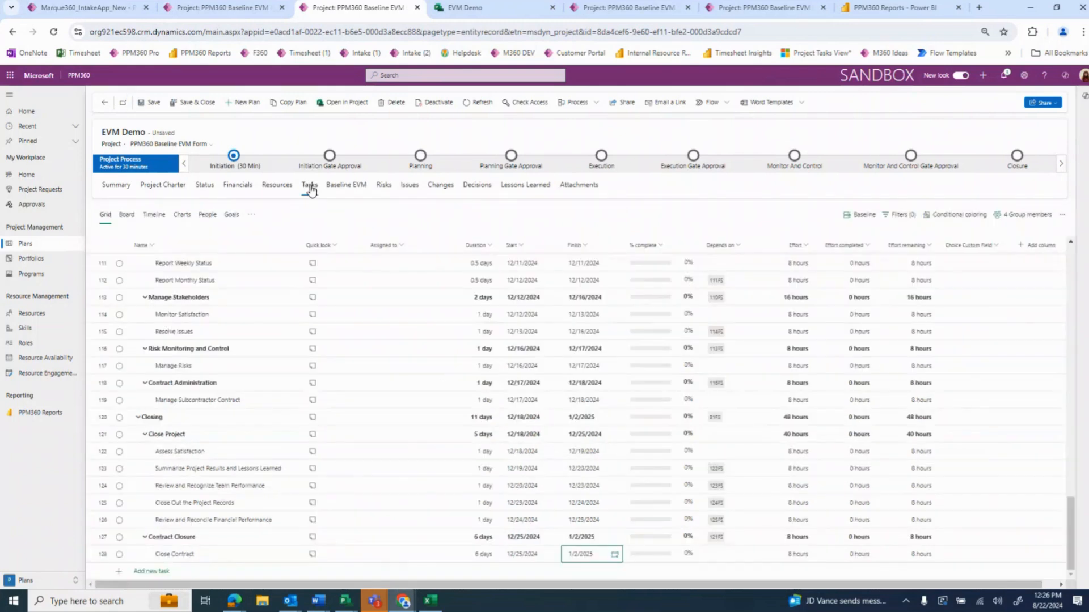
pyautogui.scroll(20, 384, 401)
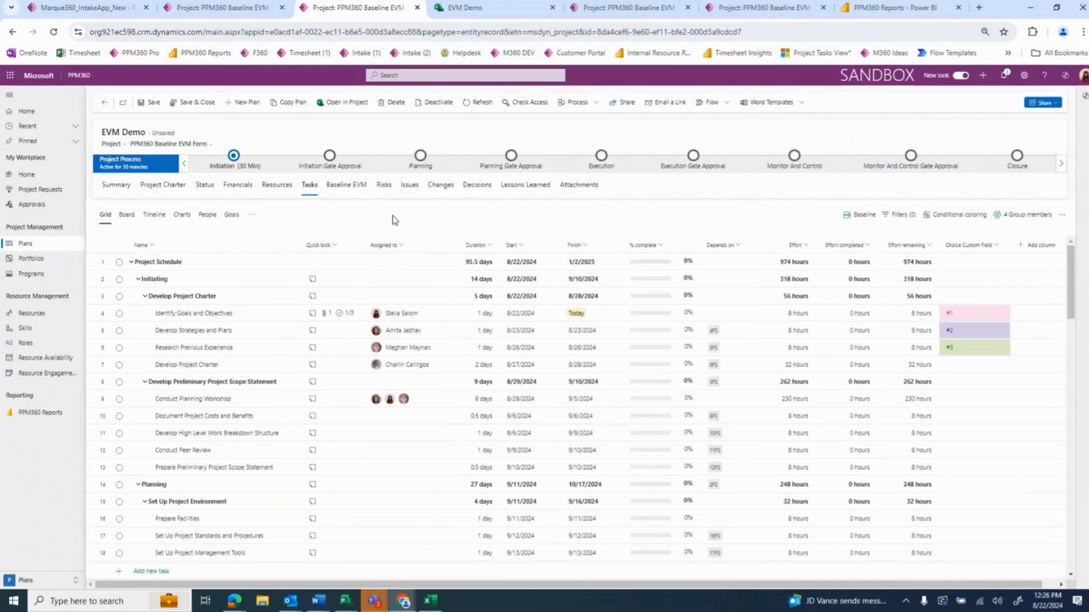
pyautogui.click(361, 192)
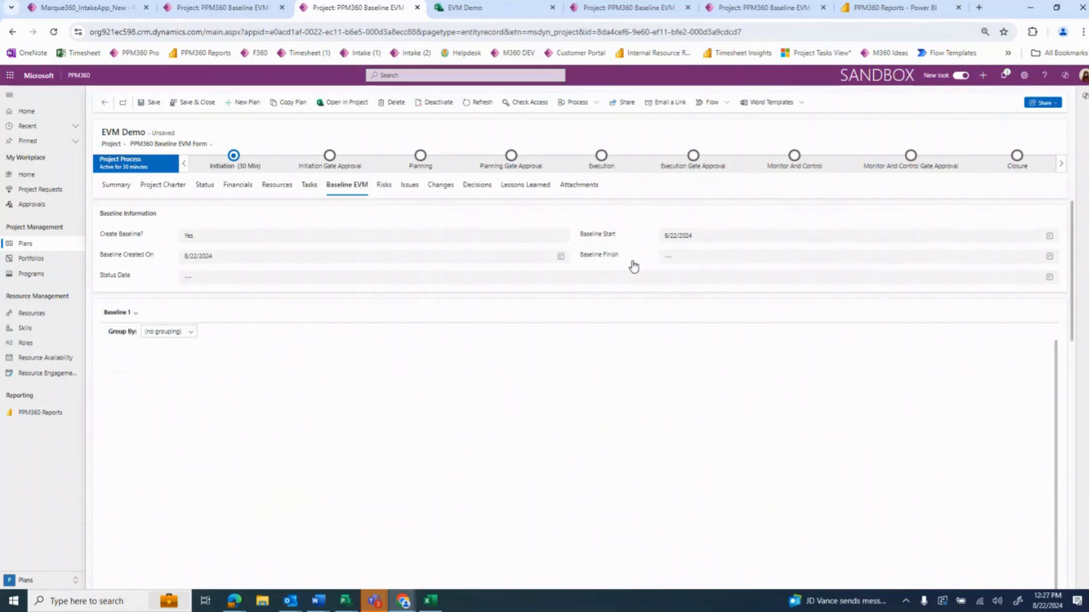
# Set Baseline Finish to 1/2/2025 in the Baseline Information
pyautogui.click(697, 257)
pyautogui.click(837, 275)
pyautogui.click(770, 295)
pyautogui.click(719, 303)
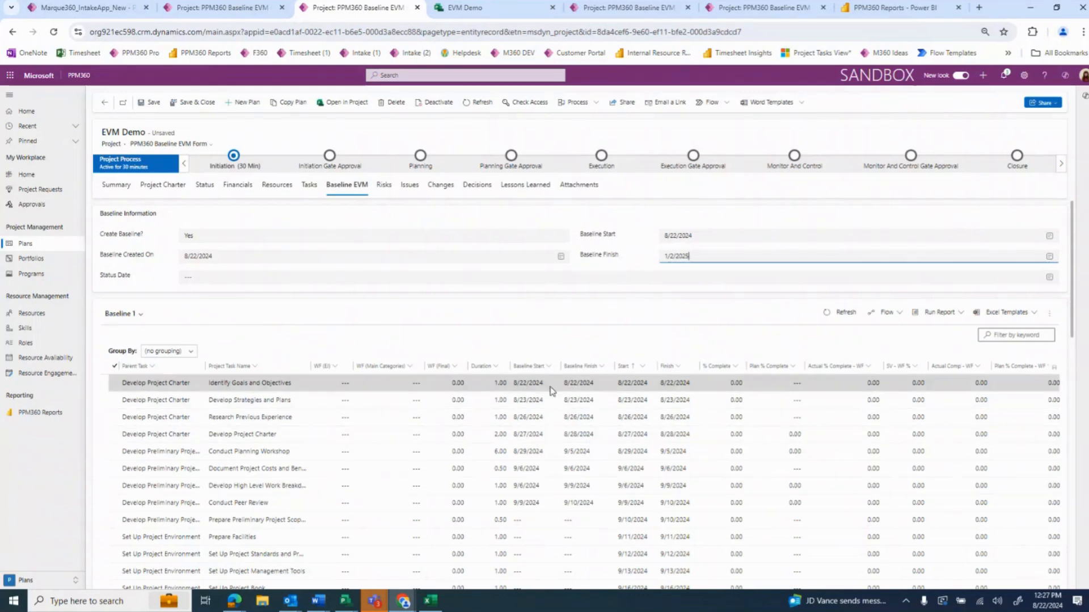
# Refresh the baseline task list and check the baseline start and finish dates throughout it
pyautogui.click(829, 313)
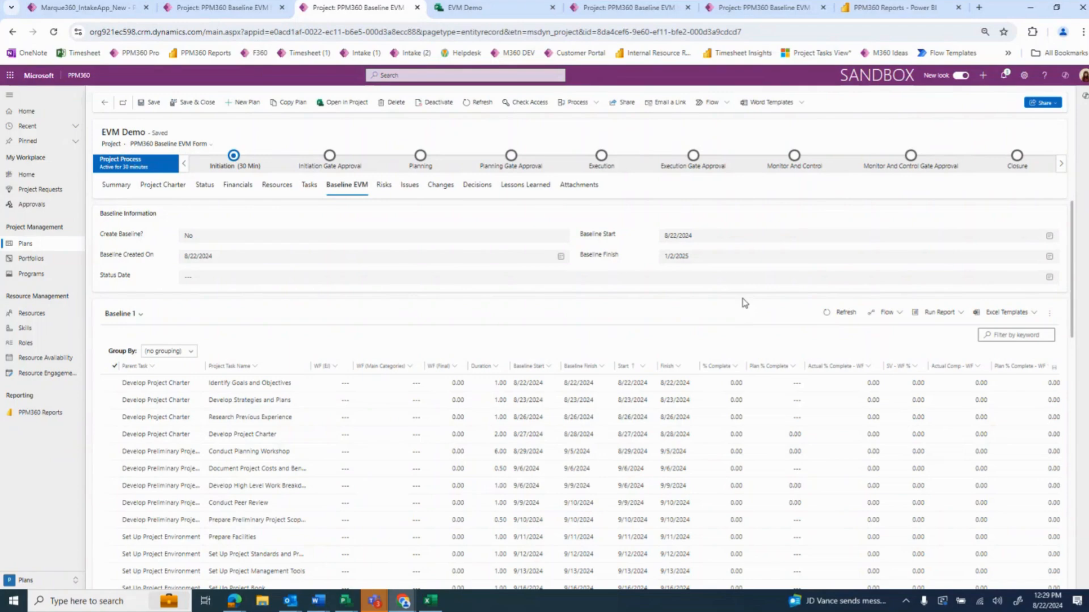
pyautogui.scroll(-12, 700, 451)
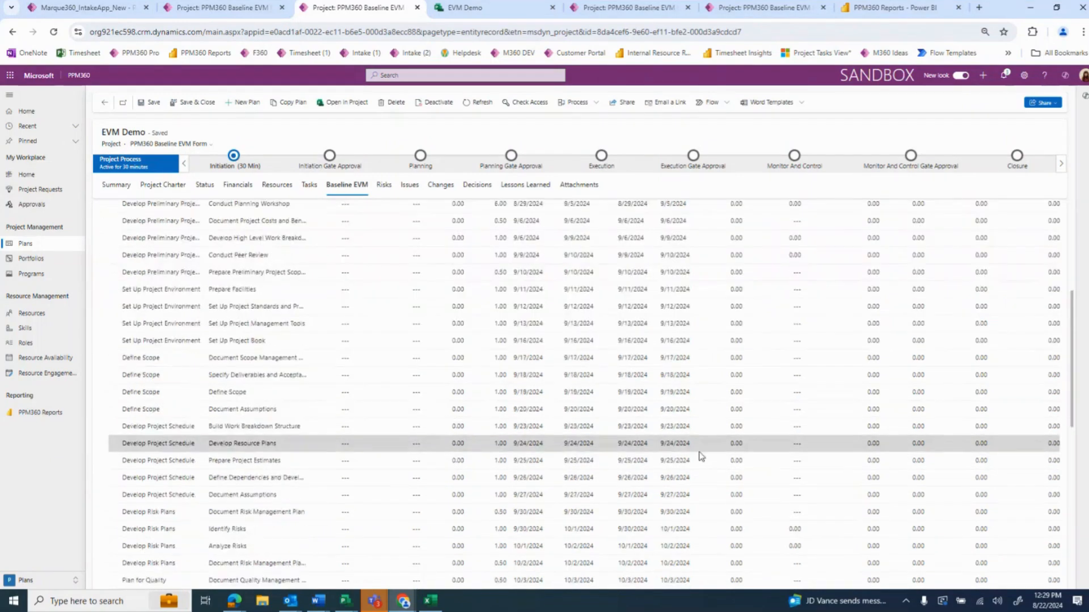
pyautogui.scroll(10, 704, 458)
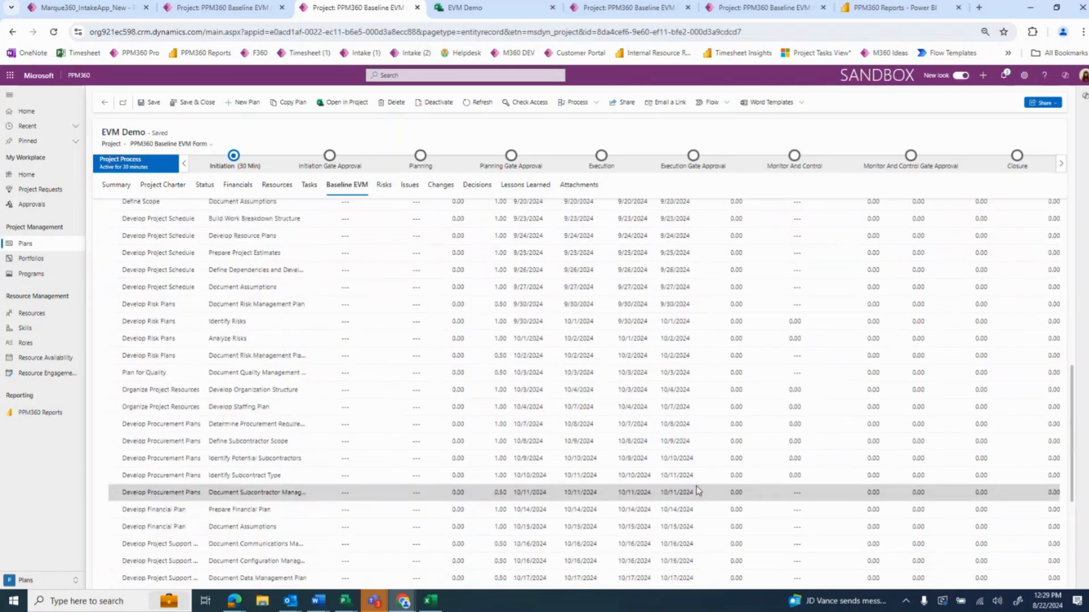
pyautogui.scroll(3, 694, 496)
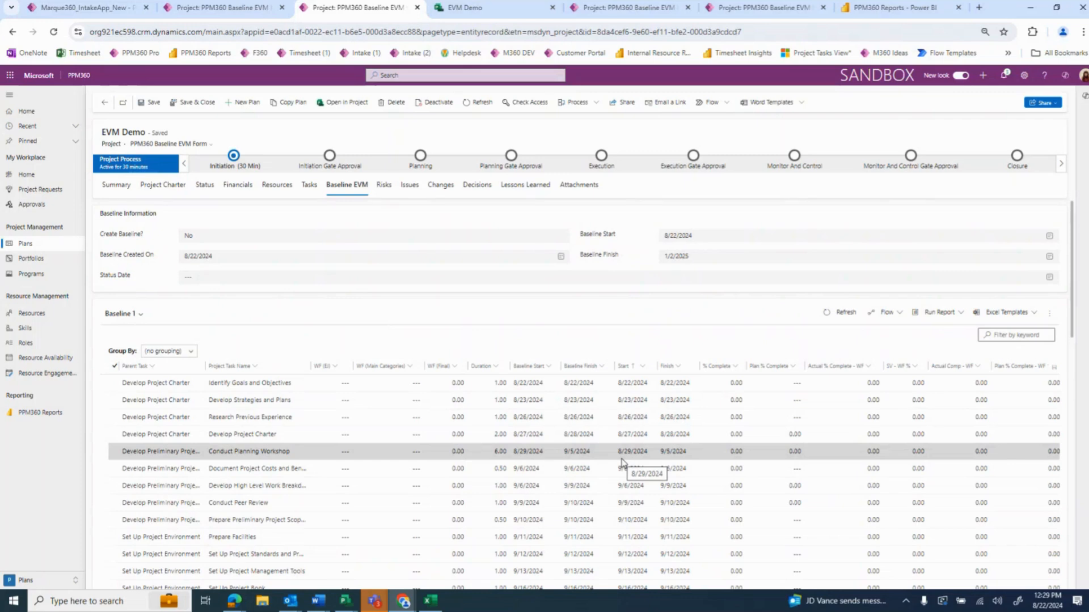
# Set the Status Date to 8/30/2024 in the Baseline Information and save the project
pyautogui.click(234, 281)
pyautogui.click(250, 369)
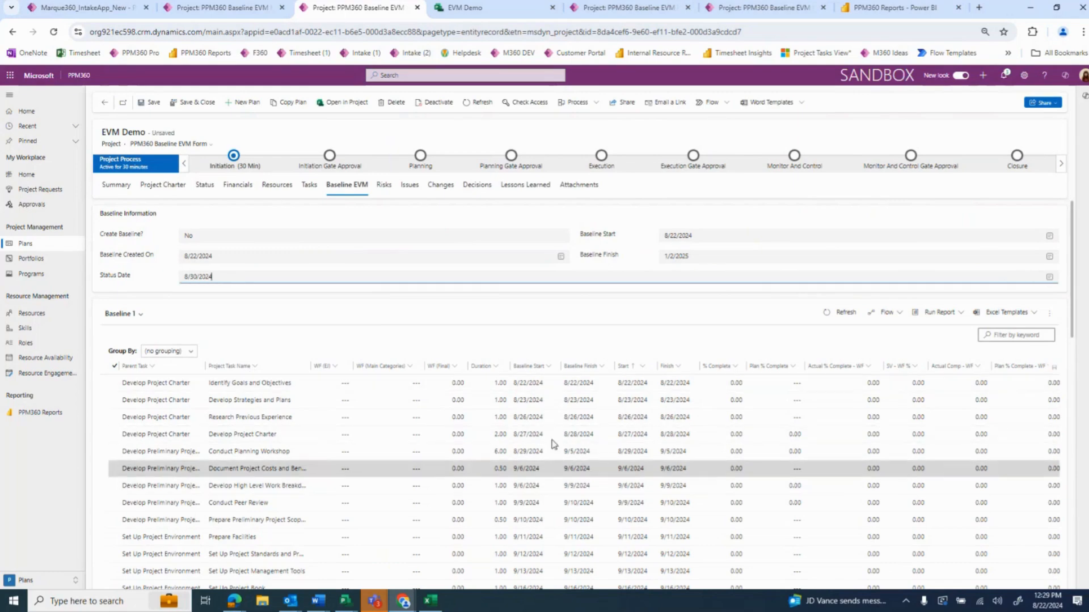
pyautogui.click(149, 105)
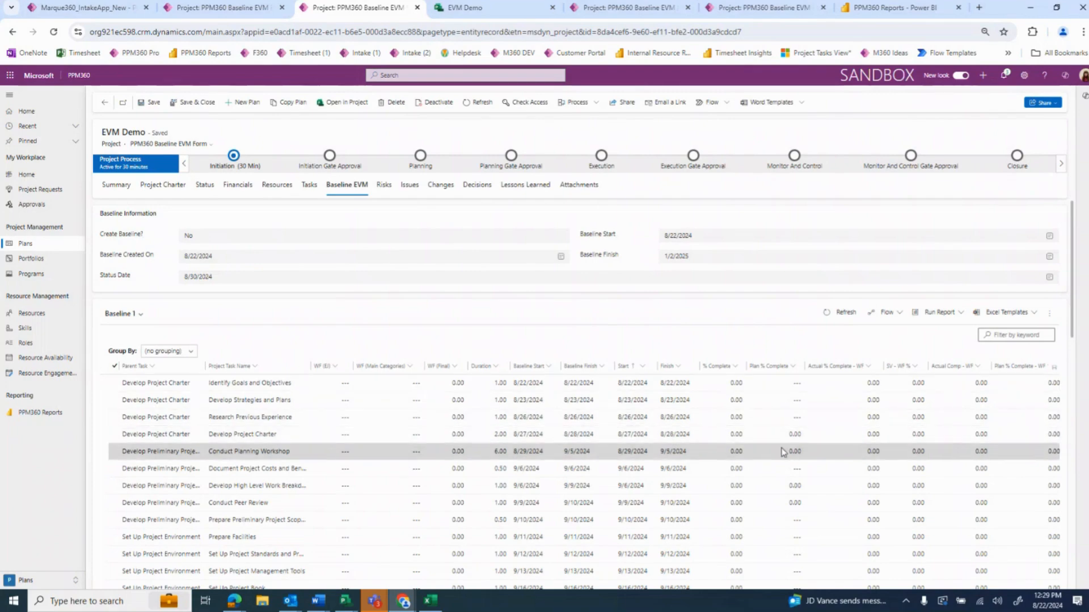
# In the project's task grid, mark Identify Goals and Objectives complete and set Develop Strategies and Plans to 50% complete
pyautogui.click(310, 185)
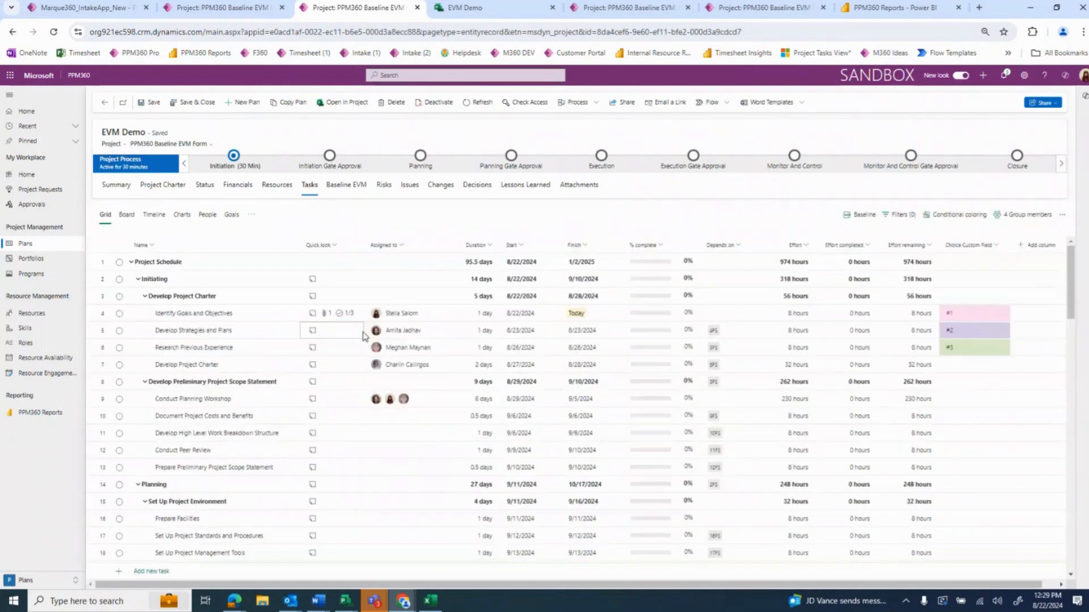
pyautogui.click(120, 314)
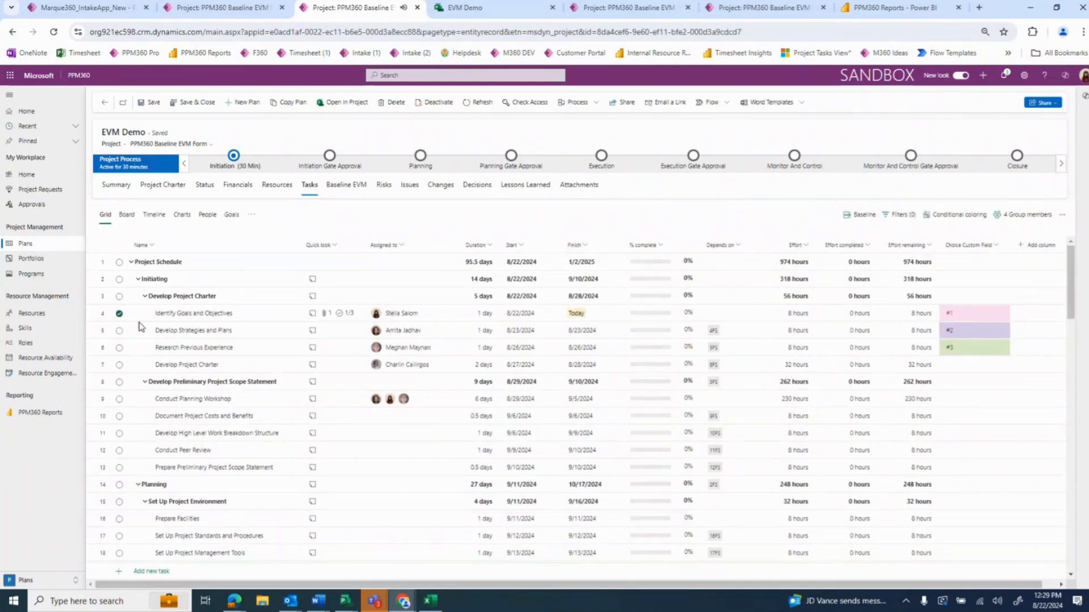
pyautogui.write('50')
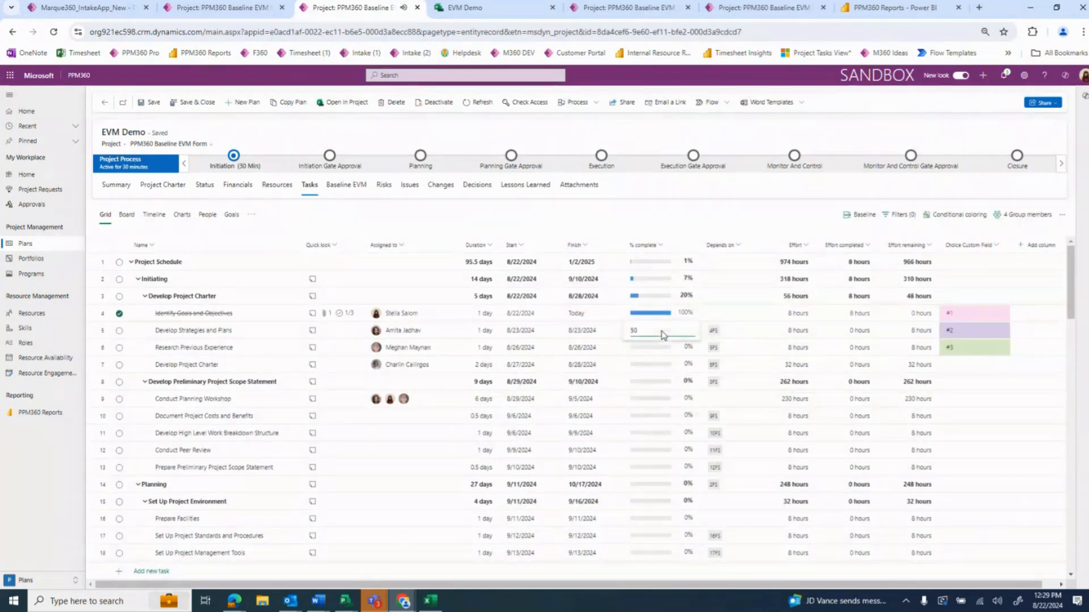
pyautogui.click(685, 206)
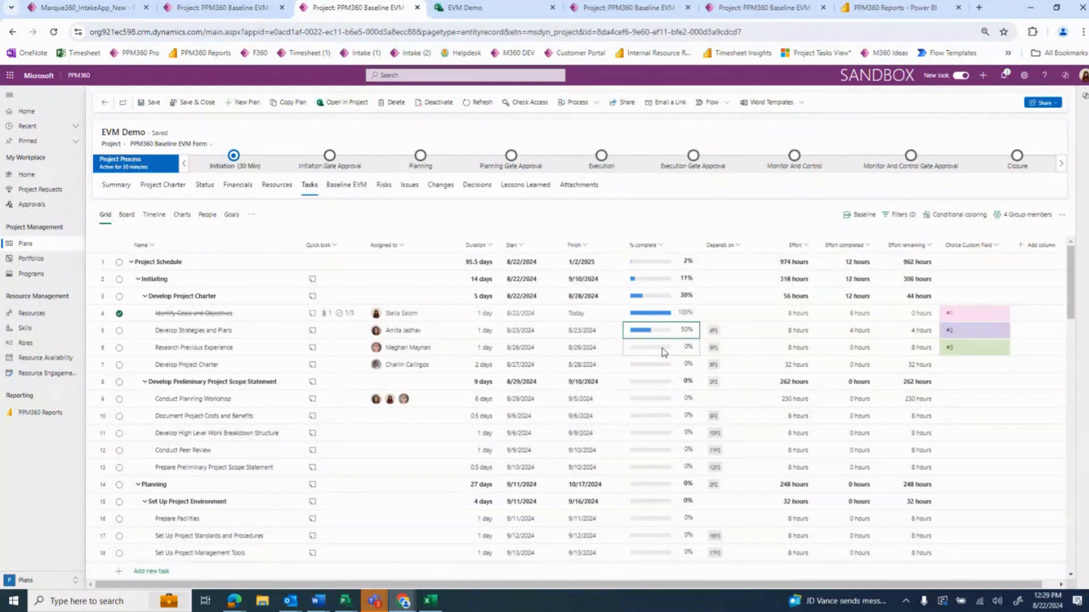
# Set Research Previous Experience to 25% complete and Develop Project Charter to 40% complete
pyautogui.click(663, 352)
pyautogui.write('25')
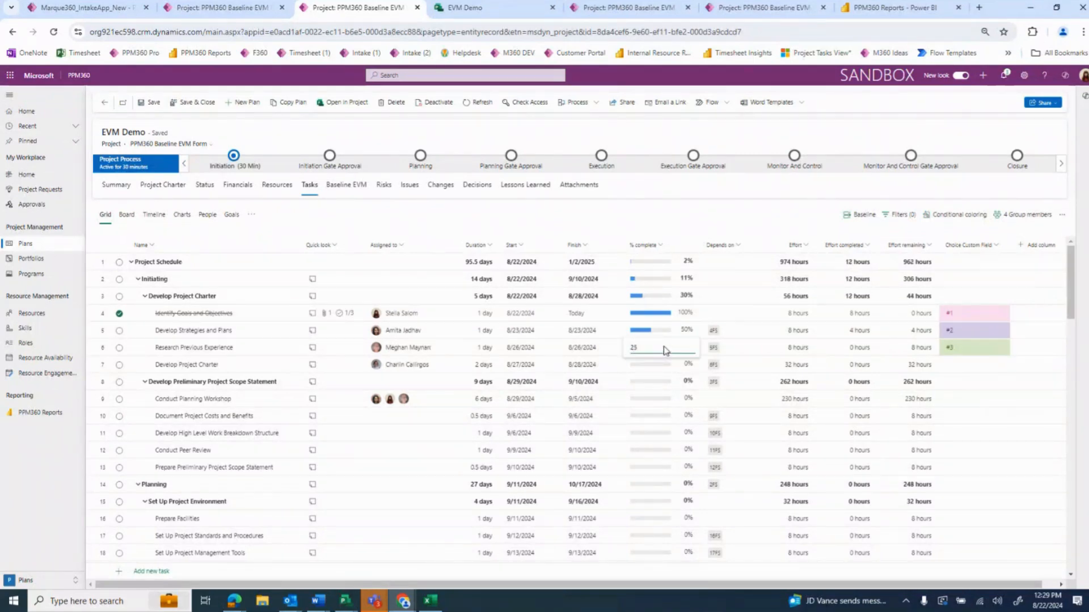
pyautogui.press('Return')
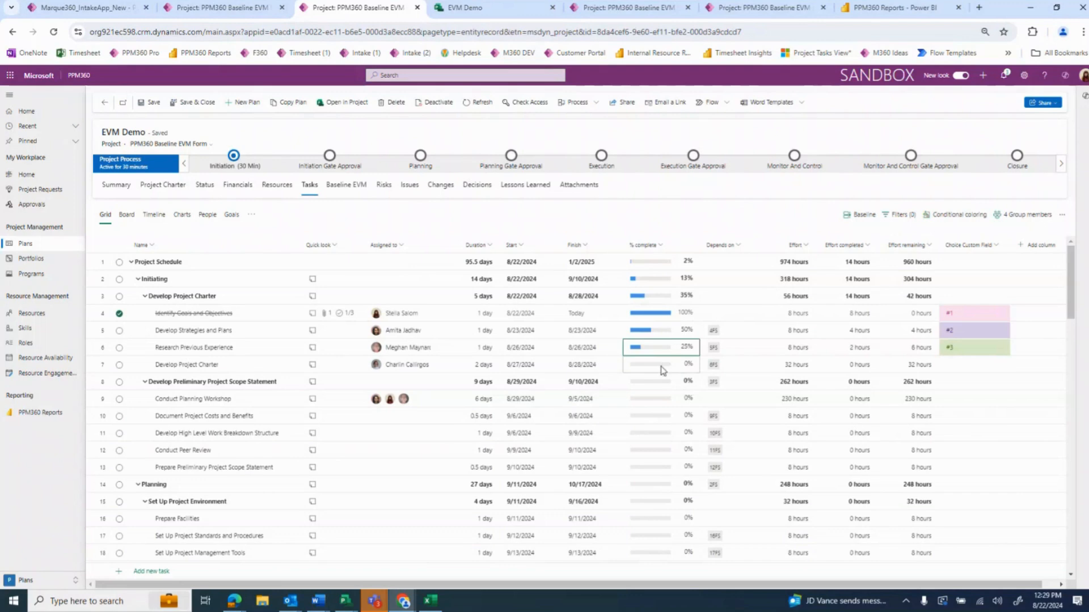
pyautogui.click(664, 368)
pyautogui.write('4')
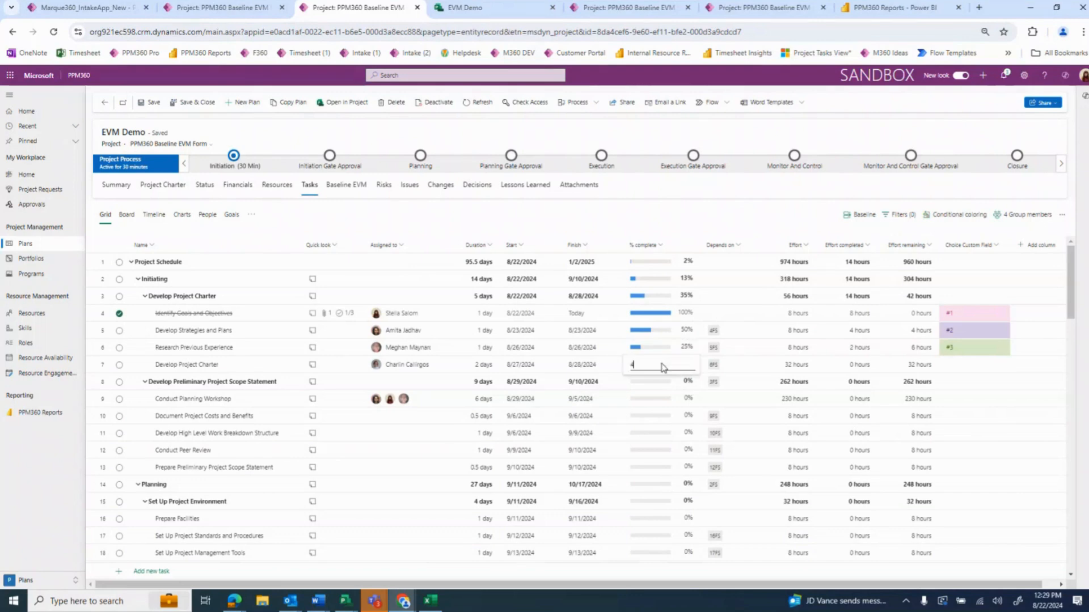
pyautogui.write('0')
pyautogui.press('Return')
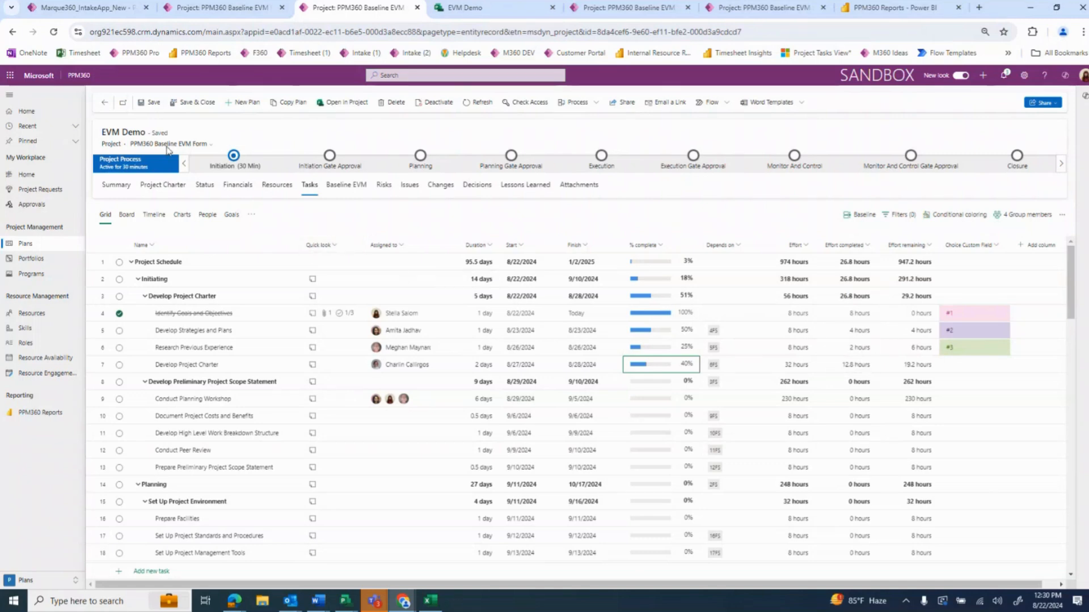
# Return to the Baseline EVM information and group the baseline tasks by Parent Task
pyautogui.click(341, 189)
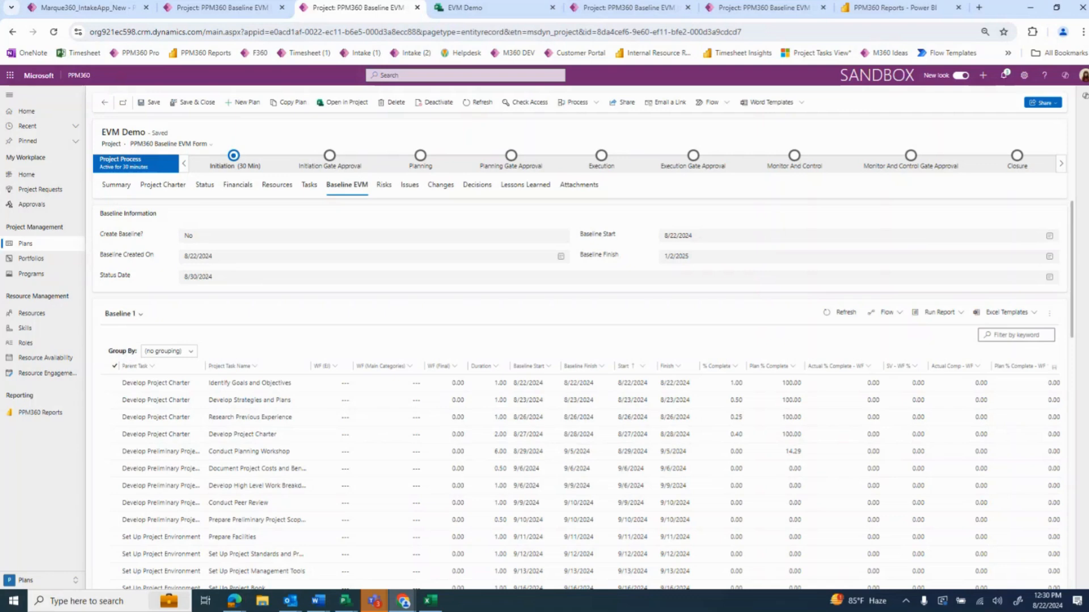
pyautogui.click(193, 355)
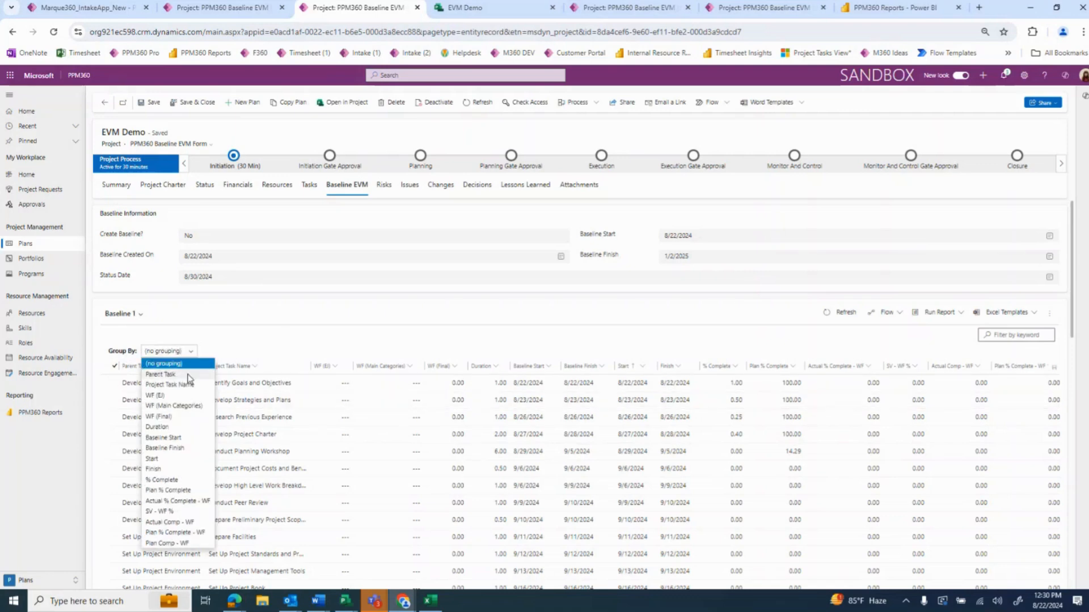
pyautogui.click(189, 376)
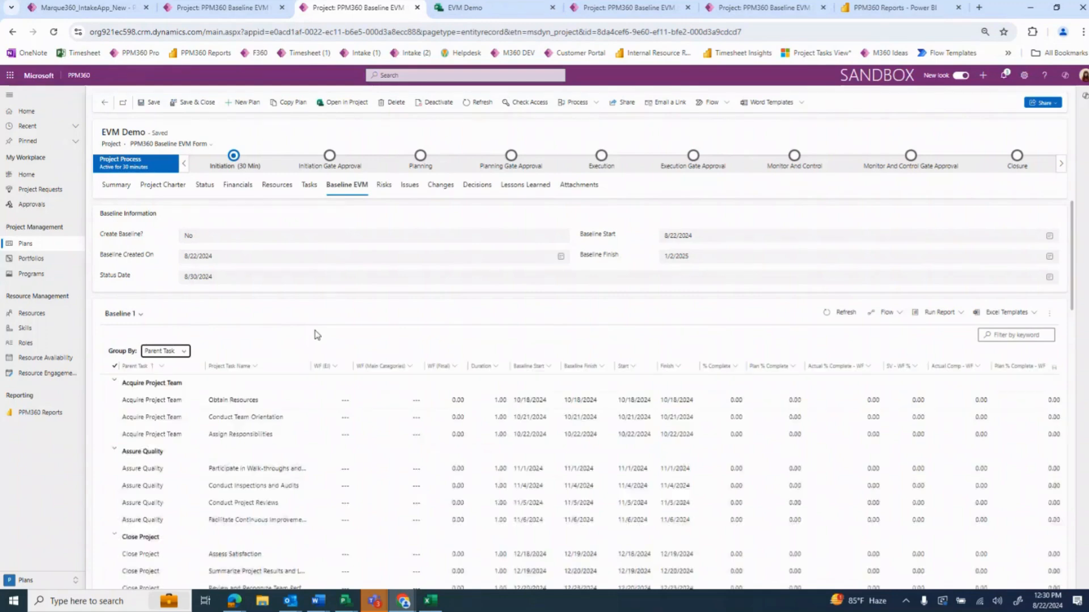
# Under Acquire Project Team, set WF (EI) to 50 for Assign Responsibilities and 25 for Conduct Team Orientation and Obtain Resources
pyautogui.scroll(-1, 318, 337)
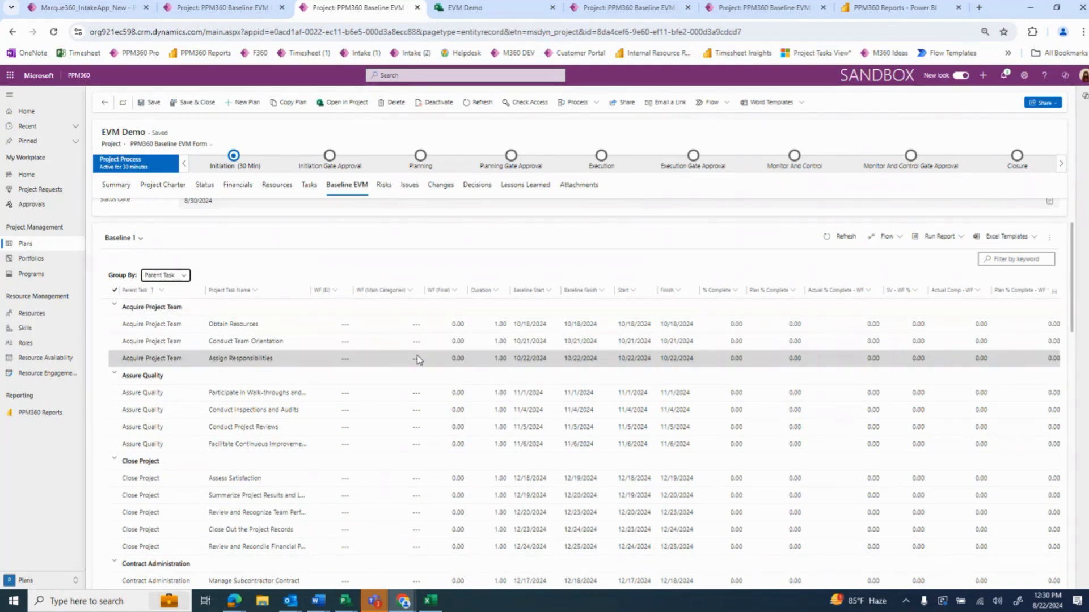
pyautogui.click(329, 356)
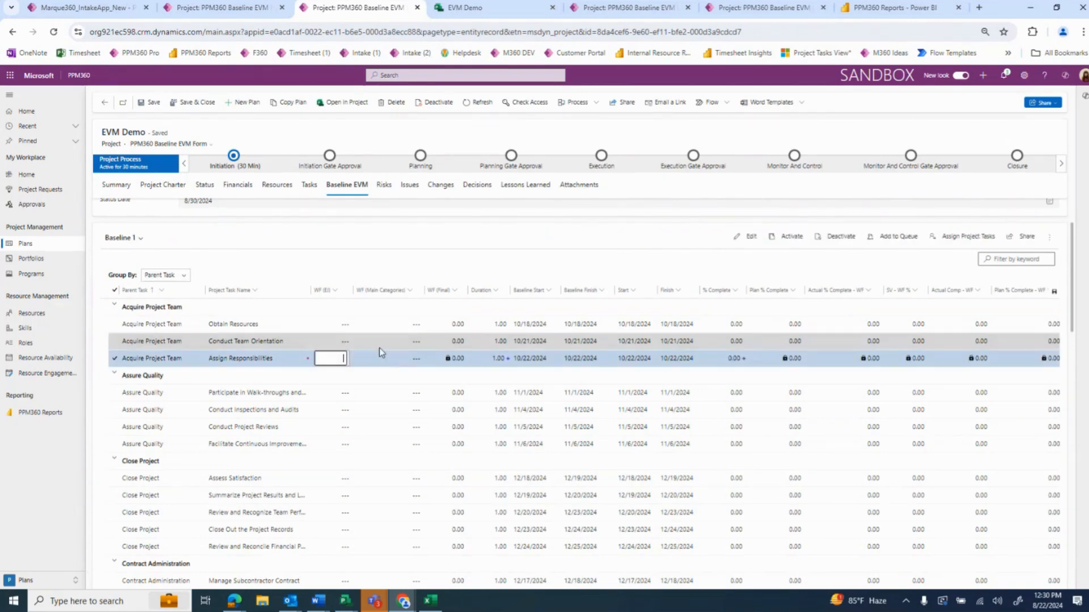
pyautogui.write('50')
pyautogui.click(340, 341)
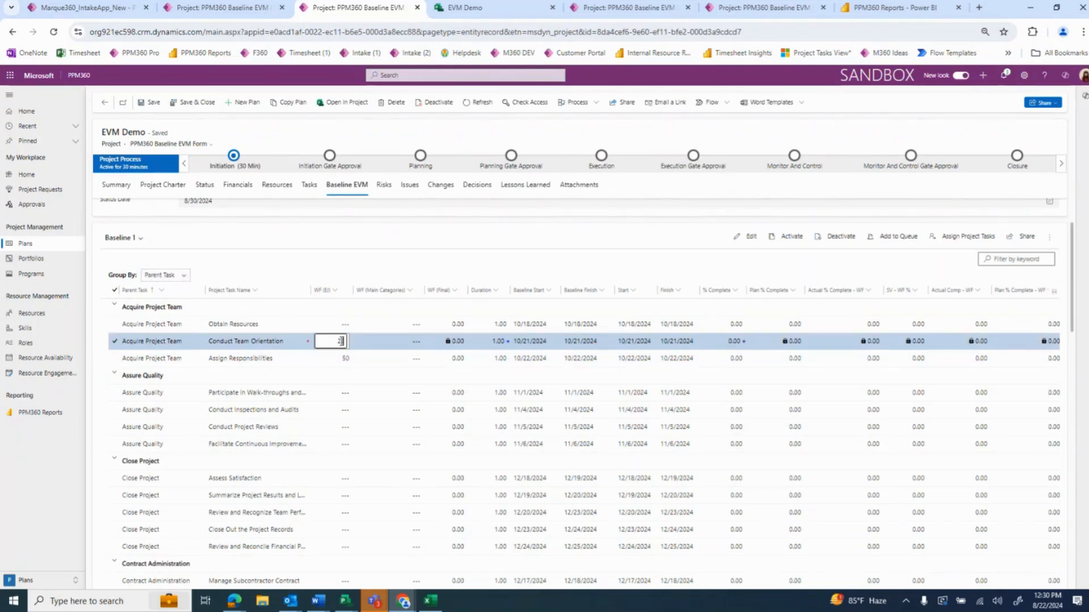
pyautogui.click(342, 325)
pyautogui.write('25')
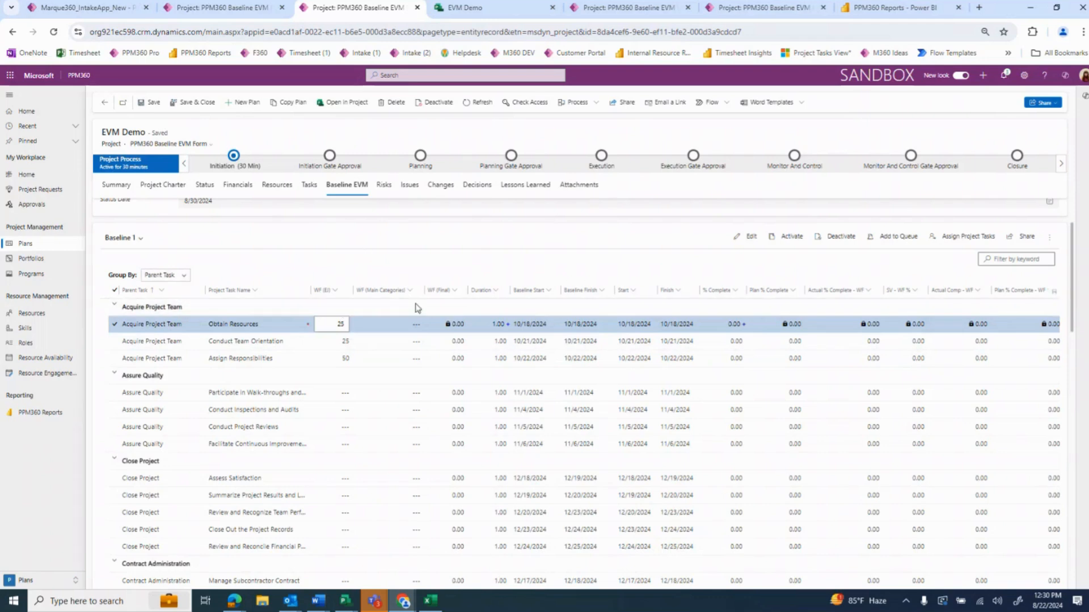
pyautogui.press('Return')
# Set WF (Main Categories) to 15 for all three Acquire Project Team tasks
pyautogui.click(415, 327)
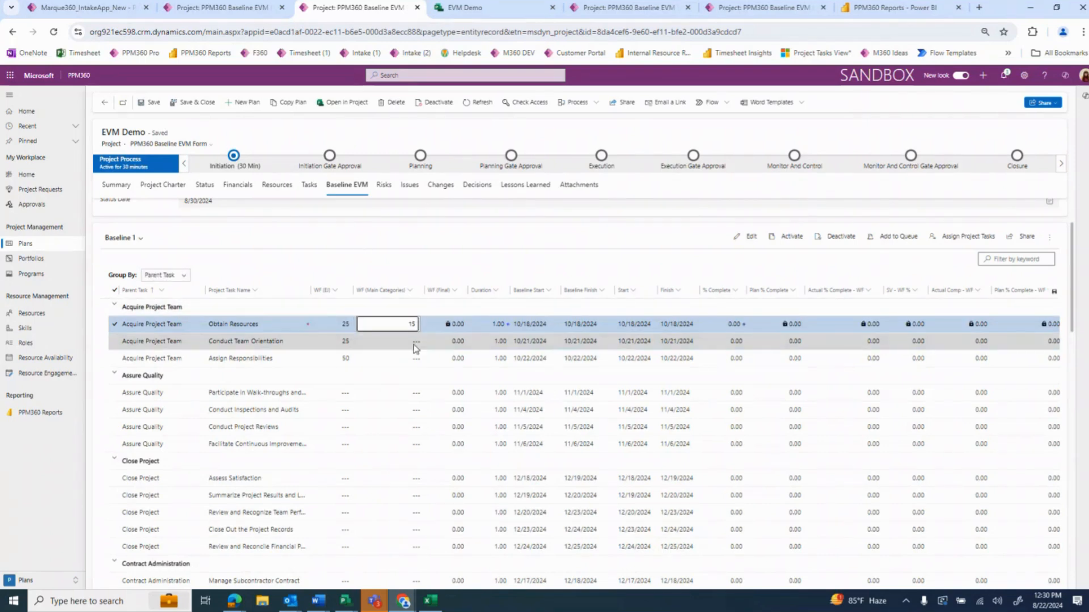
pyautogui.press('Return')
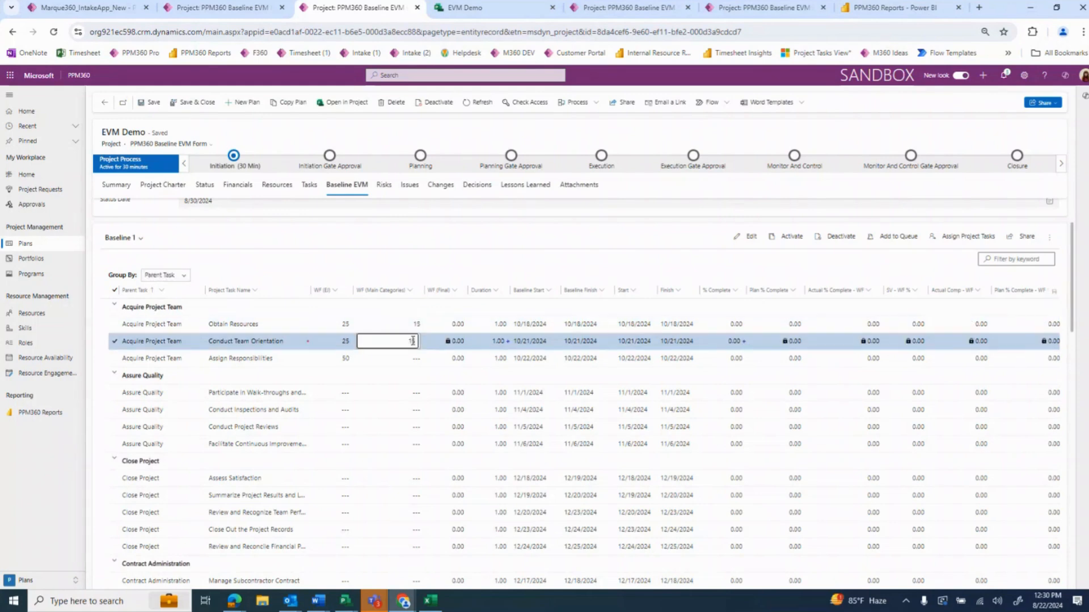
pyautogui.write('15')
pyautogui.press('Return')
pyautogui.write('15')
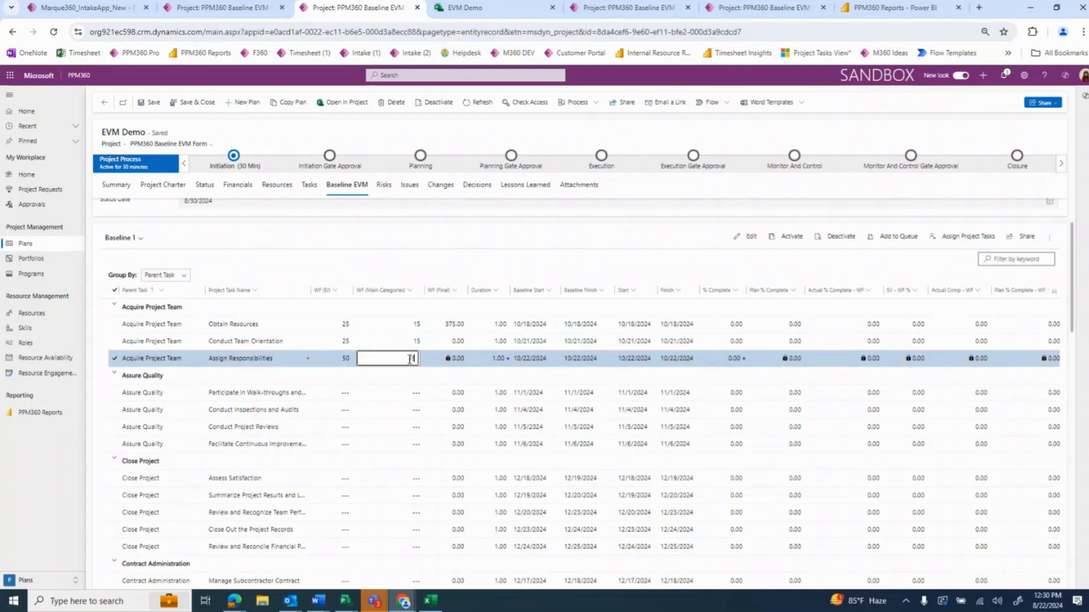
# Set WF (EI) to 25 for each of the four Assure Quality tasks
pyautogui.click(346, 448)
pyautogui.write('25')
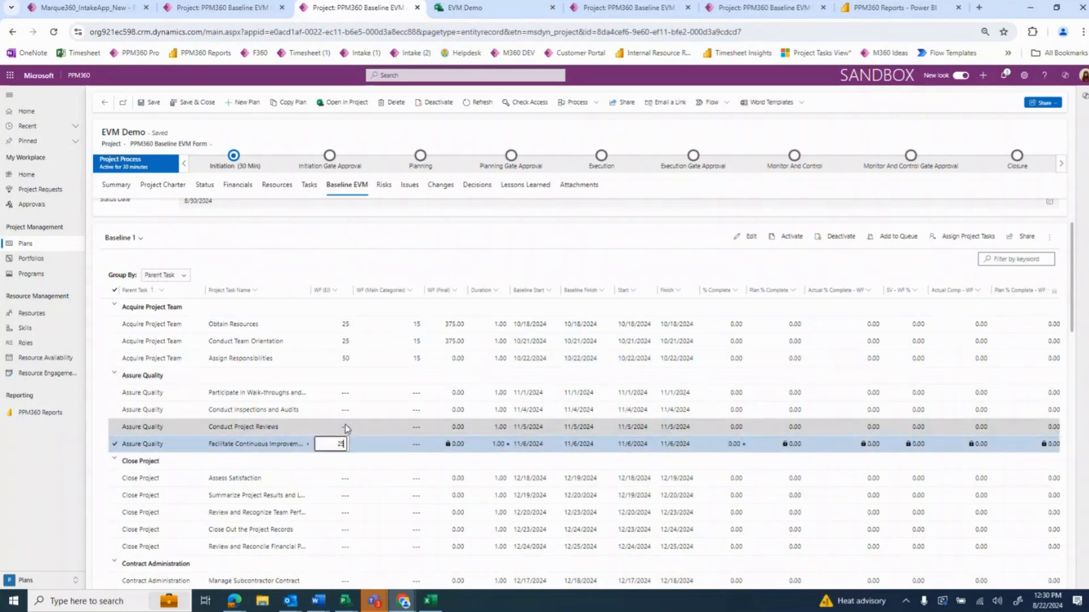
pyautogui.click(345, 428)
pyautogui.write('25')
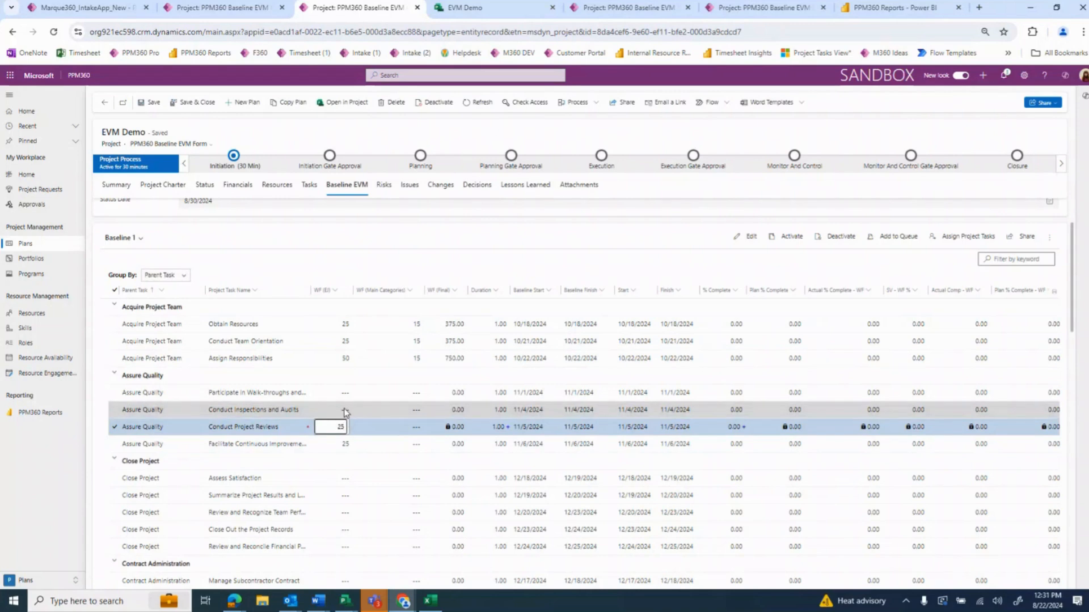
pyautogui.click(345, 410)
pyautogui.write('25')
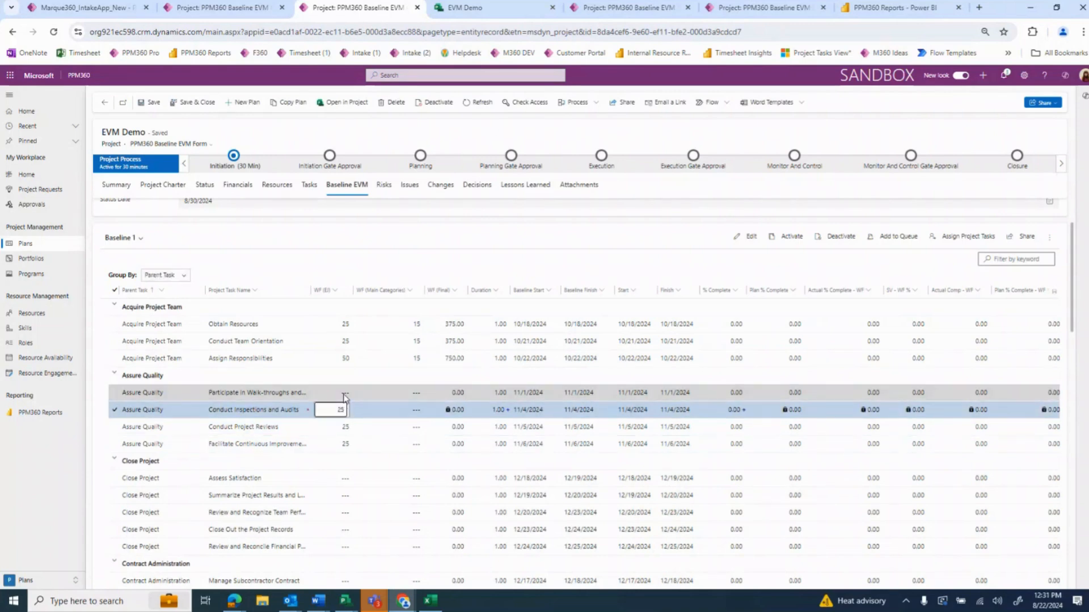
pyautogui.click(345, 393)
pyautogui.write('25')
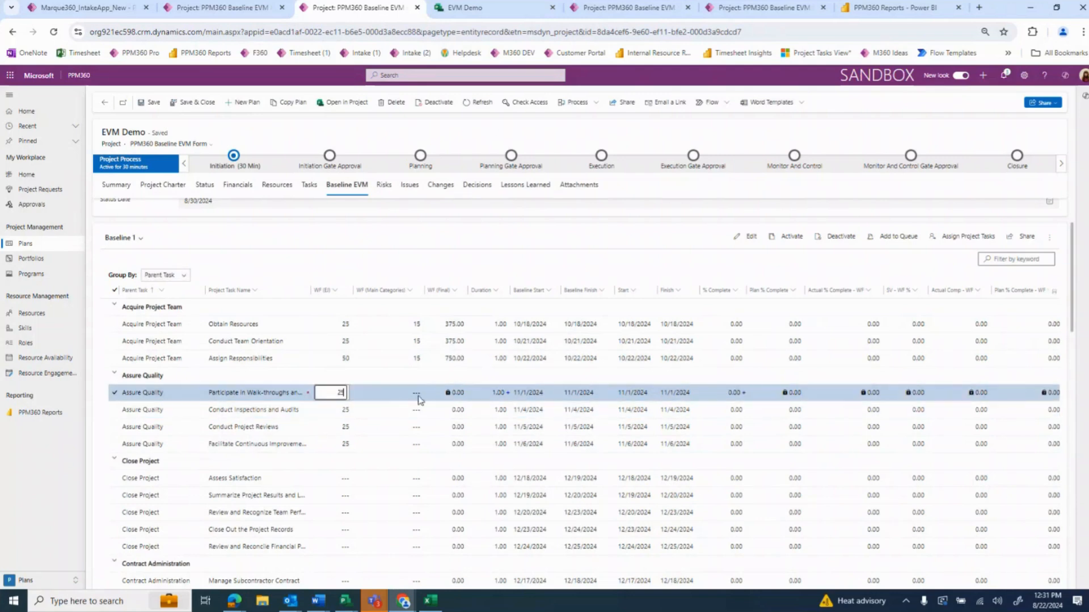
# Set WF (Main Categories) to 20 for each of the four Assure Quality tasks
pyautogui.click(417, 396)
pyautogui.write('20')
pyautogui.click(417, 413)
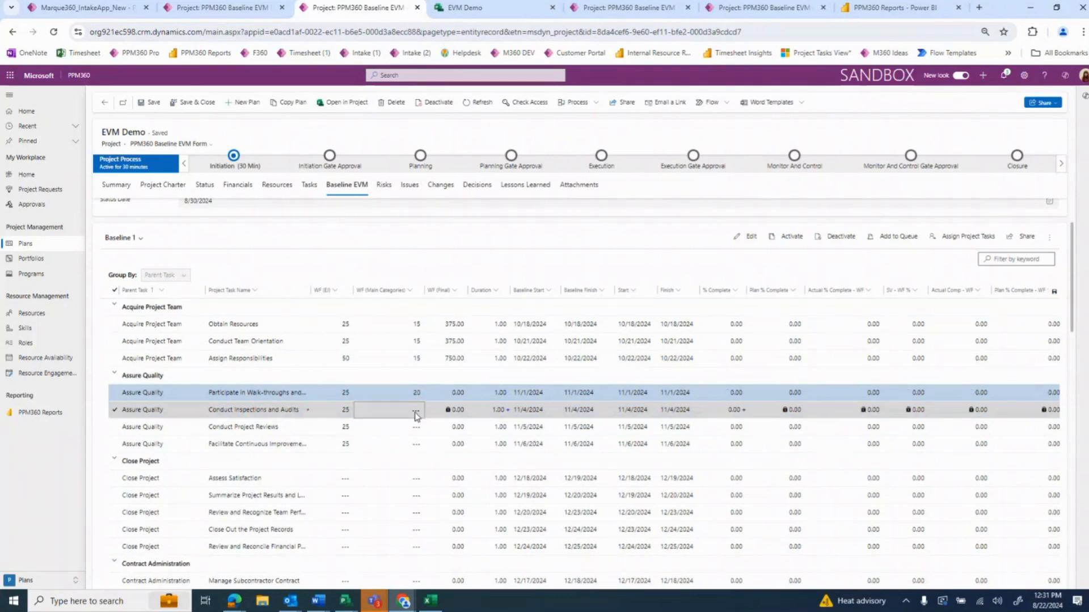
pyautogui.write('20')
pyautogui.click(416, 430)
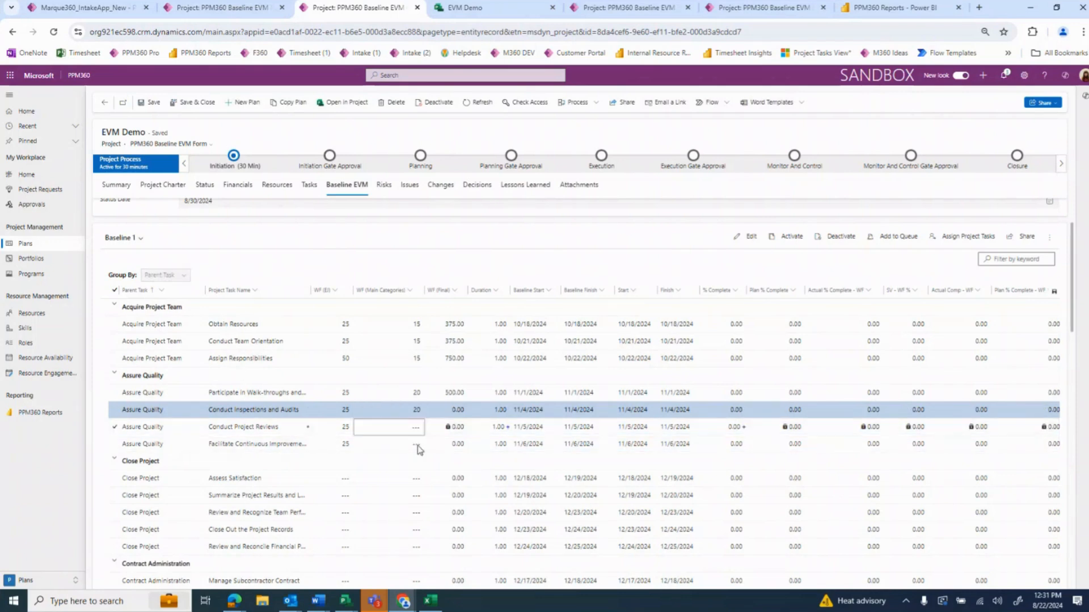
pyautogui.write('20')
pyautogui.click(397, 446)
pyautogui.write('2')
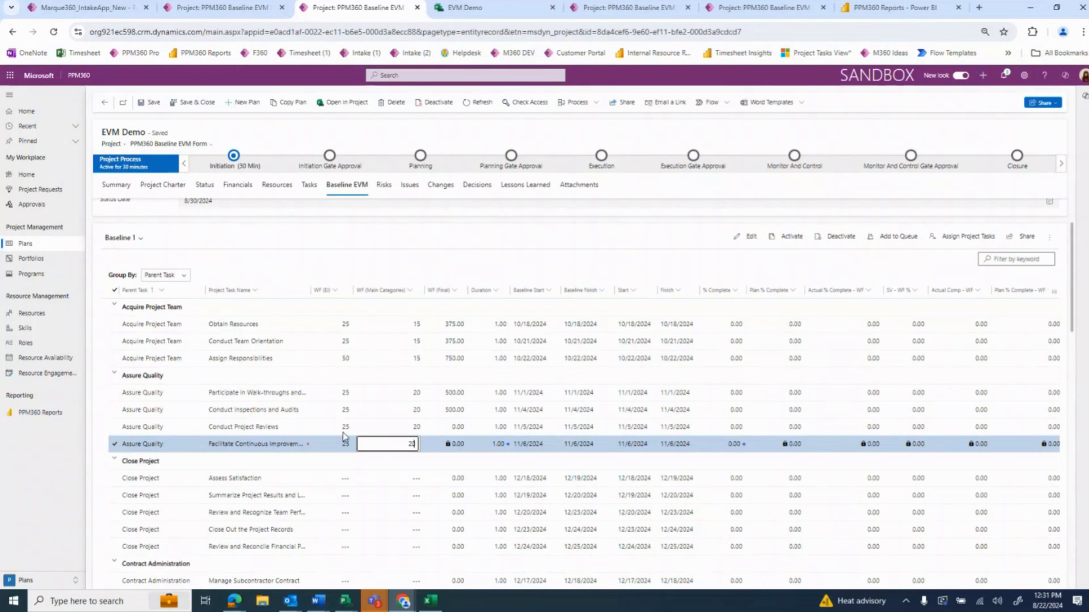
pyautogui.write('0')
# Under Assure Quality, set WF (EI) to 50 for the Participate in Walk-throughs task and 10 for Conduct Inspections and Audits
pyautogui.click(346, 397)
pyautogui.write('5')
pyautogui.press('BackSpace')
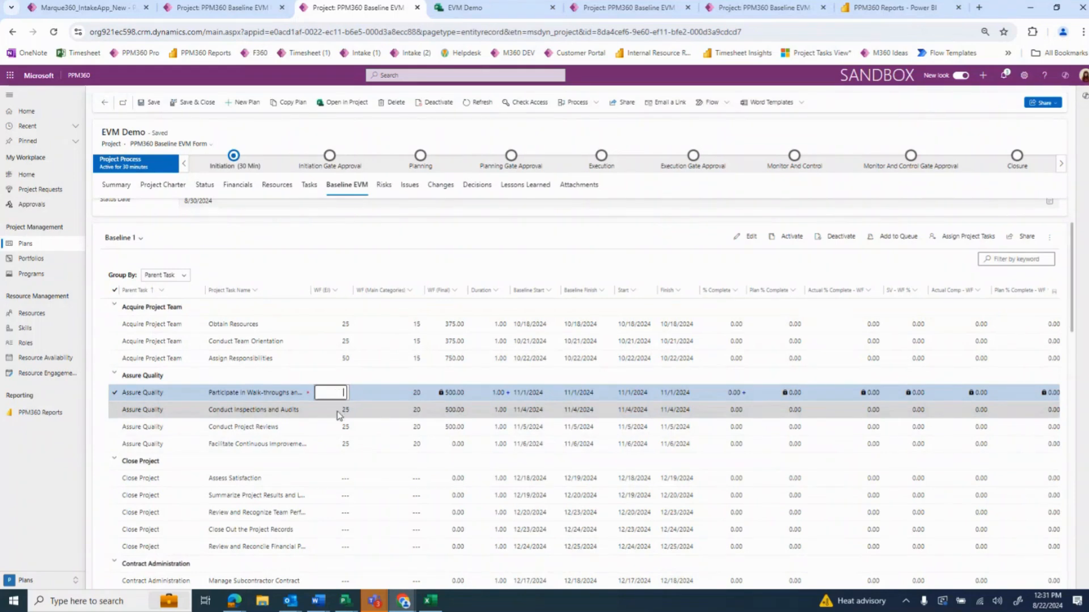
pyautogui.write('50')
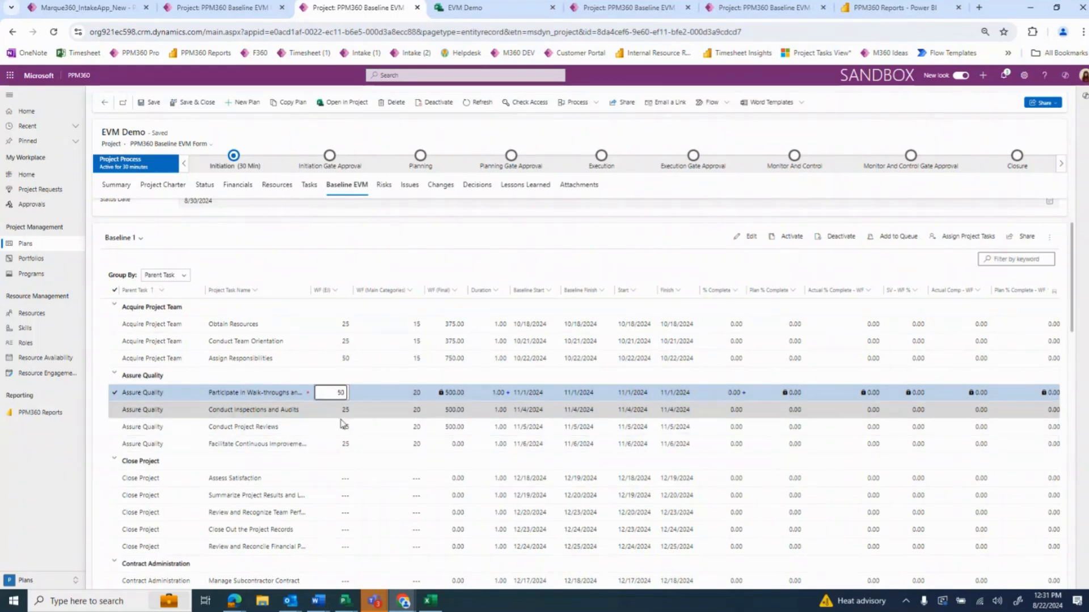
pyautogui.click(345, 413)
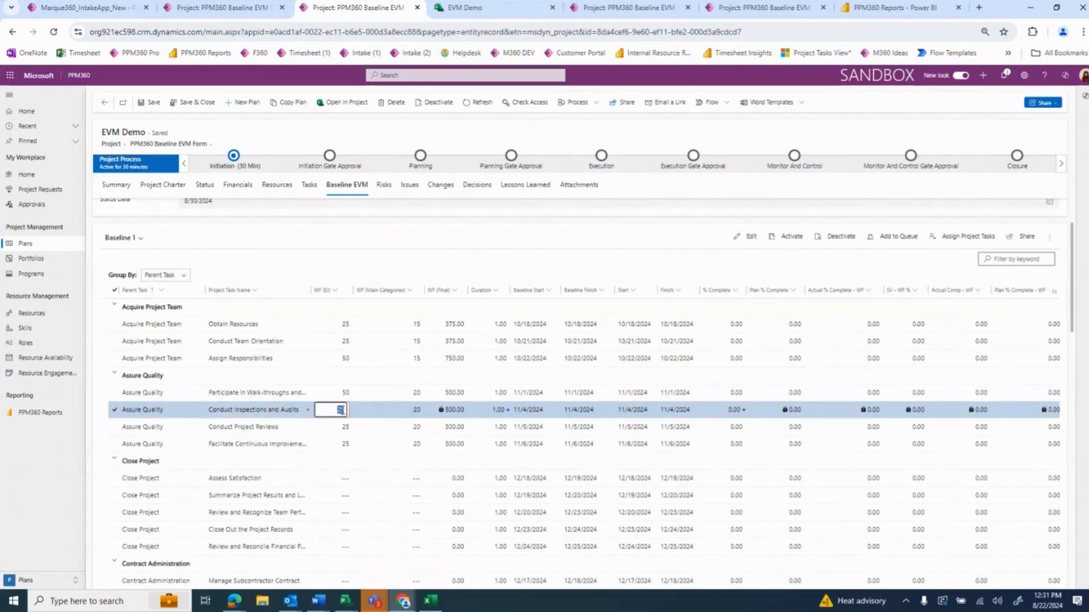
pyautogui.write('10')
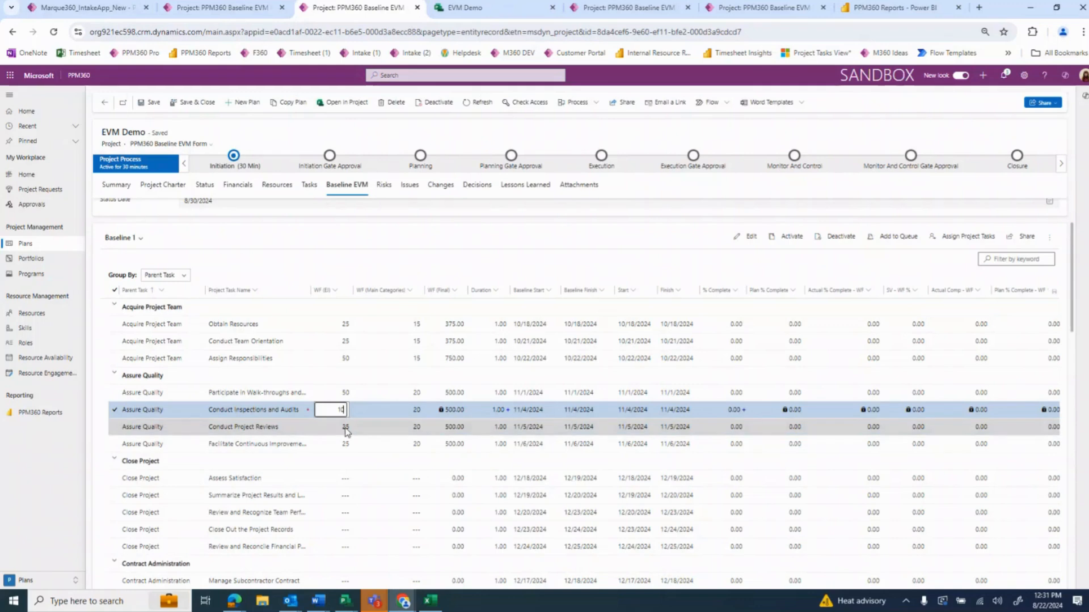
# Set WF (EI) to 20 for Conduct Project Reviews and the Facilitate Continuous Improvement task, and save the project
pyautogui.click(346, 428)
pyautogui.write('2')
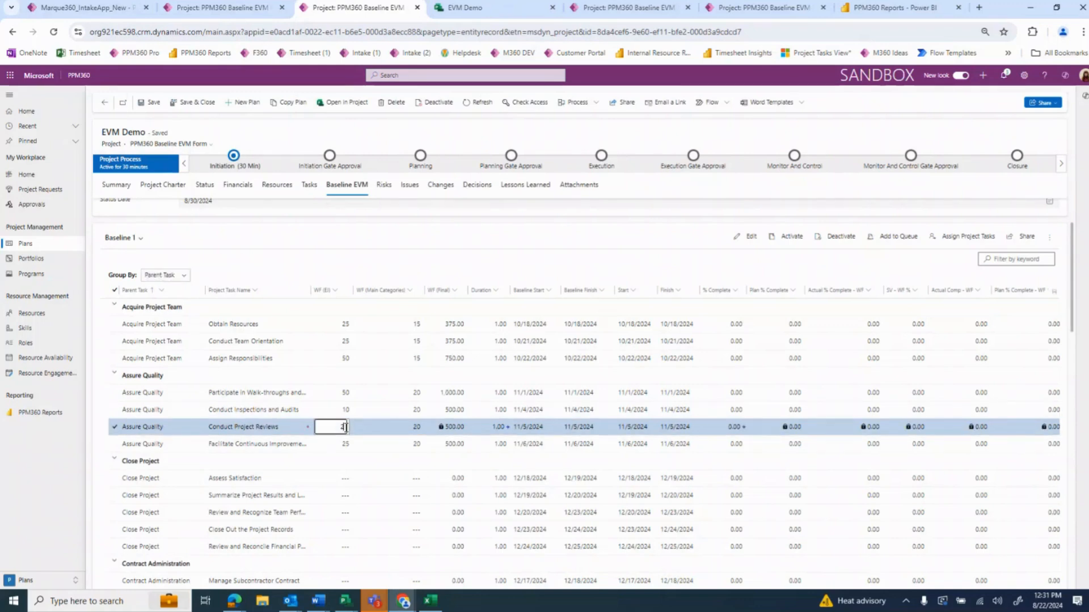
pyautogui.write('0')
pyautogui.click(346, 445)
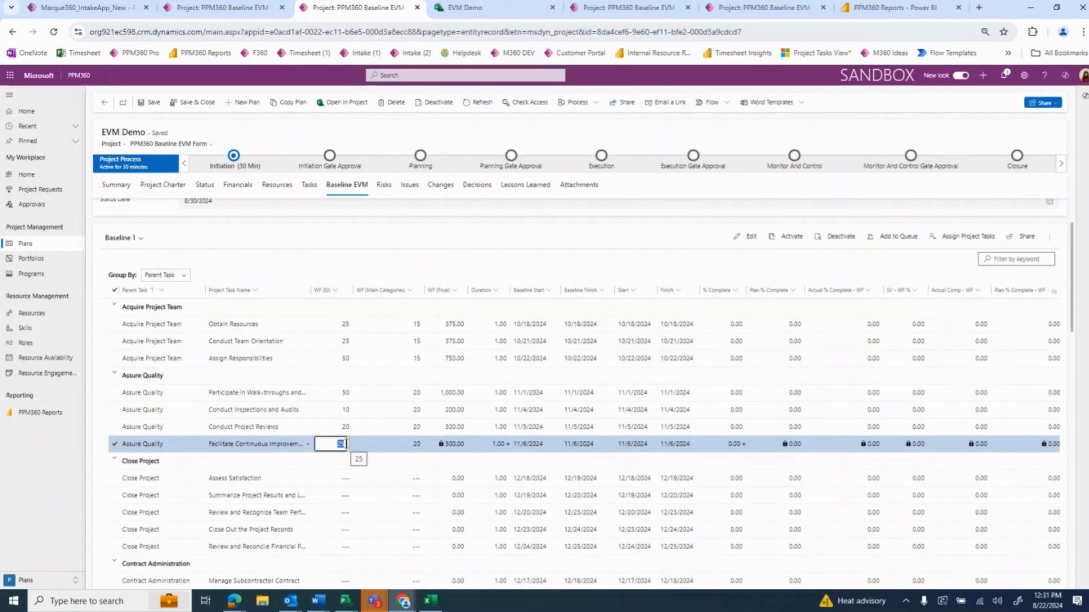
pyautogui.write('20')
pyautogui.click(500, 239)
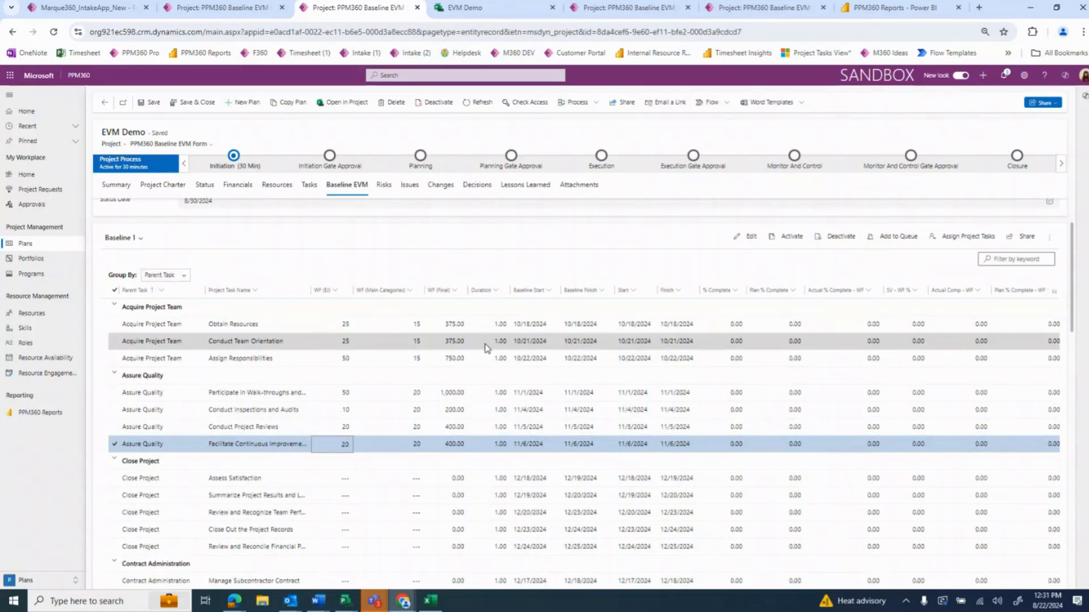
pyautogui.scroll(1, 164, 234)
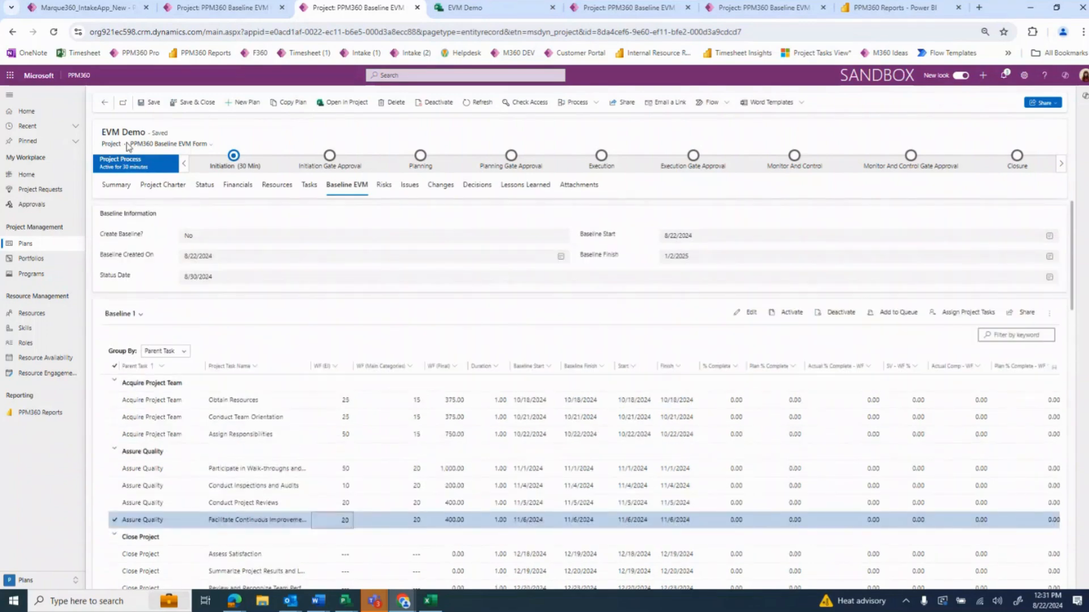
pyautogui.click(152, 103)
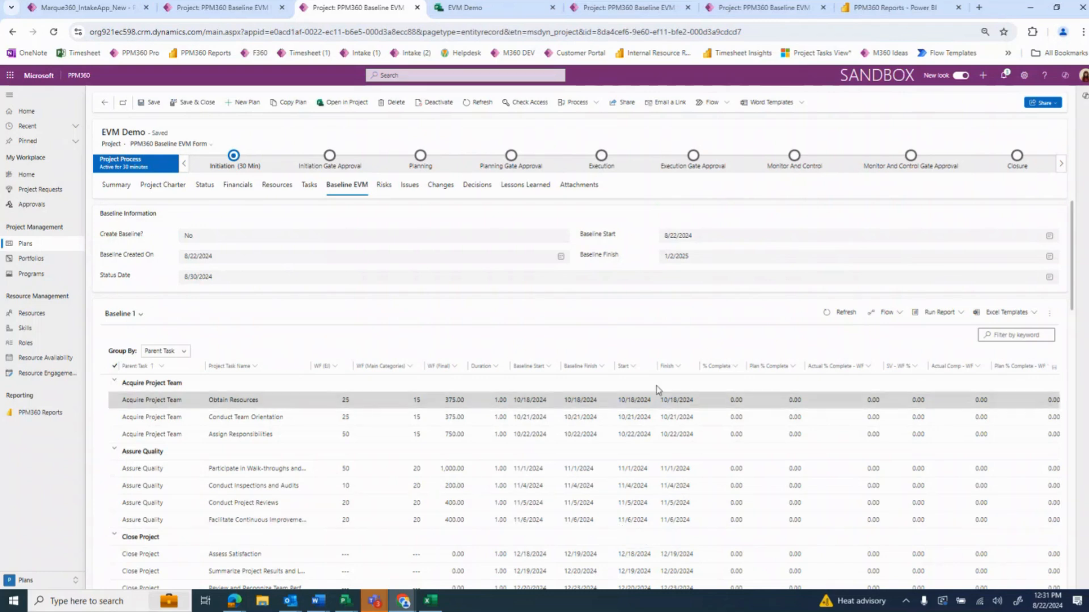
# Remove the Parent Task grouping from the Baseline 1 grid and sort the tasks by Start from oldest to newest
pyautogui.click(170, 351)
pyautogui.click(160, 372)
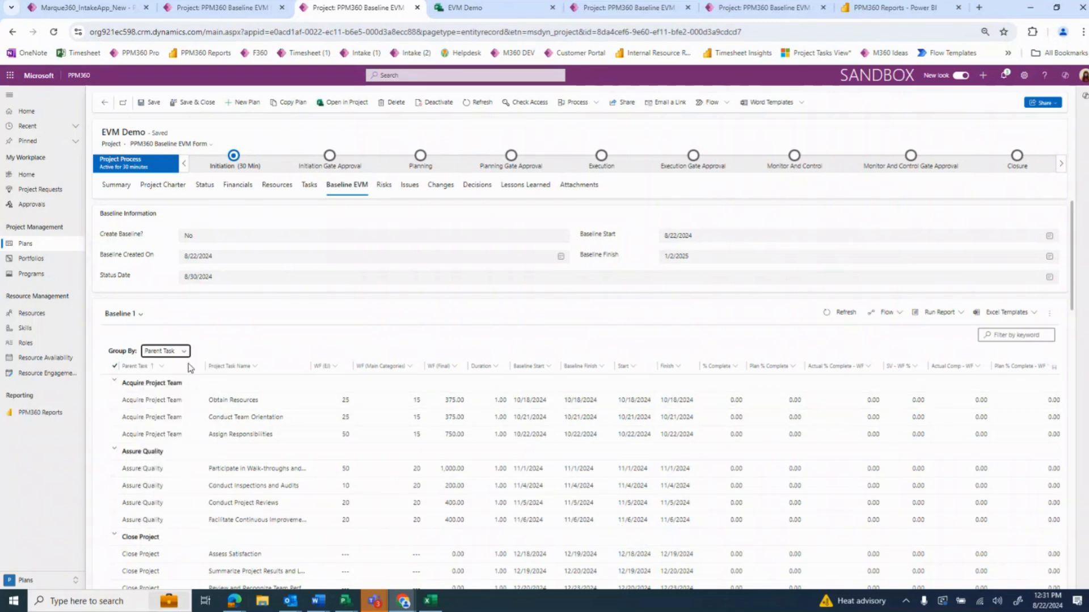
pyautogui.click(634, 366)
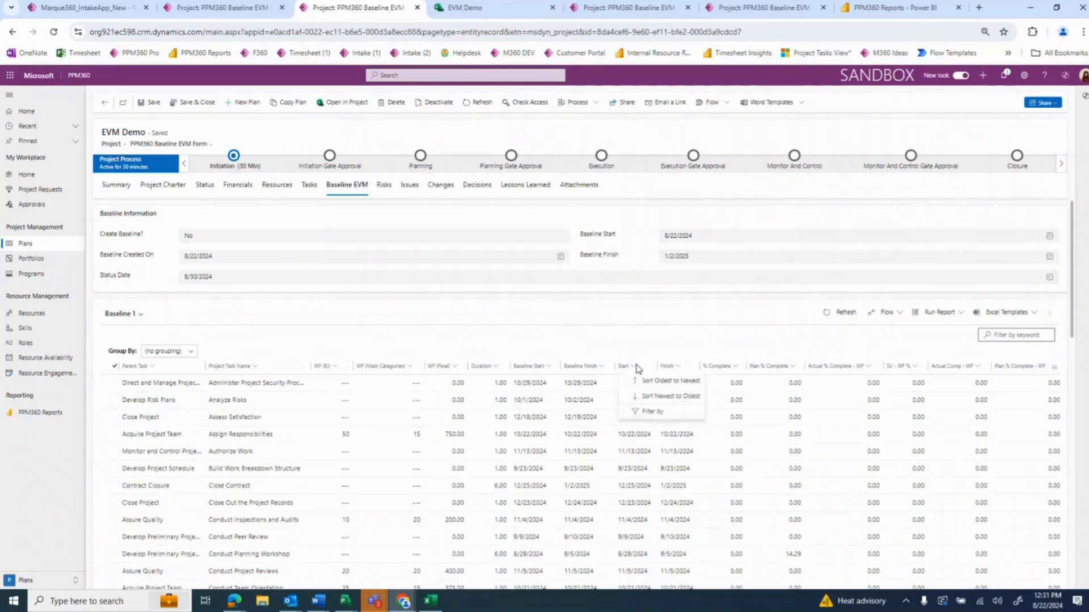
pyautogui.click(658, 384)
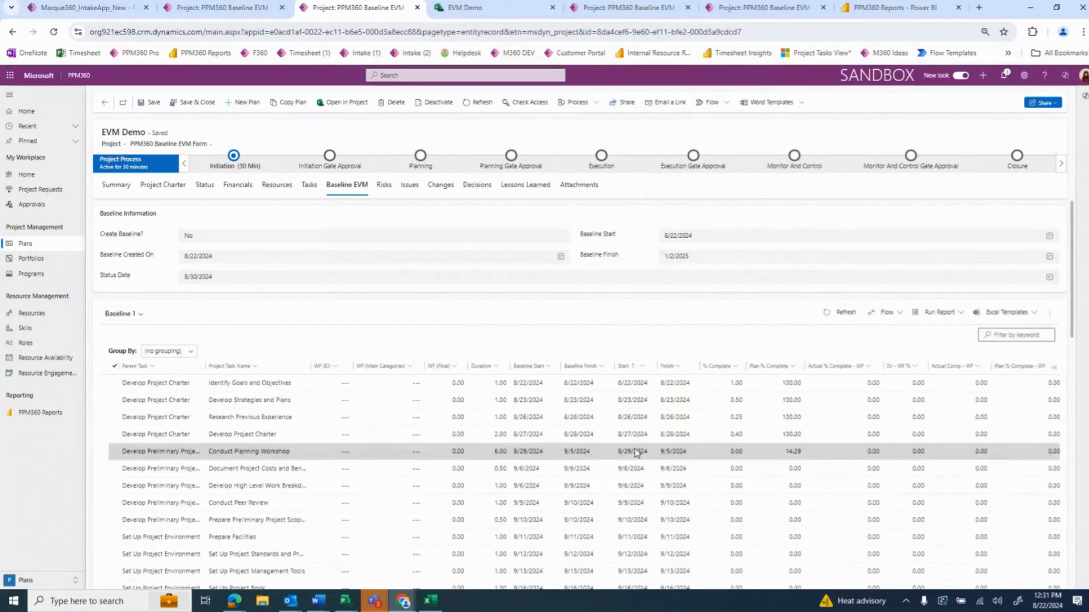
# For the Develop Project Charter tasks in start-date order, set WF (EI) to 15, 20, 50 and 10
pyautogui.click(343, 385)
pyautogui.write('15')
pyautogui.click(344, 401)
pyautogui.write('20')
pyautogui.click(346, 419)
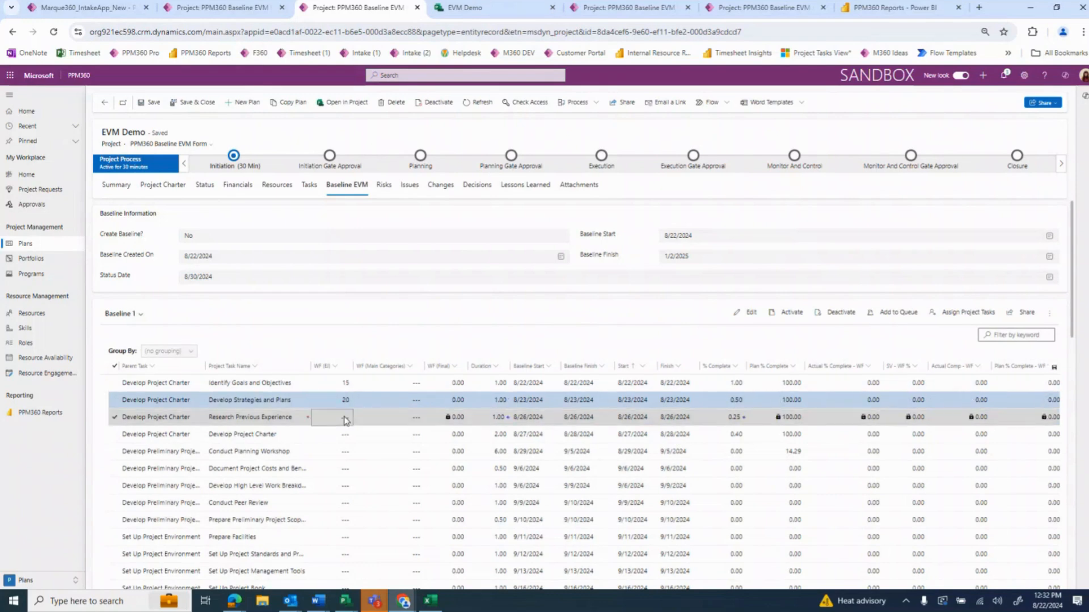
pyautogui.write('50')
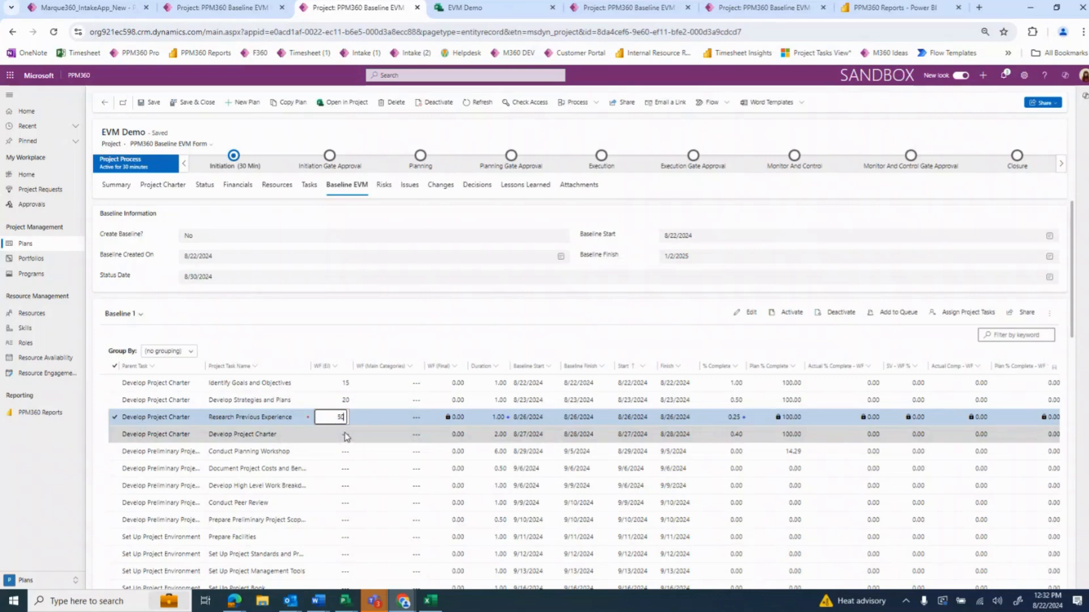
pyautogui.click(346, 435)
pyautogui.write('10')
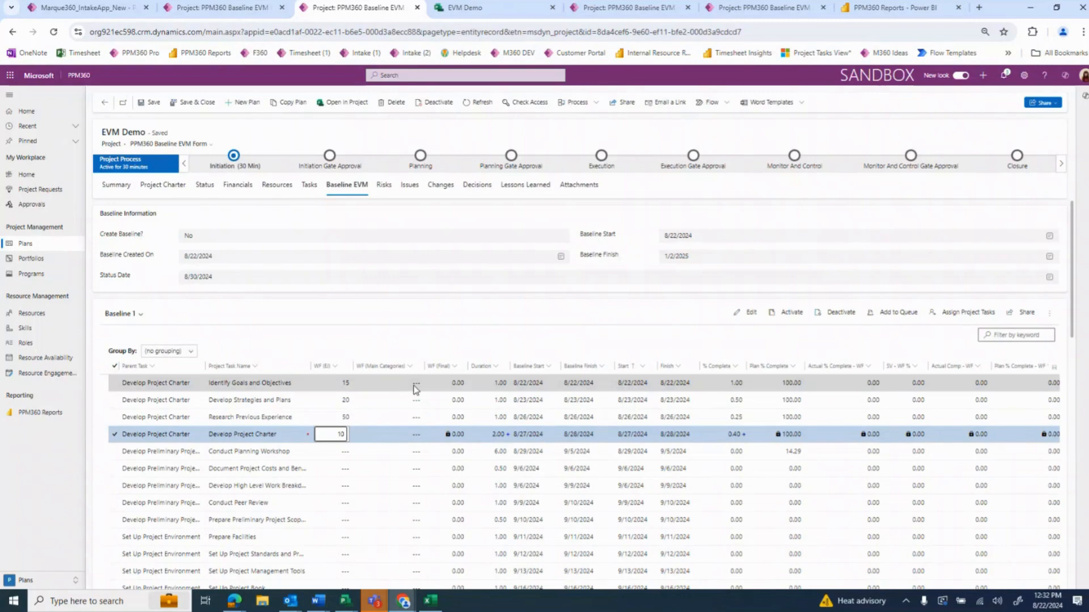
# Set WF (Main Categories) to 10 for each of the four Develop Project Charter tasks
pyautogui.click(413, 386)
pyautogui.write('10')
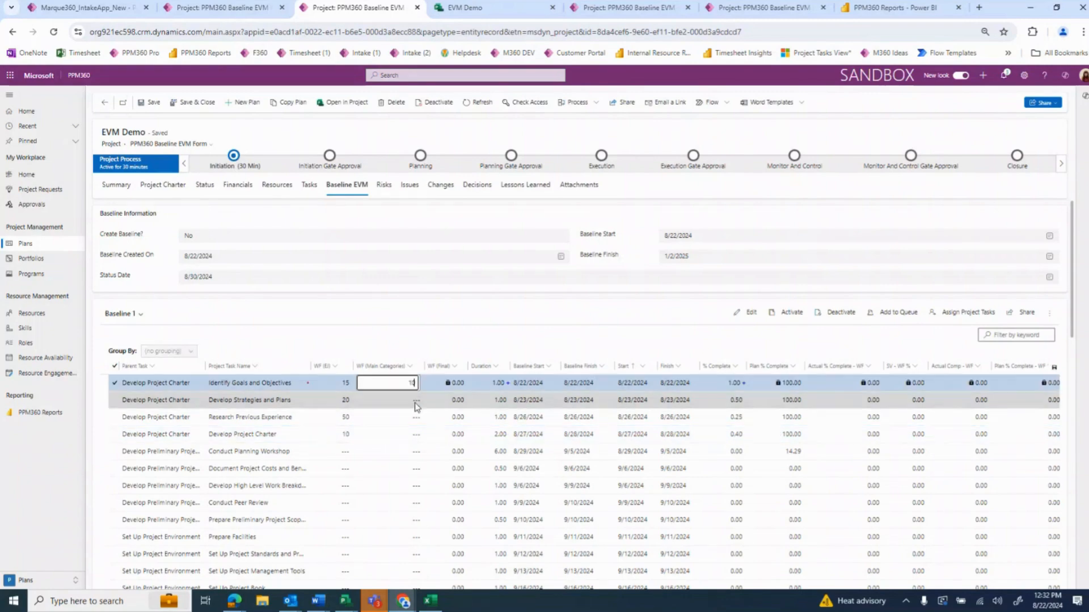
pyautogui.click(416, 400)
pyautogui.write('10')
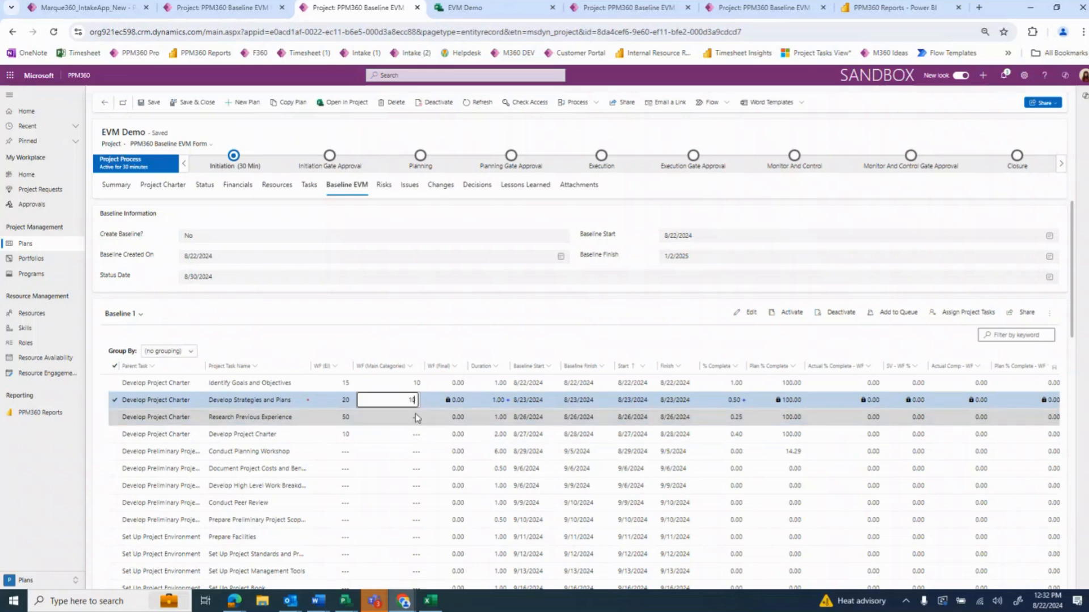
pyautogui.click(416, 421)
pyautogui.write('10')
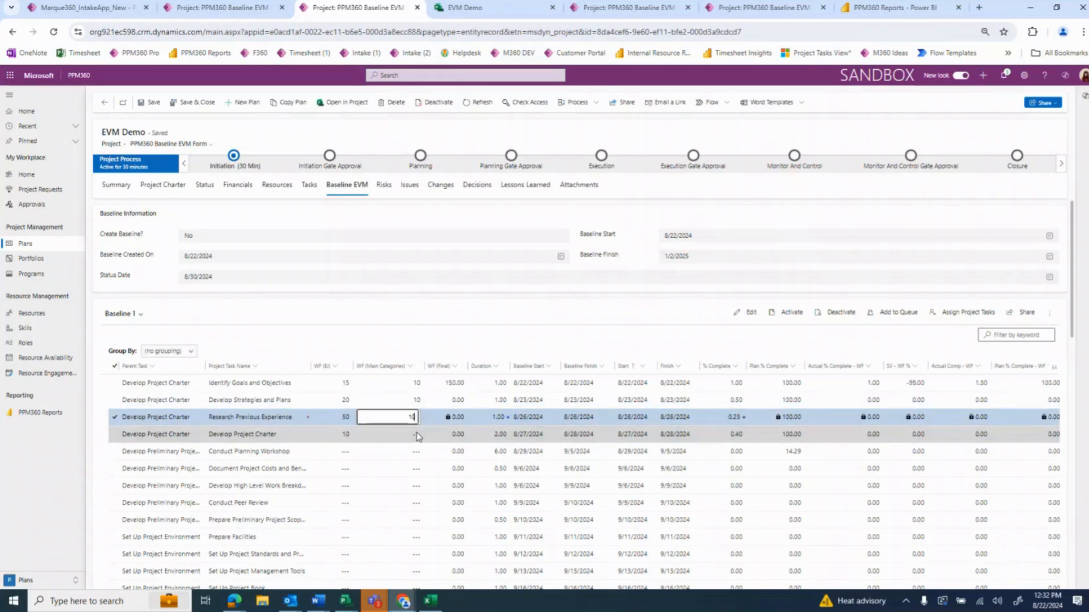
pyautogui.click(417, 436)
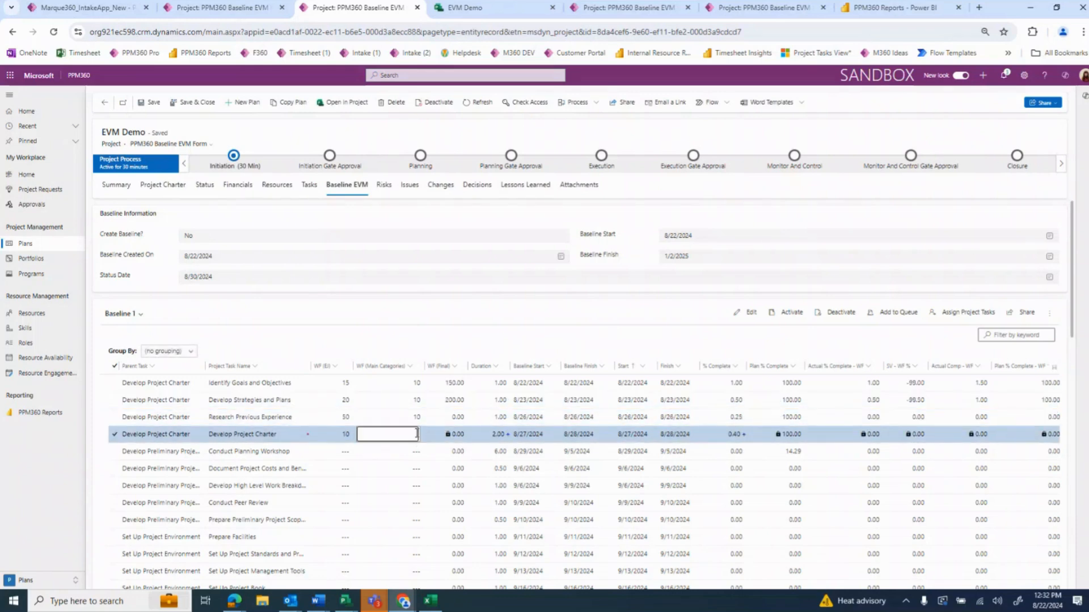
pyautogui.write('10')
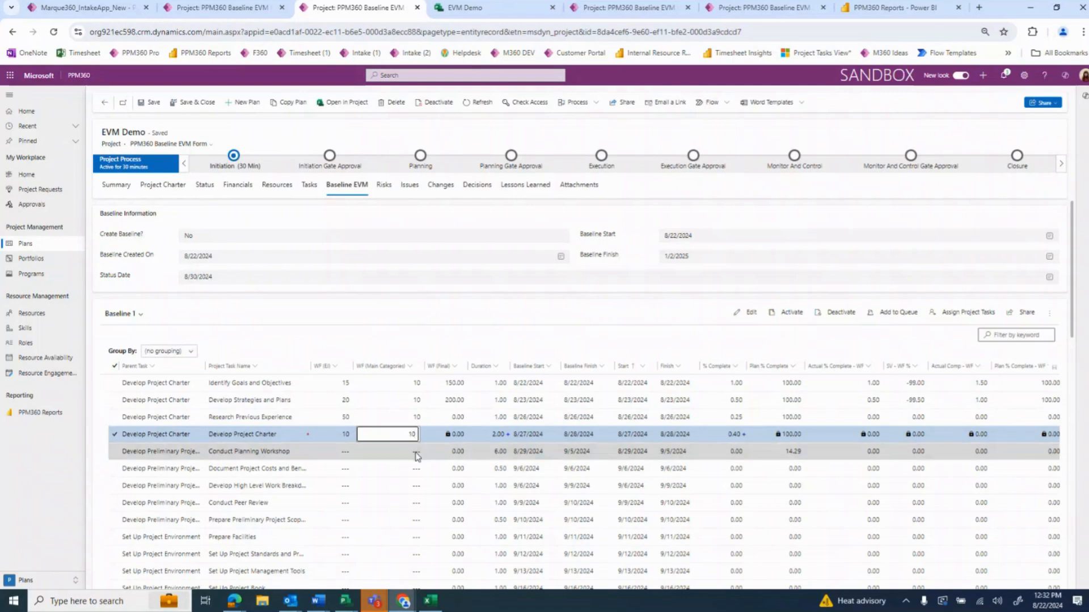
# Set Conduct Planning Workshop to WF (Main Categories) 15 and WF (EI) 25, and Document Project Costs and Benefits to WF (EI) 25
pyautogui.click(417, 453)
pyautogui.write('15')
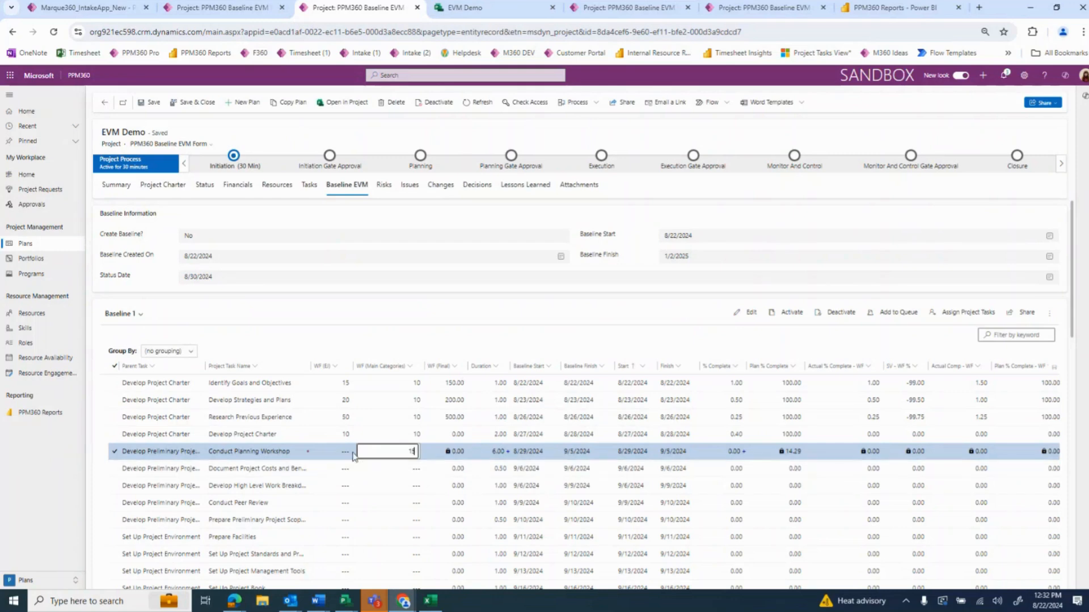
pyautogui.click(347, 453)
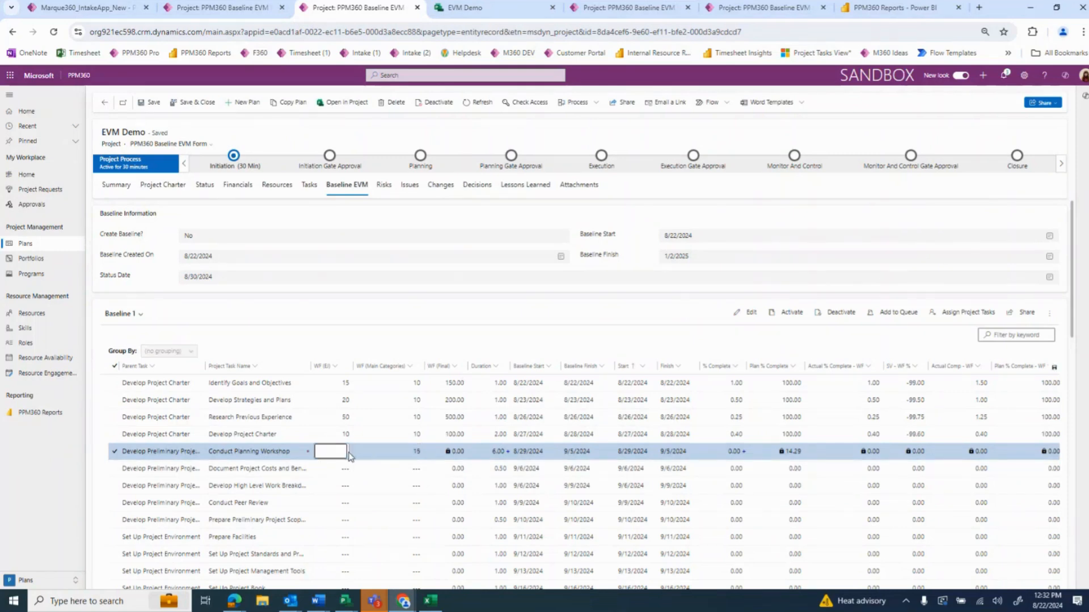
pyautogui.write('25')
pyautogui.click(348, 469)
pyautogui.write('25')
# Set WF (EI) to 40 for the Develop High Level Work Breakdown task and 5 for Conduct Peer Review and Prepare Preliminary Project Scope
pyautogui.click(346, 487)
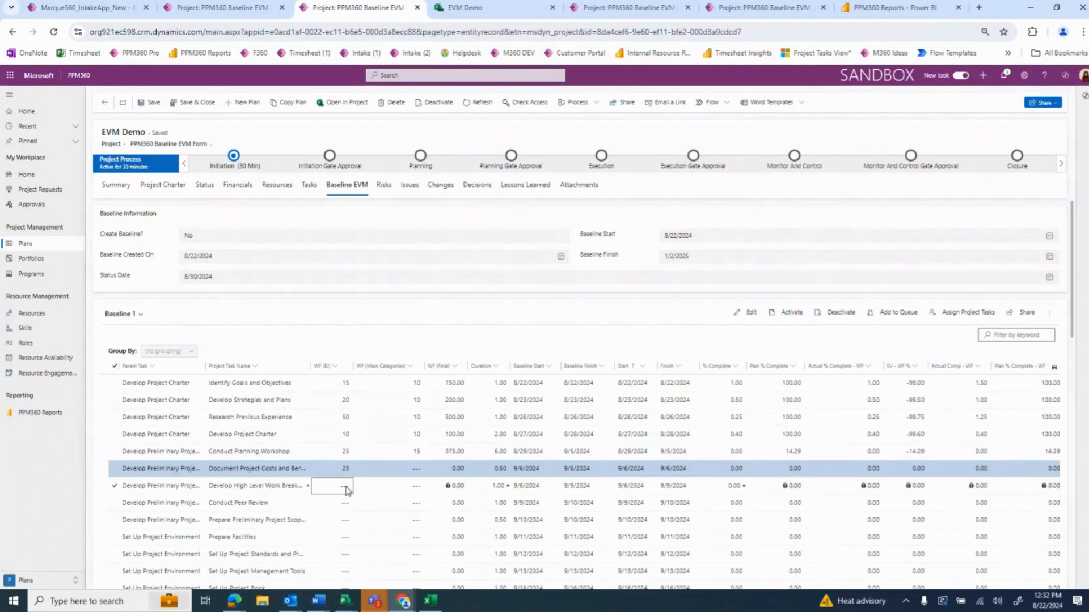
pyautogui.write('4')
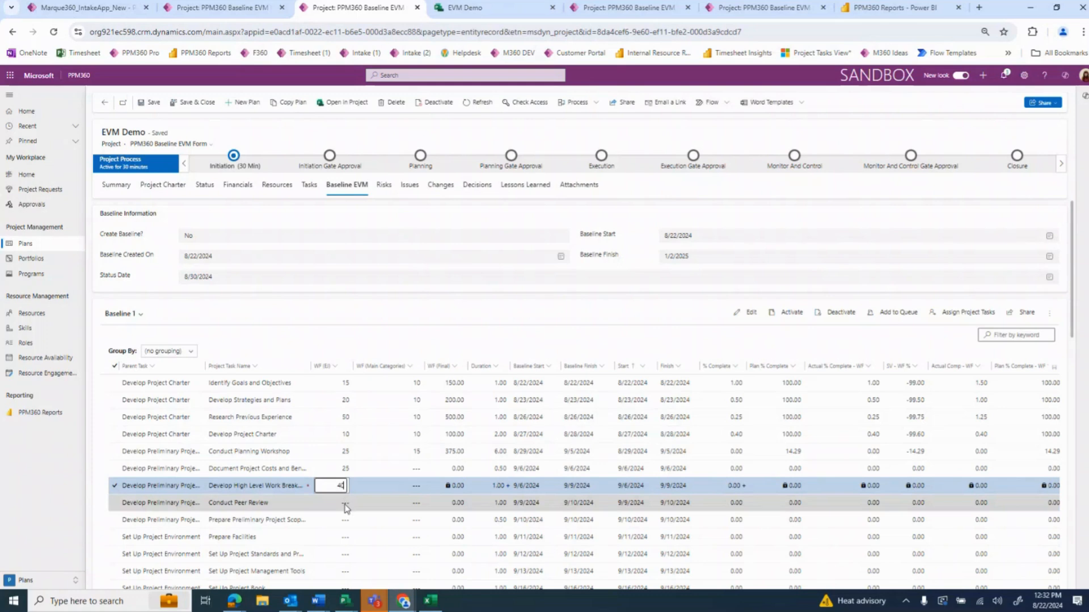
pyautogui.write('0')
pyautogui.click(346, 504)
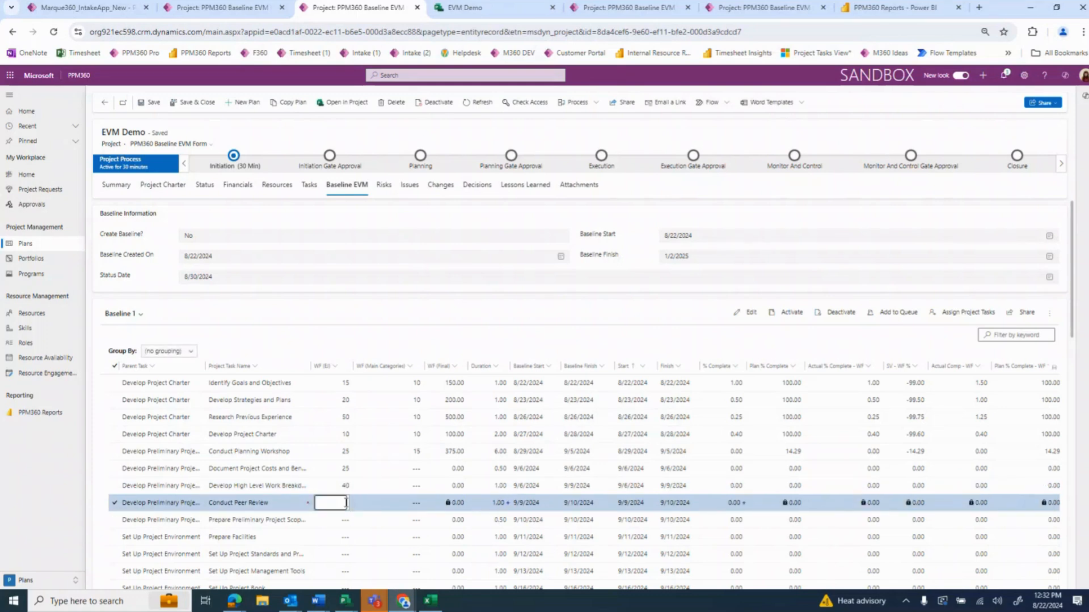
pyautogui.write('5')
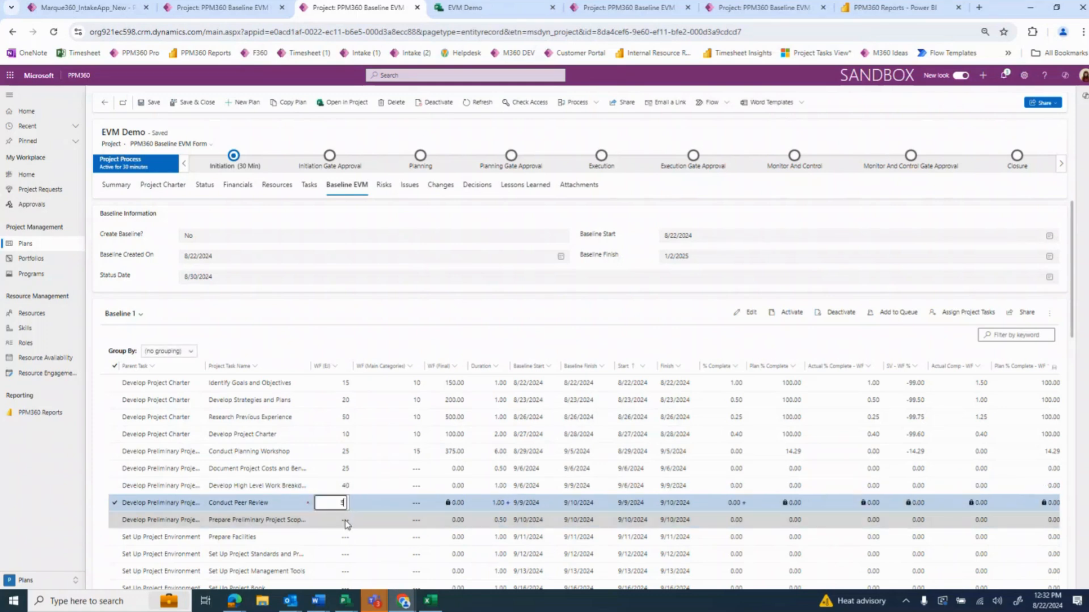
pyautogui.click(347, 521)
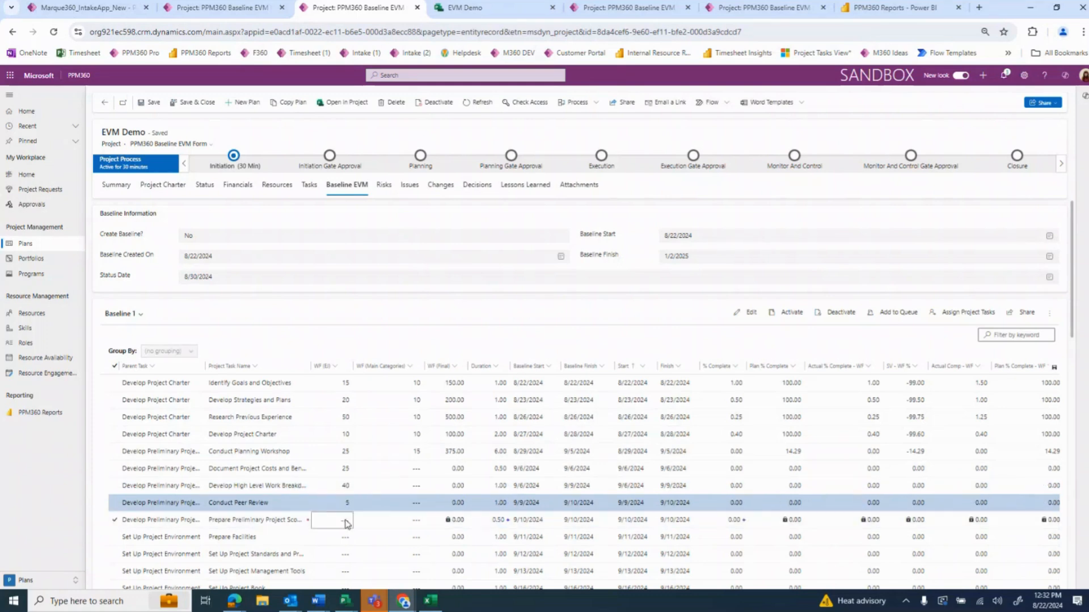
# Set WF (Main Categories) to 15 for the four preliminary project tasks from Document Project Costs and Benefits through Prepare Preliminary Project Scope
pyautogui.click(418, 469)
pyautogui.write('15')
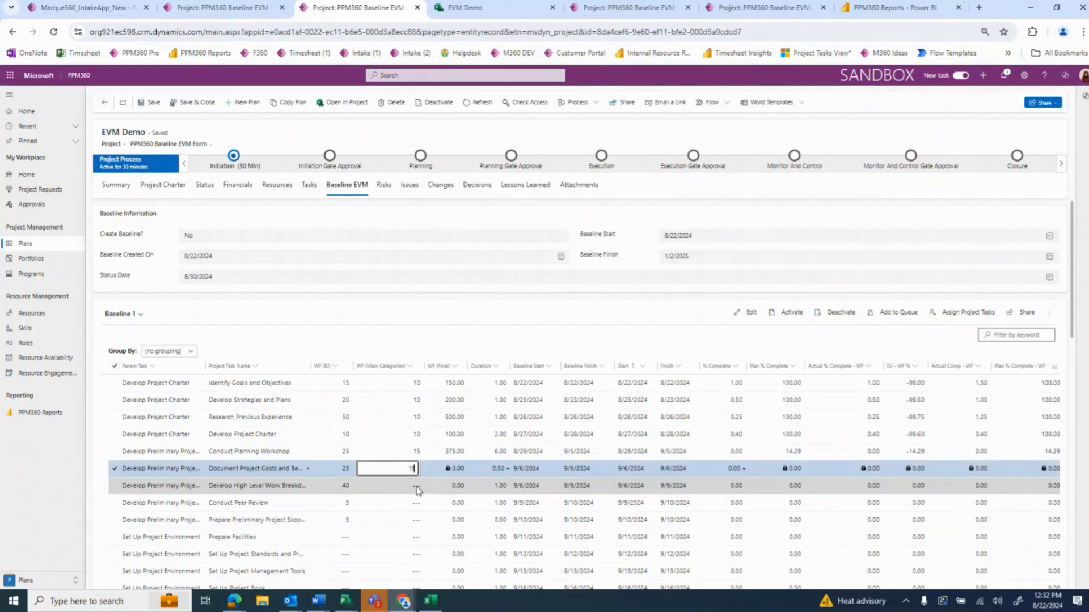
pyautogui.click(416, 488)
pyautogui.write('15')
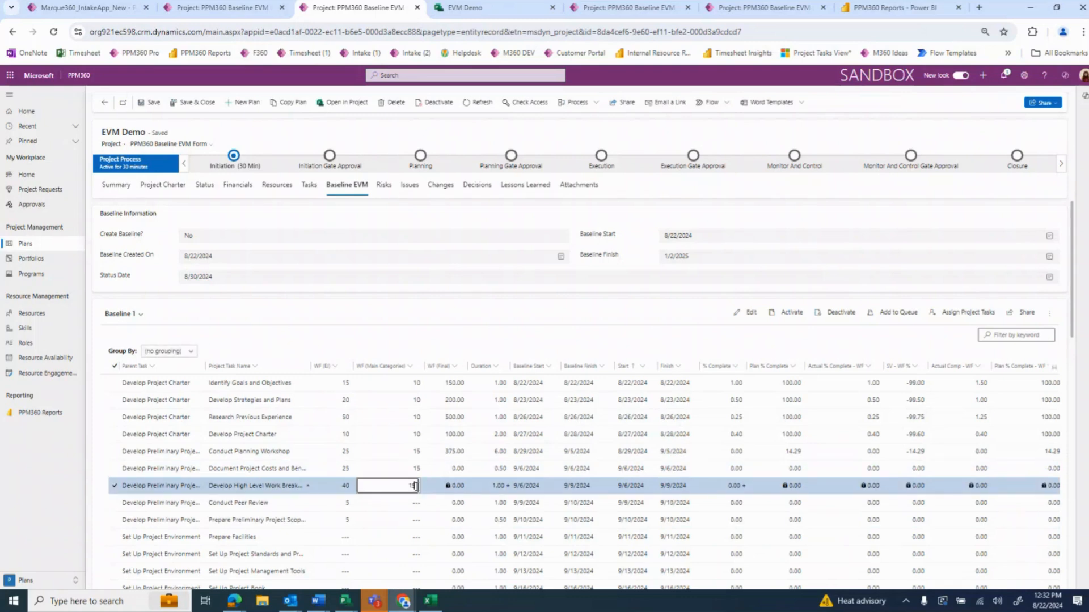
pyautogui.click(418, 504)
pyautogui.write('15')
pyautogui.click(417, 520)
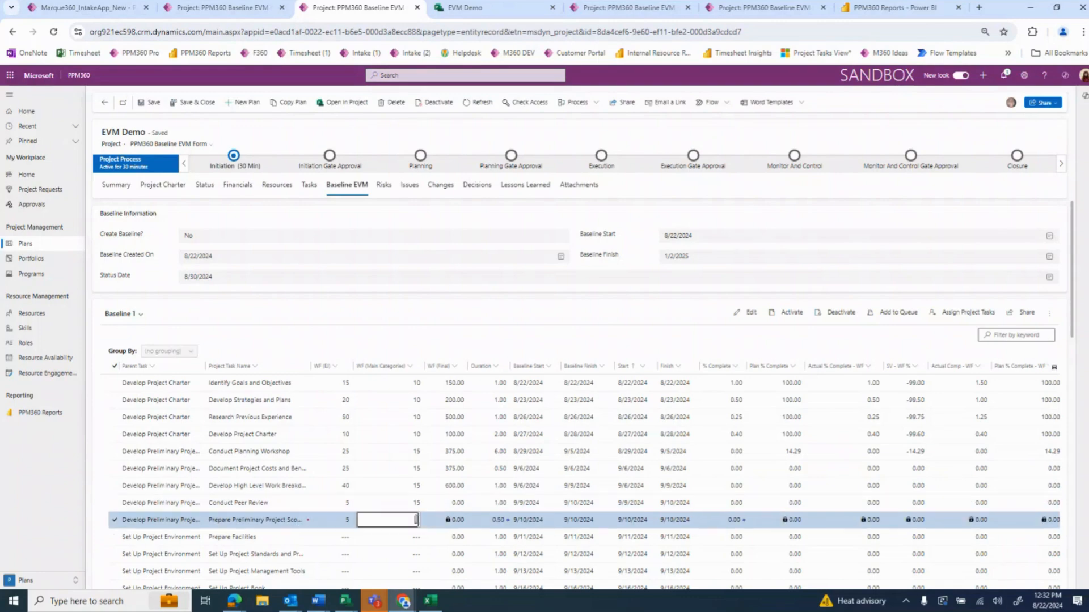
pyautogui.write('15')
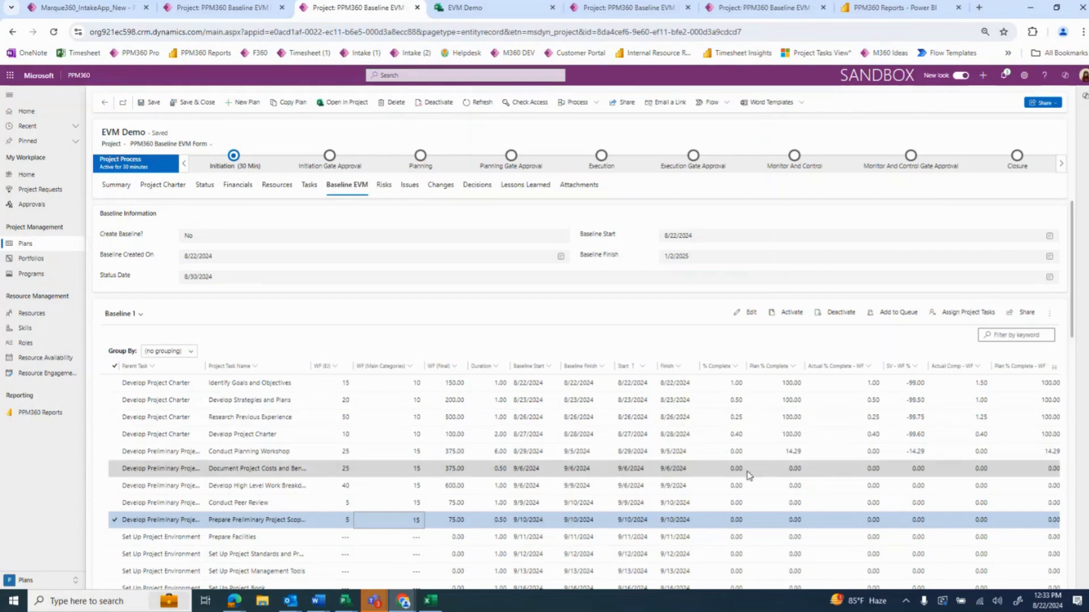
# Examine the weighted actual, plan and schedule variance columns of the Baseline 1 grid, through Plan Comp - WF
pyautogui.scroll(-8, 743, 482)
pyautogui.scroll(-4, 740, 523)
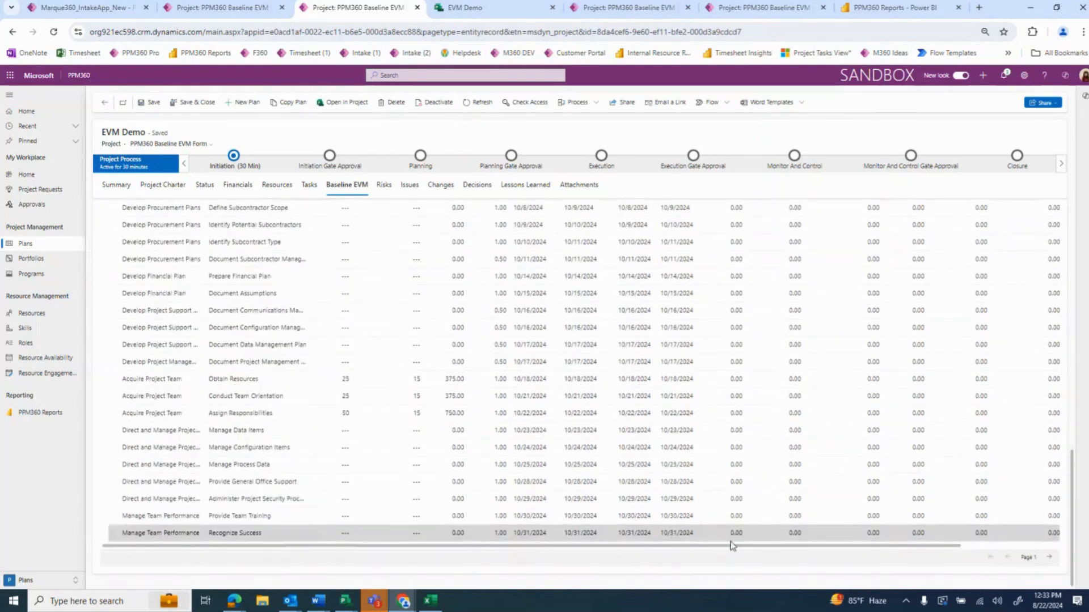
pyautogui.moveTo(899, 546); pyautogui.dragTo(991, 549)
pyautogui.scroll(10, 817, 465)
pyautogui.scroll(2, 796, 481)
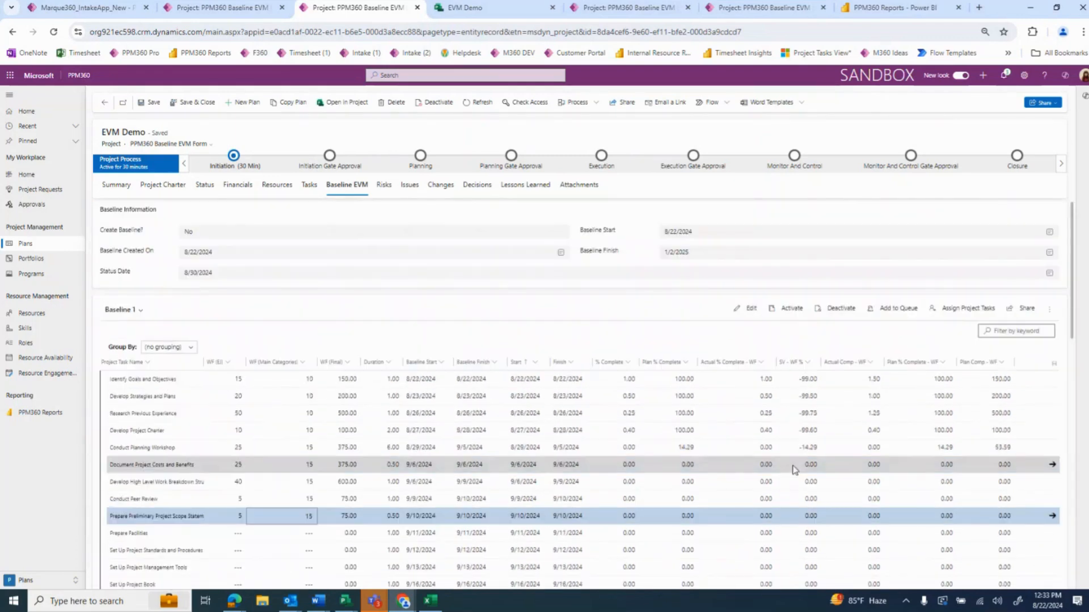
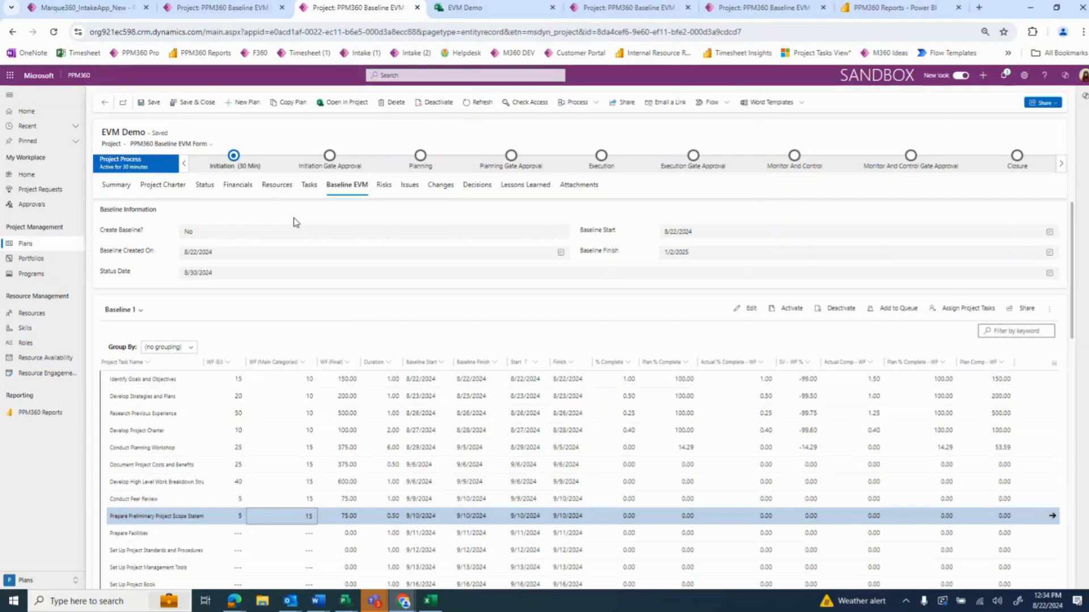
pyautogui.click(139, 311)
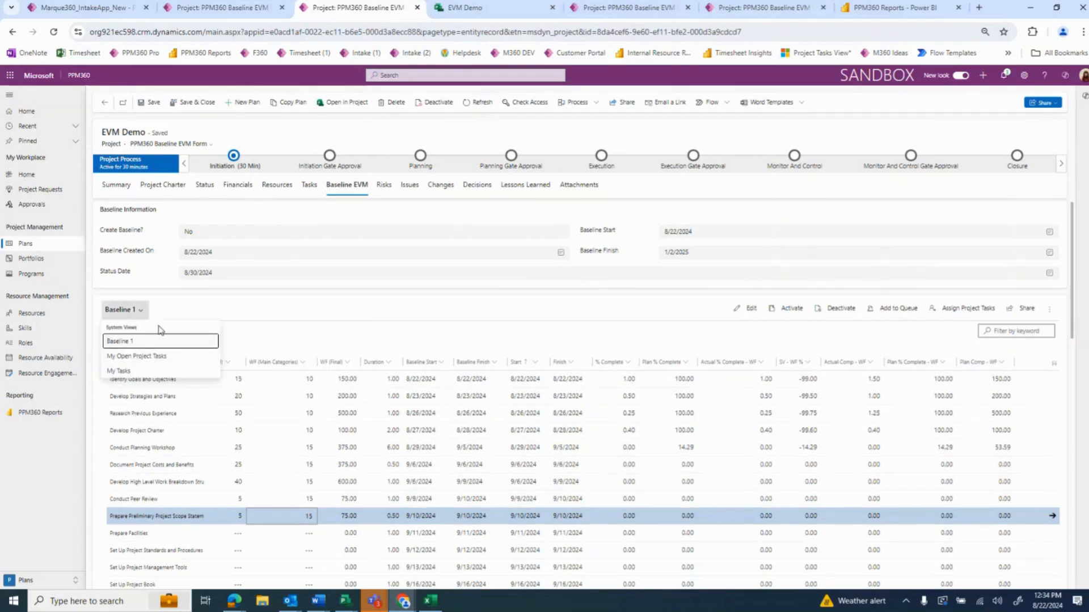
pyautogui.click(274, 324)
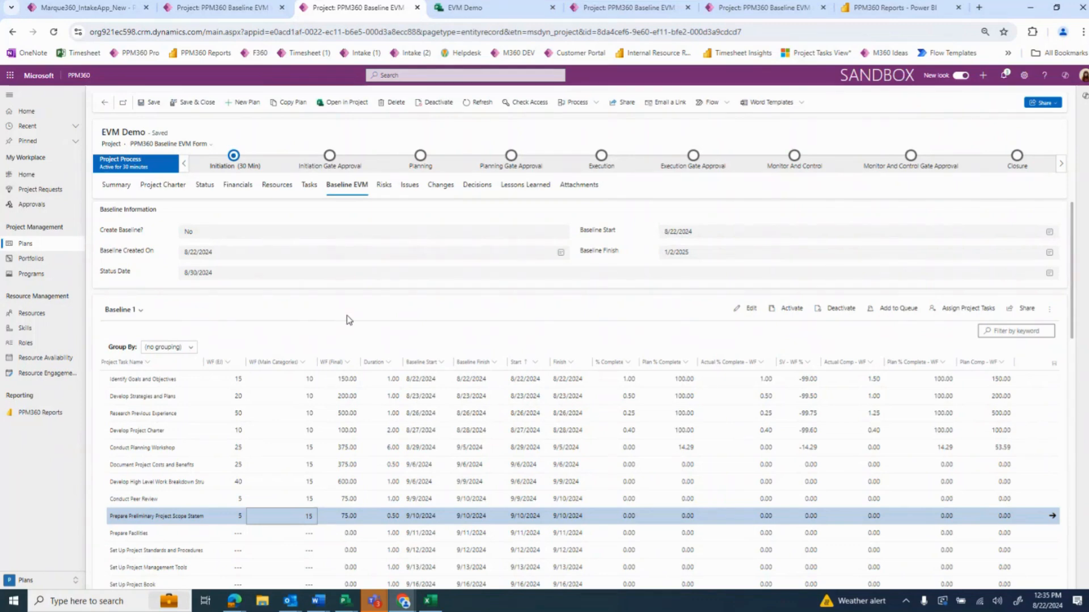
# Group the Baseline 1 tasks by WF (EI) and switch the grouping to Start
pyautogui.click(176, 350)
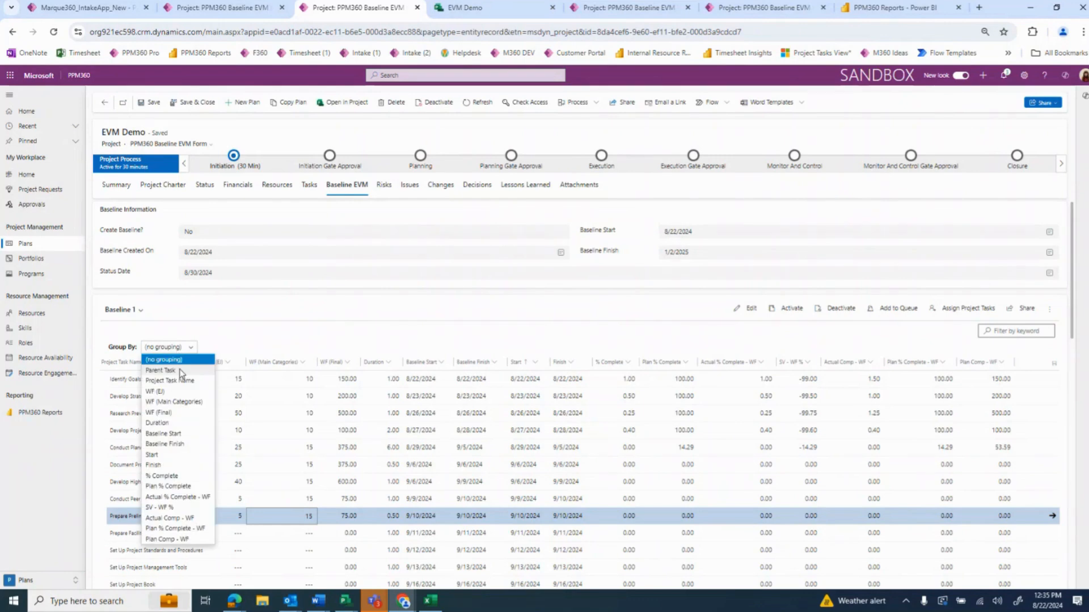
pyautogui.click(182, 393)
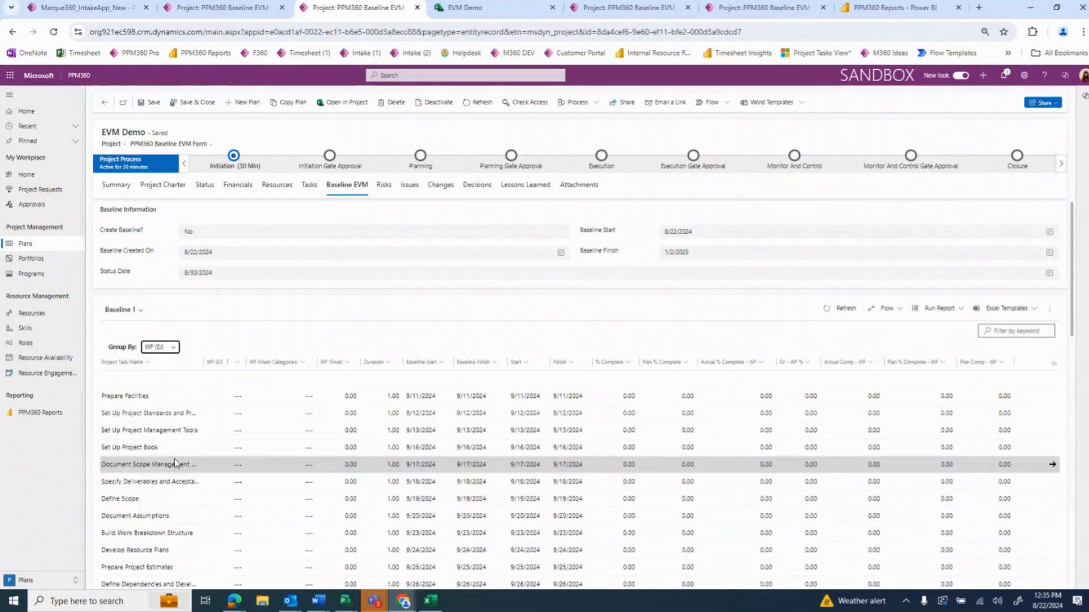
pyautogui.click(169, 348)
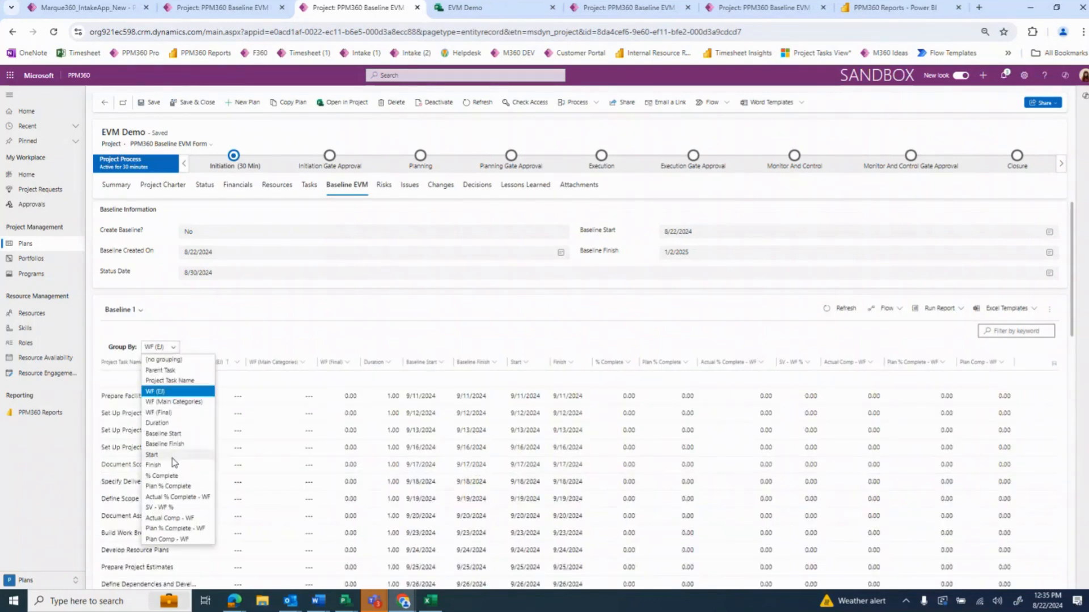
pyautogui.click(162, 455)
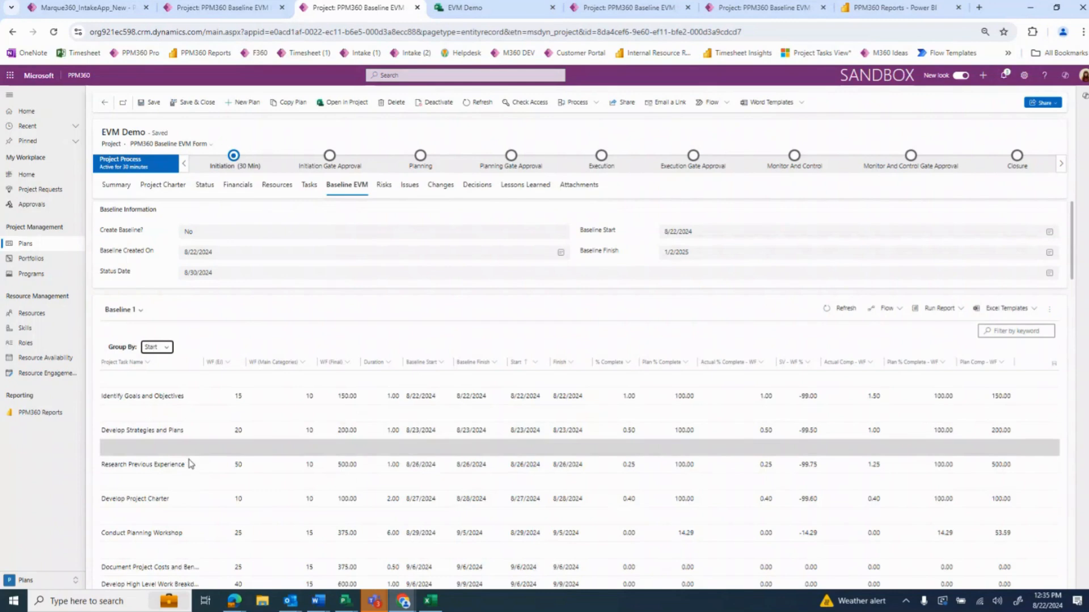
pyautogui.scroll(-3, 187, 483)
pyautogui.scroll(3, 188, 483)
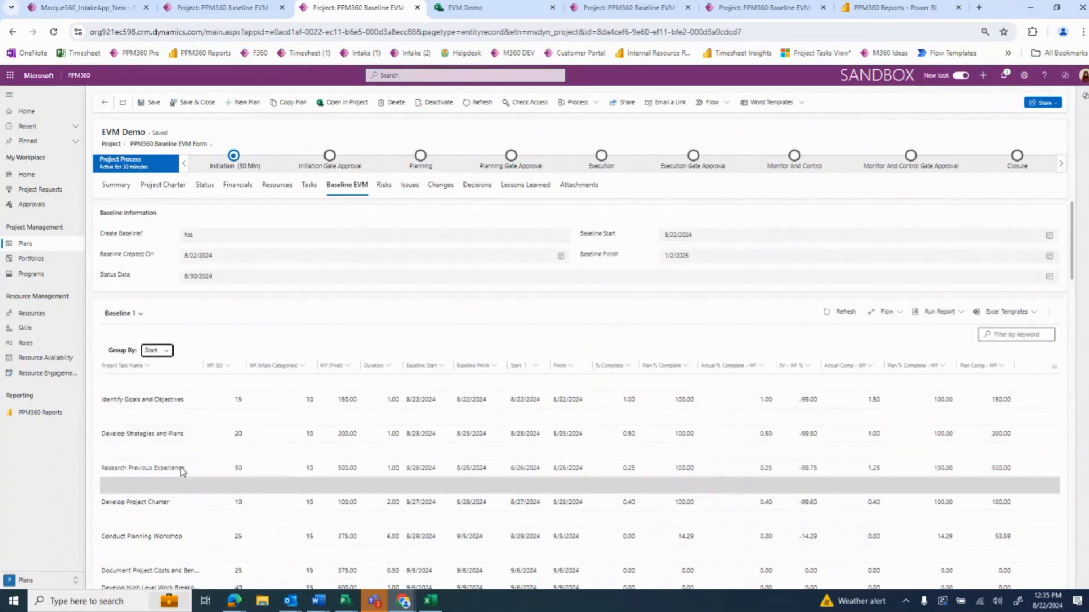
# Regroup the Baseline 1 tasks by Parent Task and switch the grouping to % Complete
pyautogui.click(161, 351)
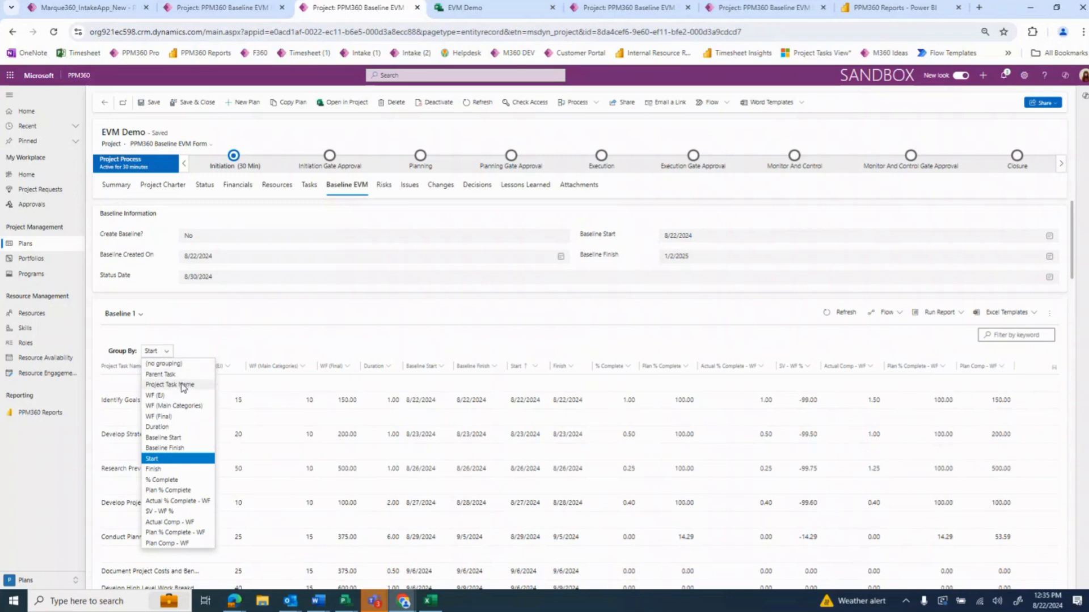
pyautogui.click(180, 375)
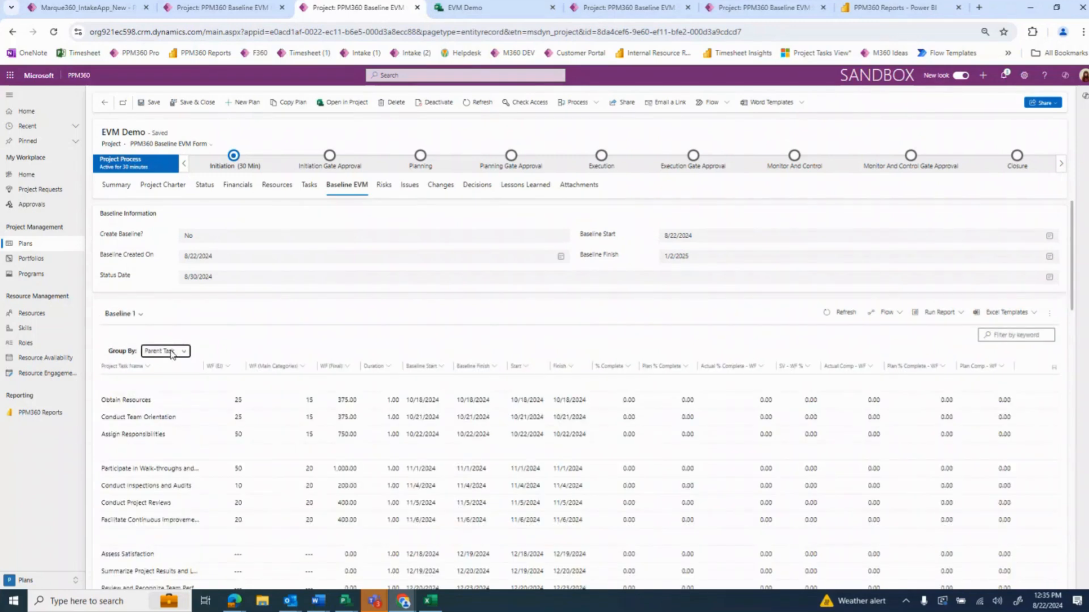
pyautogui.click(172, 354)
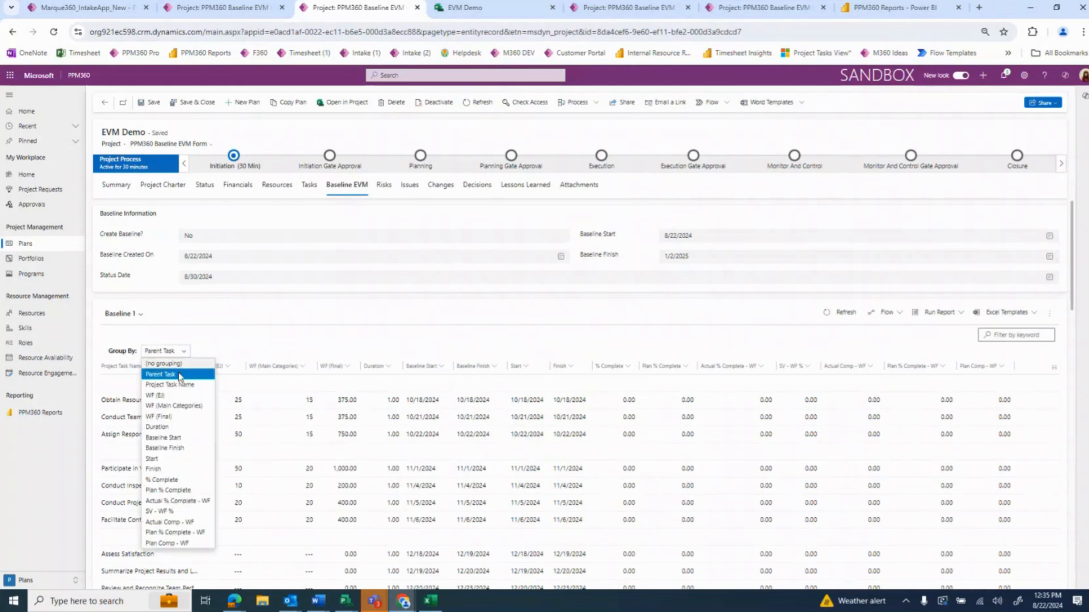
pyautogui.click(174, 481)
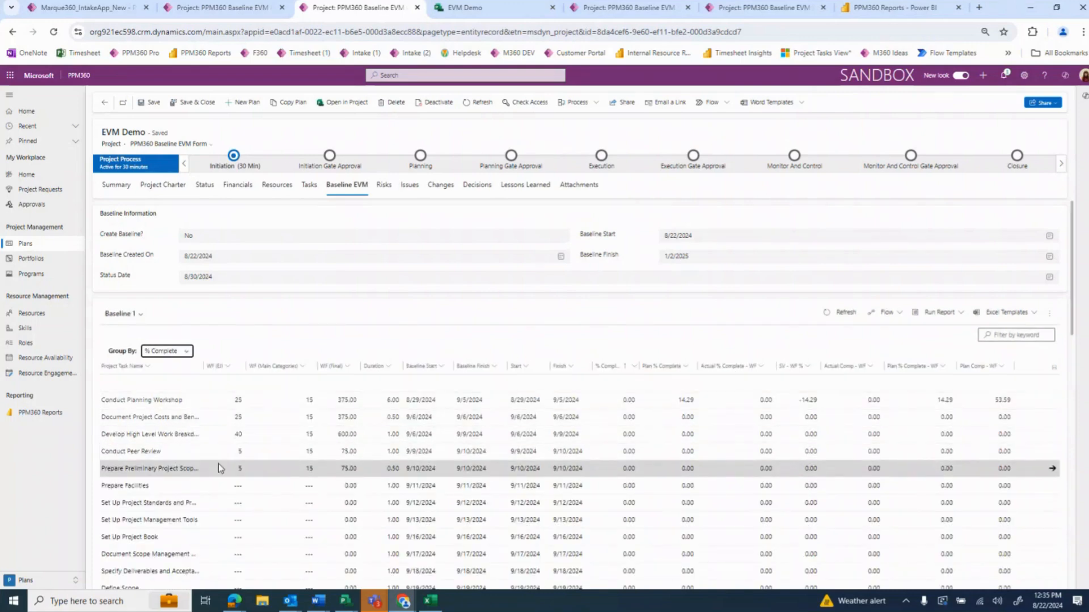
# Group the Baseline 1 tasks by SV - WF % and look through the grouped rows
pyautogui.click(181, 352)
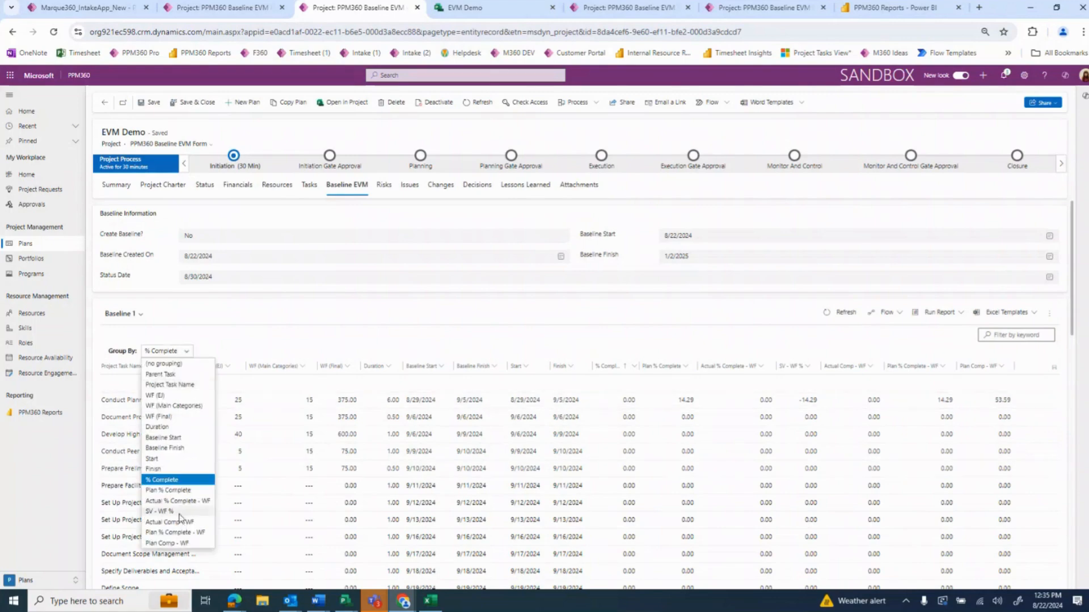
pyautogui.click(179, 512)
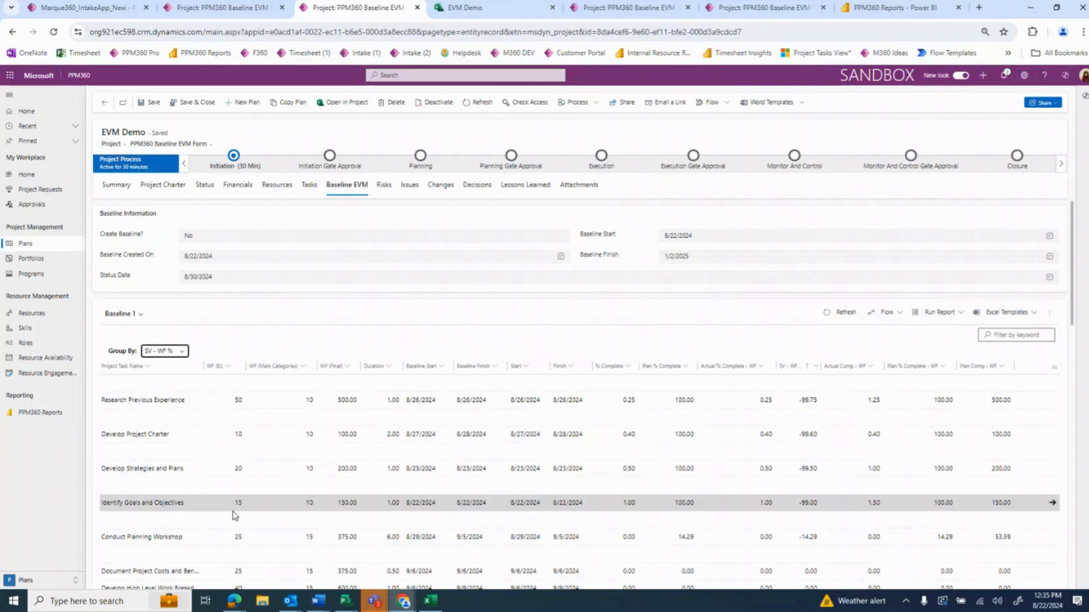
pyautogui.scroll(-1, 223, 518)
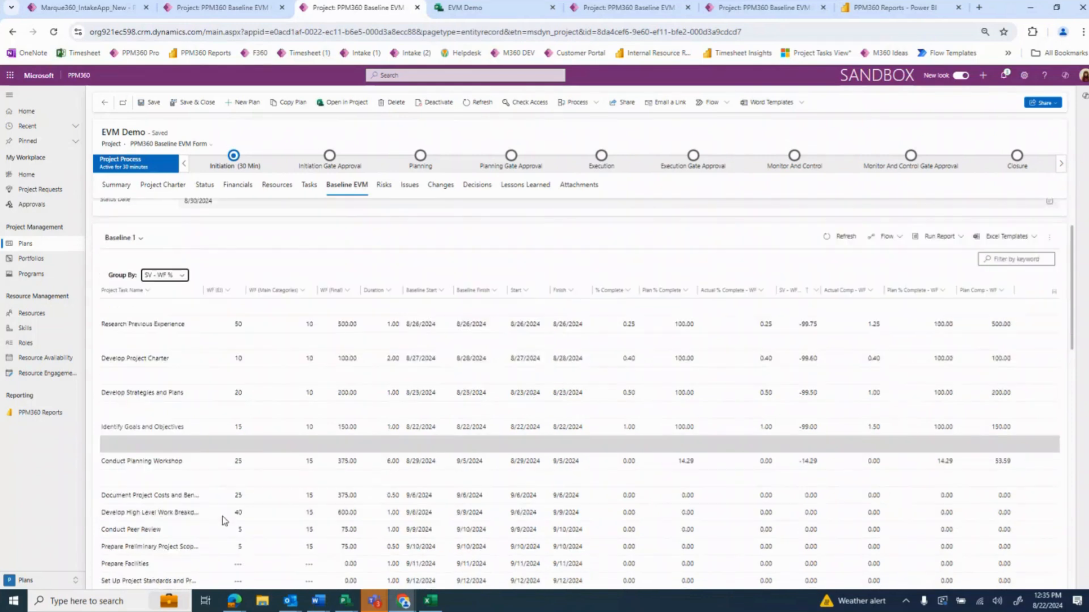
pyautogui.scroll(1, 223, 518)
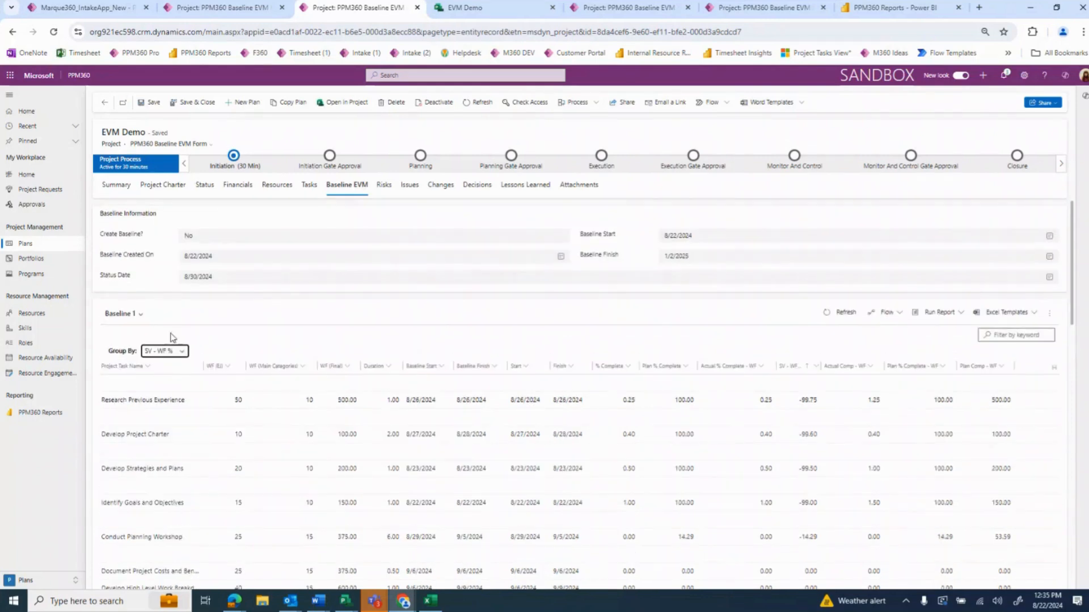
# Remove the grouping from the Baseline 1 grid and sort its tasks by Start date, earliest first
pyautogui.click(172, 351)
pyautogui.click(178, 366)
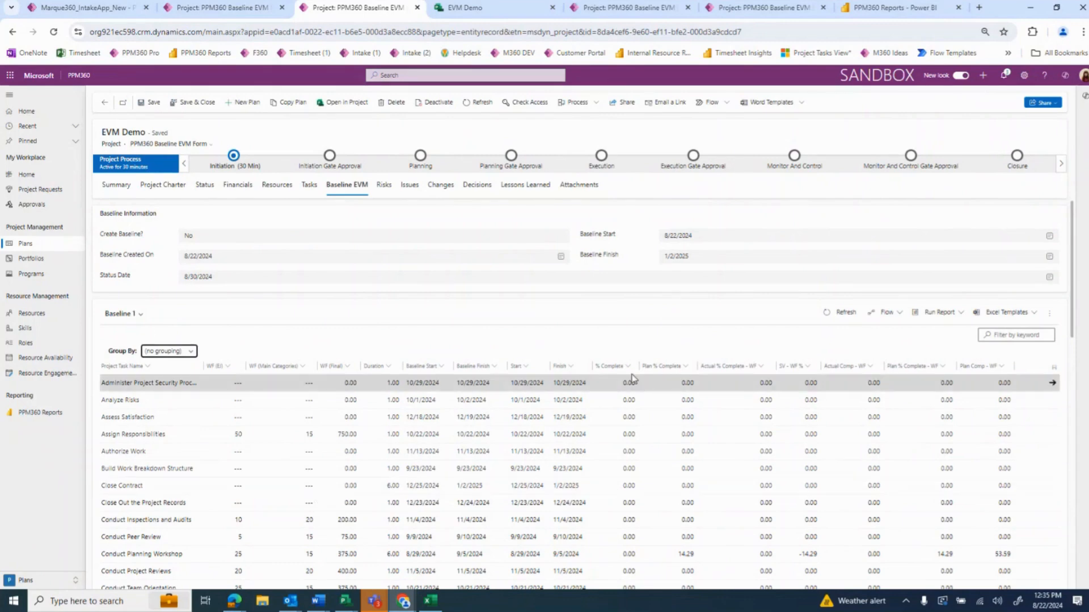
pyautogui.click(515, 368)
pyautogui.click(536, 382)
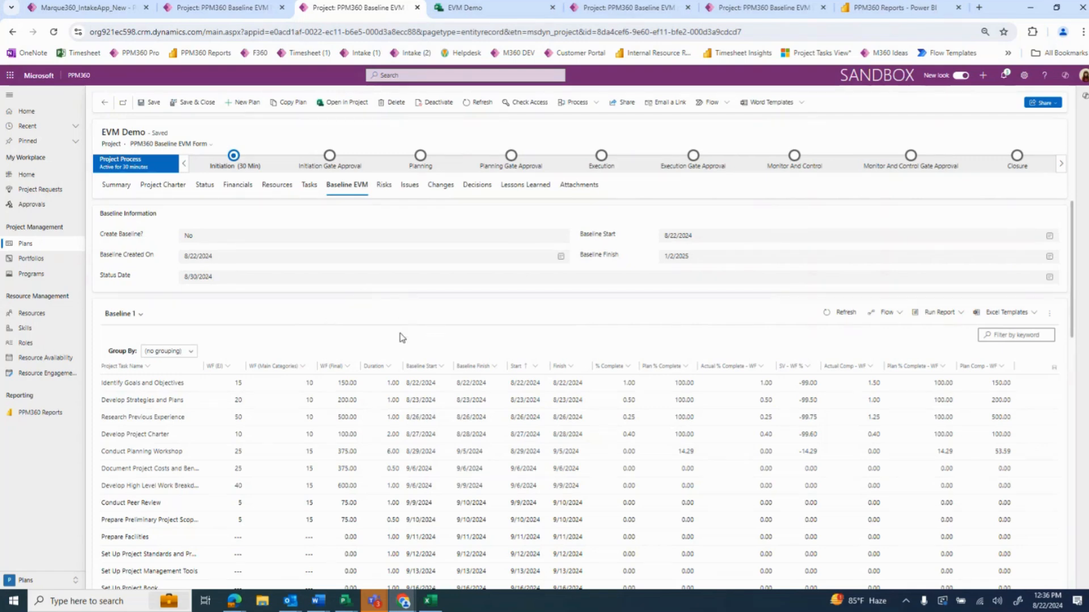
# Change how the Baseline 1 tasks are shown to the grid layout with row checkboxes and a Parent Task column
pyautogui.scroll(-1, 485, 323)
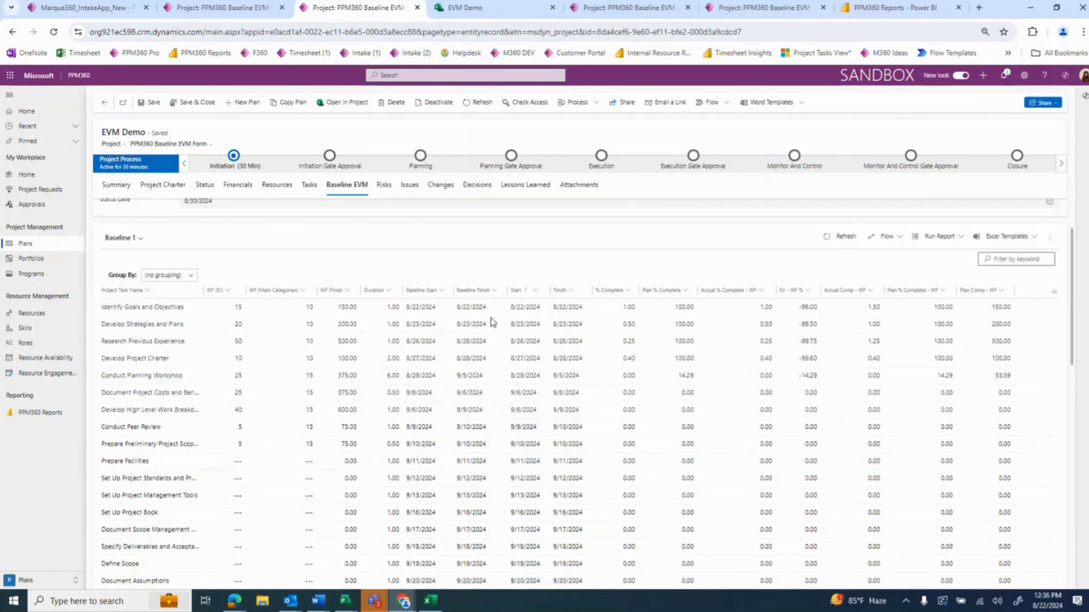
pyautogui.click(343, 292)
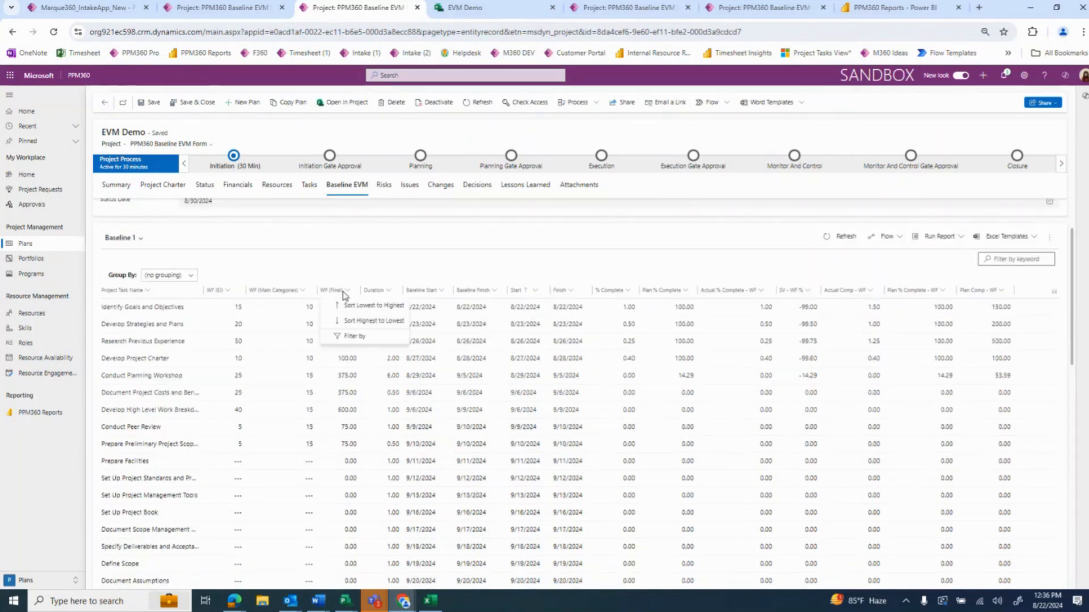
pyautogui.click(1050, 238)
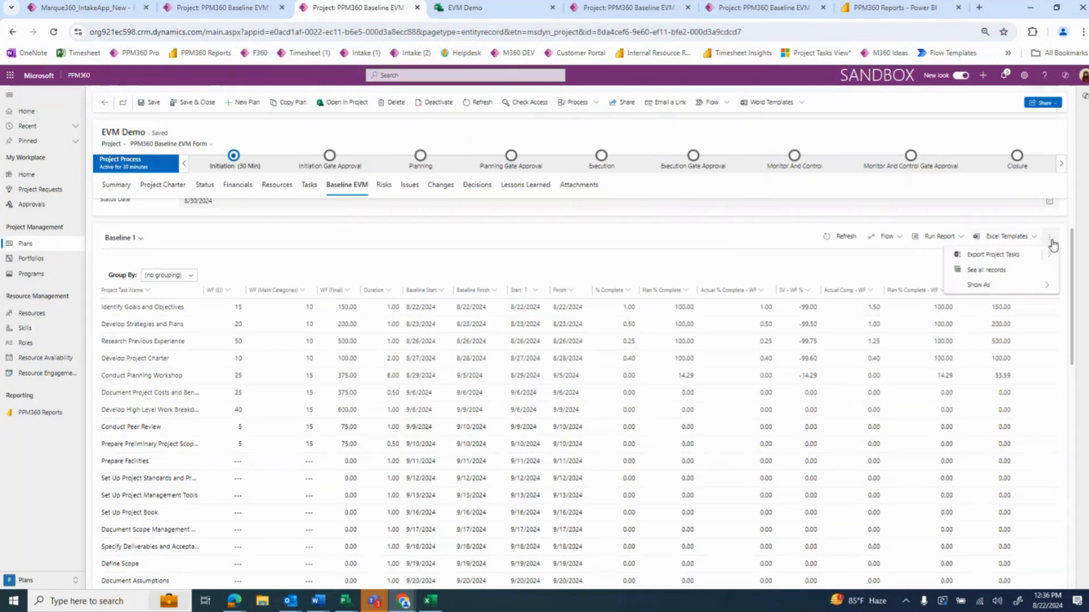
pyautogui.click(1044, 285)
pyautogui.click(974, 270)
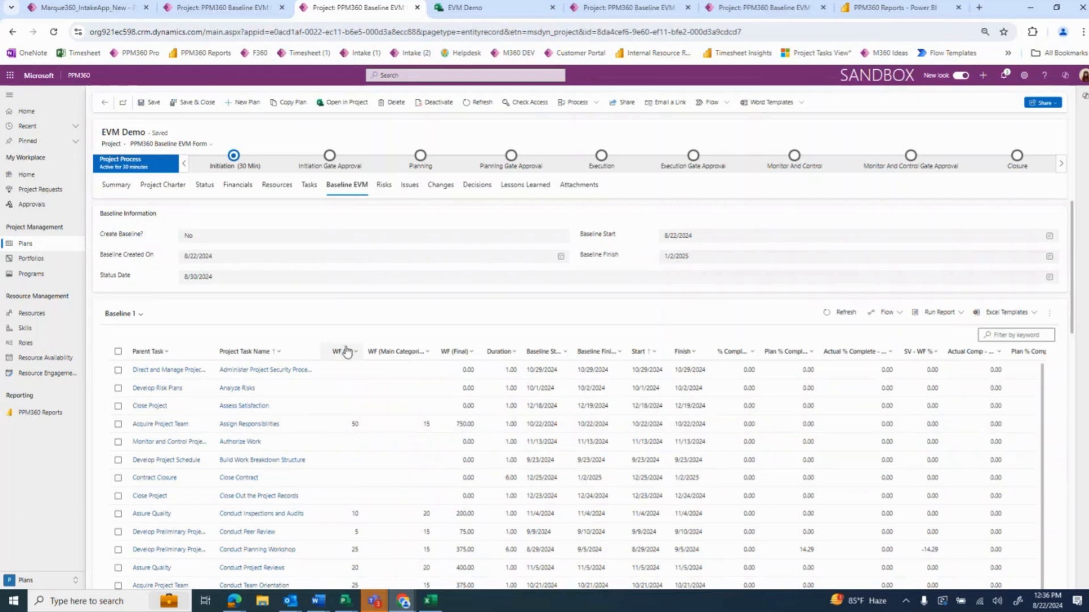
# Add Sum totals to the WF (EI) and WF (Main Categories) columns of the Baseline 1 grid
pyautogui.click(349, 353)
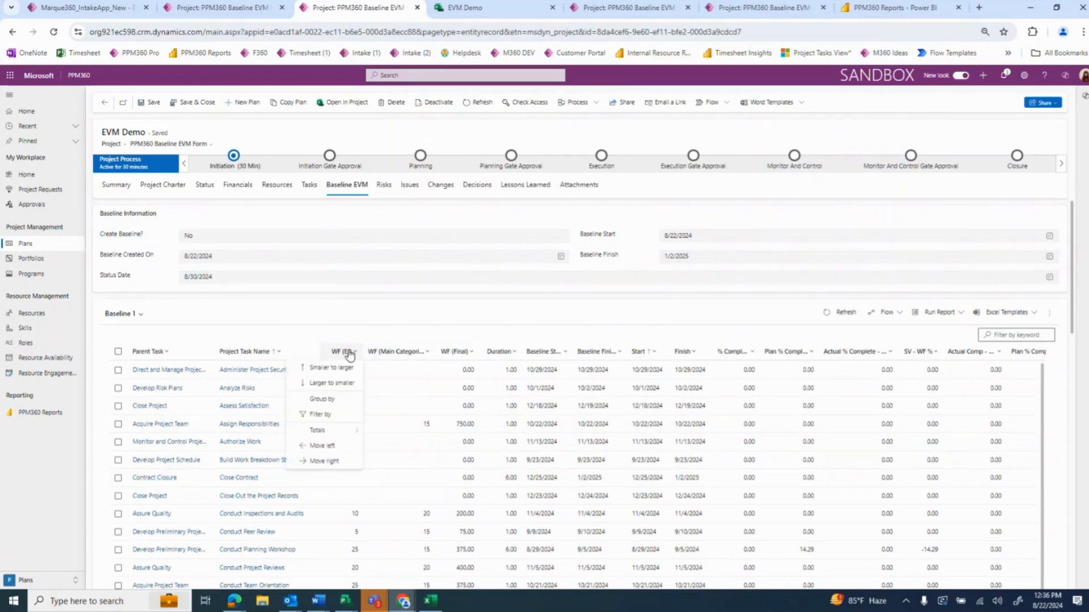
pyautogui.moveTo(349, 432)
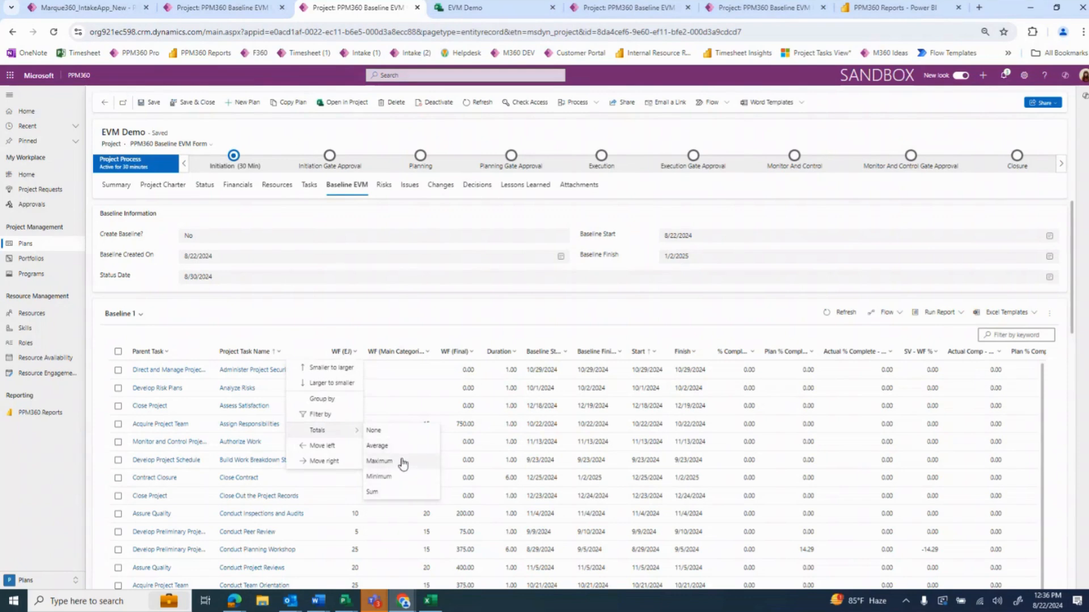
pyautogui.click(395, 499)
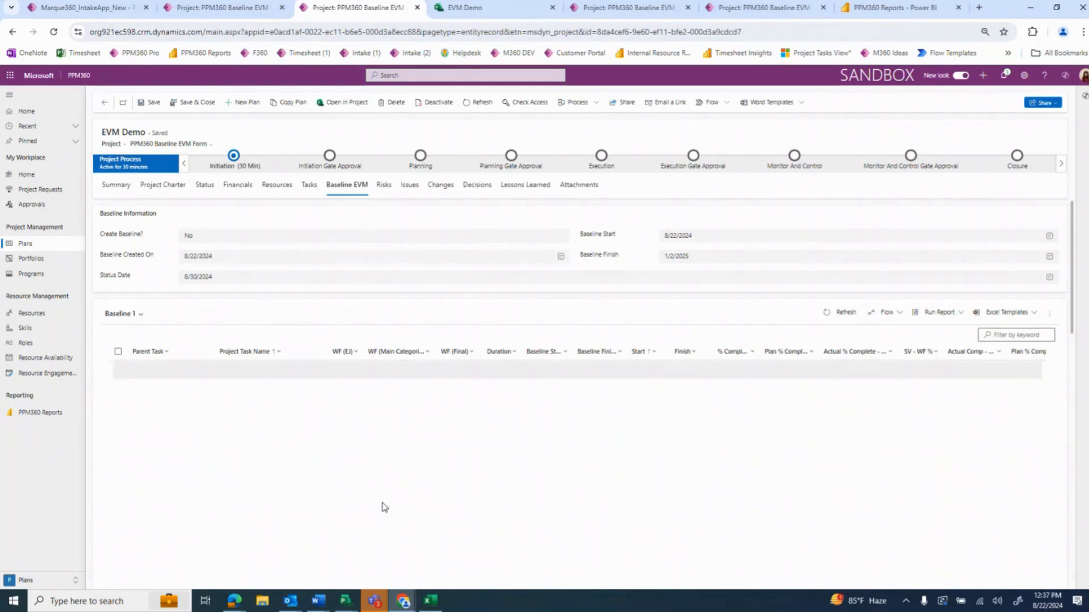
pyautogui.click(401, 352)
pyautogui.moveTo(413, 440)
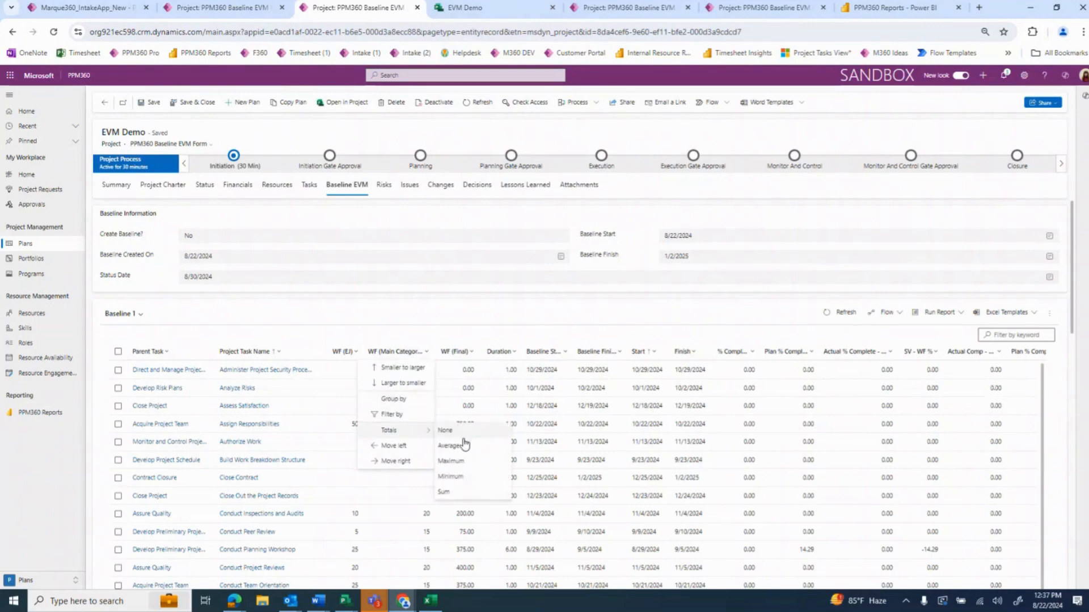
pyautogui.click(460, 496)
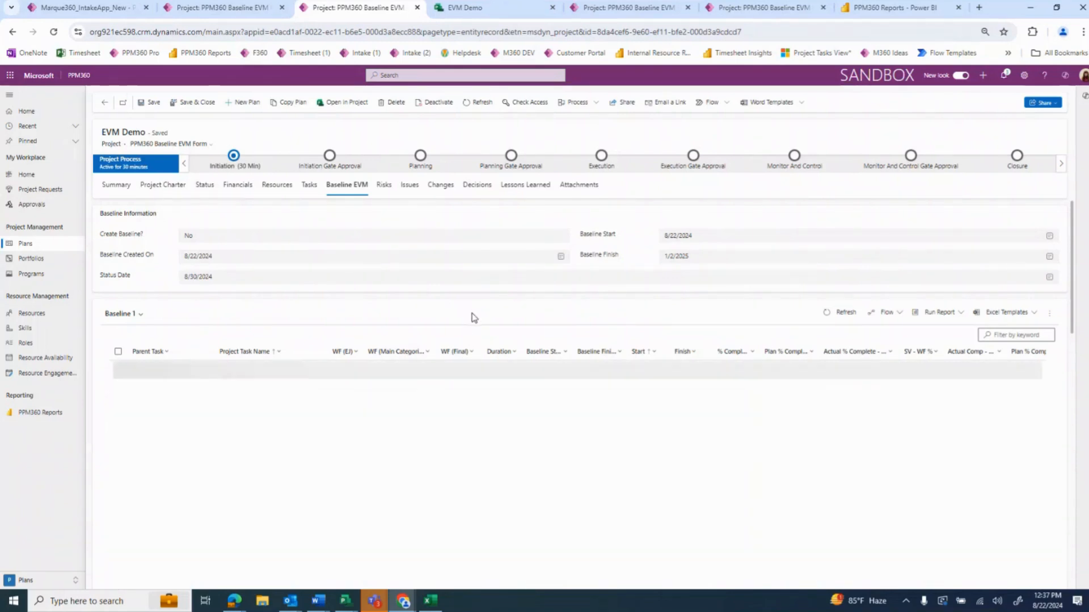
# Add an Average total to the WF (Final) column and a Maximum total to the Duration column
pyautogui.click(459, 356)
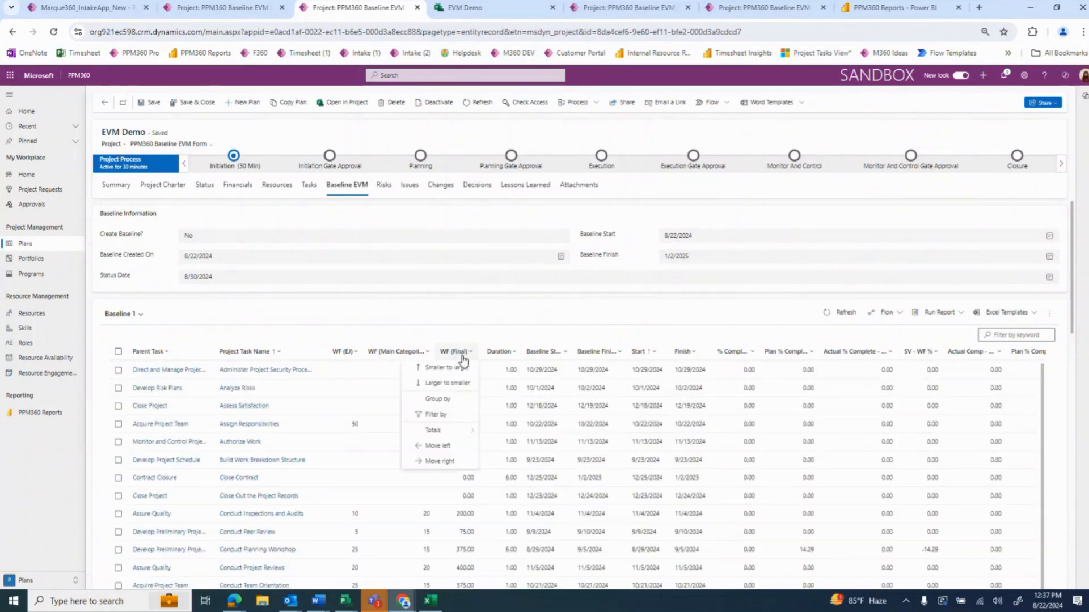
pyautogui.moveTo(454, 430)
pyautogui.click(507, 451)
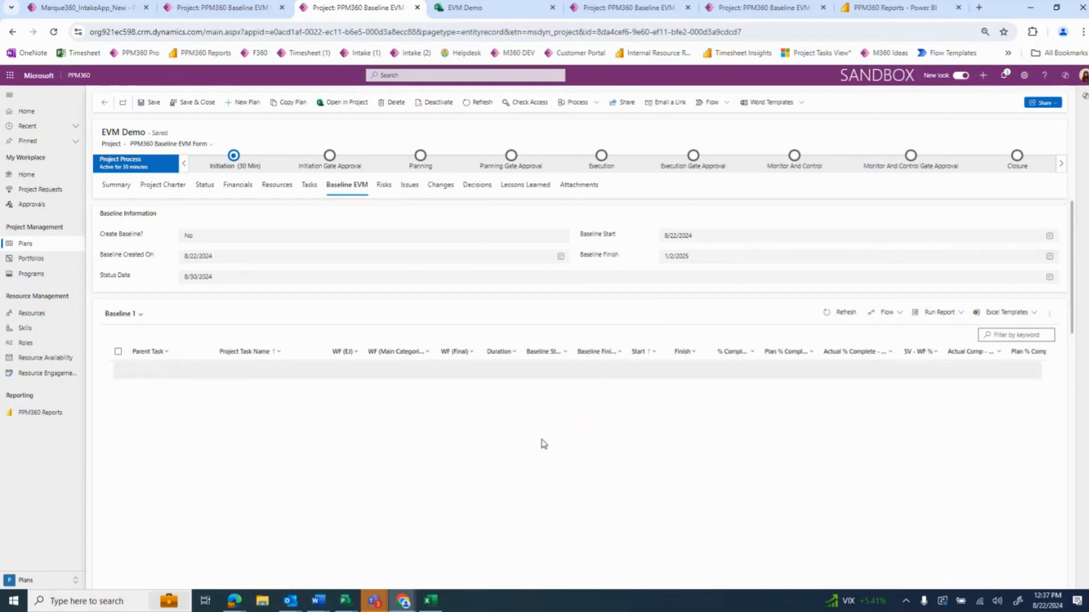
pyautogui.click(516, 351)
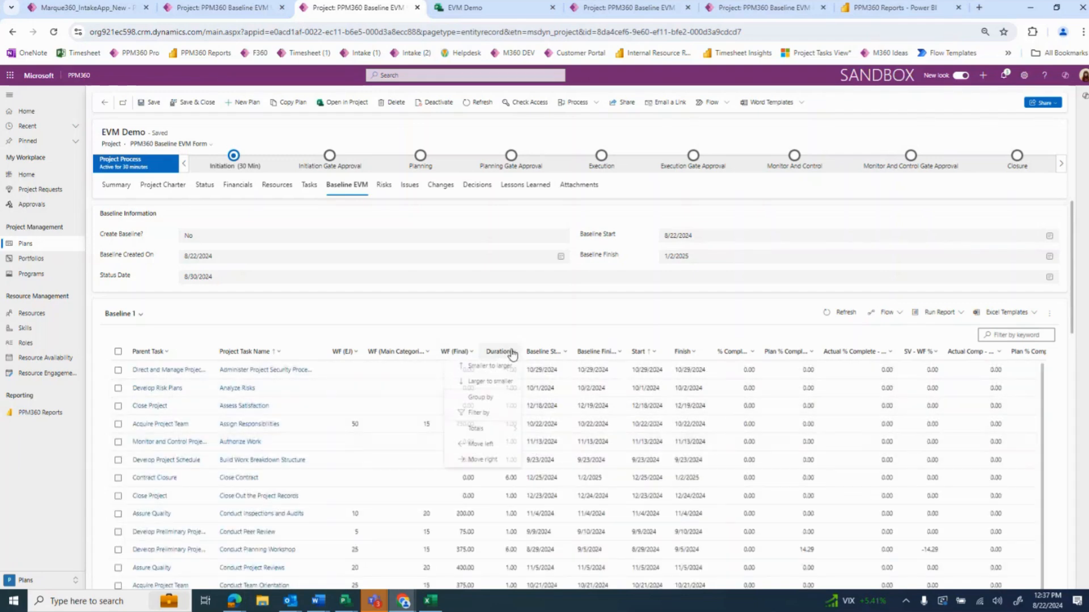
pyautogui.moveTo(513, 431)
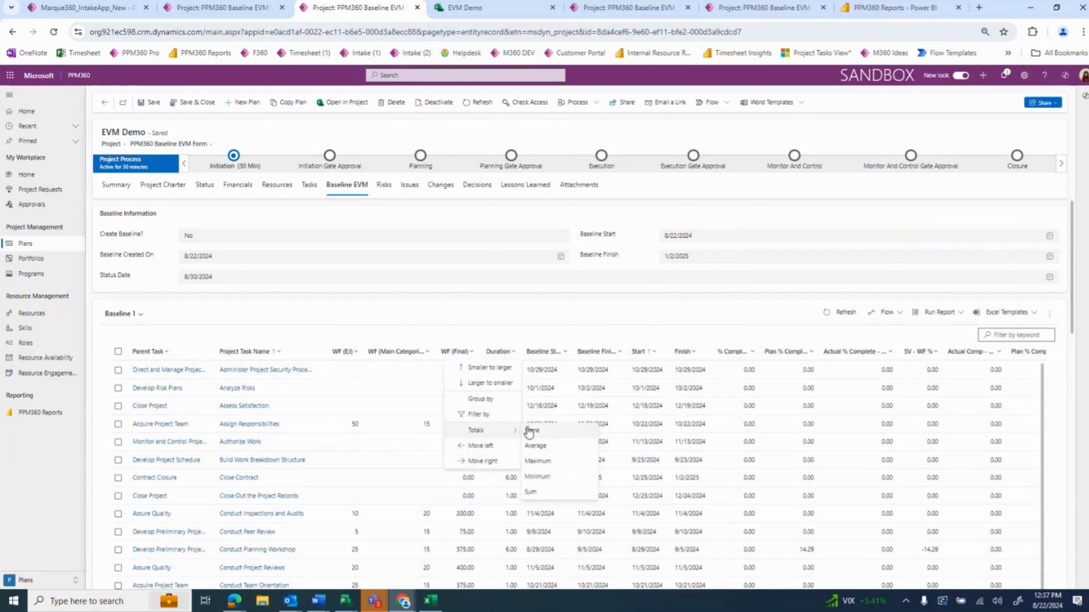
pyautogui.click(563, 466)
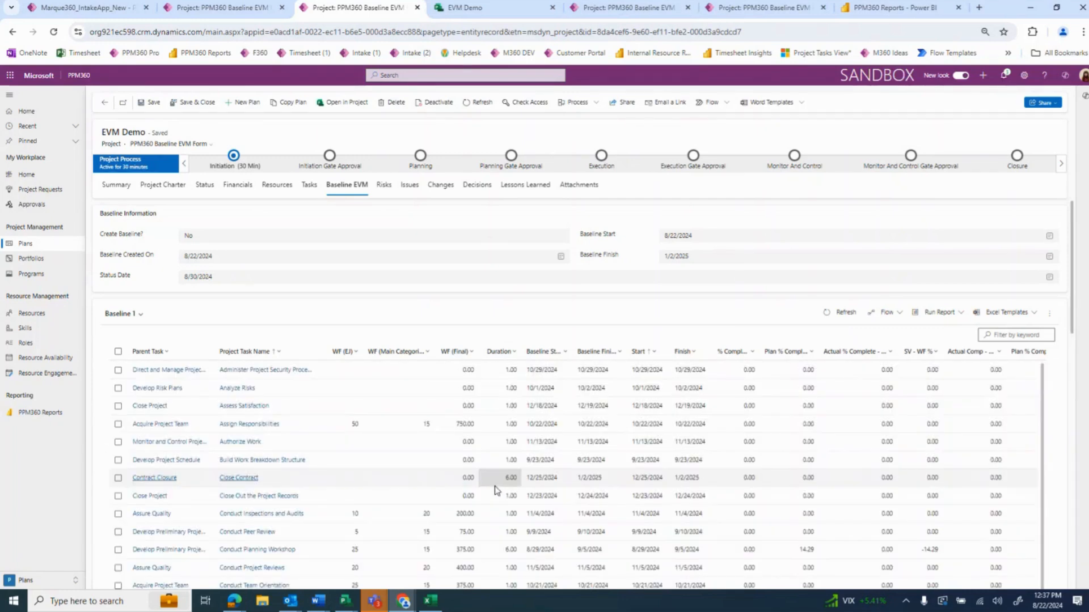
# Examine the column totals beneath the last task of the Baseline 1 grid and return to its first rows
pyautogui.scroll(-5, 503, 495)
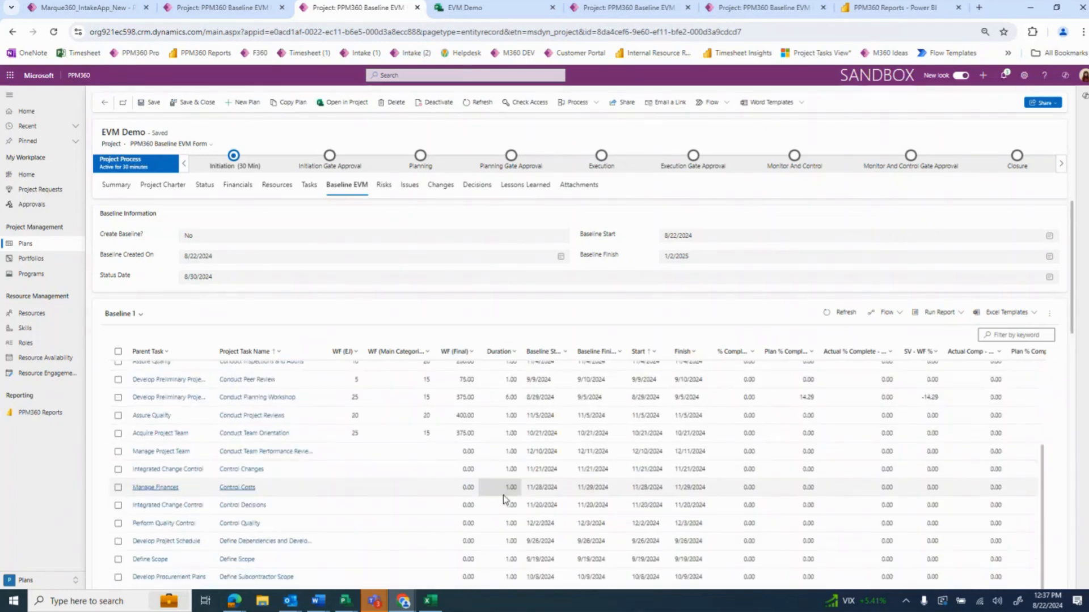
pyautogui.scroll(-10, 517, 513)
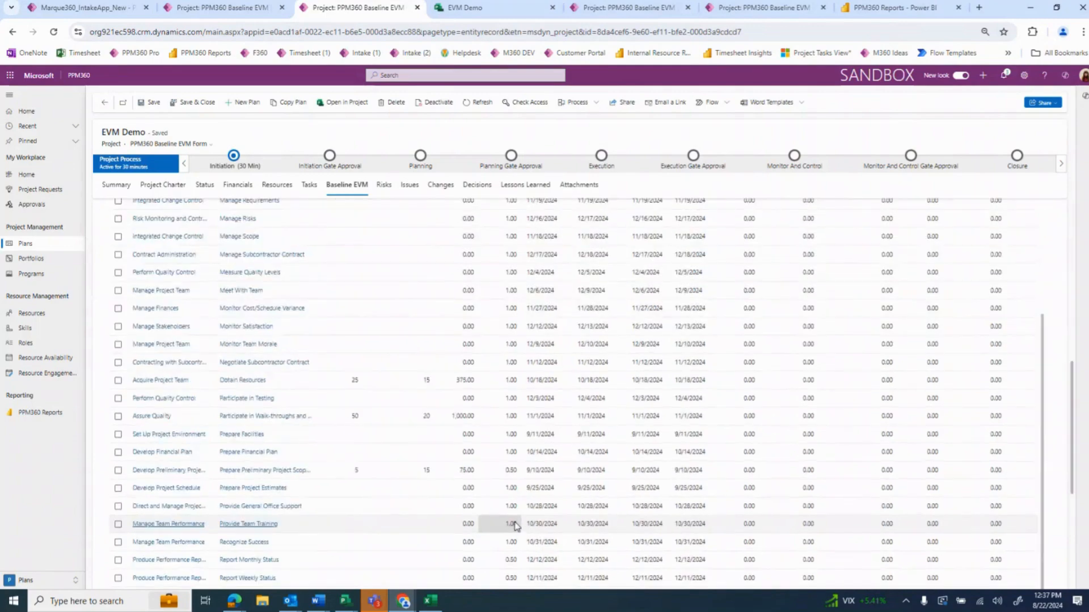
pyautogui.scroll(-2, 527, 536)
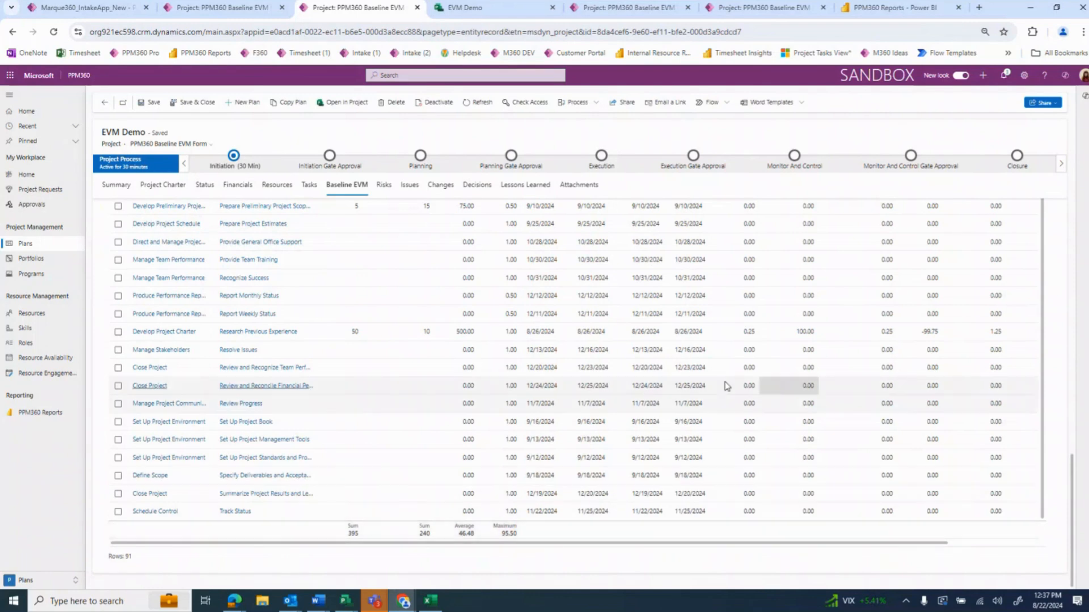
pyautogui.scroll(8, 323, 547)
pyautogui.scroll(15, 397, 527)
pyautogui.scroll(10, 422, 517)
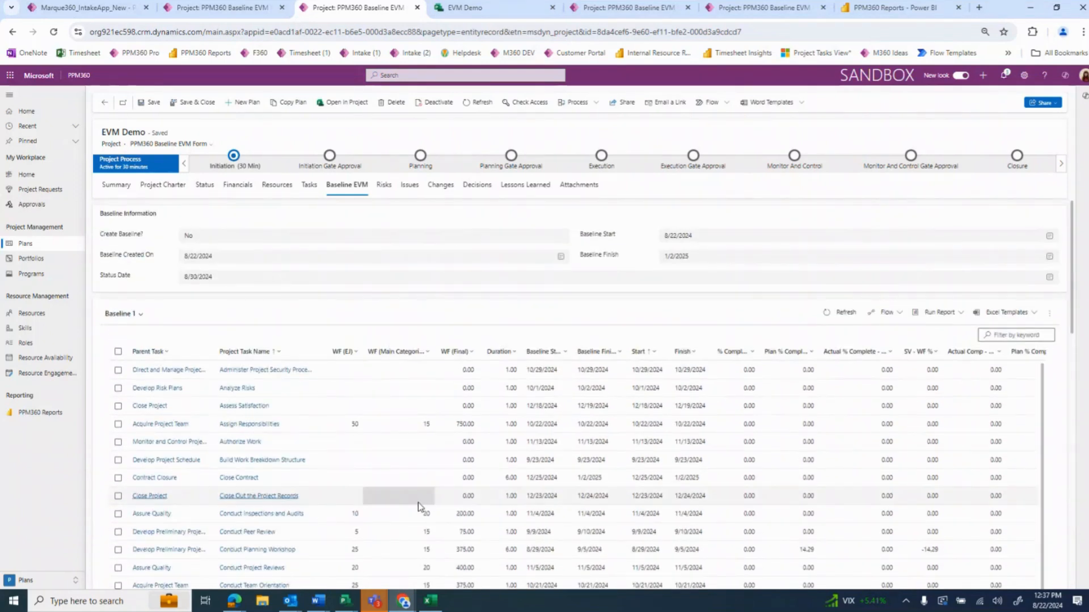
# Look through the Excel export options for the Baseline 1 tasks and close them without exporting anything
pyautogui.click(1050, 315)
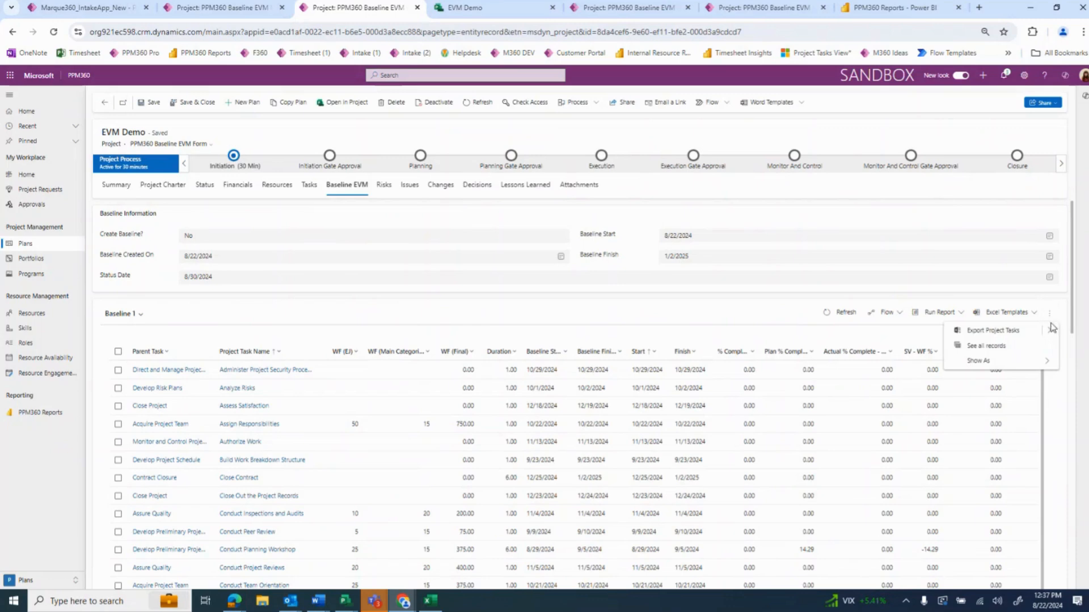
pyautogui.click(1049, 335)
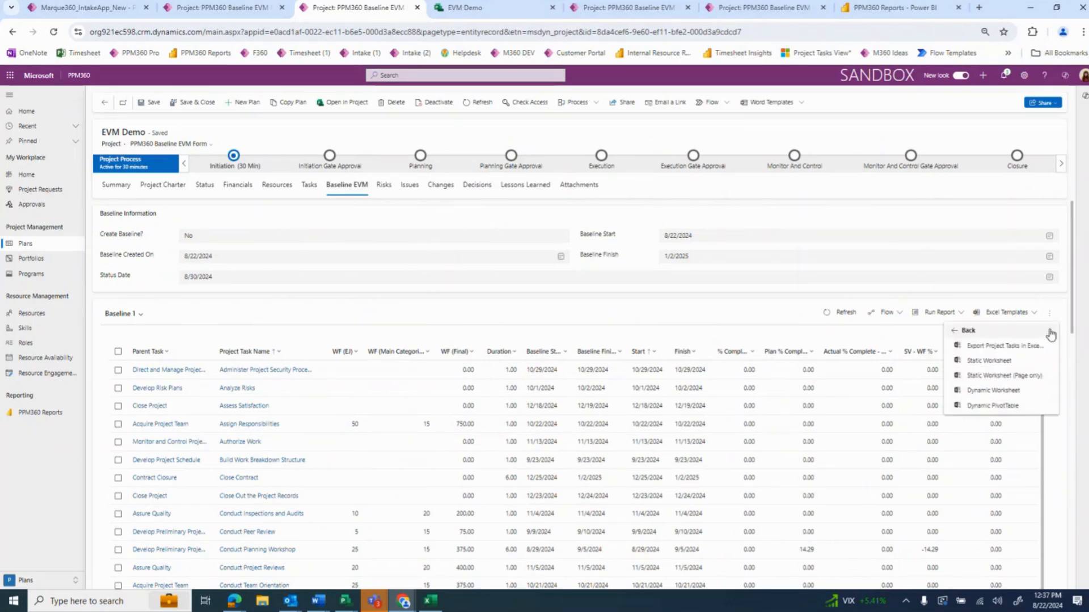
pyautogui.click(761, 336)
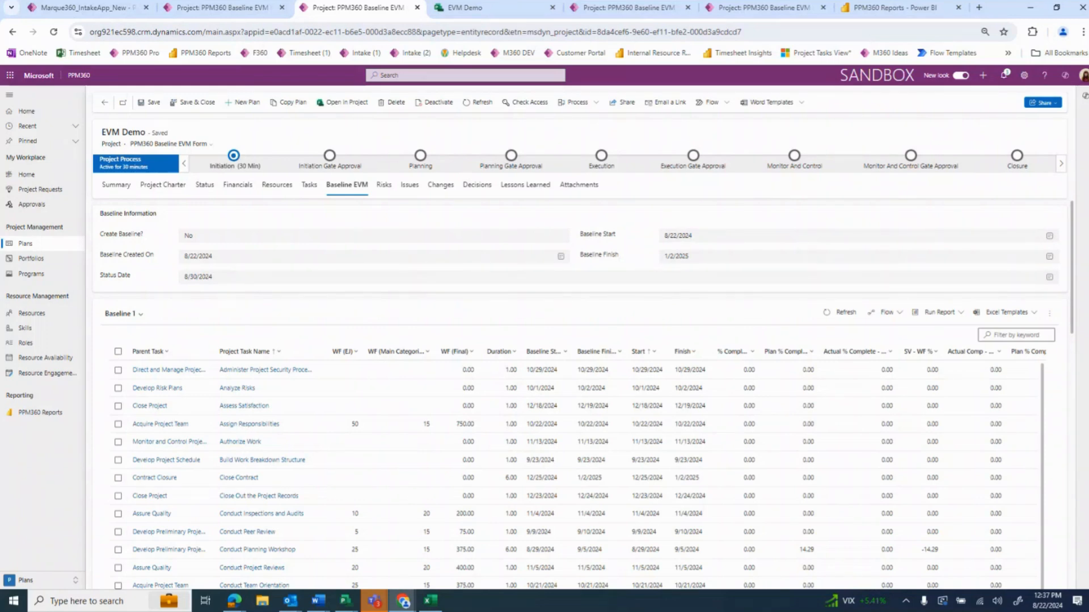
pyautogui.hotkey('alt', 'Tab')
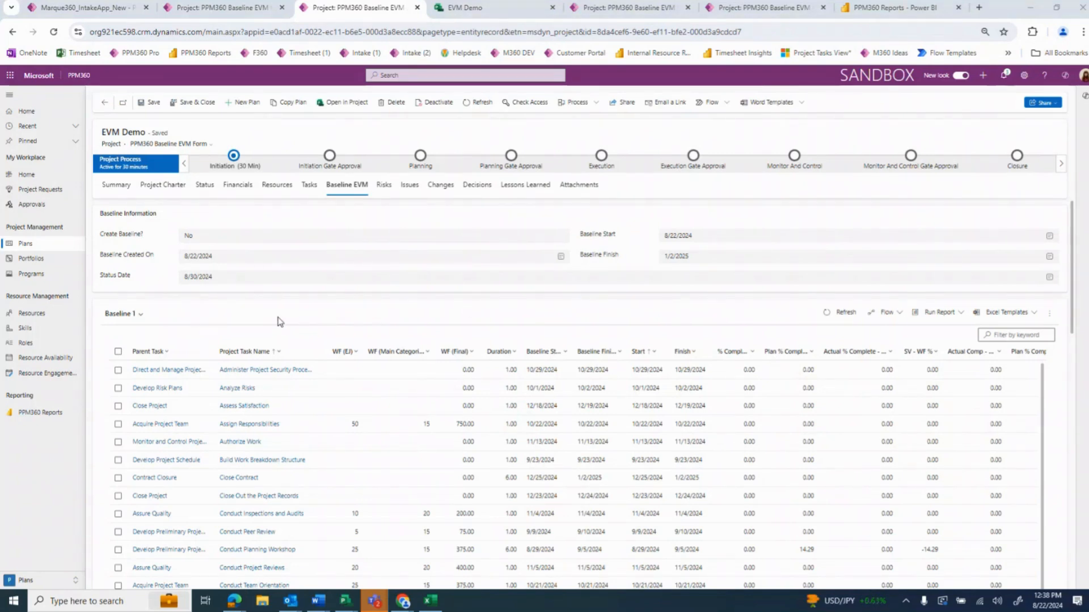
# Change how the Baseline 1 tasks are shown back to the Editable Grid layout
pyautogui.click(1050, 312)
pyautogui.click(1030, 359)
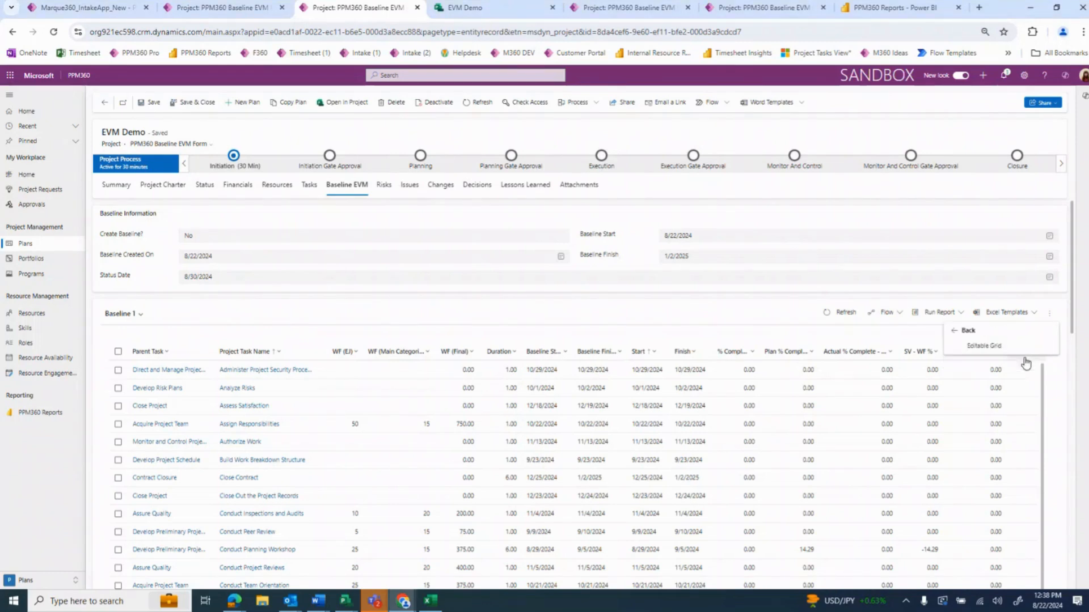
pyautogui.click(986, 347)
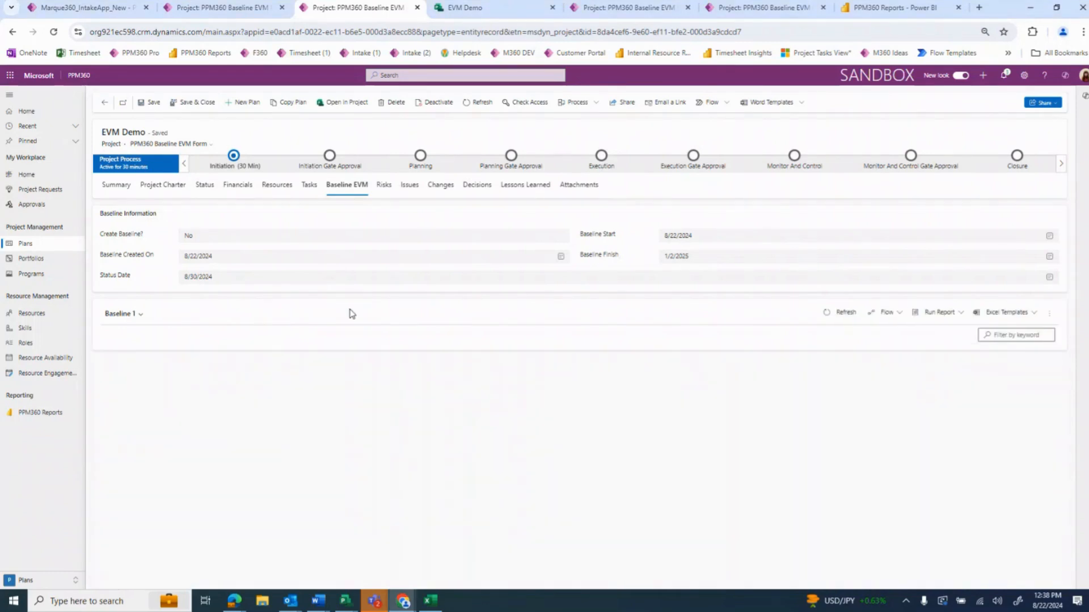
pyautogui.click(643, 367)
pyautogui.click(671, 392)
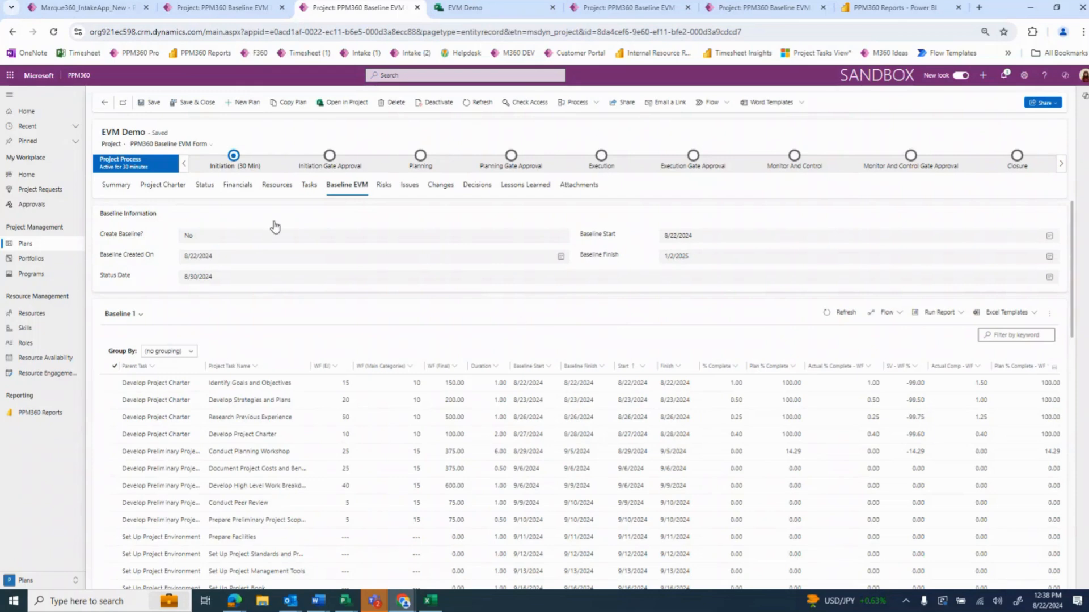
# Insert a task named ****NEW TASK**** above Identify Goals and Objectives in the schedule and refresh the Baseline 1 grid
pyautogui.click(310, 184)
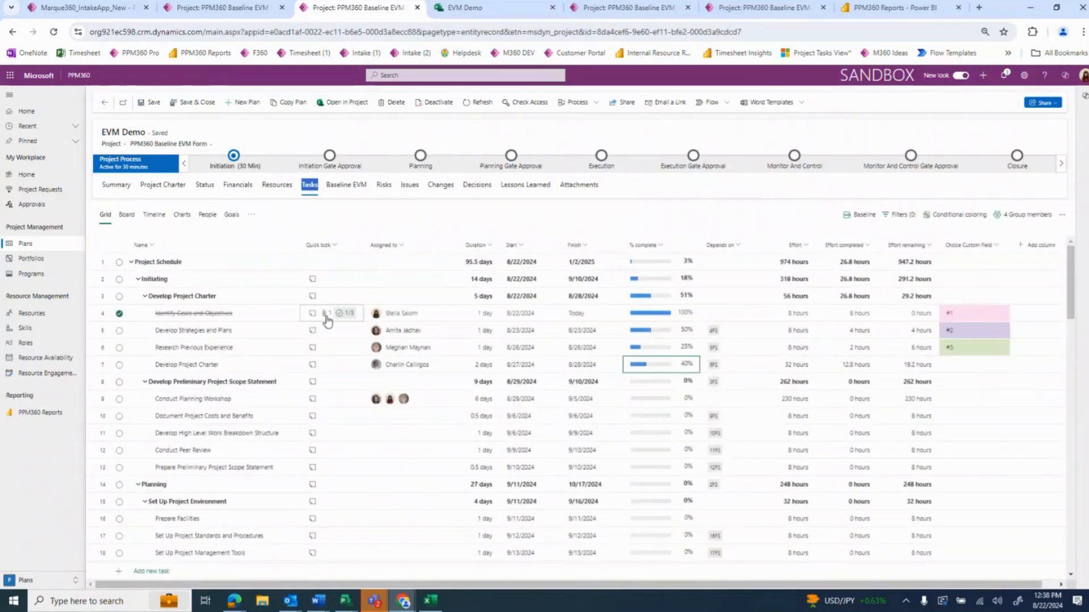
pyautogui.click(290, 314)
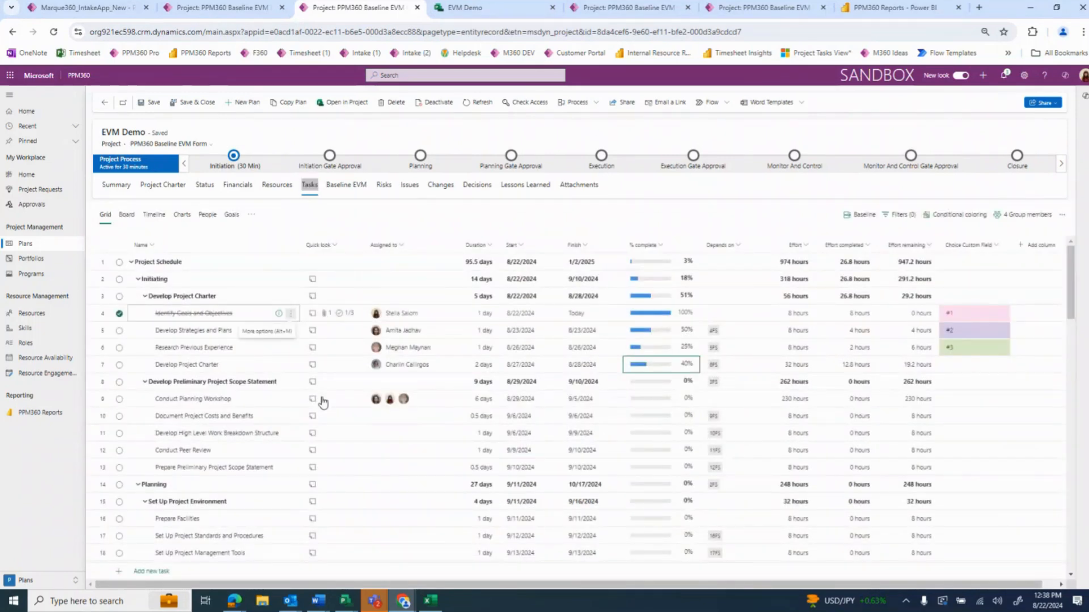
pyautogui.click(332, 394)
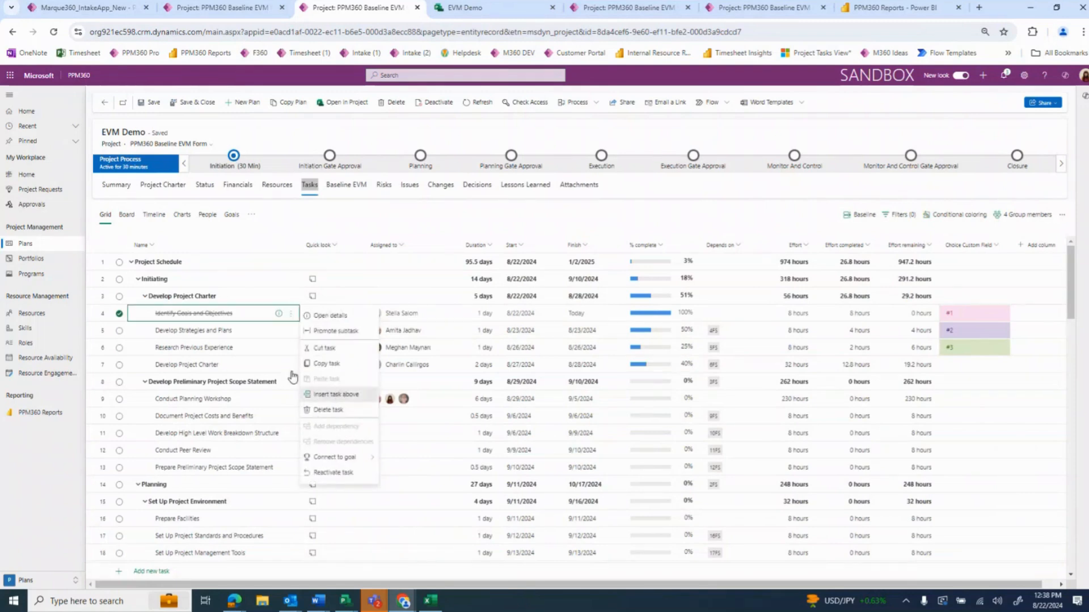
pyautogui.write('****N')
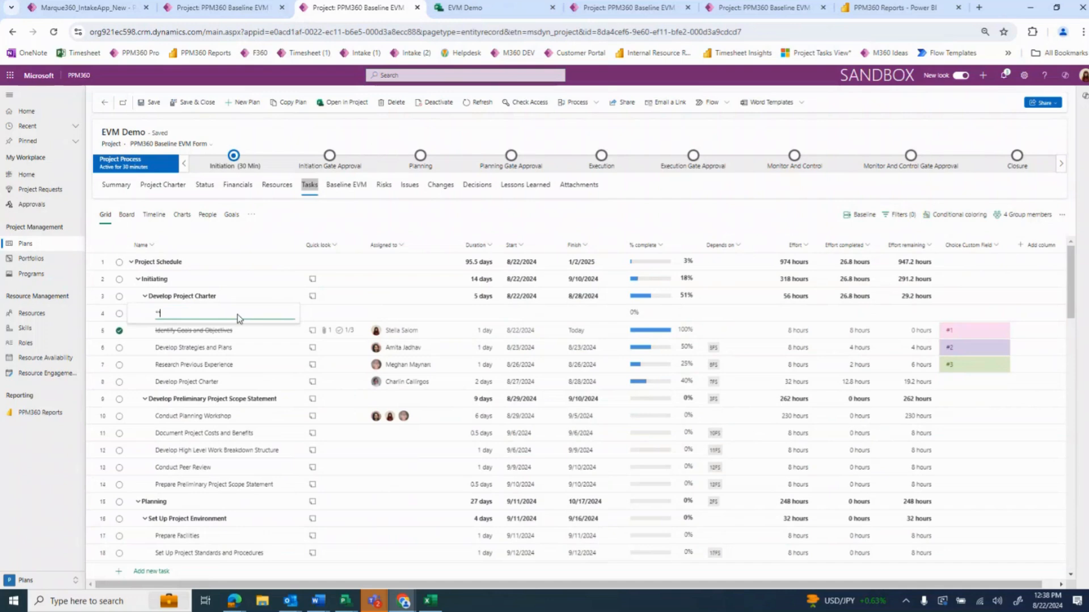
pyautogui.write('EW*ASK****')
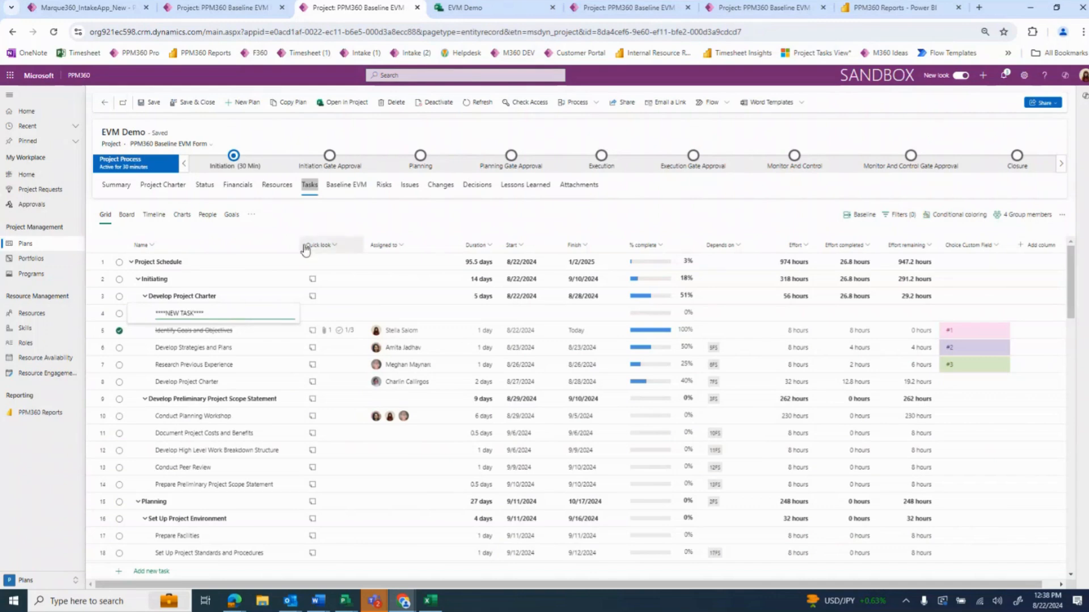
pyautogui.press('Return')
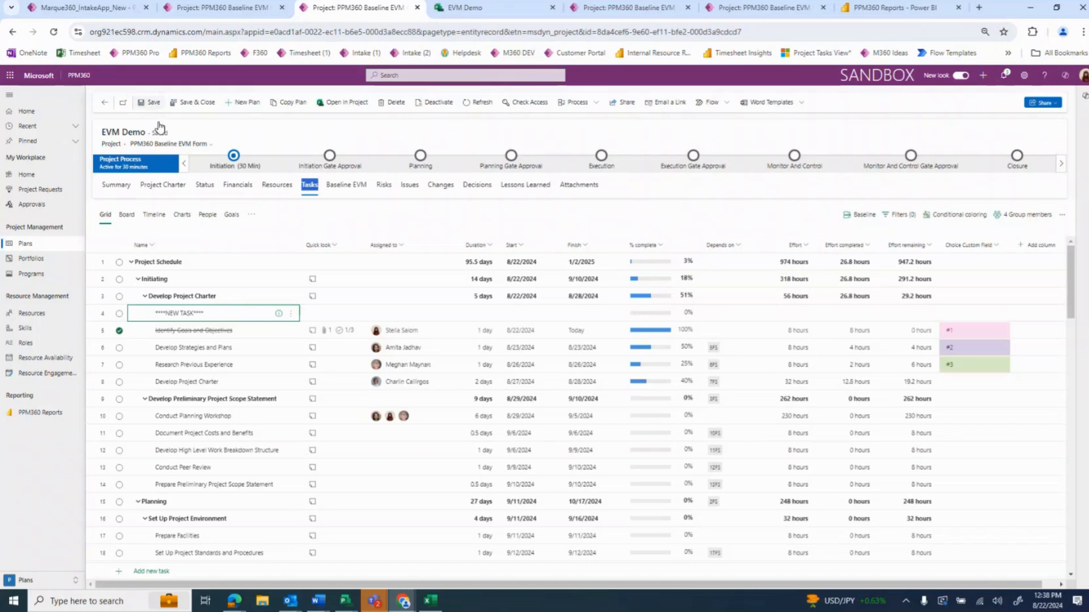
pyautogui.click(351, 190)
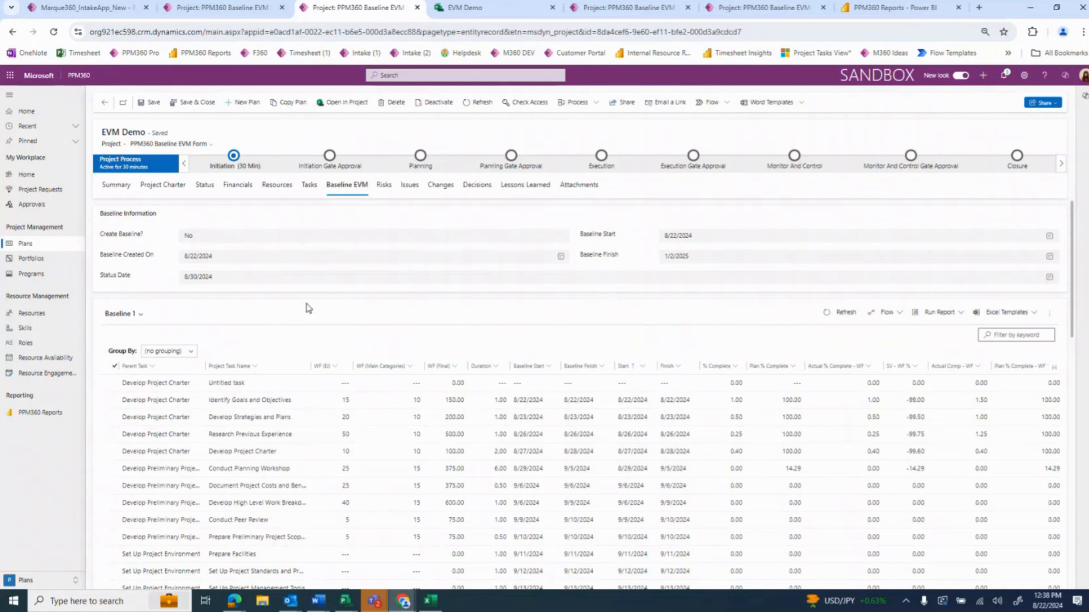
pyautogui.click(845, 314)
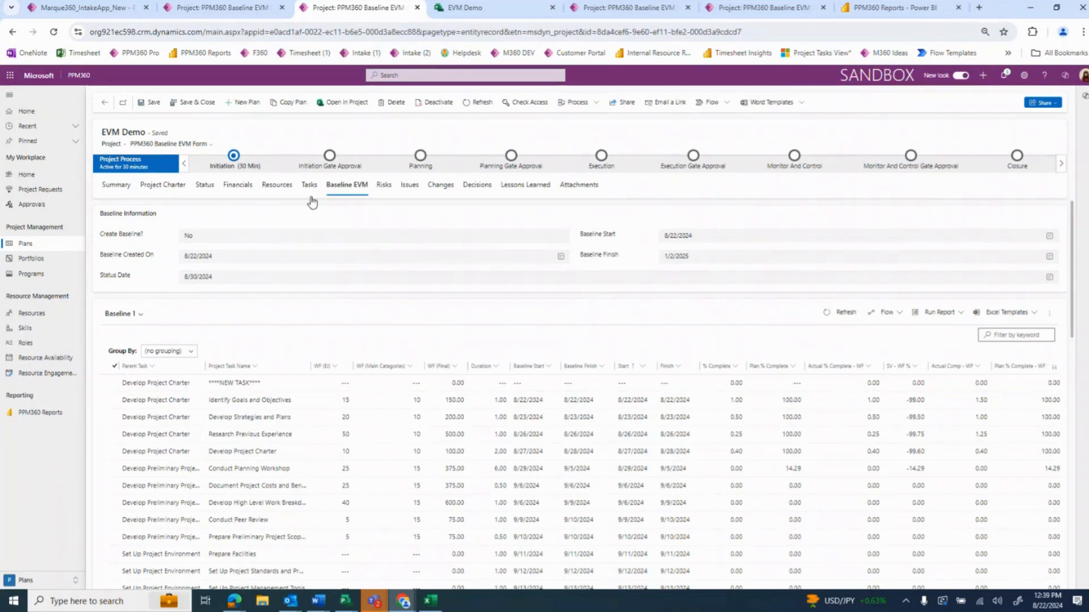
# Set the start date of ****NEW TASK**** to 8/22/2024 in the schedule and refresh the Baseline 1 grid
pyautogui.click(310, 185)
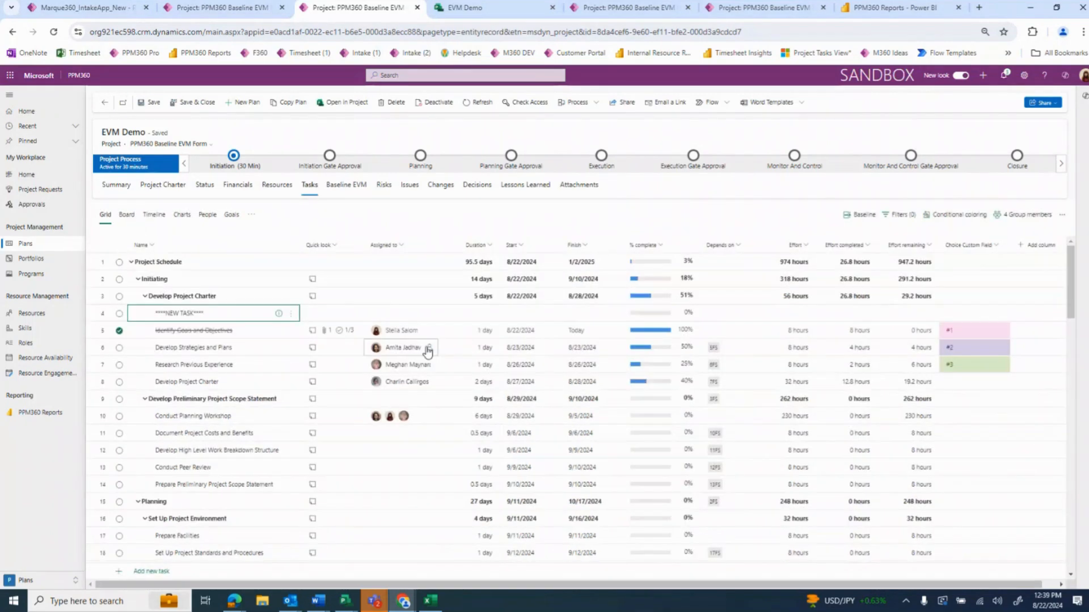
pyautogui.click(551, 315)
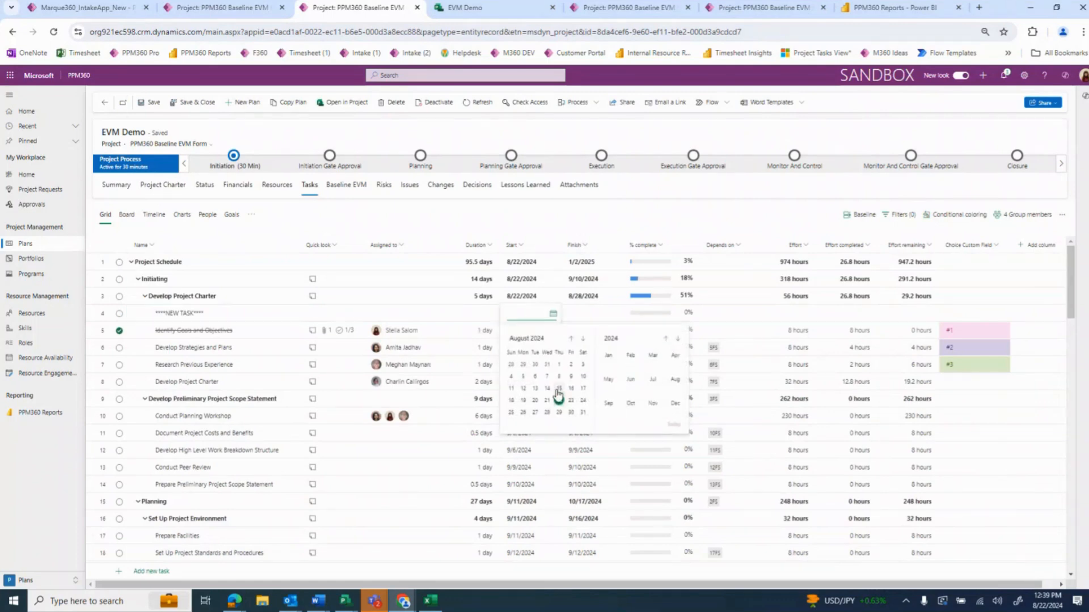
pyautogui.click(558, 401)
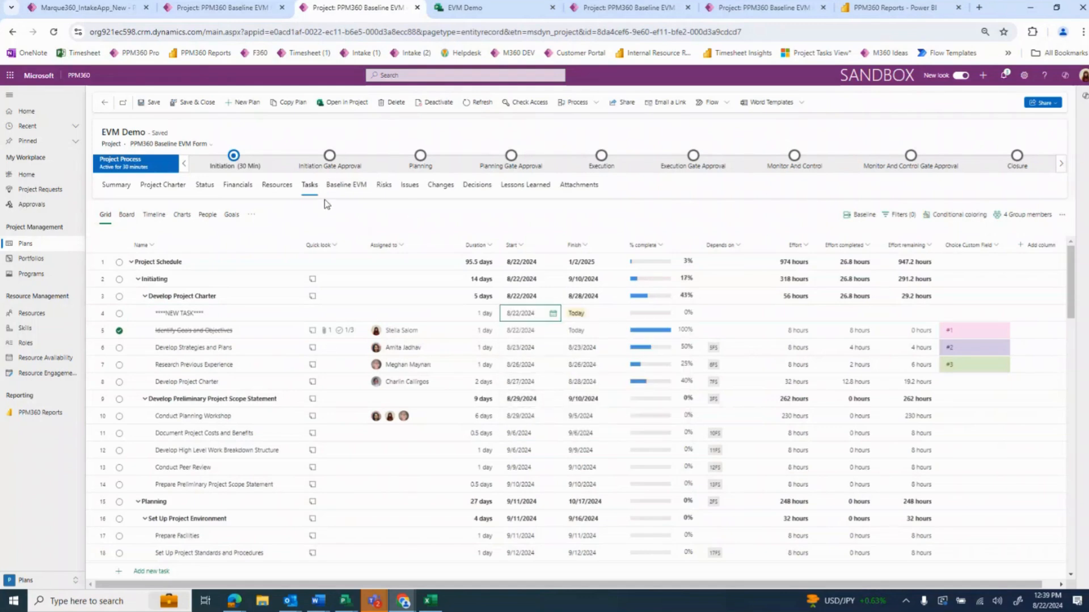
pyautogui.click(343, 186)
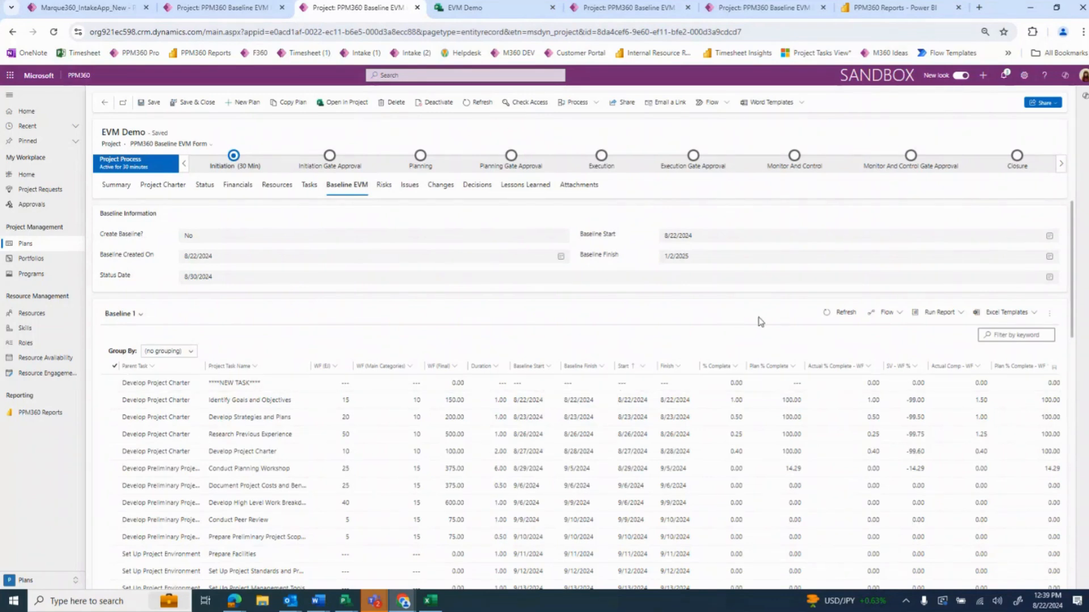
pyautogui.click(837, 312)
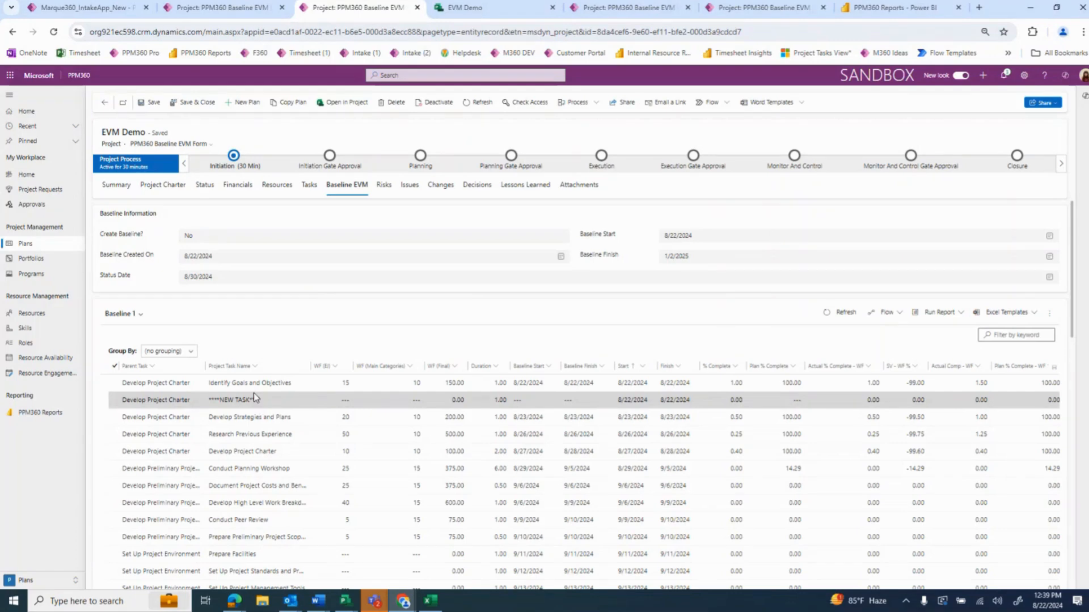
# Sort the Baseline 1 tasks by Baseline Start from oldest to newest, and check the project's task schedule
pyautogui.click(548, 366)
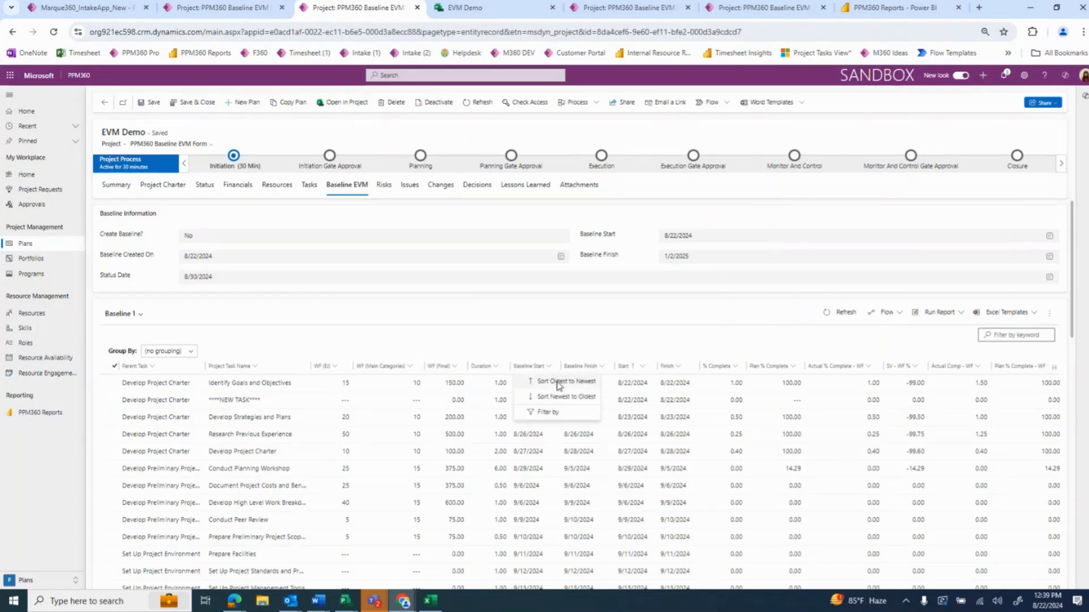
pyautogui.click(558, 383)
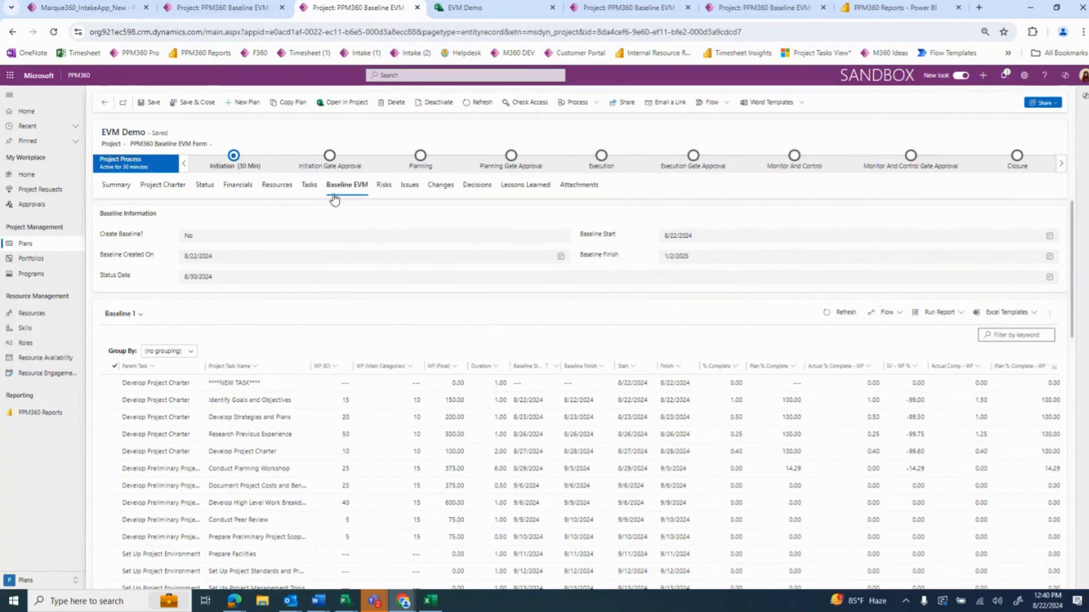
pyautogui.click(310, 186)
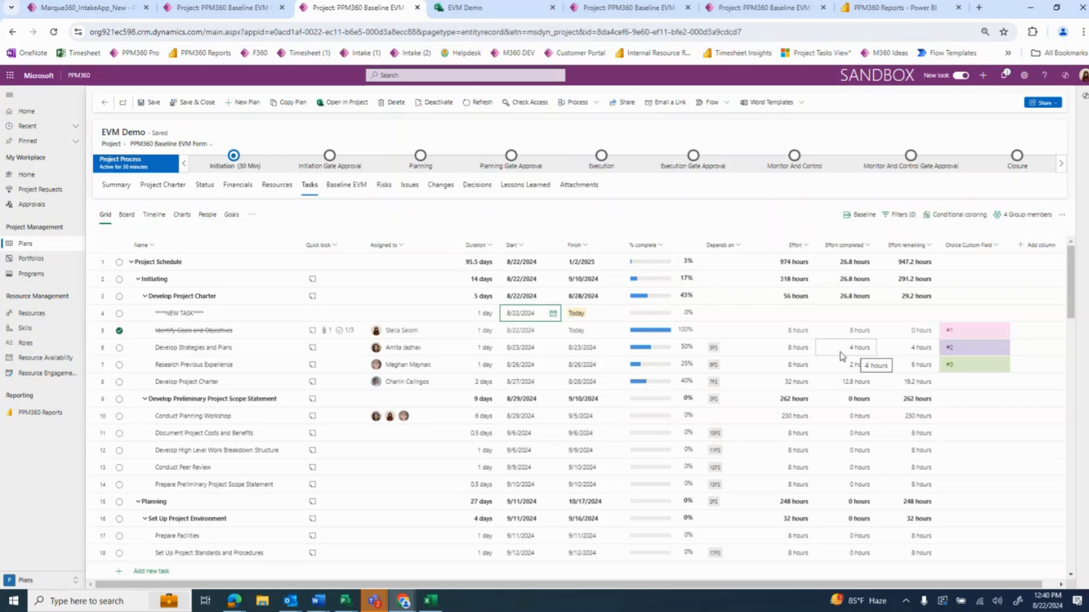
pyautogui.click(347, 196)
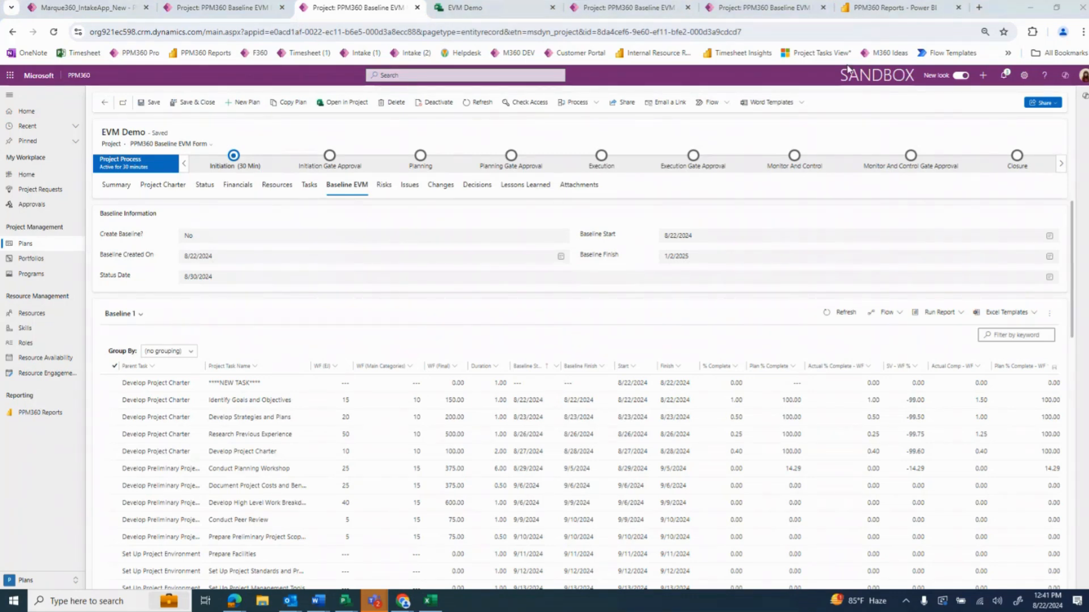
# View the Task Overview report in Power BI and the Baselines Demo project summary, returning to the EVM Demo project
pyautogui.click(874, 8)
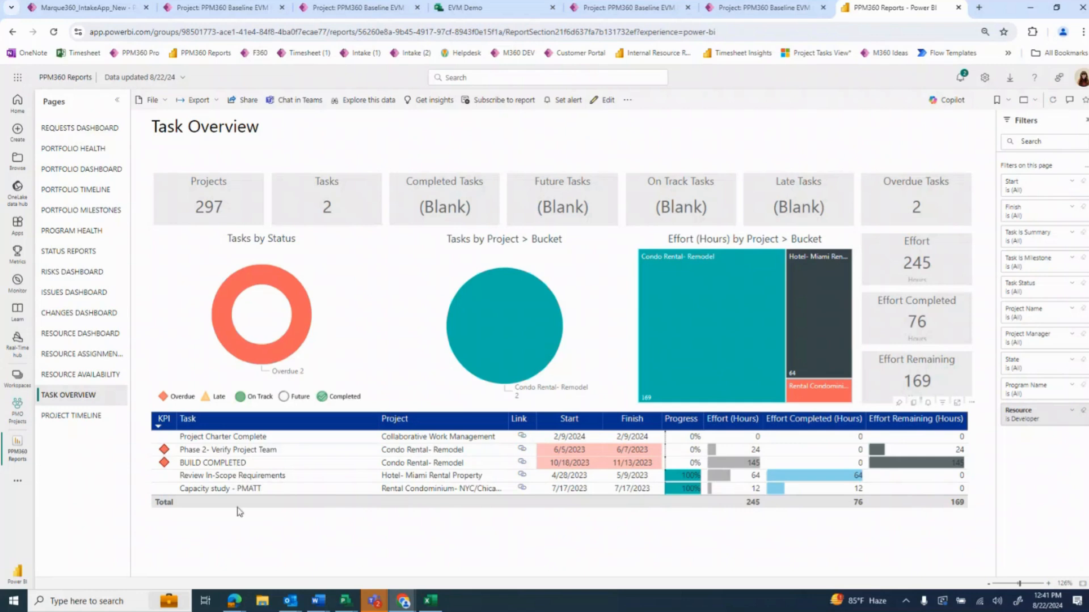
pyautogui.click(686, 422)
pyautogui.click(762, 8)
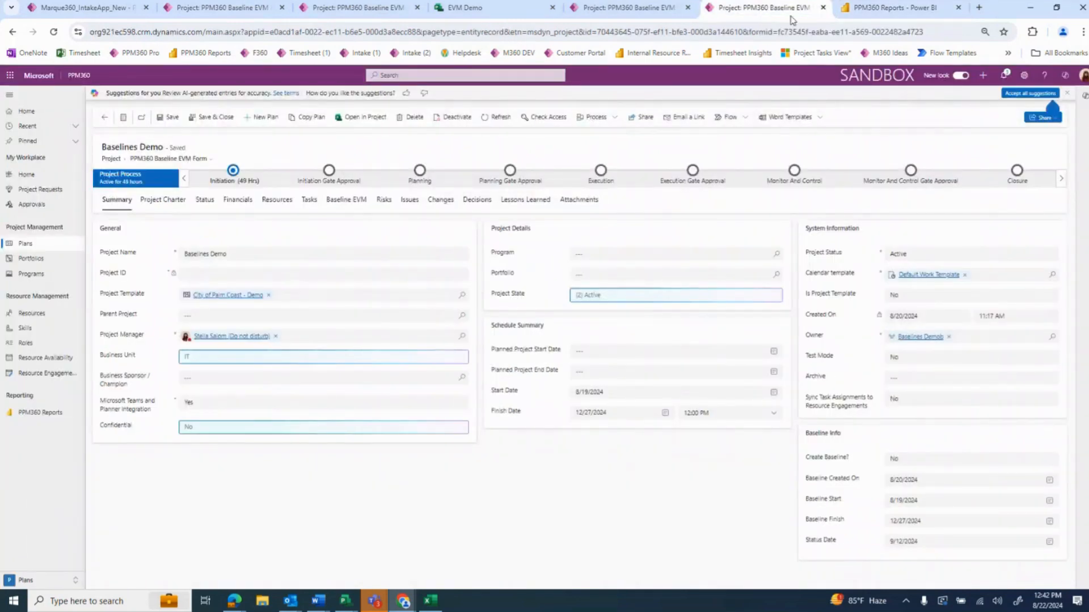
pyautogui.click(344, 9)
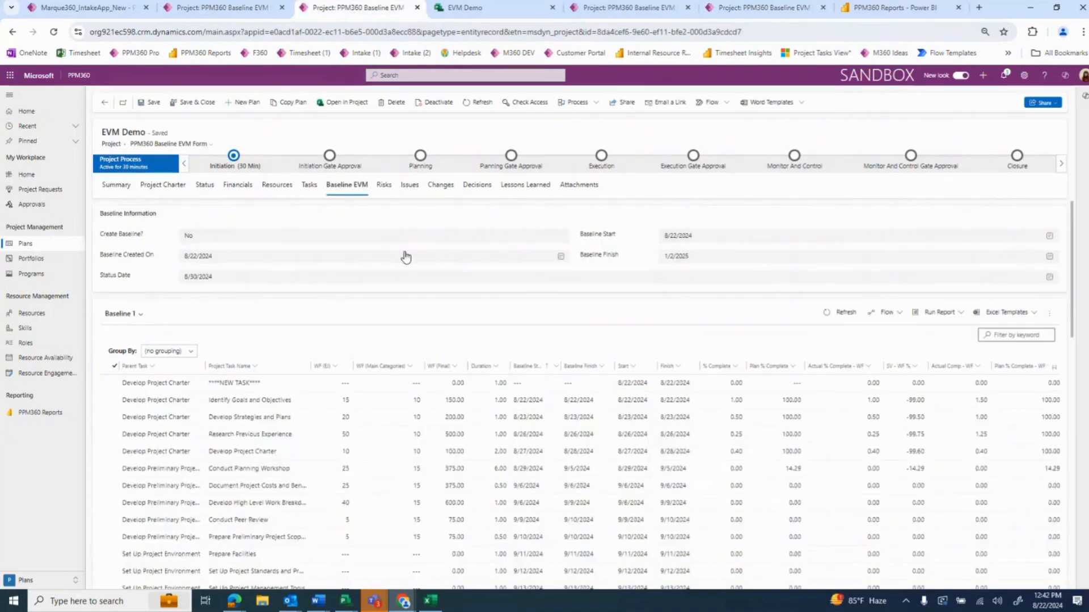
# Enlarge the page to 90% and show the EVM Demo project's budget and benefits on its Financials page
pyautogui.click(985, 31)
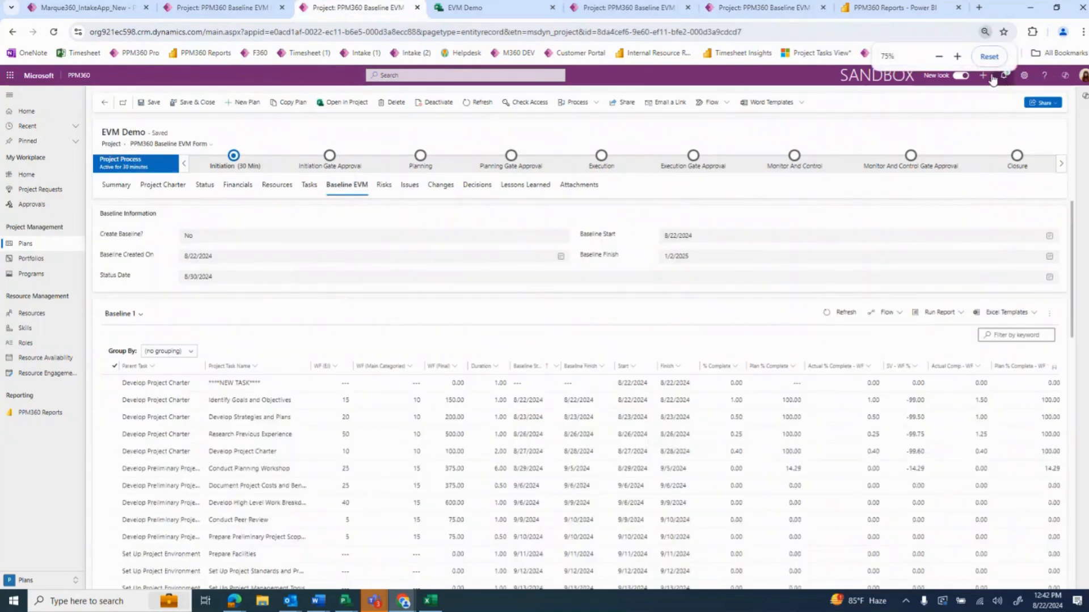
pyautogui.click(957, 57)
pyautogui.click(957, 57)
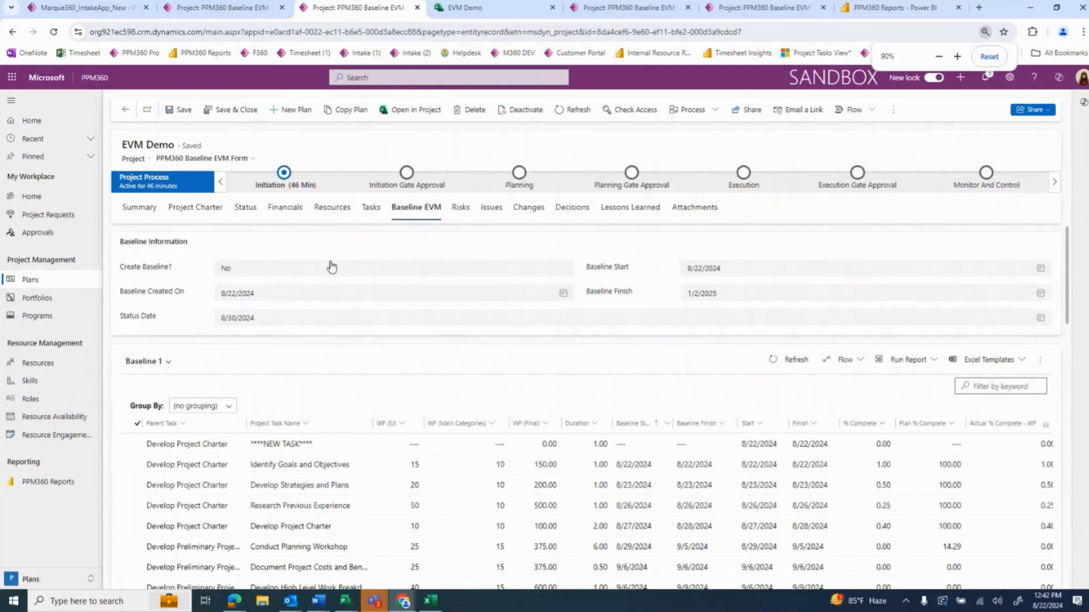
pyautogui.click(287, 207)
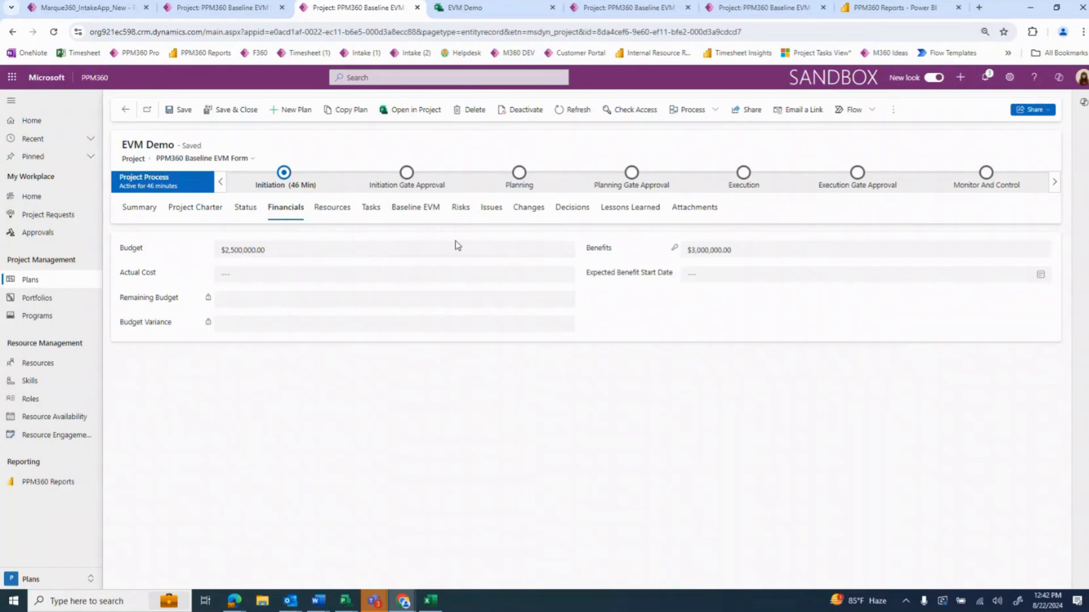
# Examine the Baseline 1 tasks down to the end of the first page, including the last EVM columns
pyautogui.click(412, 221)
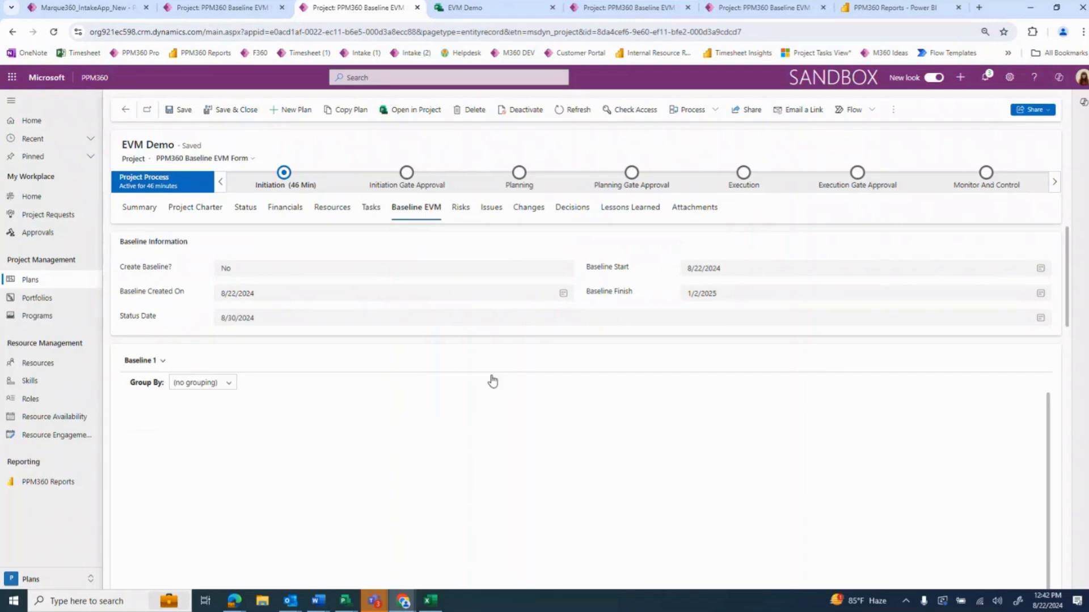
pyautogui.scroll(-2, 561, 376)
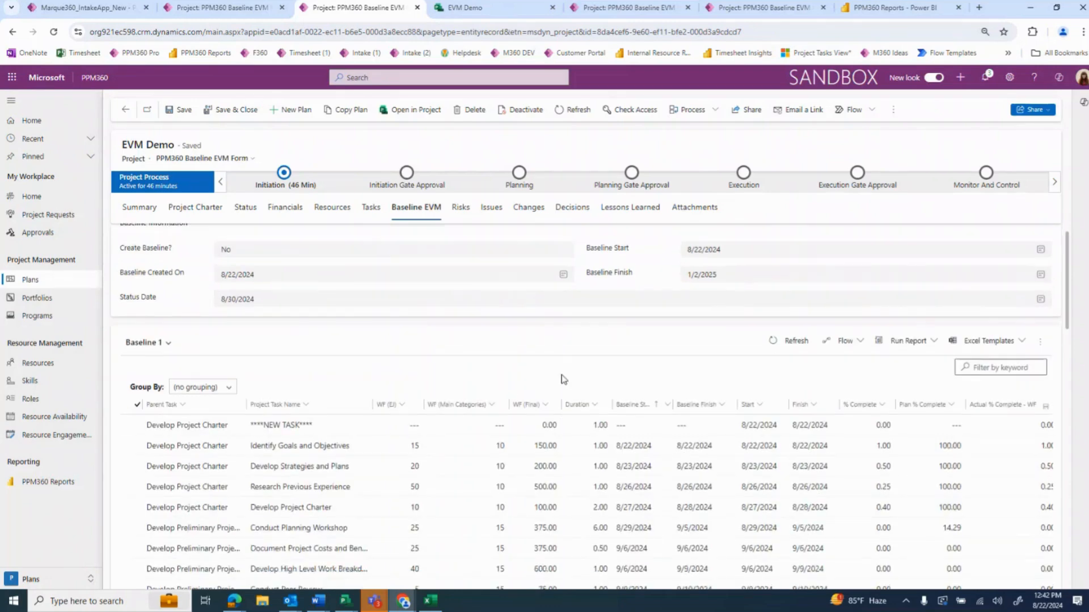
pyautogui.scroll(-15, 508, 499)
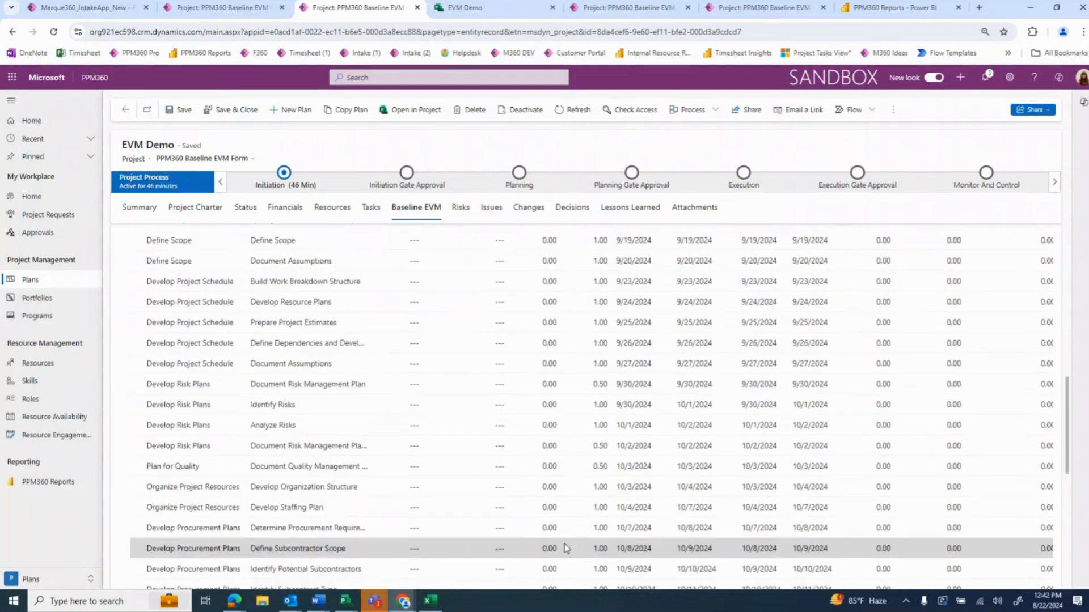
pyautogui.hscroll(2, 674, 542)
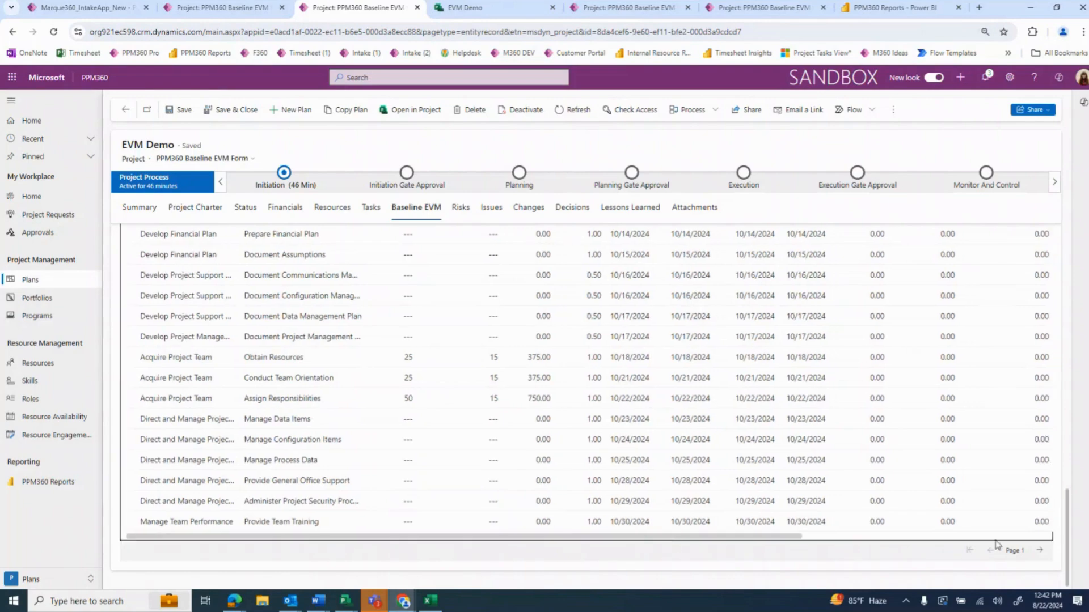
pyautogui.hscroll(5, 851, 533)
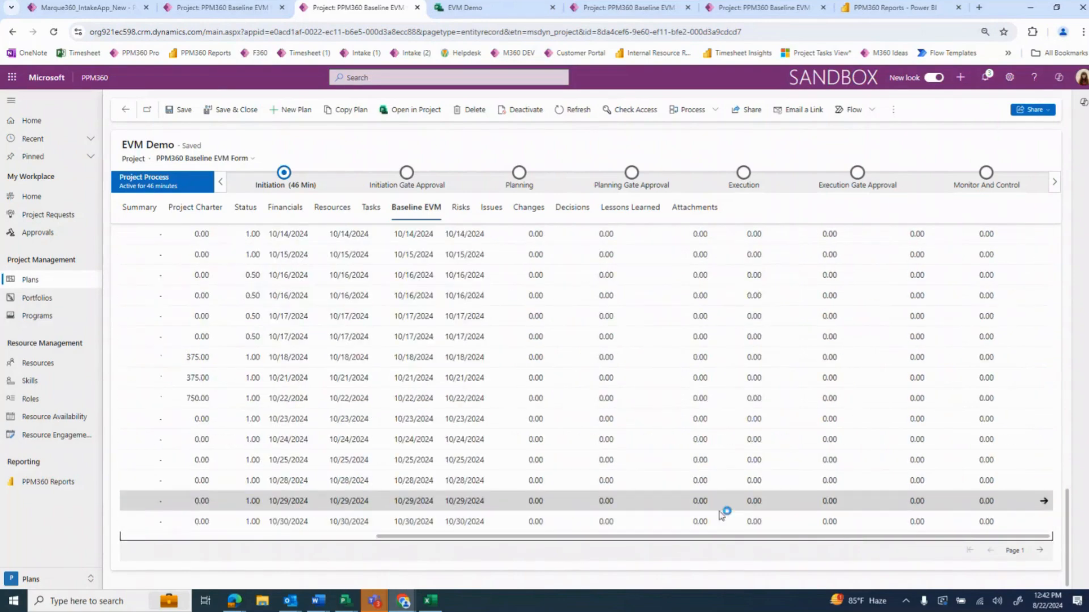
# Examine the schedule variance and weighted completion columns of the Baseline 1 tasks, and show the project's Financials page
pyautogui.scroll(10, 732, 517)
pyautogui.scroll(5, 743, 530)
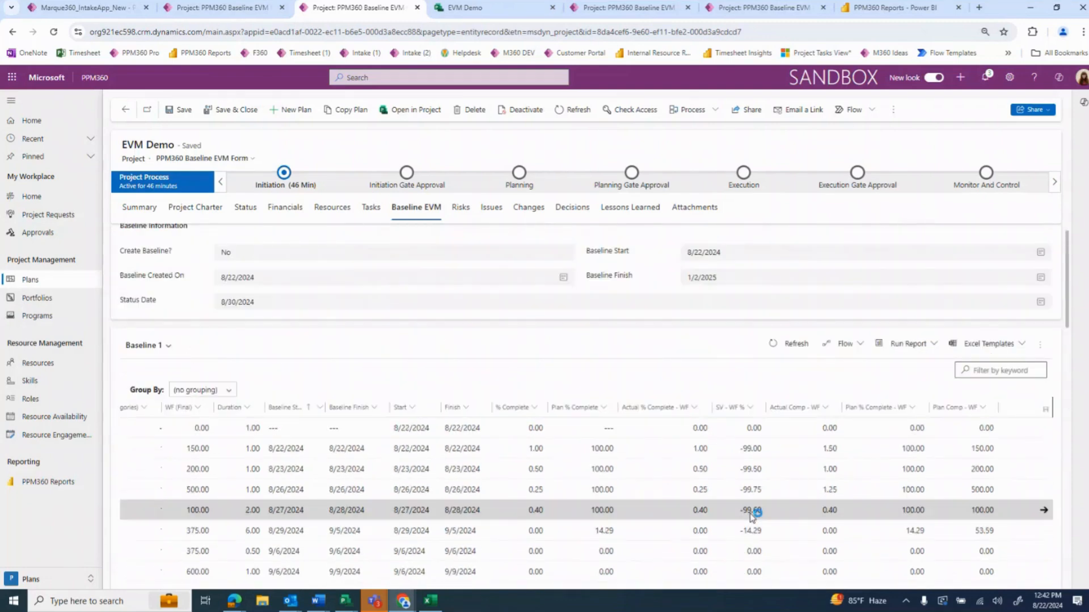
pyautogui.scroll(-2, 737, 510)
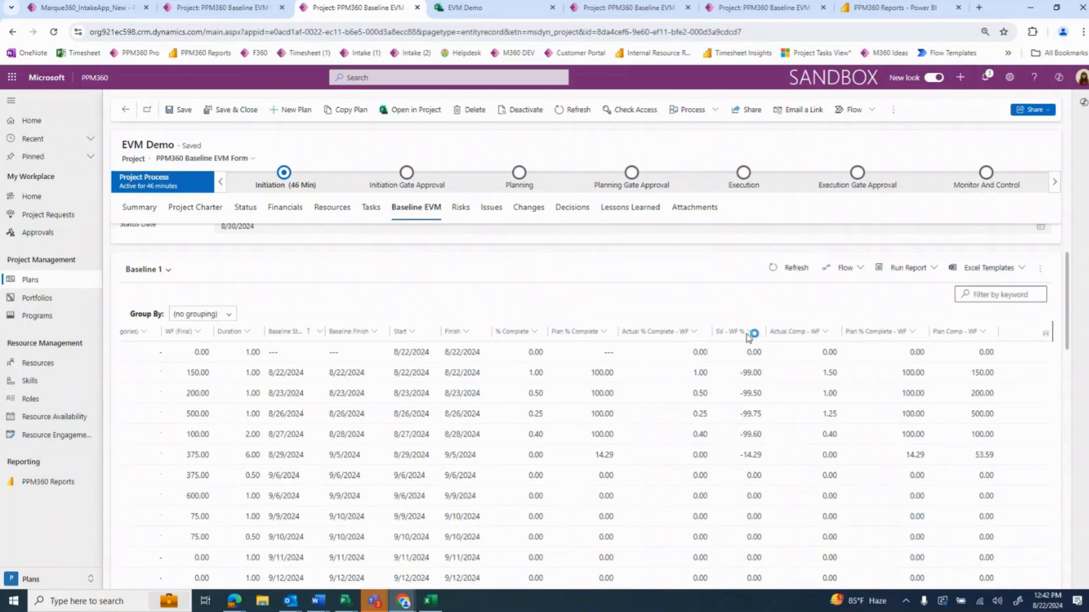
pyautogui.click(285, 208)
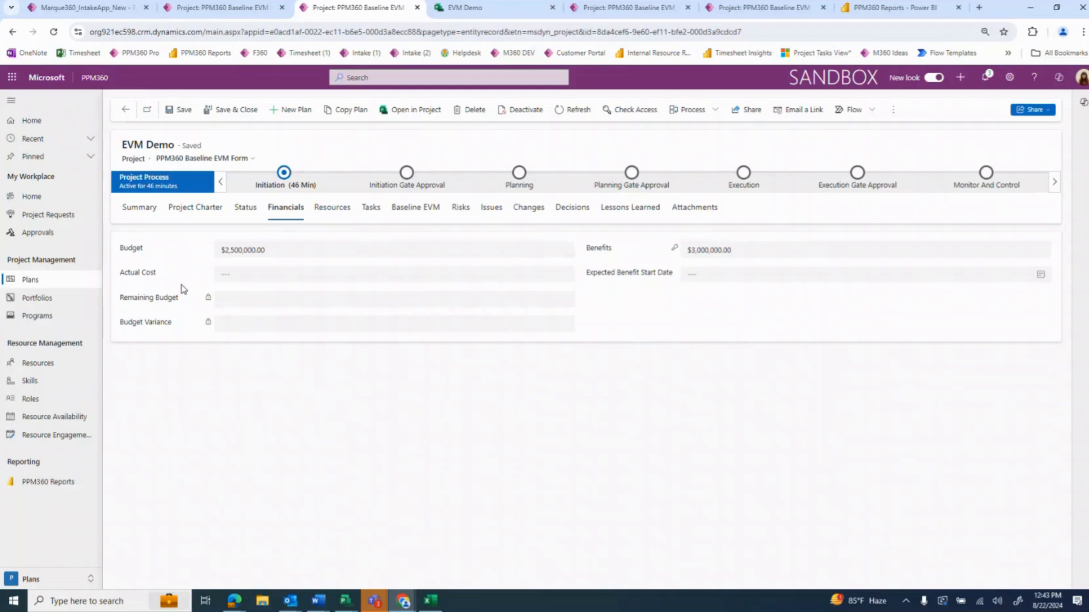
# Change the Project Director Engineer team member's role to Civil Engineer in the project's resources and return to the project
pyautogui.click(332, 213)
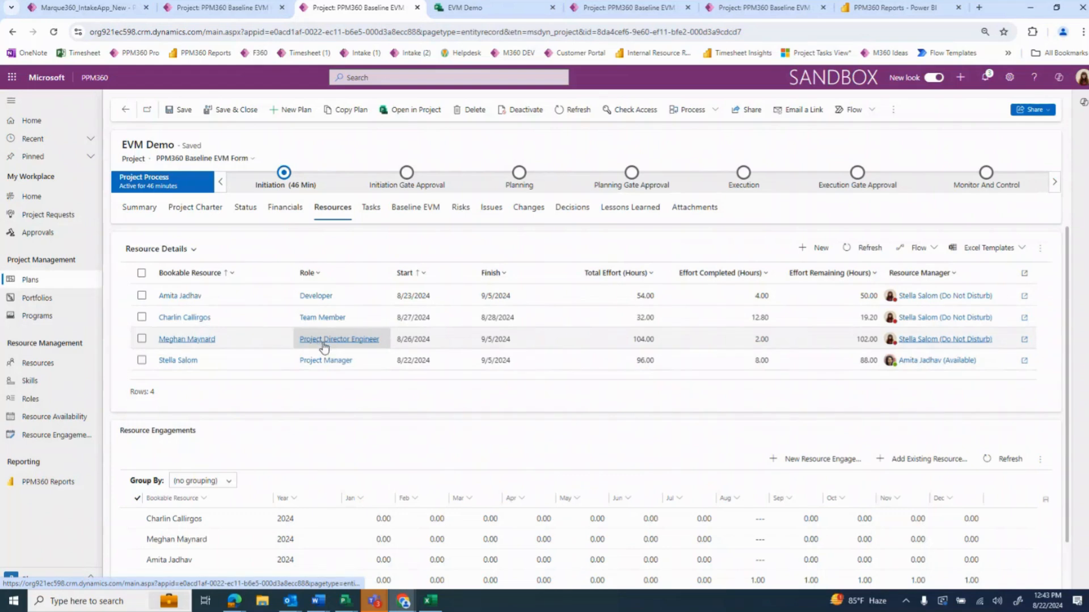
pyautogui.click(142, 340)
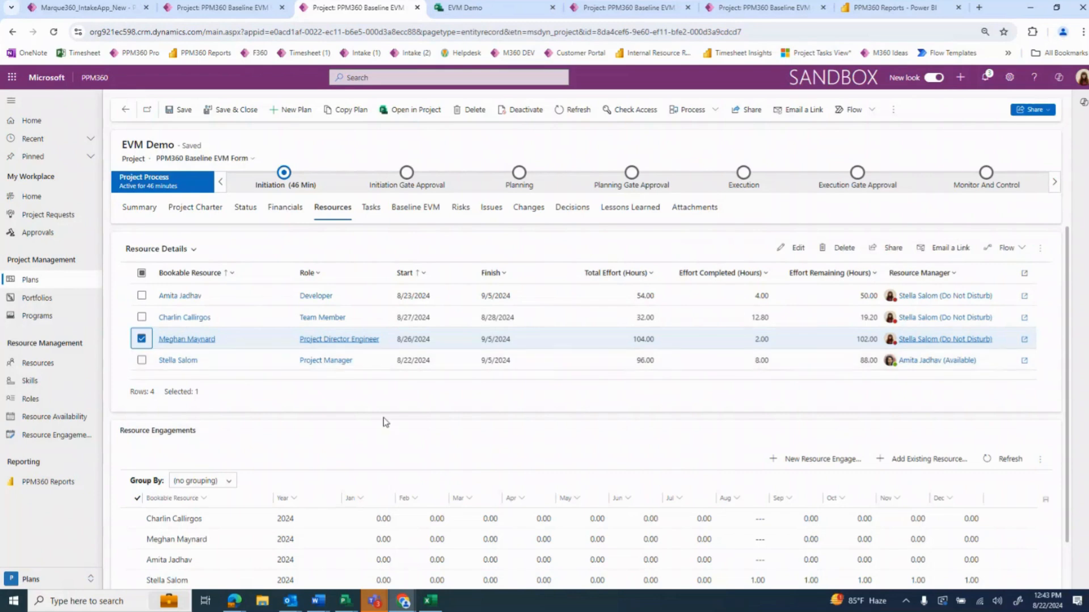
pyautogui.click(793, 248)
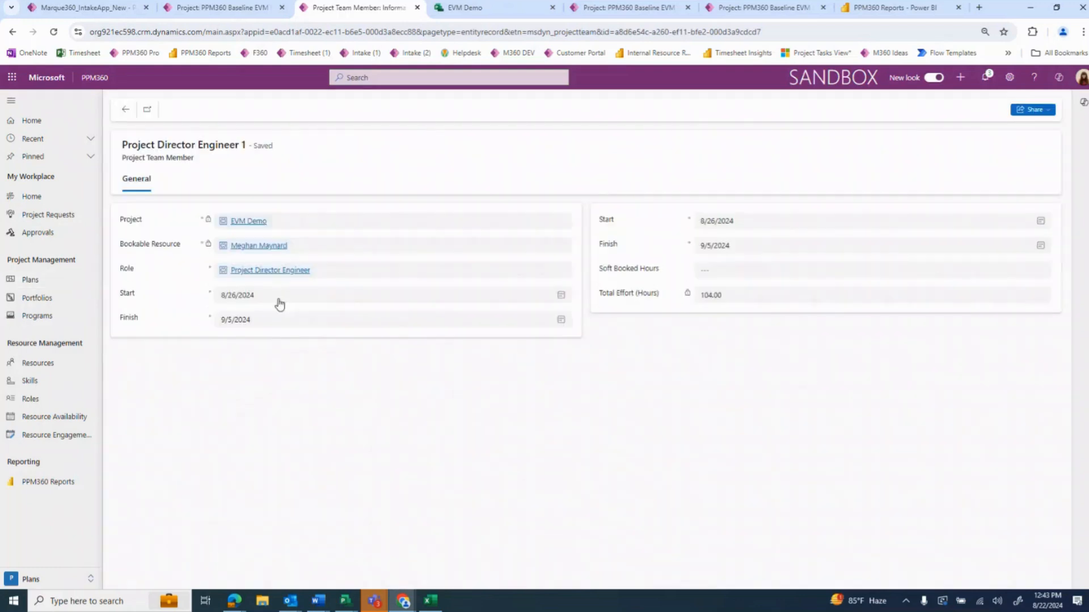
pyautogui.click(321, 270)
pyautogui.press('Delete')
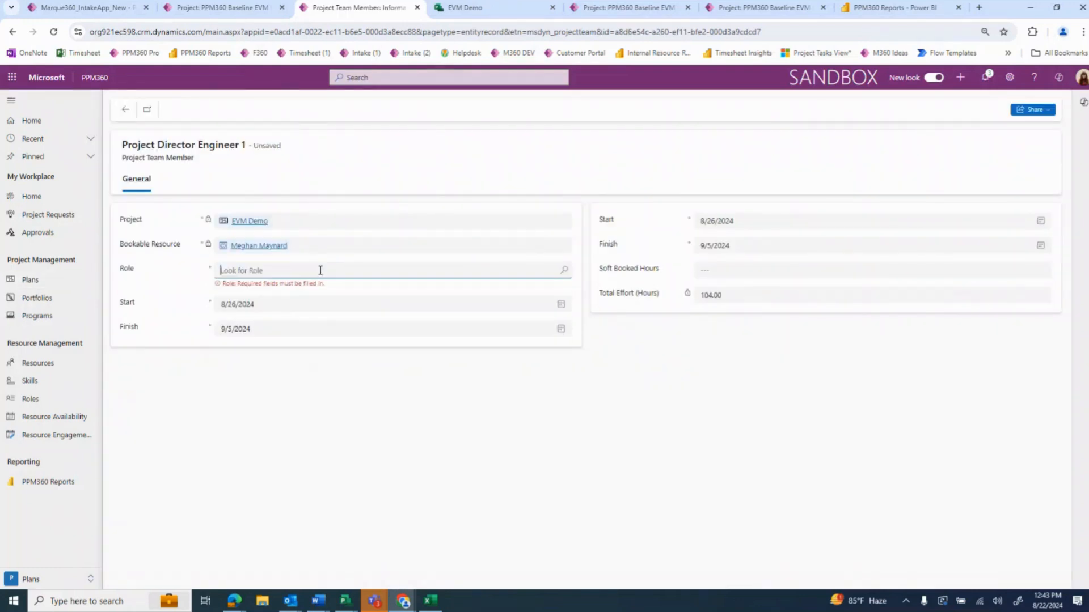
pyautogui.click(320, 270)
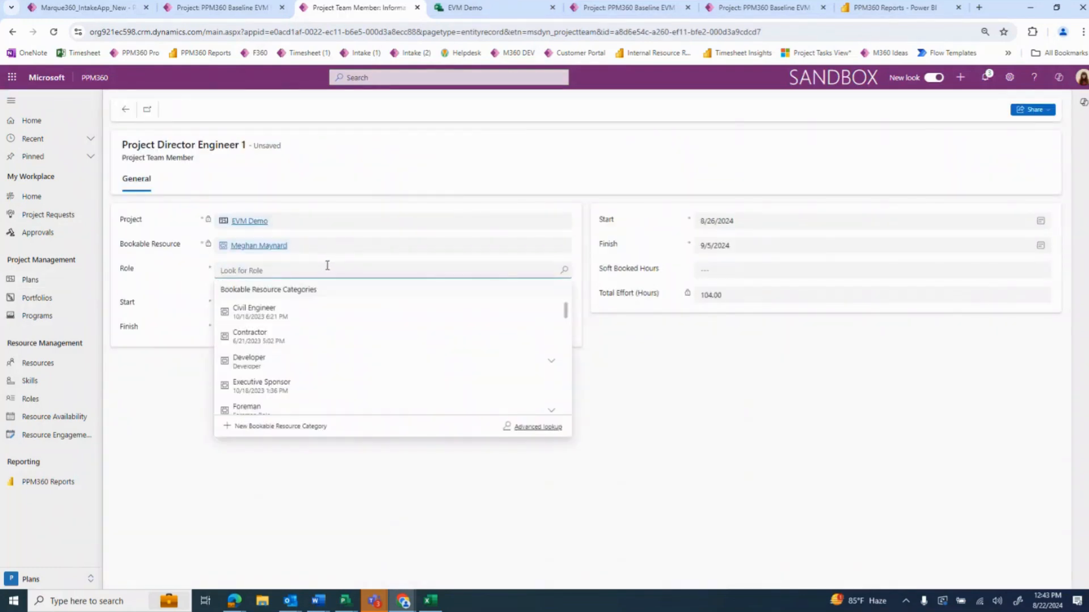
pyautogui.click(282, 315)
pyautogui.click(125, 109)
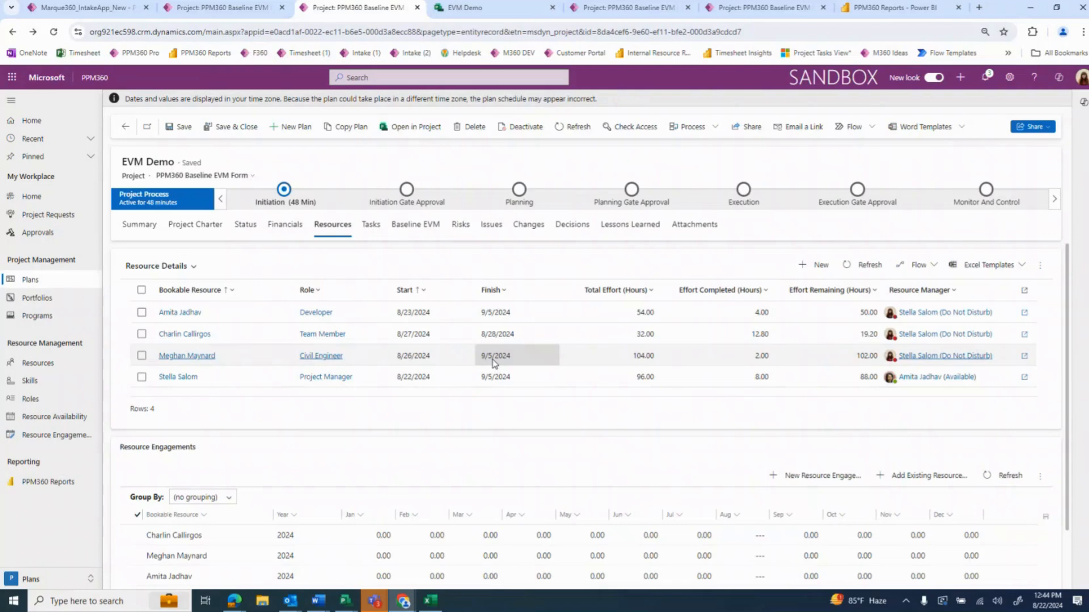
# Show the Team Members view of the project's resources and the Team Member's bookable resource record, returning to the project
pyautogui.scroll(-1, 760, 357)
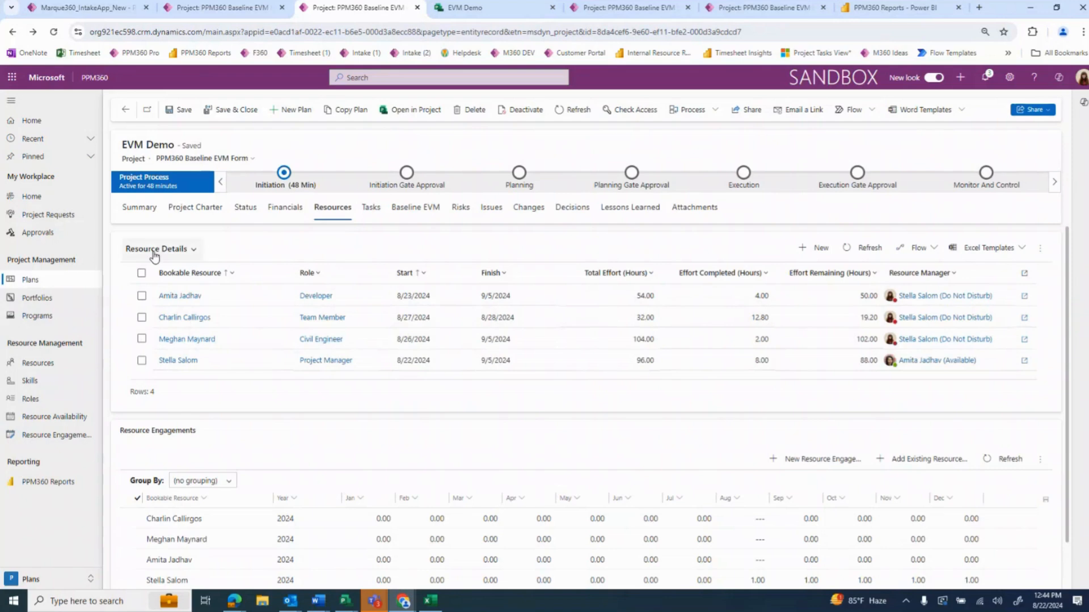
pyautogui.click(175, 250)
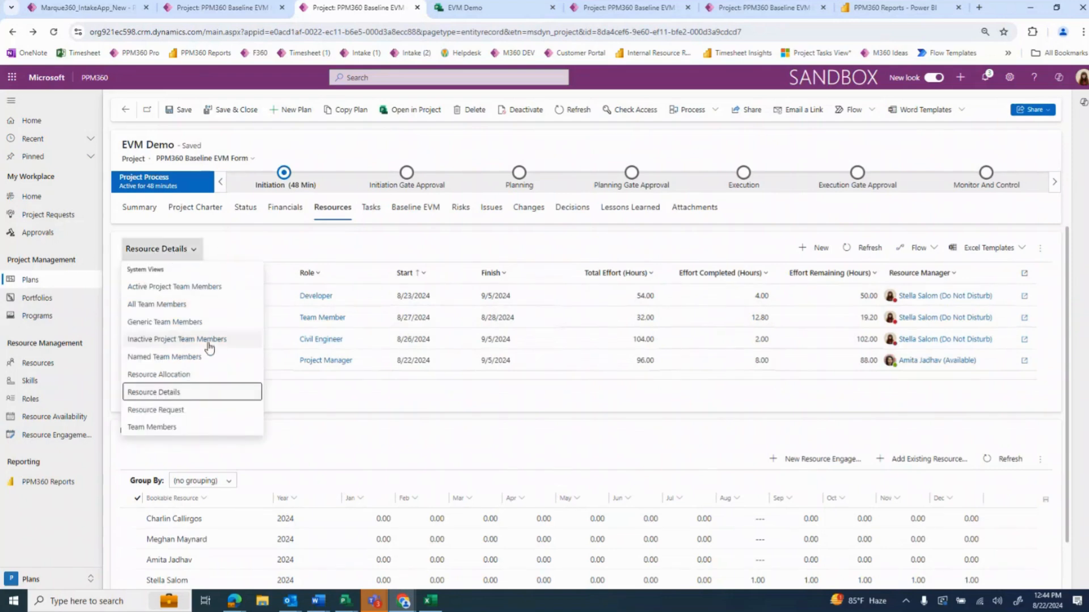
pyautogui.click(200, 427)
pyautogui.click(171, 251)
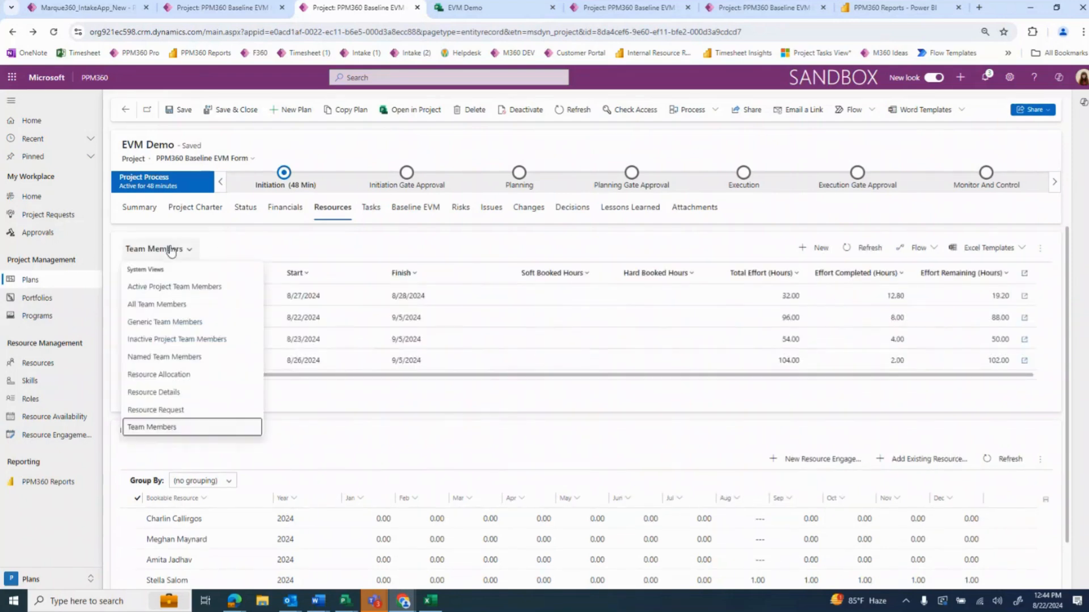
pyautogui.click(167, 250)
pyautogui.click(186, 297)
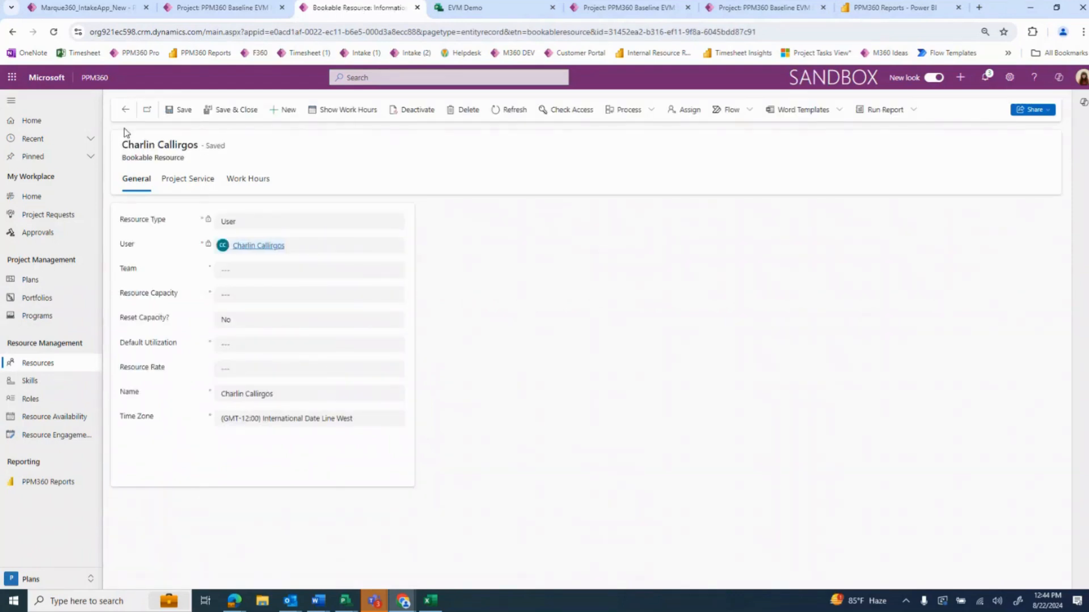
pyautogui.click(125, 109)
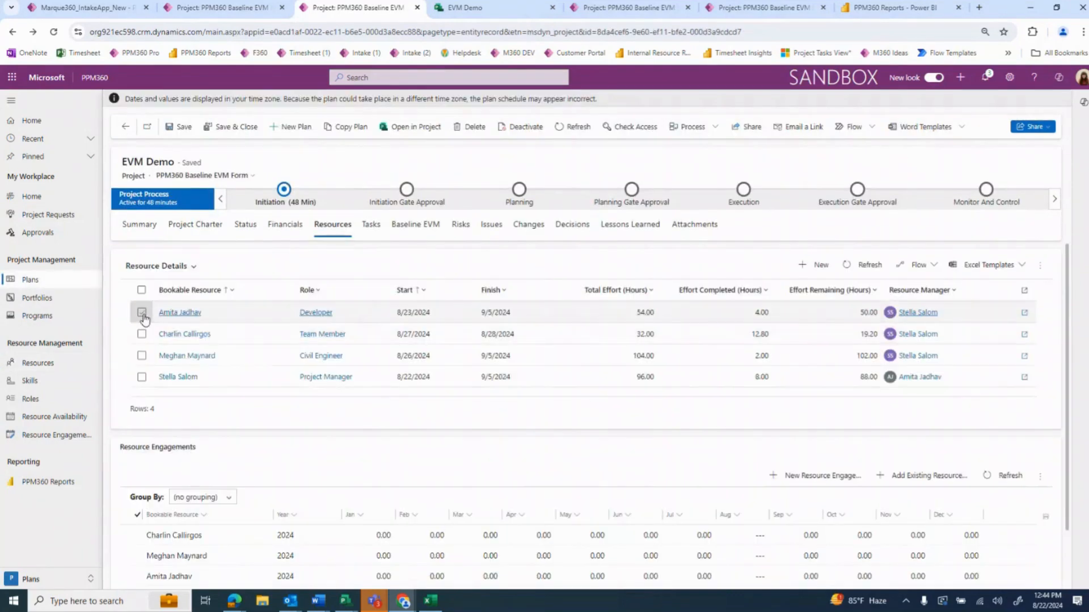
pyautogui.click(142, 312)
pyautogui.click(144, 311)
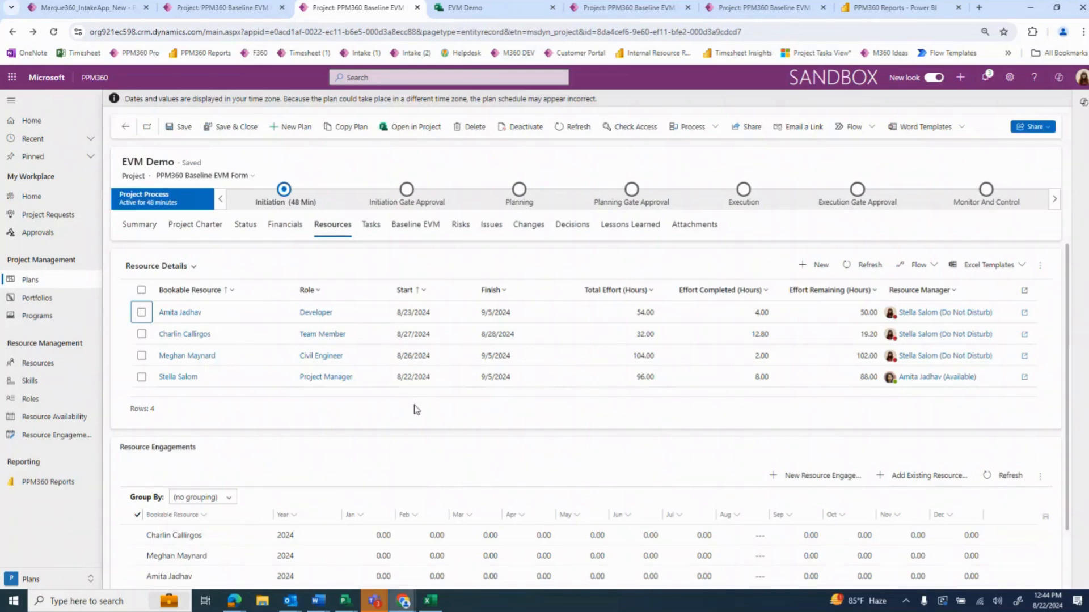
# Create a new project team member with the second listed bookable resource and the Developer role
pyautogui.click(815, 265)
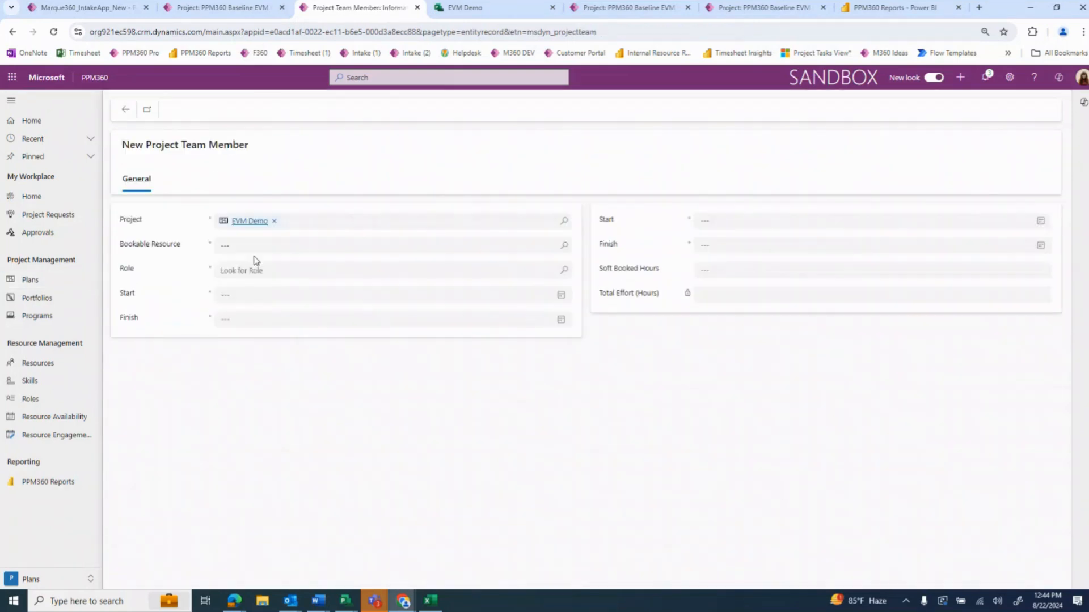
pyautogui.click(236, 250)
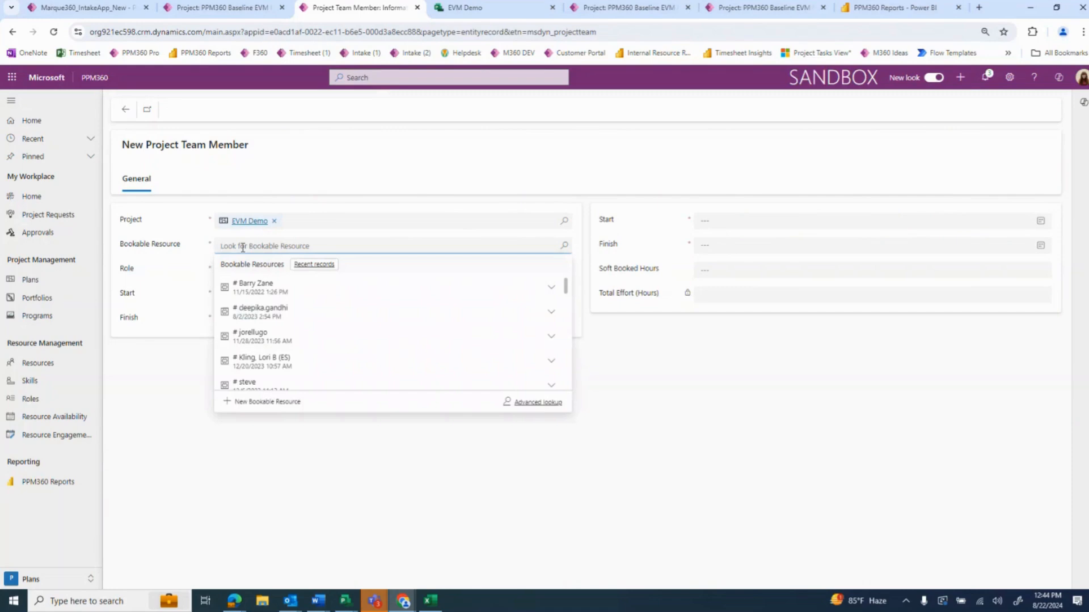
pyautogui.click(258, 309)
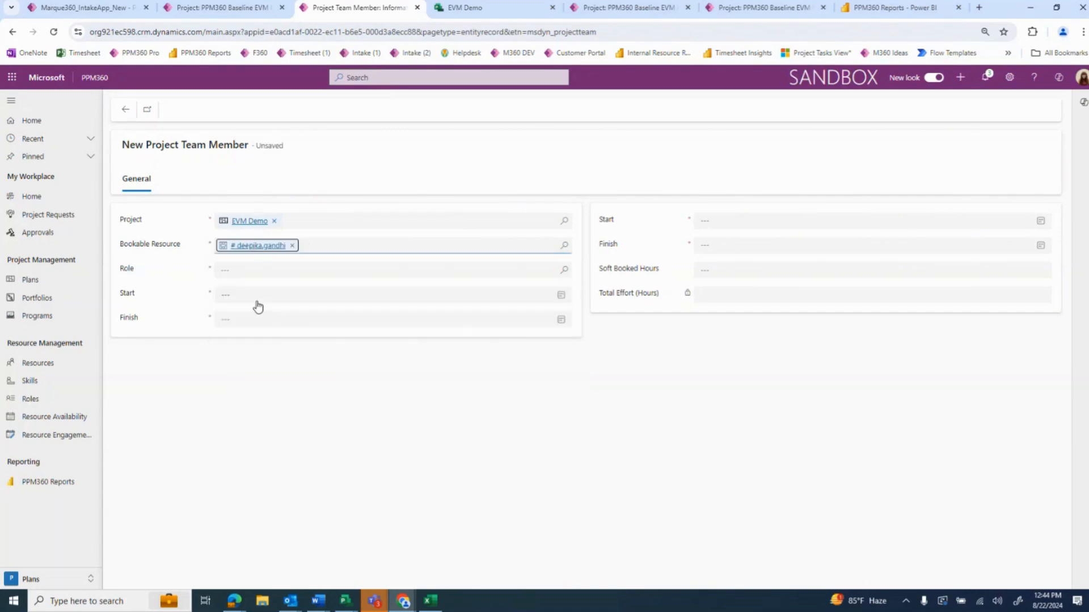
pyautogui.click(254, 270)
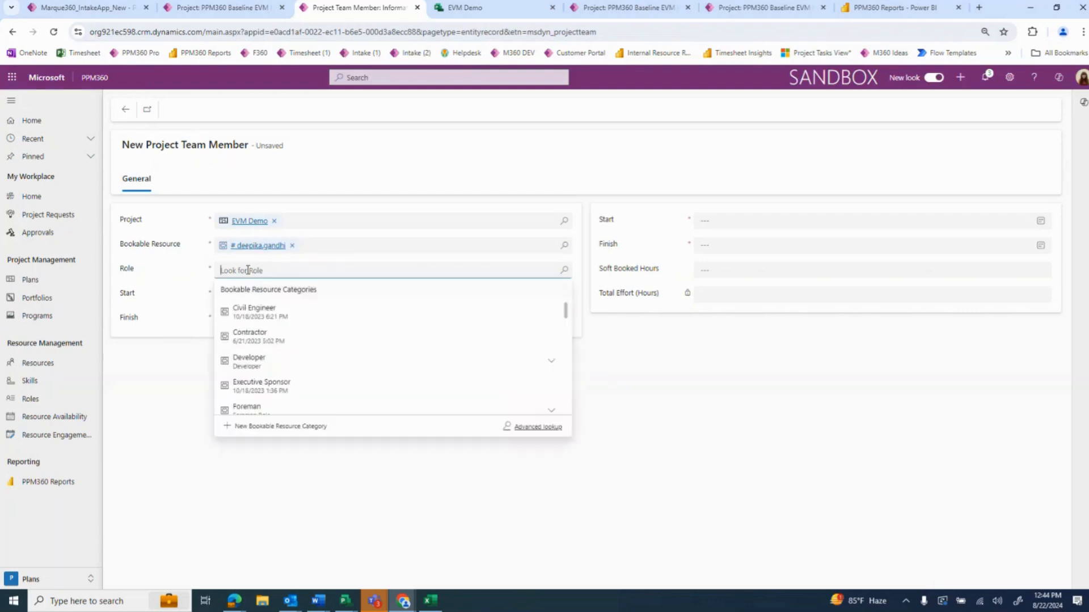
pyautogui.click(281, 357)
# Set the new team member's start to 8/22/2024 and finish to 8/29/2024, and save and close the record
pyautogui.click(257, 298)
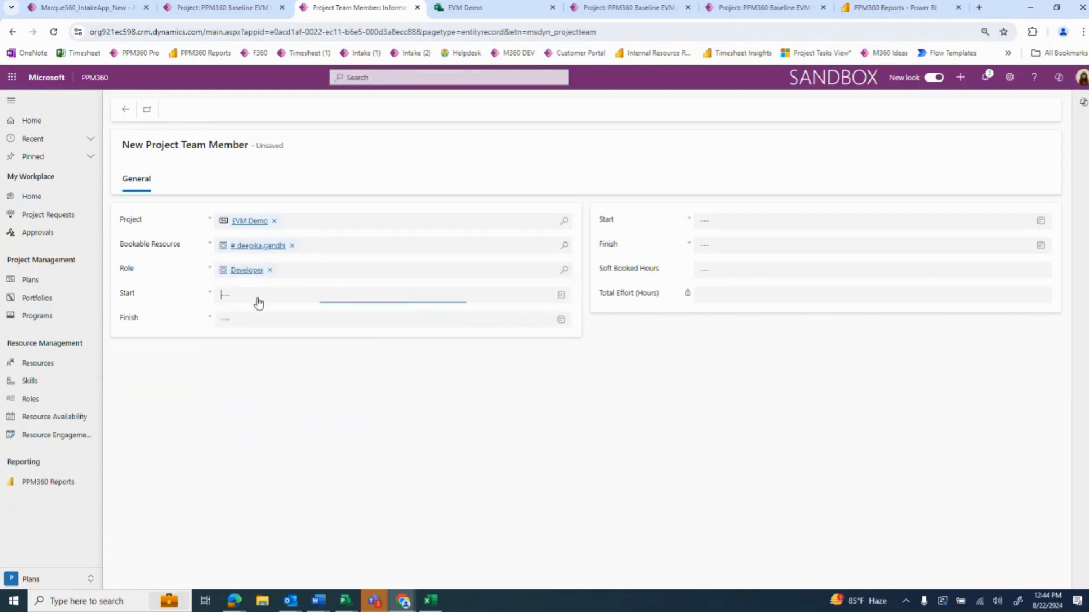
pyautogui.click(286, 390)
pyautogui.click(246, 321)
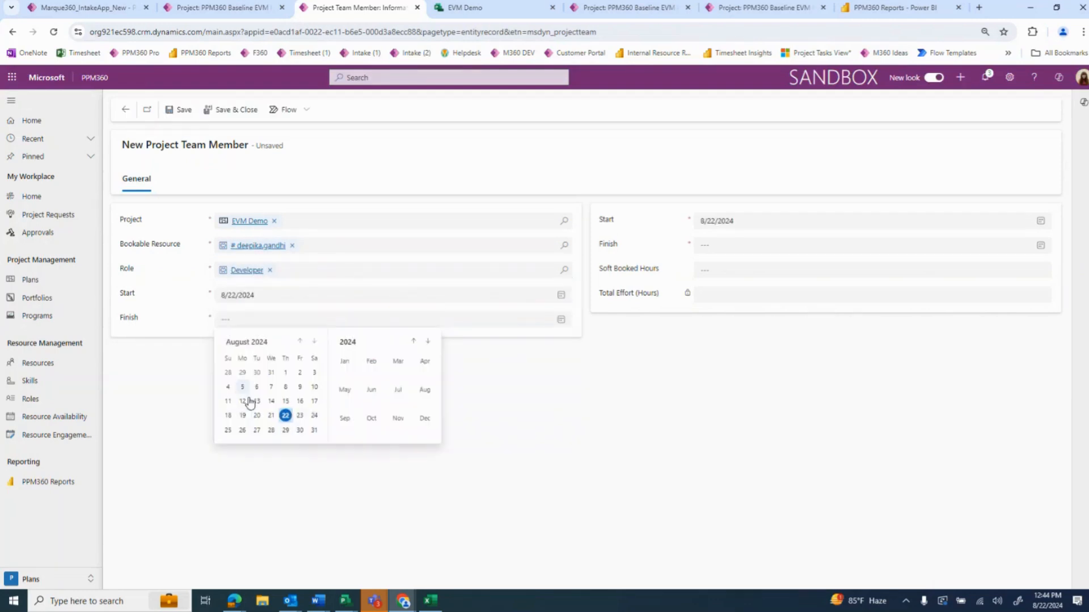
pyautogui.click(287, 431)
pyautogui.click(229, 109)
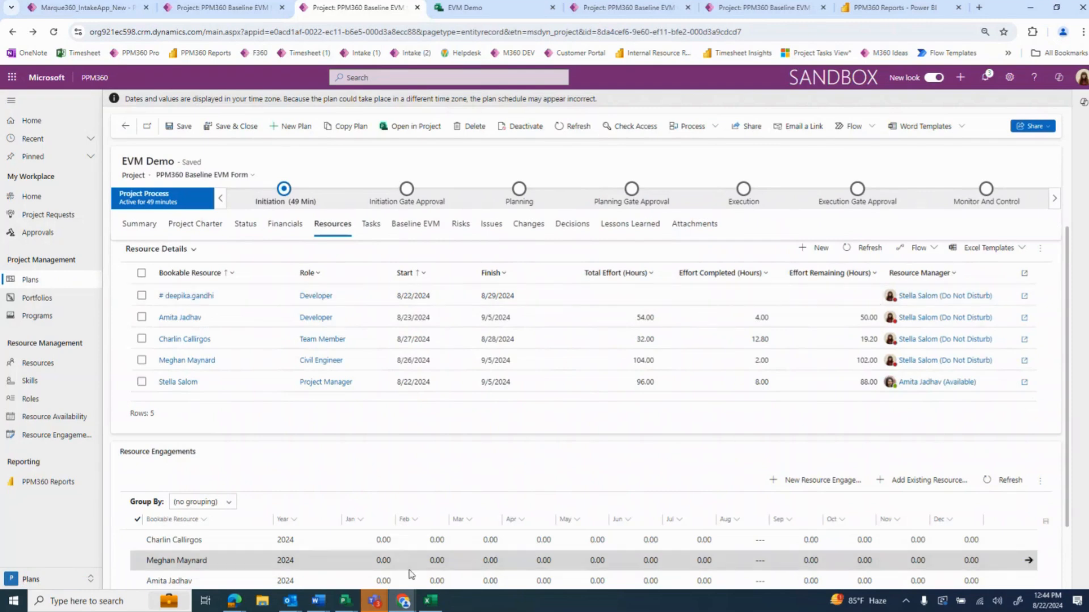
# Refresh the resource engagements and set the new team member's February 2024 engagement to 0.50
pyautogui.scroll(-1, 411, 574)
pyautogui.click(1010, 409)
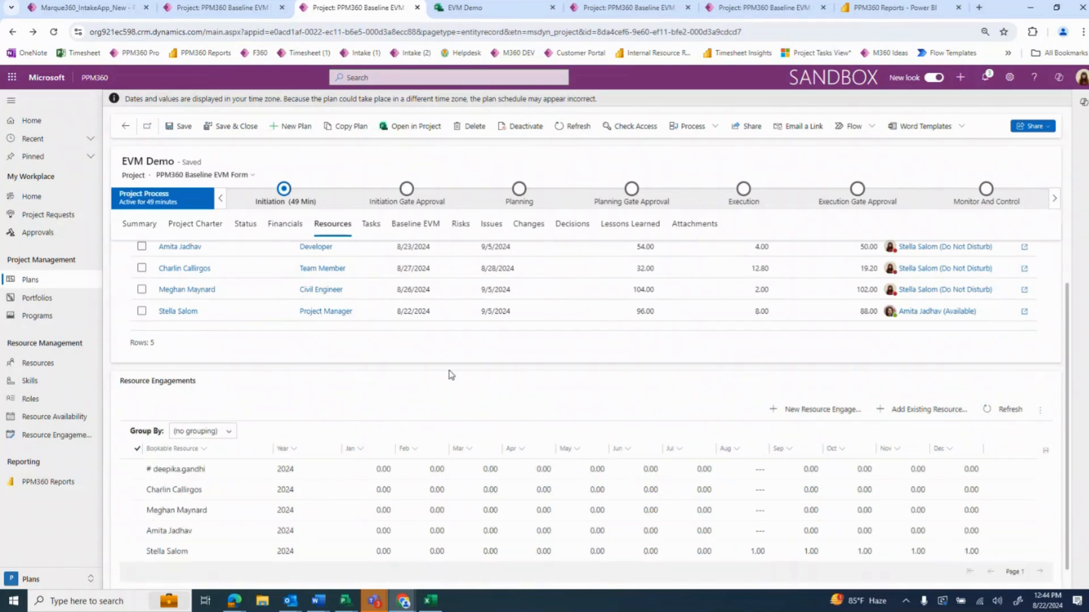
pyautogui.scroll(-1, 357, 371)
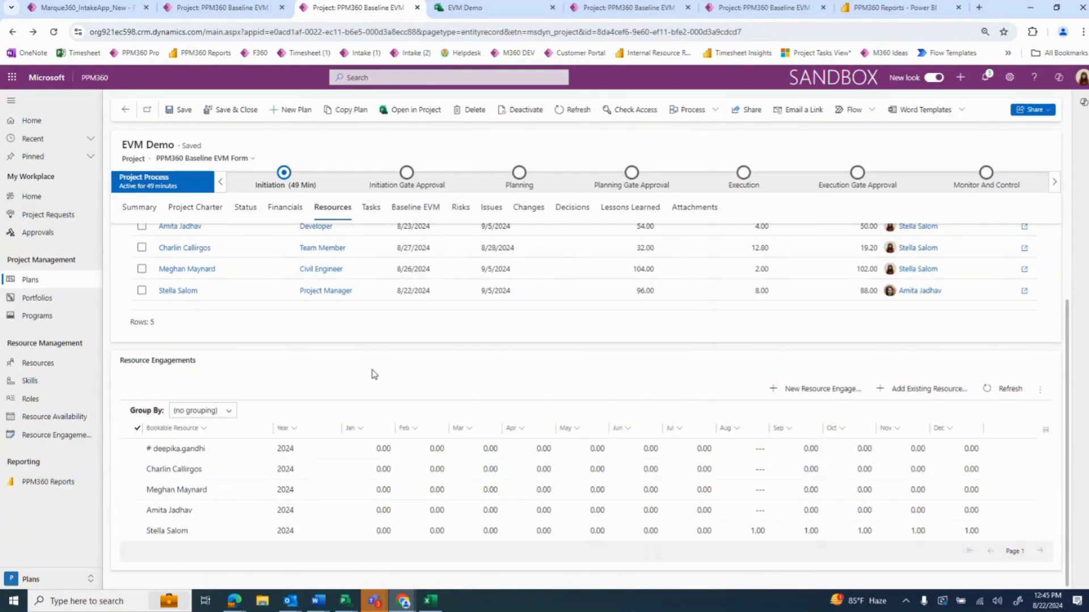
pyautogui.click(436, 449)
pyautogui.click(434, 450)
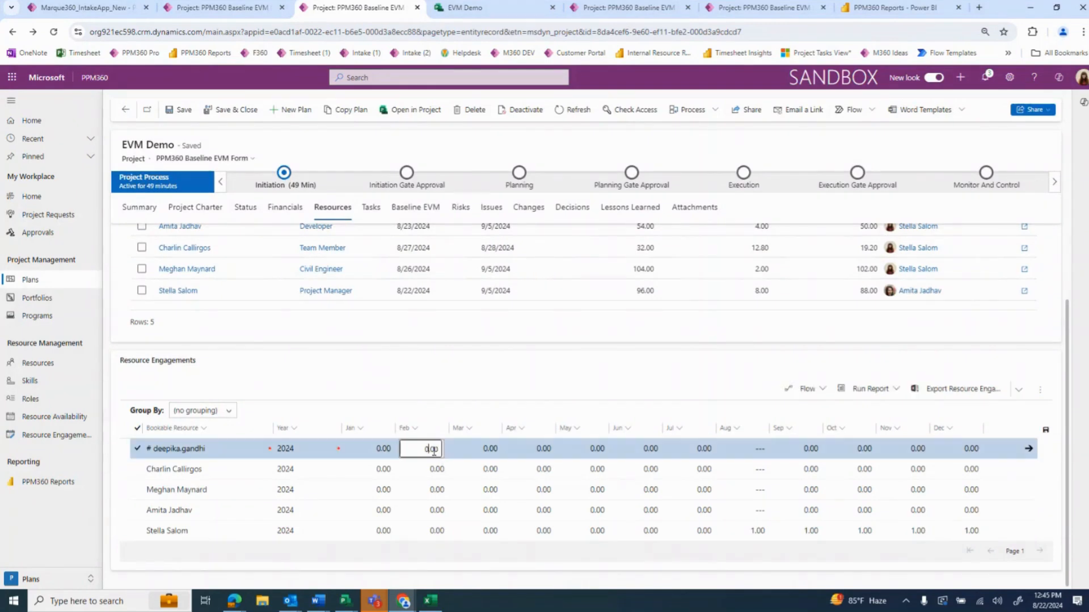
pyautogui.doubleClick(435, 450)
pyautogui.click(437, 448)
pyautogui.click(444, 387)
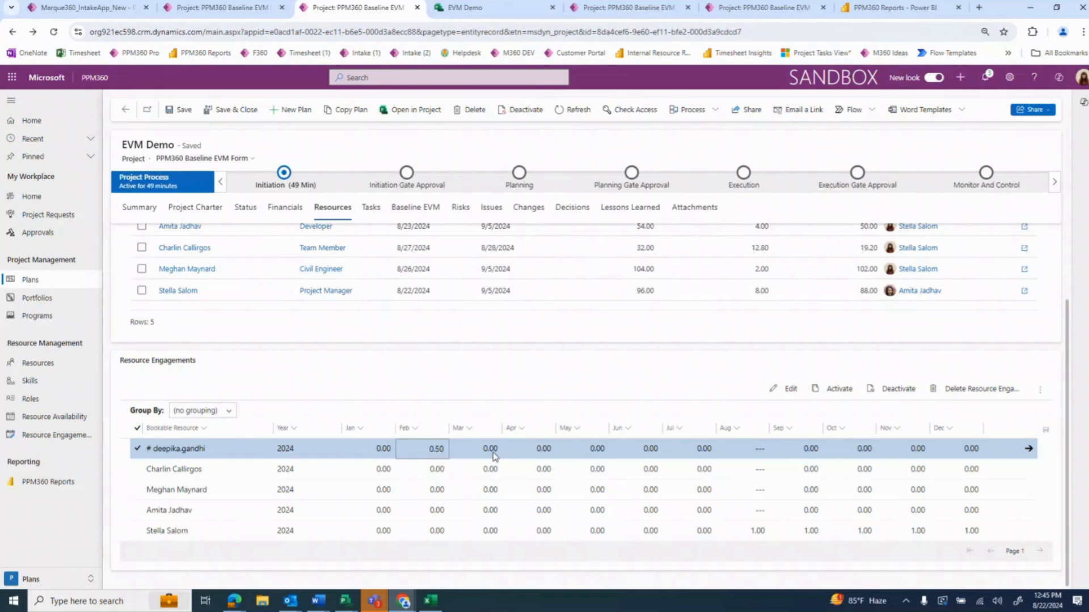
# Start a new risk for the EVM Demo project named "Schedule Delayed" with the state (2) Active
pyautogui.scroll(2, 448, 497)
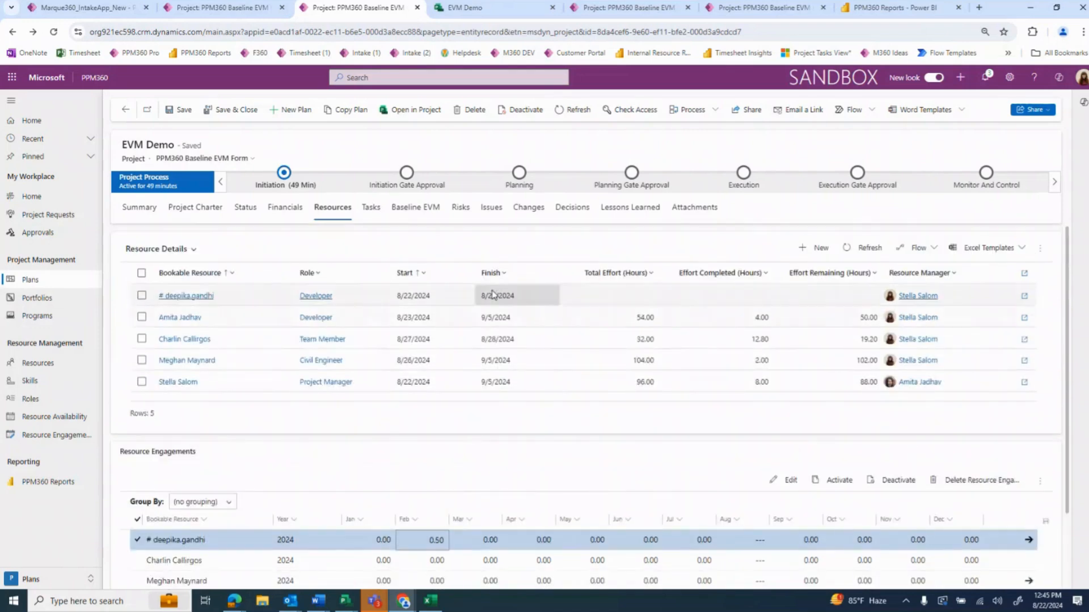
pyautogui.click(461, 214)
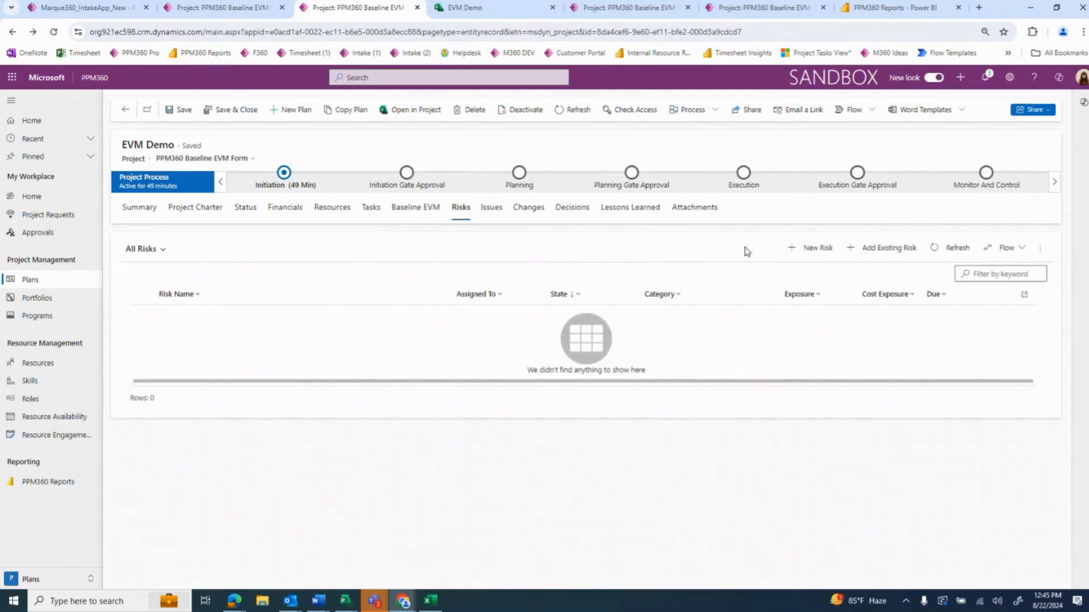
pyautogui.click(816, 253)
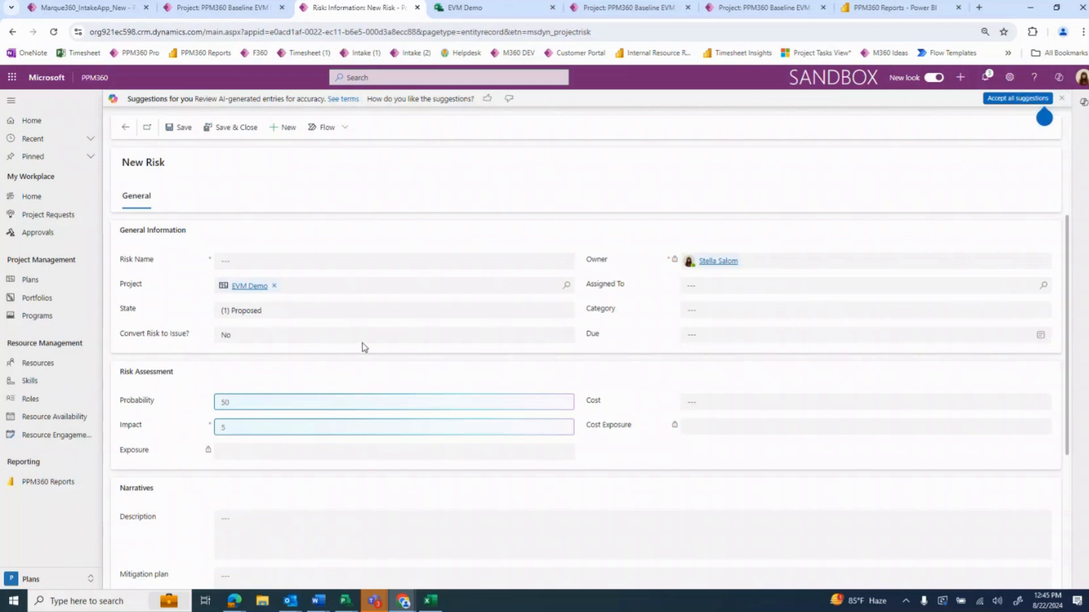
pyautogui.click(292, 260)
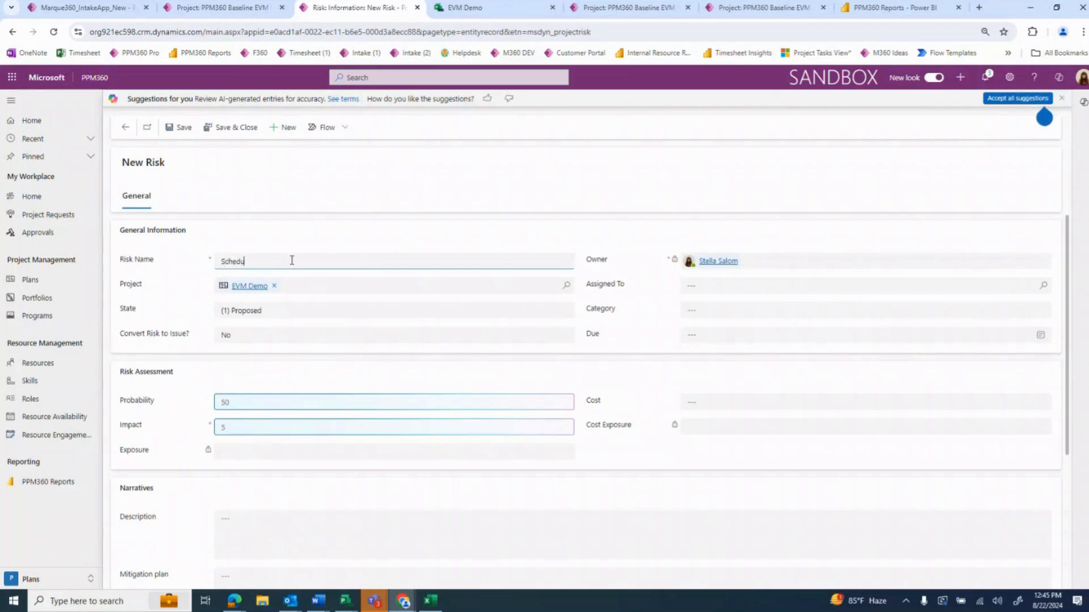
pyautogui.write('Schedule Delayed')
pyautogui.click(279, 320)
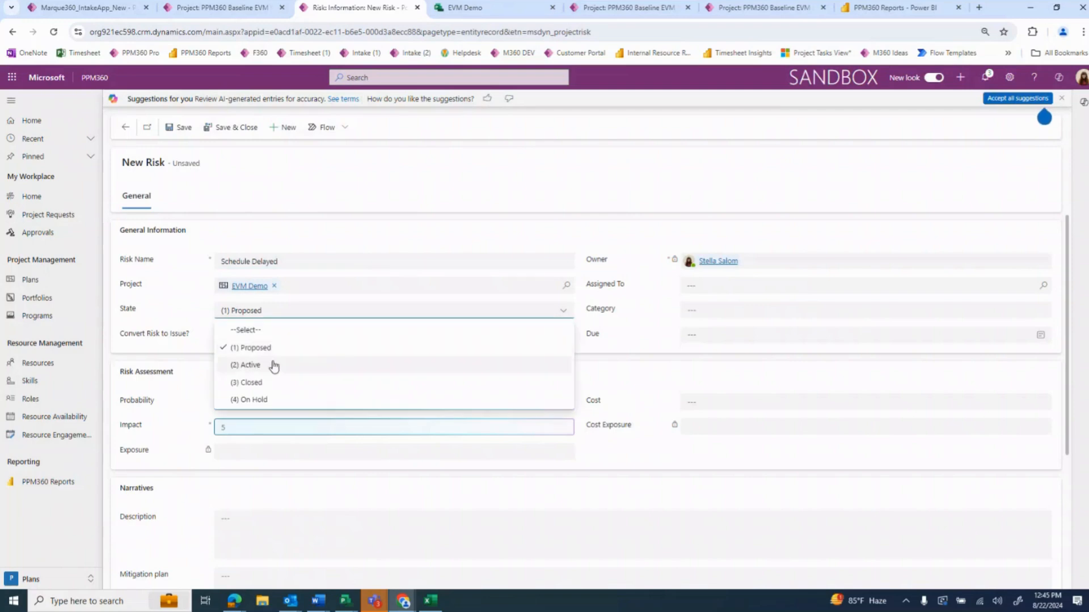
pyautogui.click(274, 366)
# Assign the new risk to its owner and set its category to Schedule
pyautogui.click(718, 285)
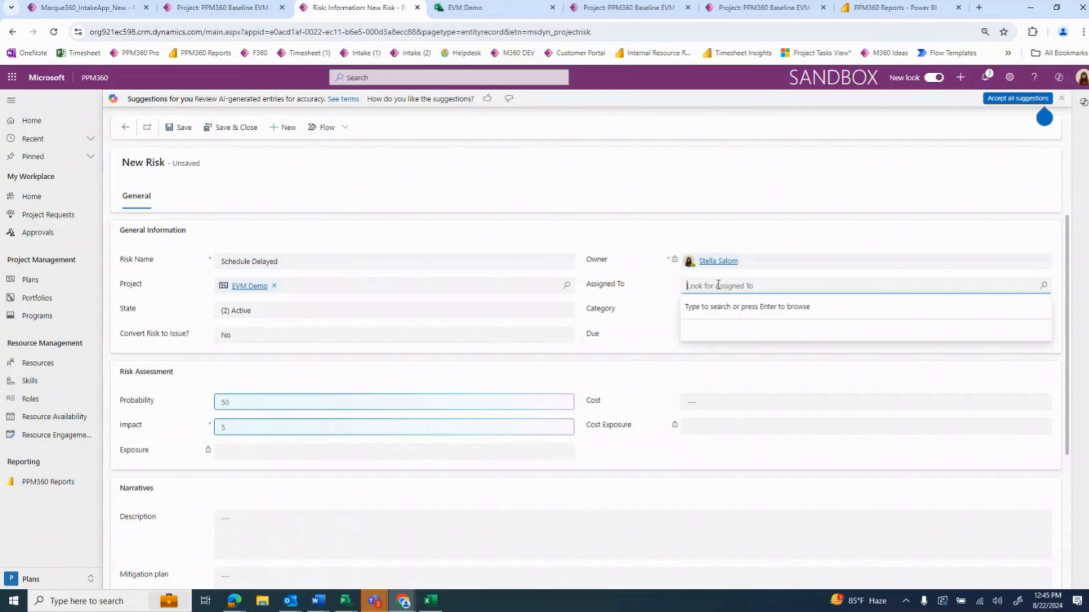
pyautogui.write('stella')
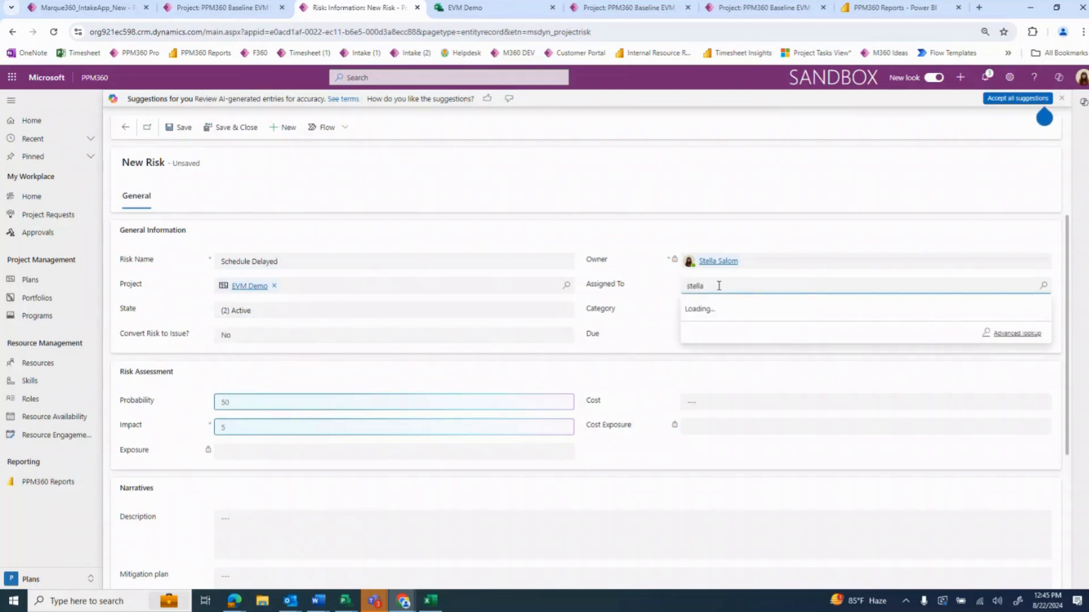
pyautogui.click(735, 331)
pyautogui.click(703, 310)
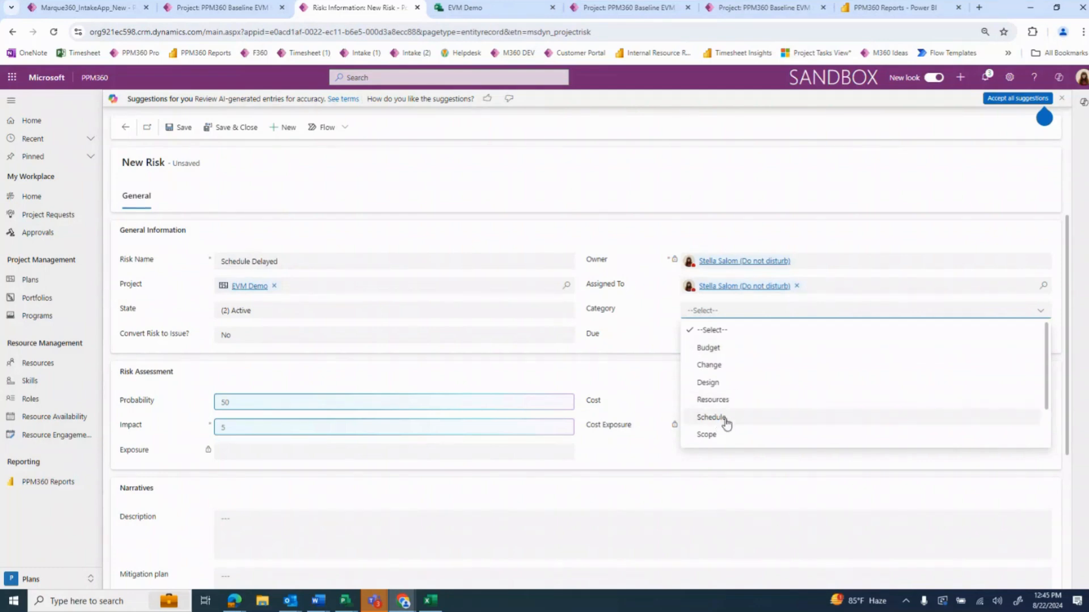
pyautogui.click(726, 422)
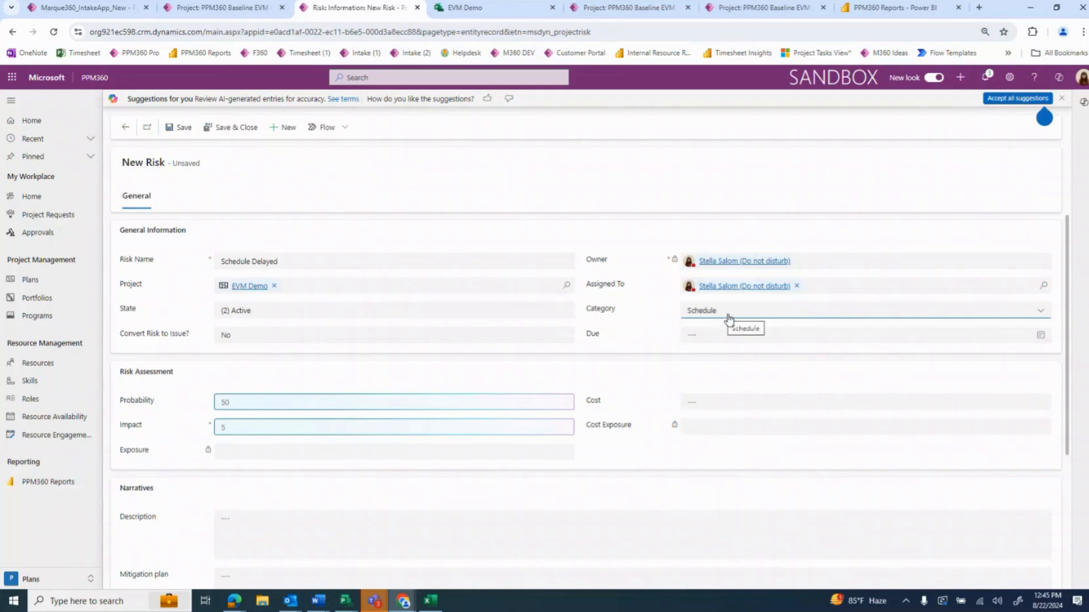
# Set the new risk's due date to 8/29/2024, its probability to 75 and its impact to 7
pyautogui.click(716, 335)
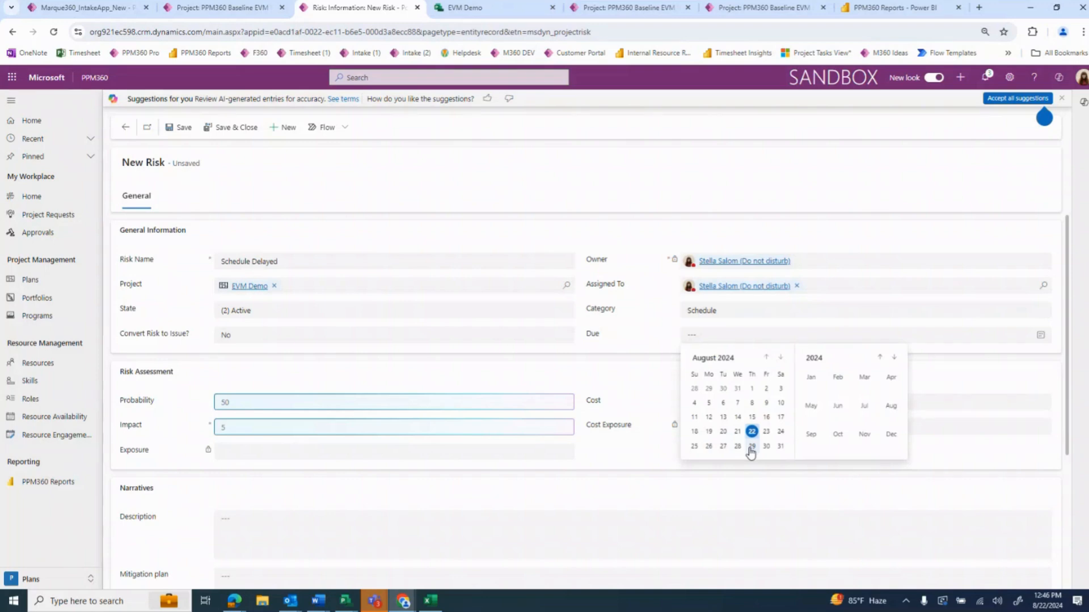
pyautogui.click(750, 448)
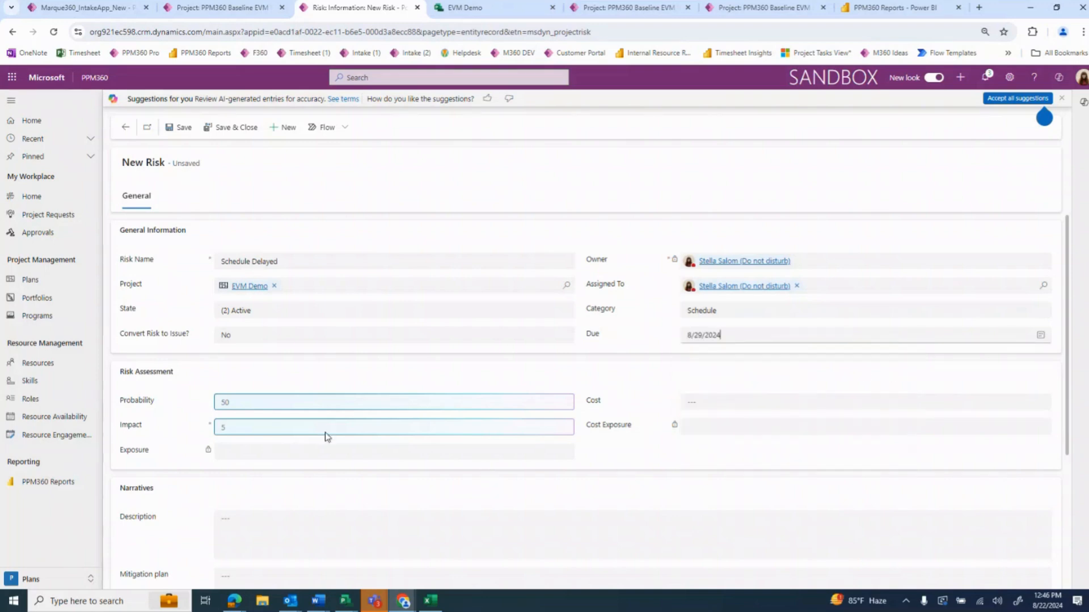
pyautogui.click(270, 402)
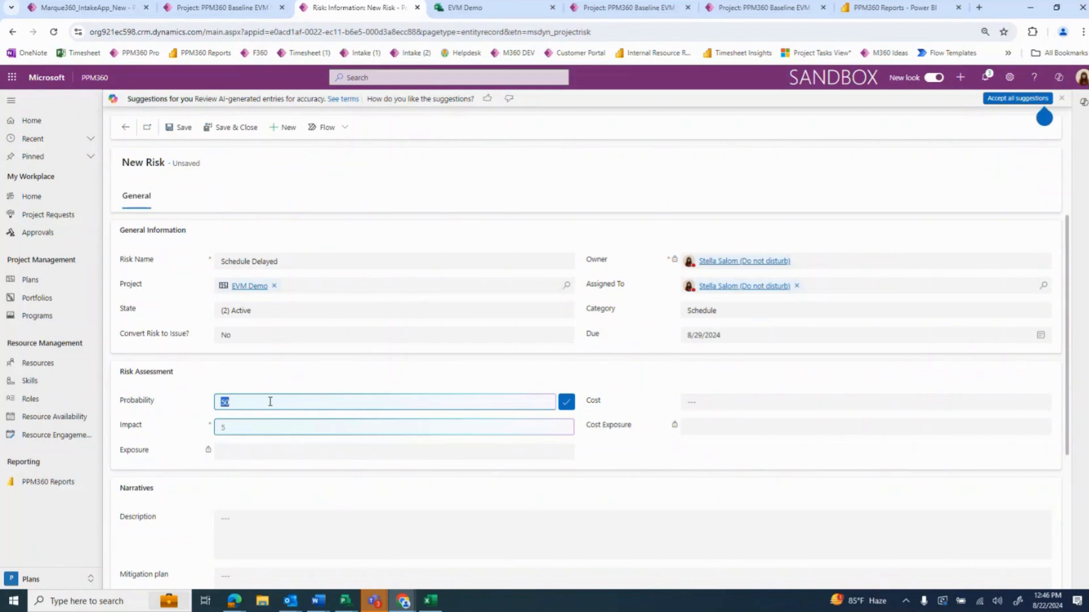
pyautogui.write('7')
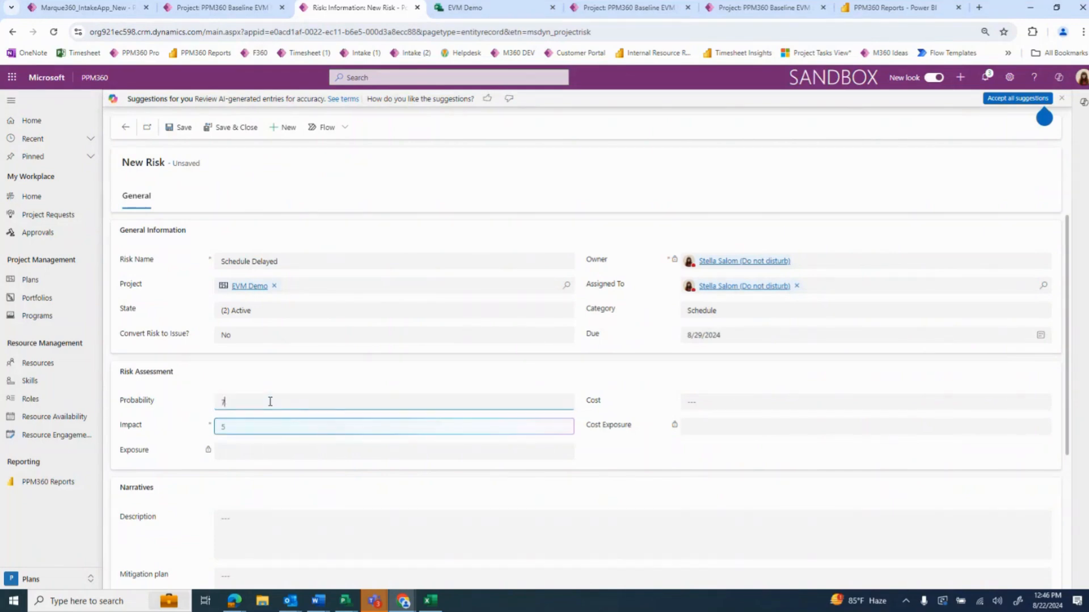
pyautogui.click(261, 426)
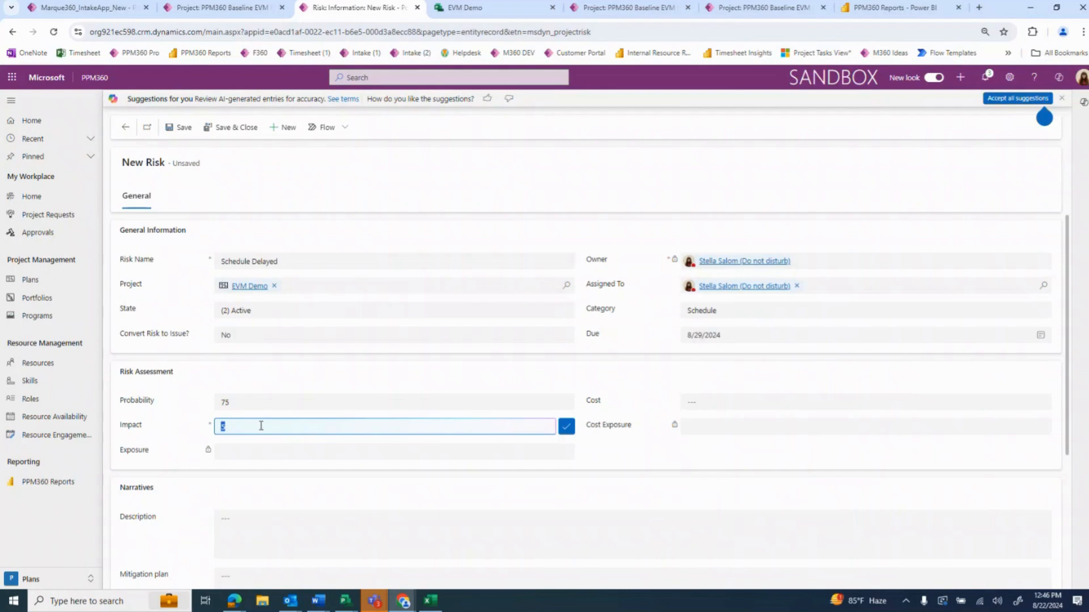
pyautogui.write('7')
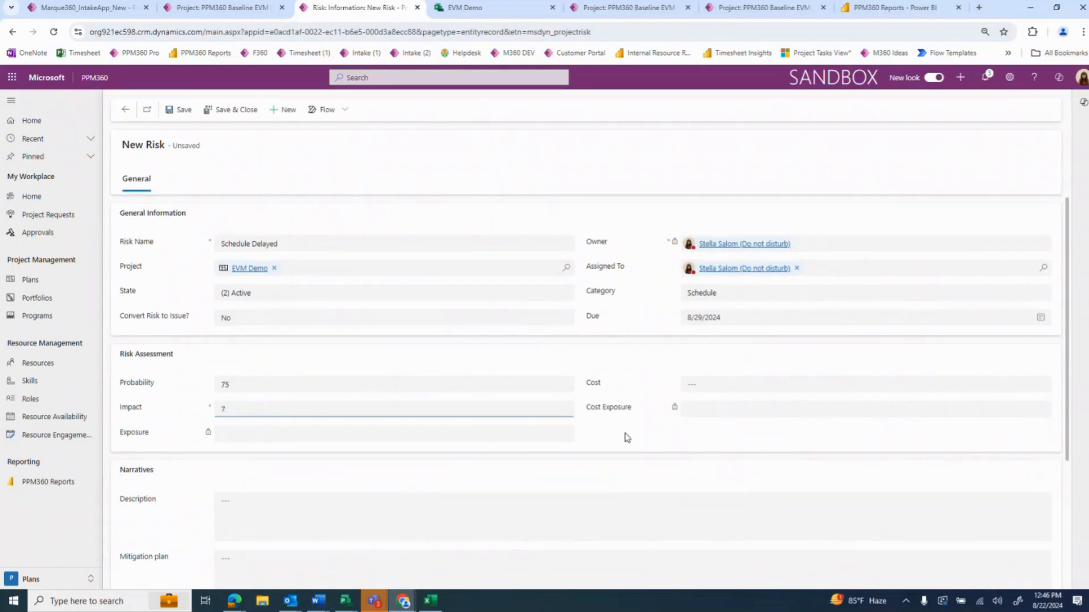
# Set the new risk's cost to $12,500.00 and save the risk
pyautogui.click(722, 386)
pyautogui.write('12,')
pyautogui.write('500')
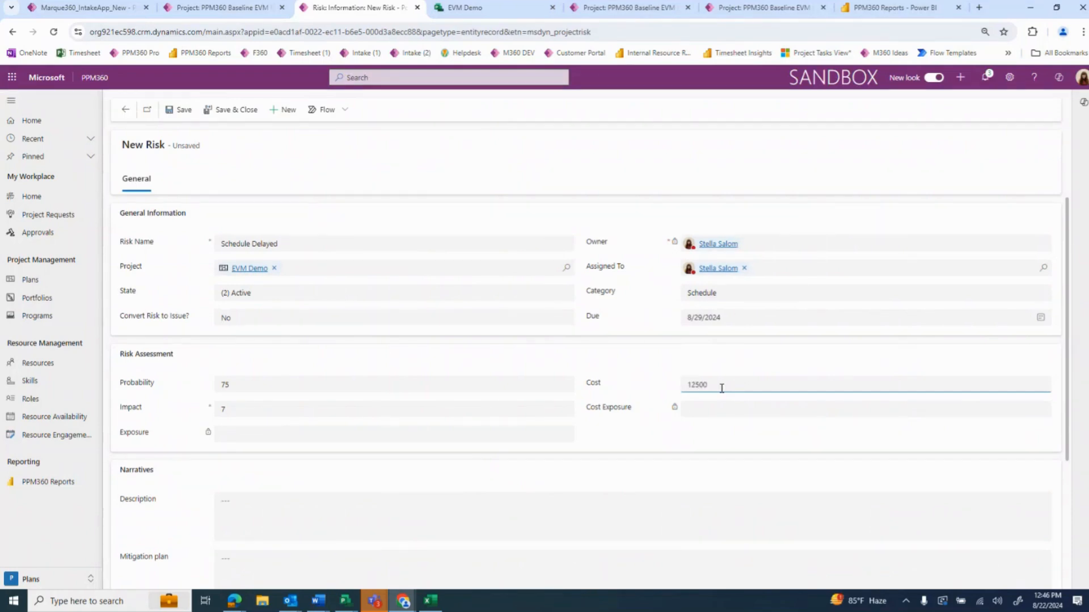
pyautogui.click(681, 349)
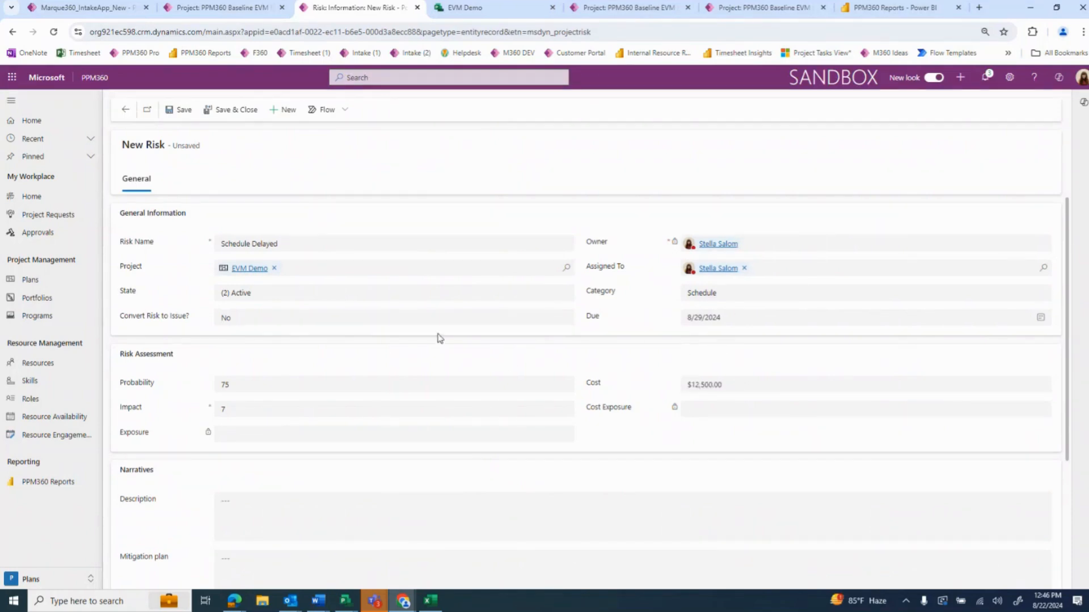
pyautogui.click(173, 110)
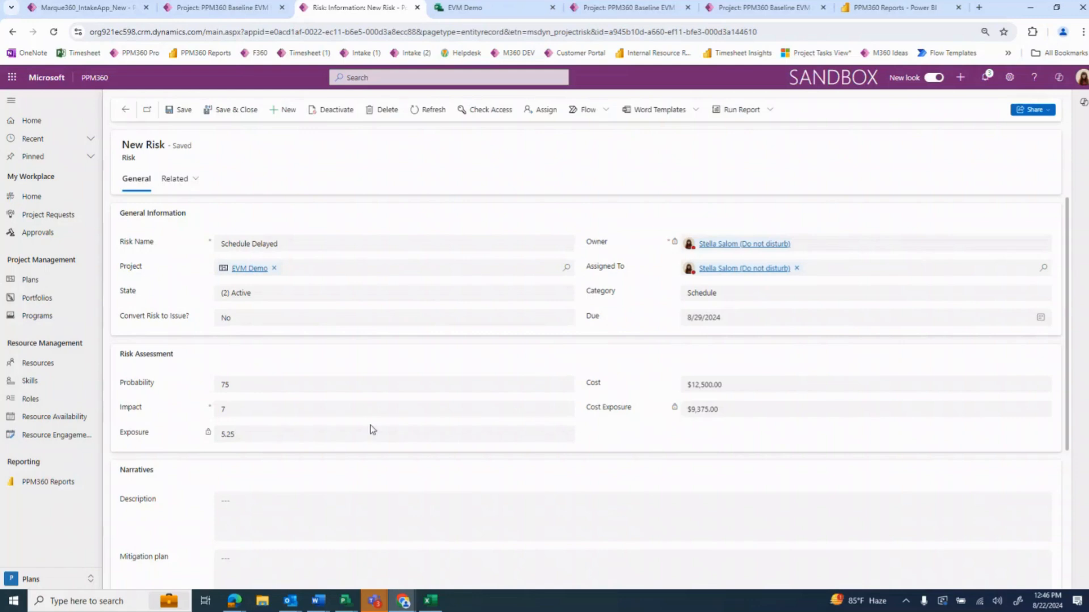
# Enter the risk's description "Schedule performance/progress officially effecting project cost."
pyautogui.scroll(-3, 388, 465)
pyautogui.click(362, 357)
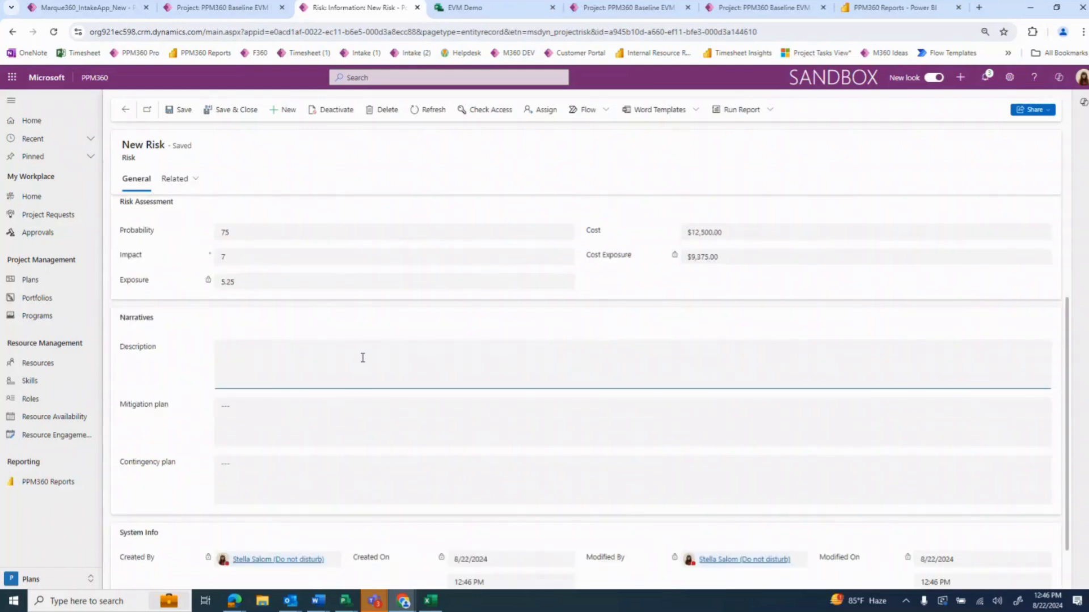
pyautogui.write('Schedule perform')
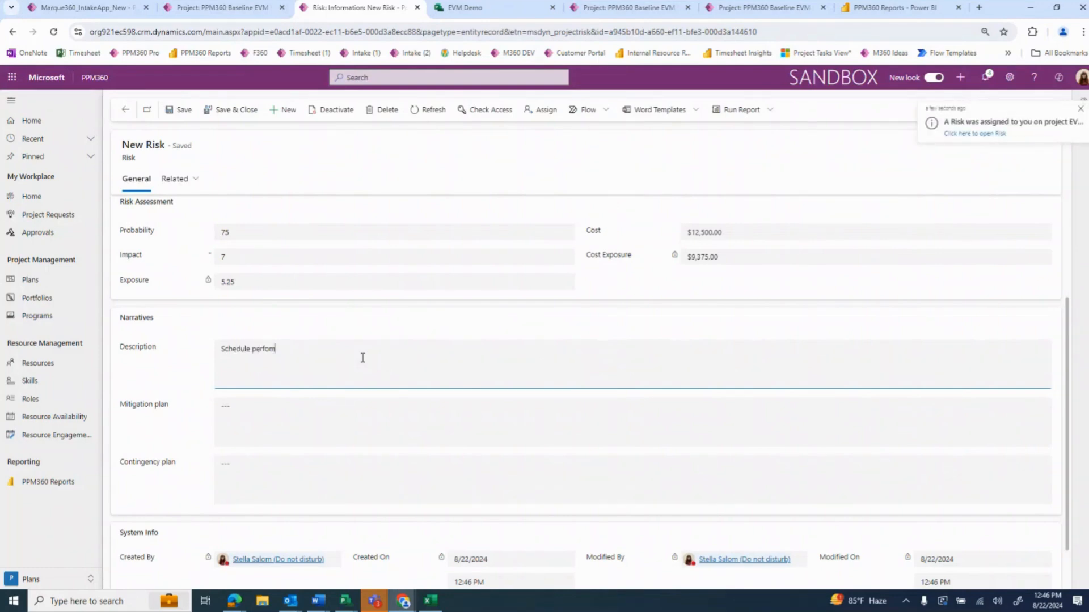
pyautogui.write('ance/progress officially effecting project cost.')
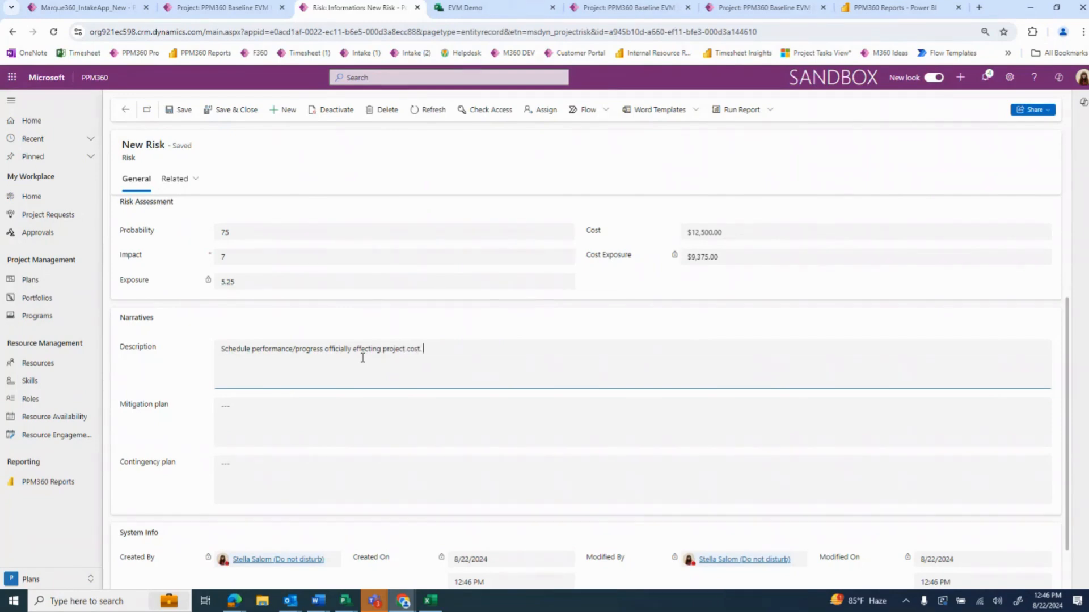
# Enter the risk's mitigation plan "Deadline has been set to complete late tasks to prevent financial consequences."
pyautogui.press('Tab')
pyautogui.write('Deadline ')
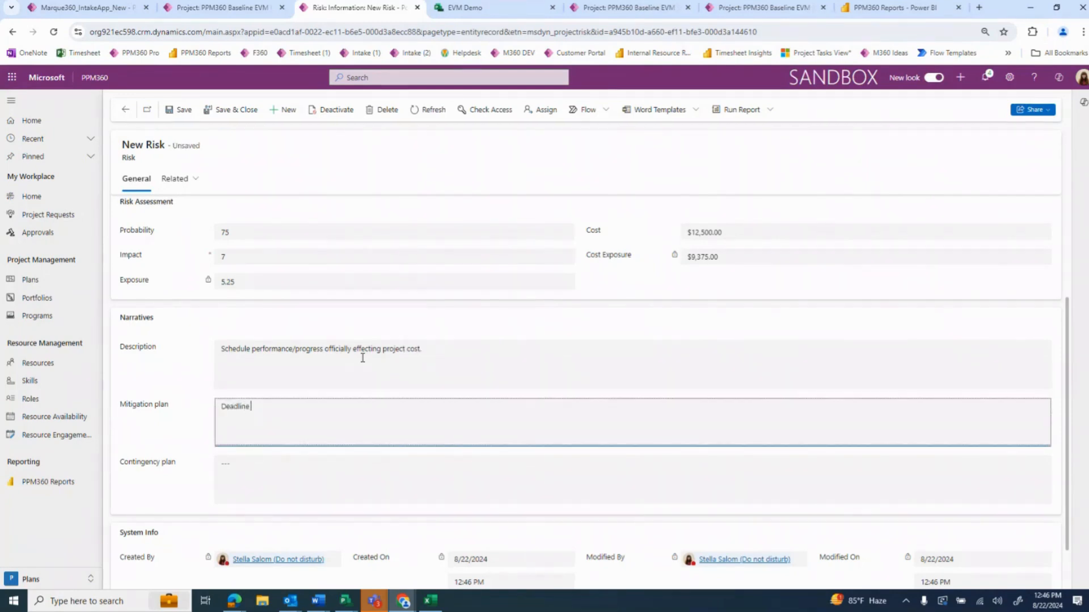
pyautogui.write('has been set to completet ')
pyautogui.write('m')
pyautogui.press('BackSpace')
pyautogui.press('BackSpace')
pyautogui.press('BackSpace')
pyautogui.write('late tasks to prevent financial consequences.')
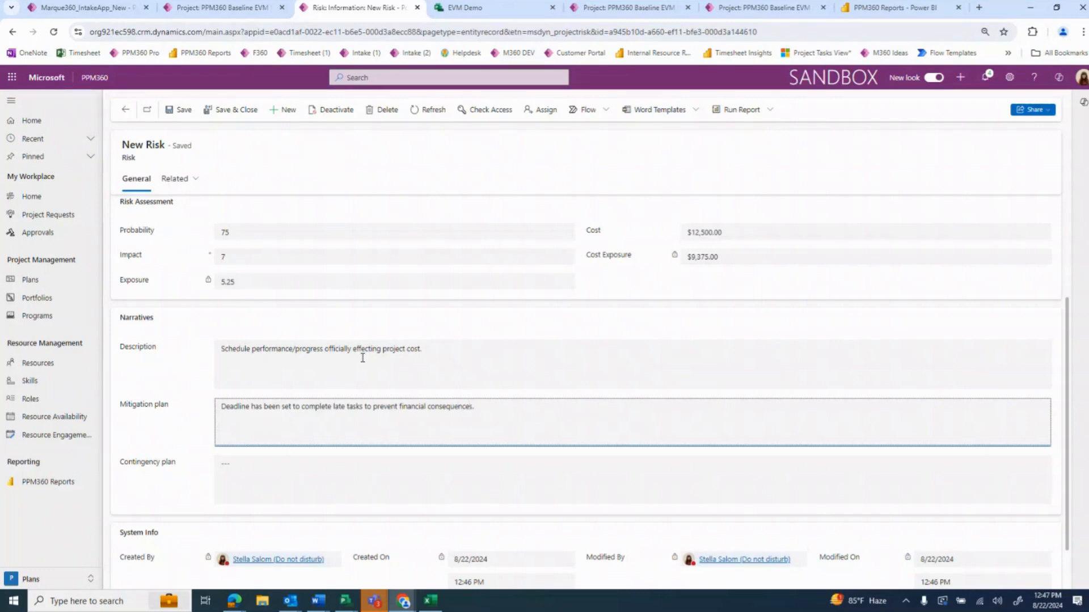
# Enter "Contingency plan." as the risk's contingency plan, save the risk and review the record
pyautogui.press('Tab')
pyautogui.write('Contingency plan.')
pyautogui.click(178, 111)
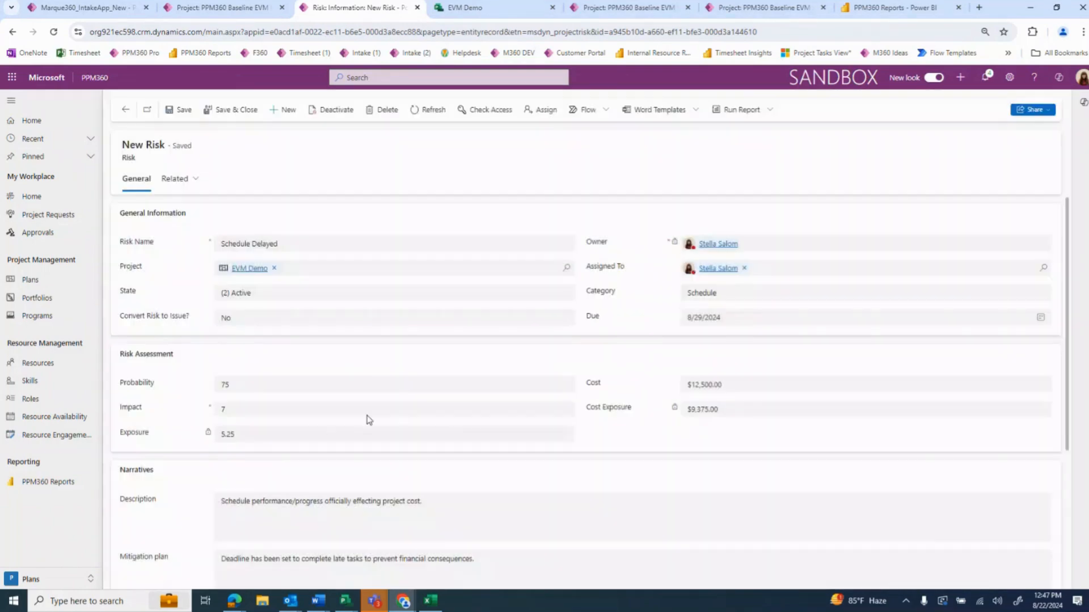
pyautogui.scroll(-4, 454, 468)
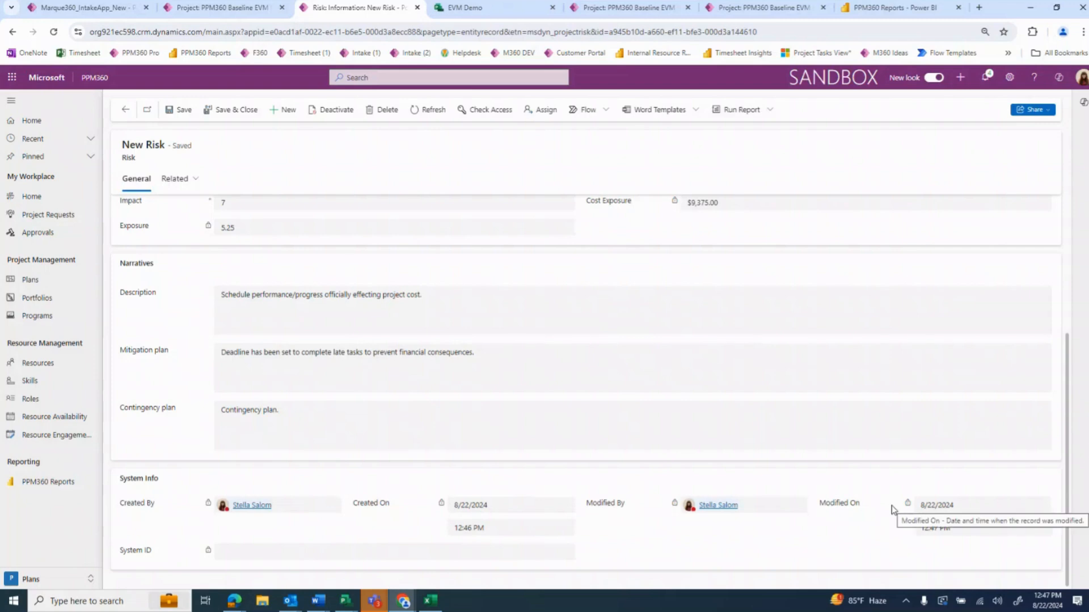
pyautogui.scroll(4, 624, 515)
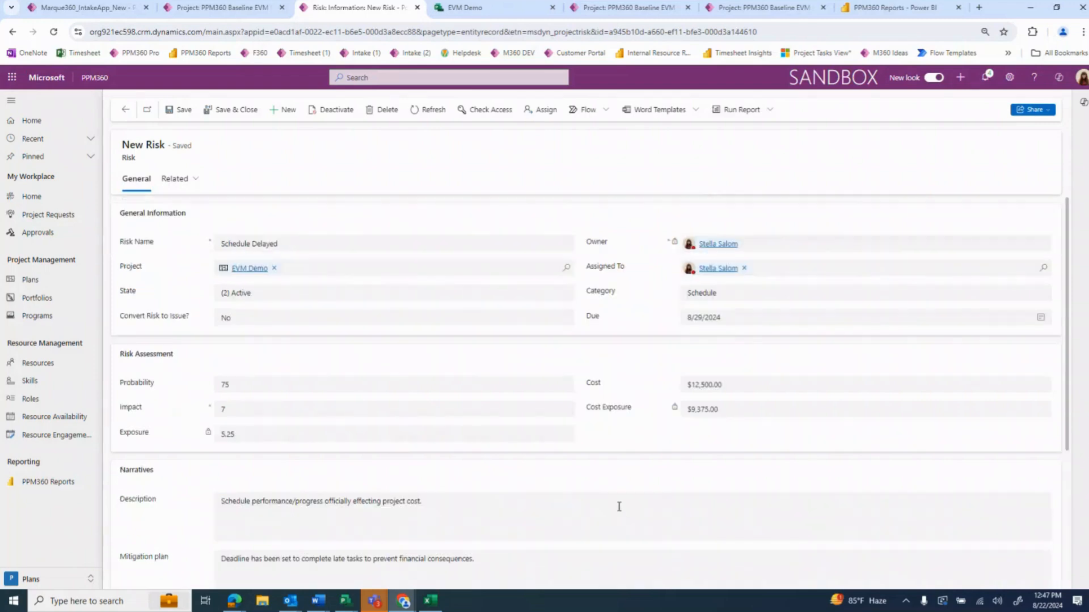
# Open access management for the risk, add a colleague's user account and select it for assigning permissions
pyautogui.click(1031, 110)
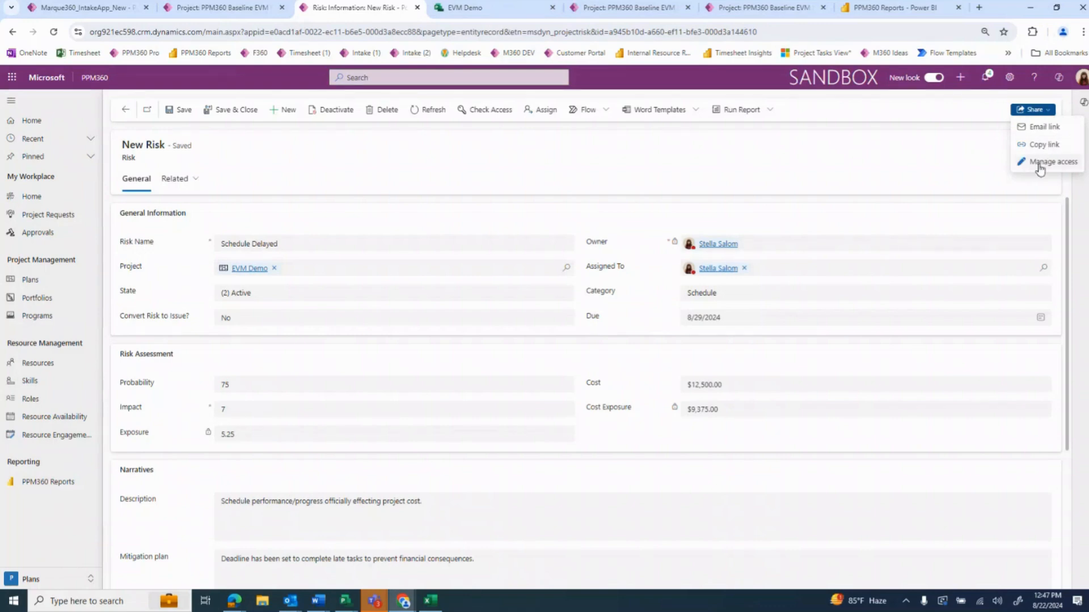
pyautogui.click(1040, 168)
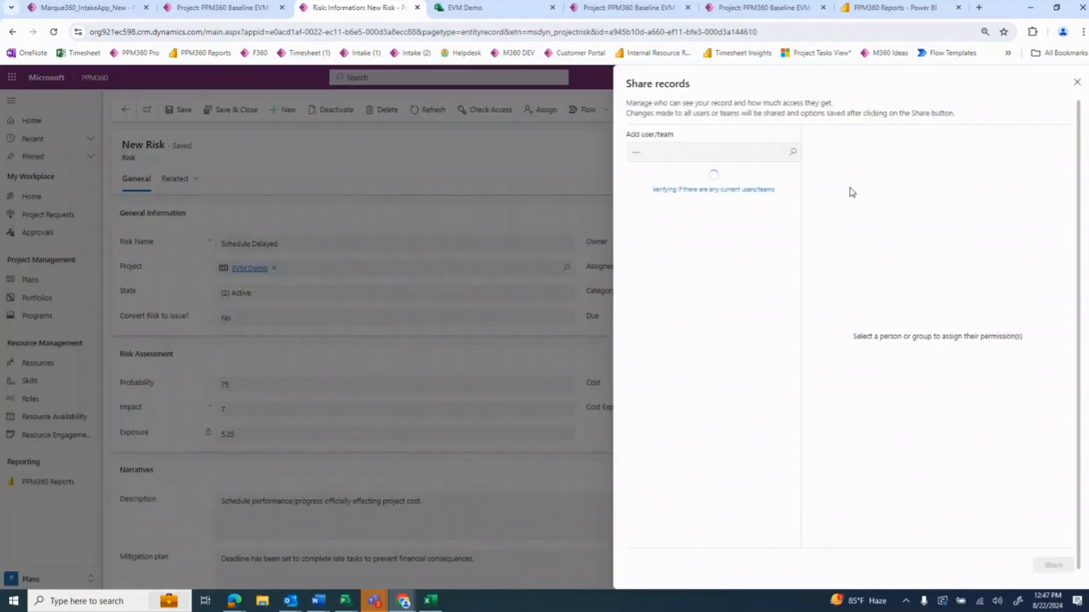
pyautogui.click(644, 148)
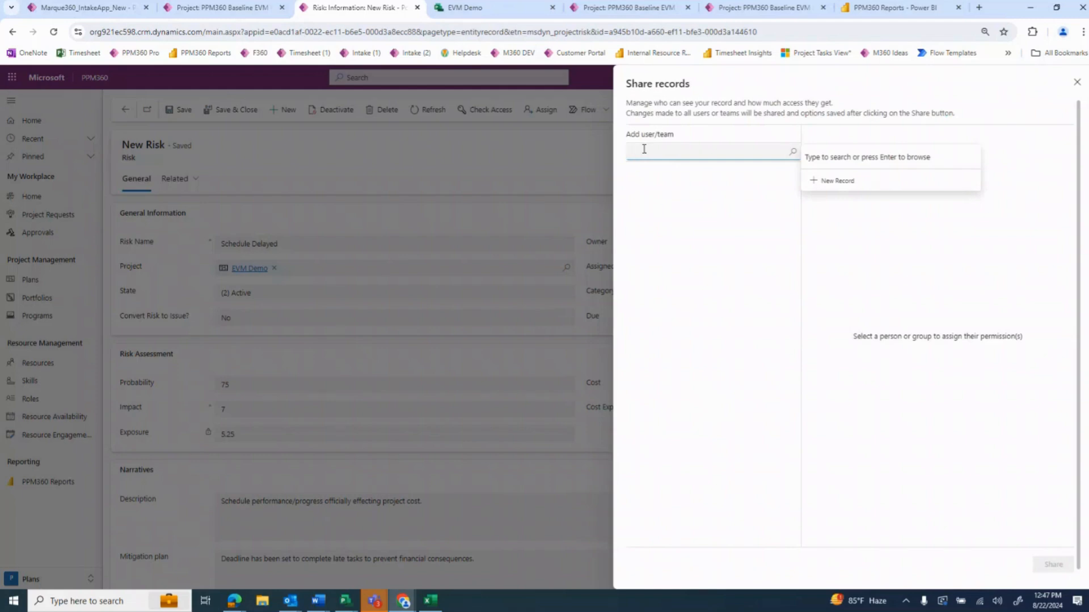
pyautogui.write('neall')
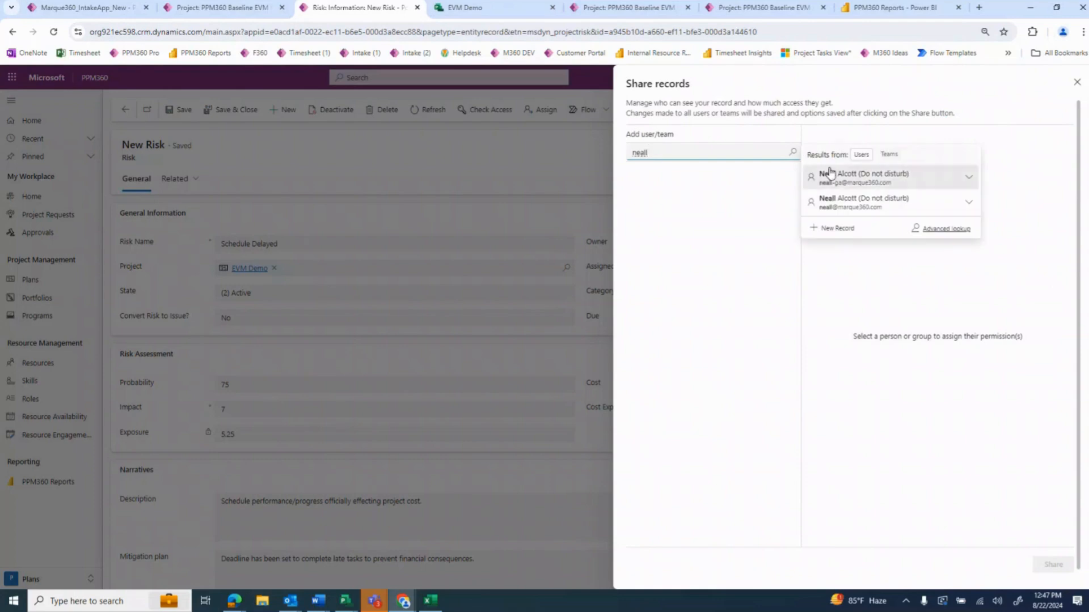
pyautogui.click(837, 203)
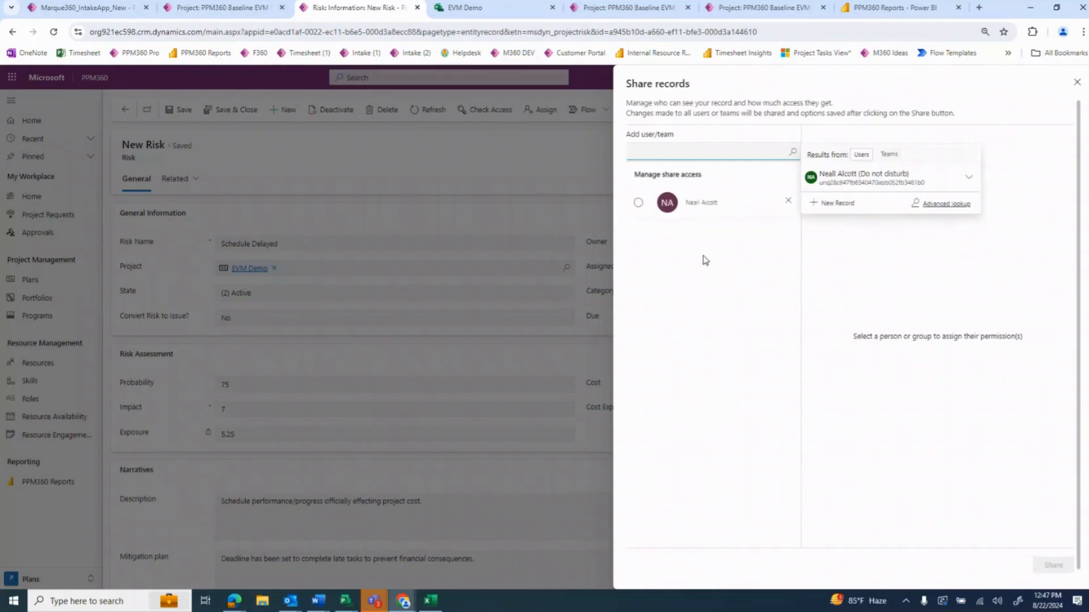
pyautogui.click(638, 202)
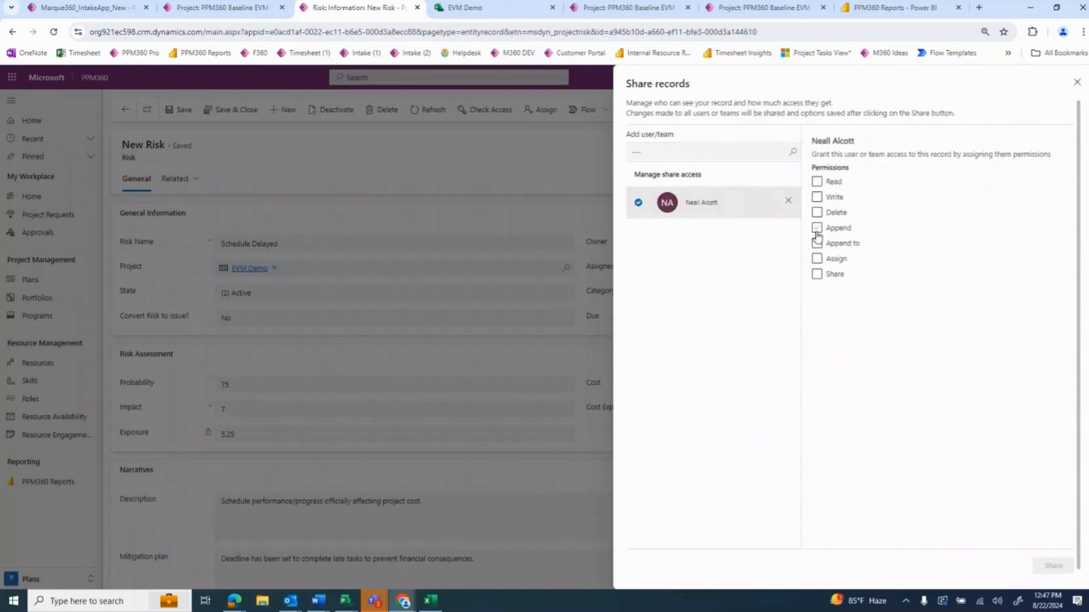
# Grant the added colleague Read and Write permissions, share the risk and close the sharing settings
pyautogui.click(816, 182)
pyautogui.click(816, 196)
pyautogui.click(1046, 567)
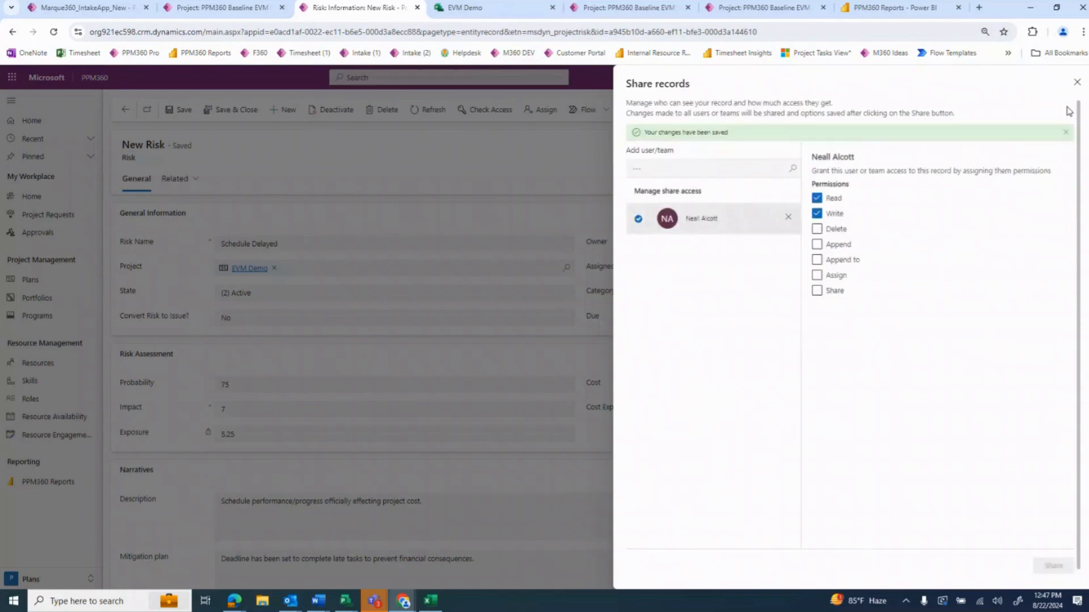
pyautogui.click(1077, 83)
# Return to the EVM Demo project and start a new issue named "Issue #12345"
pyautogui.click(126, 110)
pyautogui.click(491, 225)
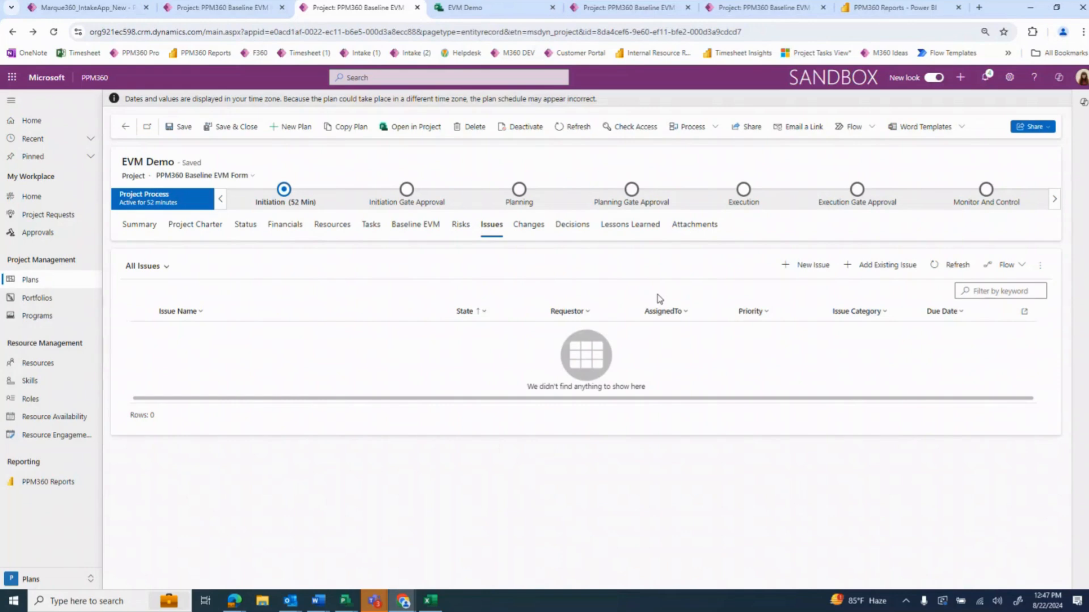
pyautogui.click(808, 265)
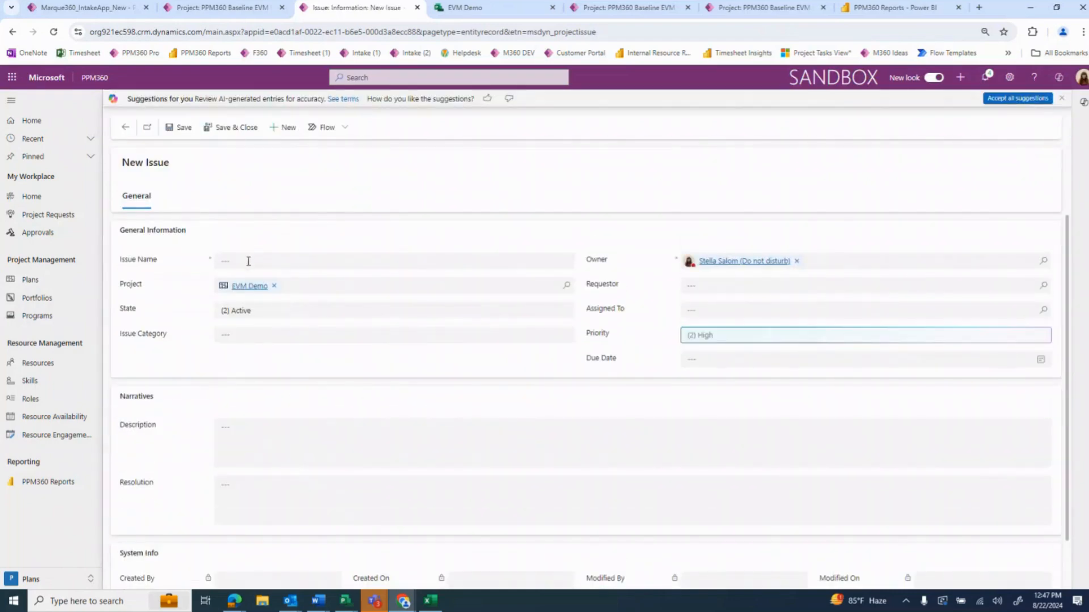
pyautogui.scroll(-1, 310, 273)
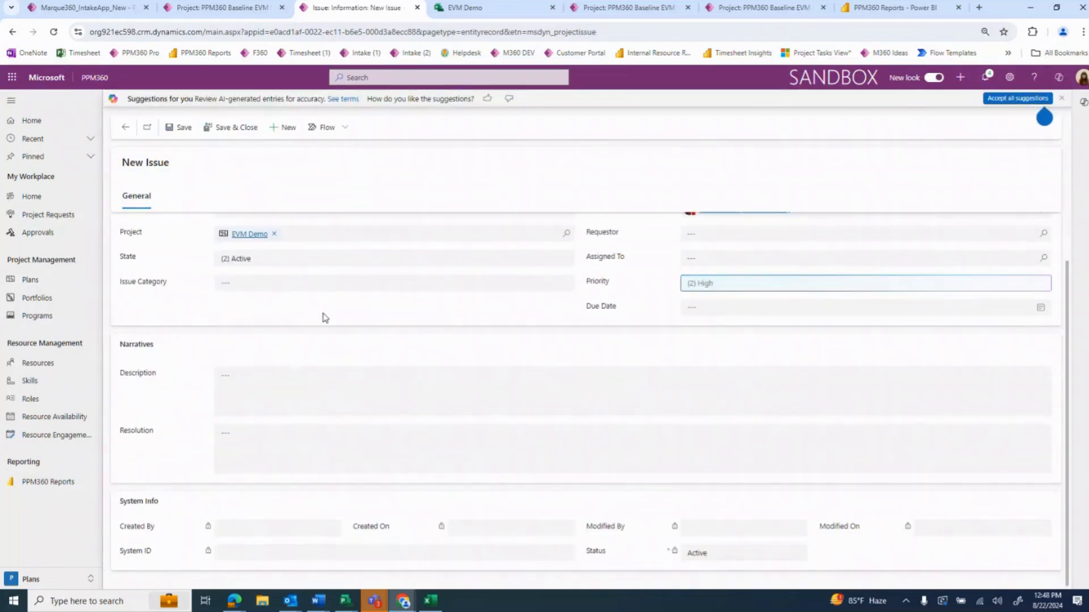
pyautogui.scroll(1, 324, 325)
pyautogui.click(257, 262)
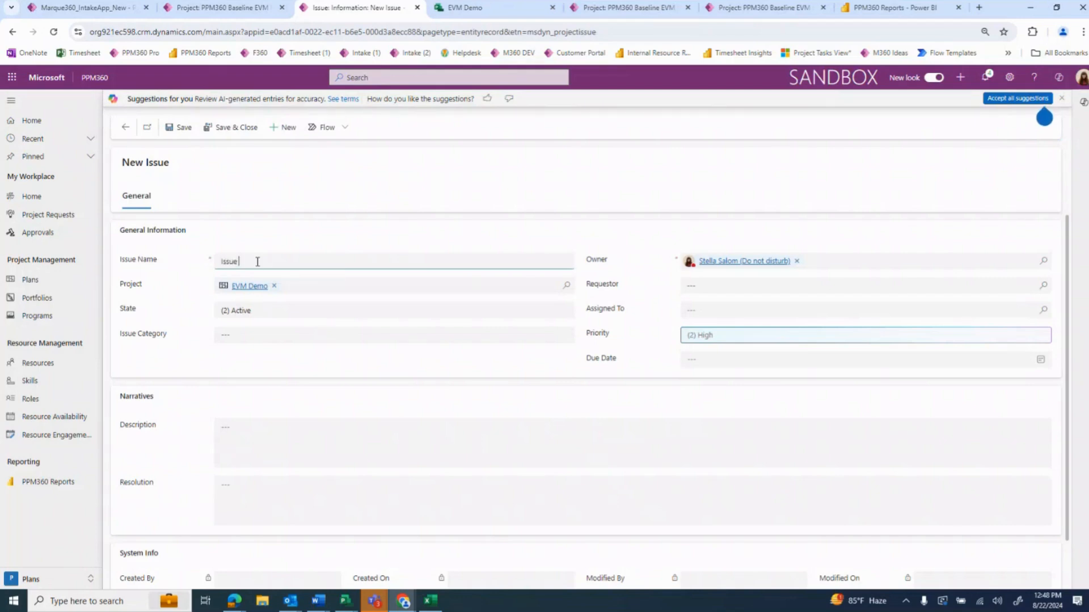
pyautogui.write('Issue #12345')
# Set the new issue's state to (2) Active and its category to Budget
pyautogui.click(282, 317)
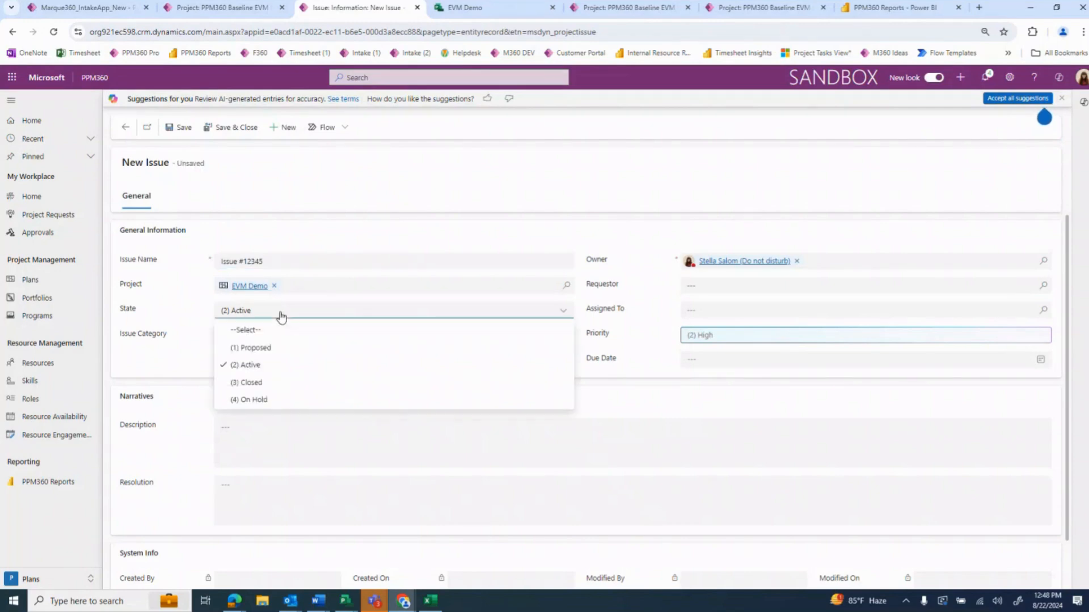
pyautogui.click(272, 366)
pyautogui.click(272, 341)
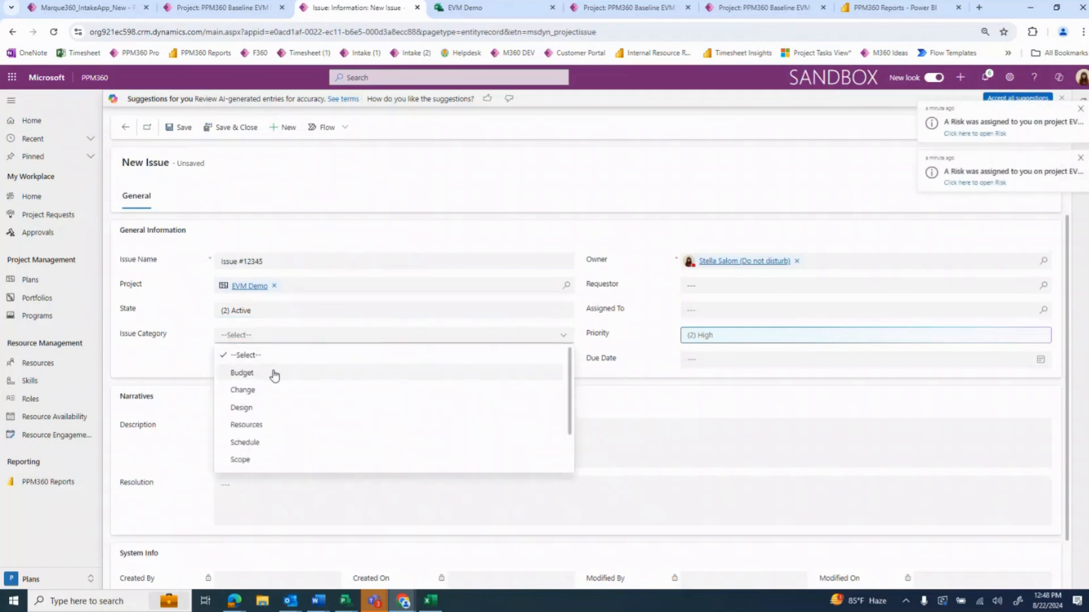
pyautogui.click(275, 373)
# Choose one colleague as the issue's requestor and assign the issue to another colleague
pyautogui.click(716, 286)
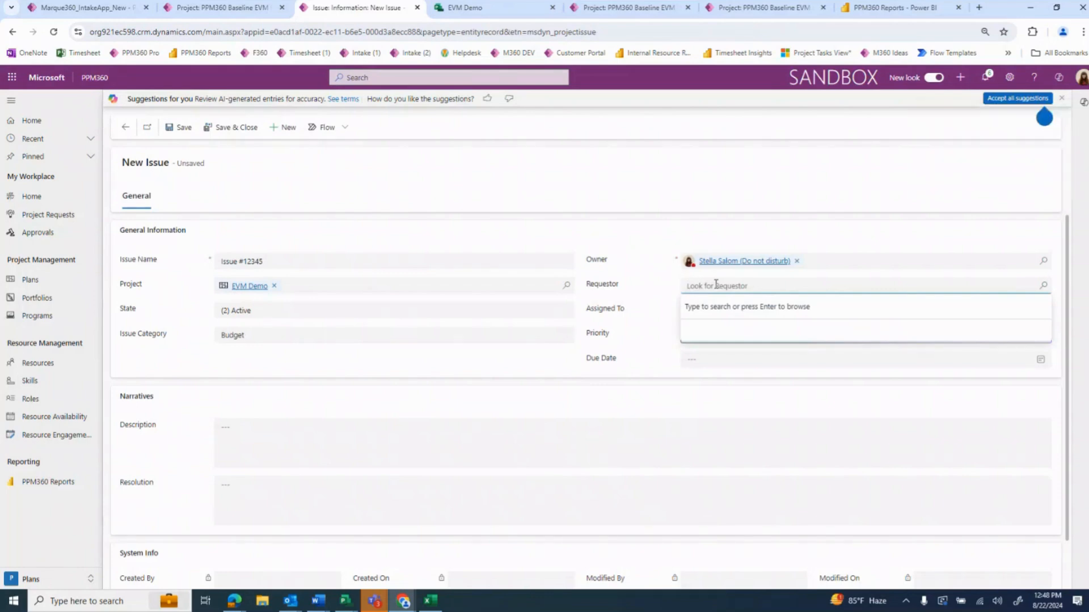
pyautogui.write('ery')
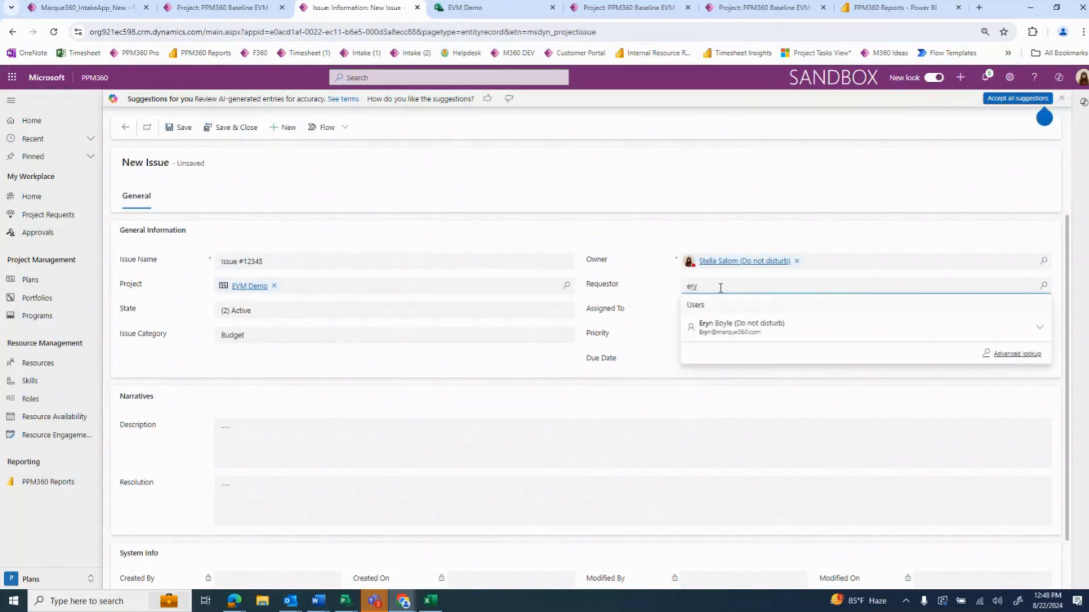
pyautogui.click(750, 335)
pyautogui.click(719, 309)
pyautogui.write('dhar')
pyautogui.click(737, 347)
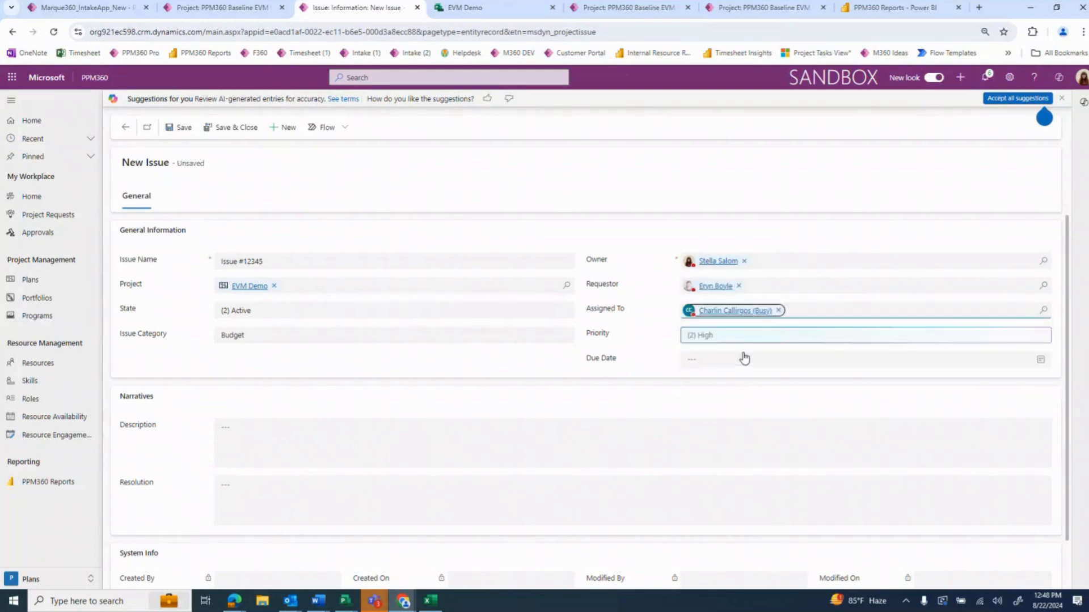
# Set the issue's priority to (1) Critical and its due date to 8/29/2024
pyautogui.click(724, 338)
pyautogui.click(729, 372)
pyautogui.click(716, 345)
pyautogui.click(749, 456)
# Enter the issue's description "This critical issue." and its resolution "Give details on a resolution."
pyautogui.click(320, 432)
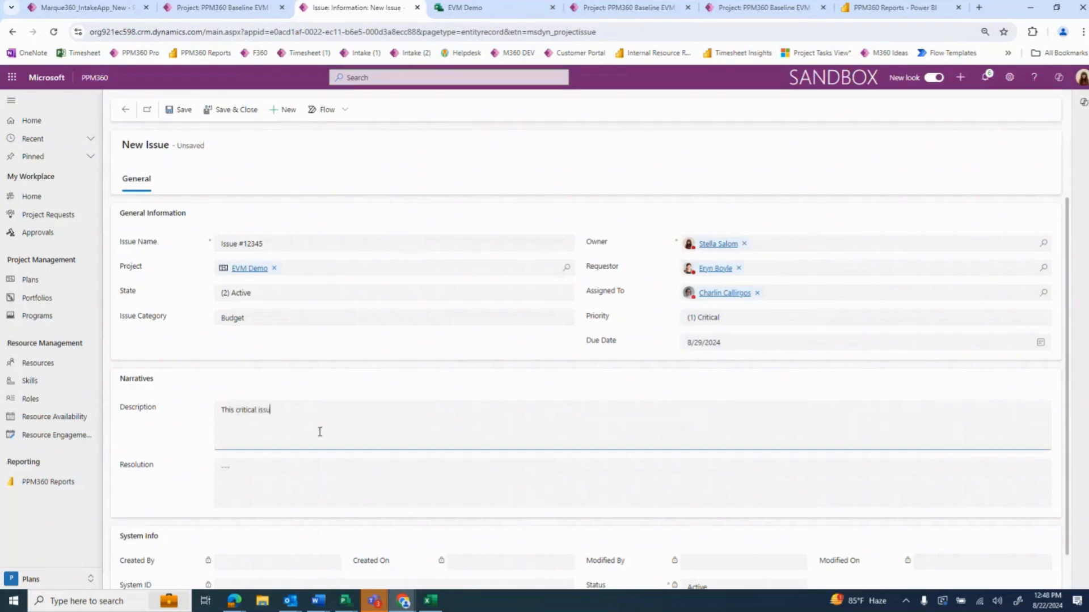
pyautogui.press('Tab')
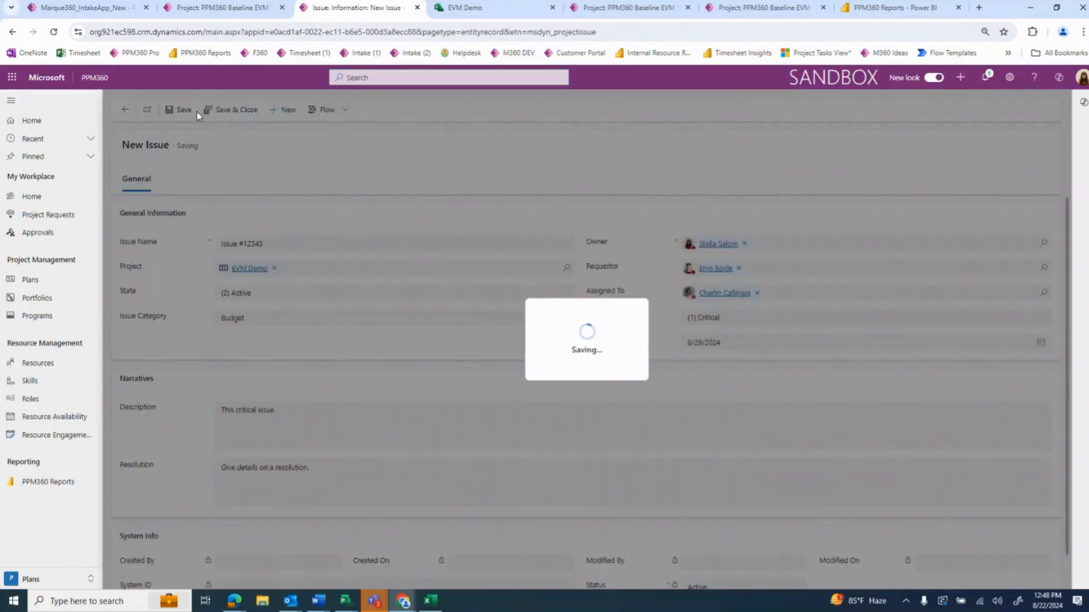
# Save and close the new issue, and show the EVM Demo project's task schedule
pyautogui.click(193, 114)
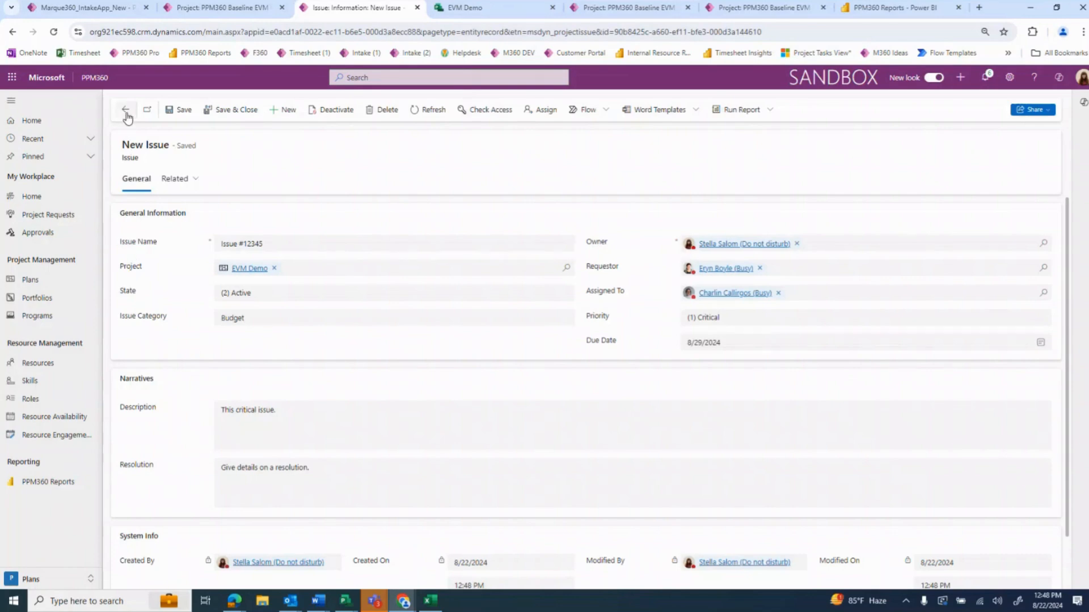
pyautogui.click(227, 110)
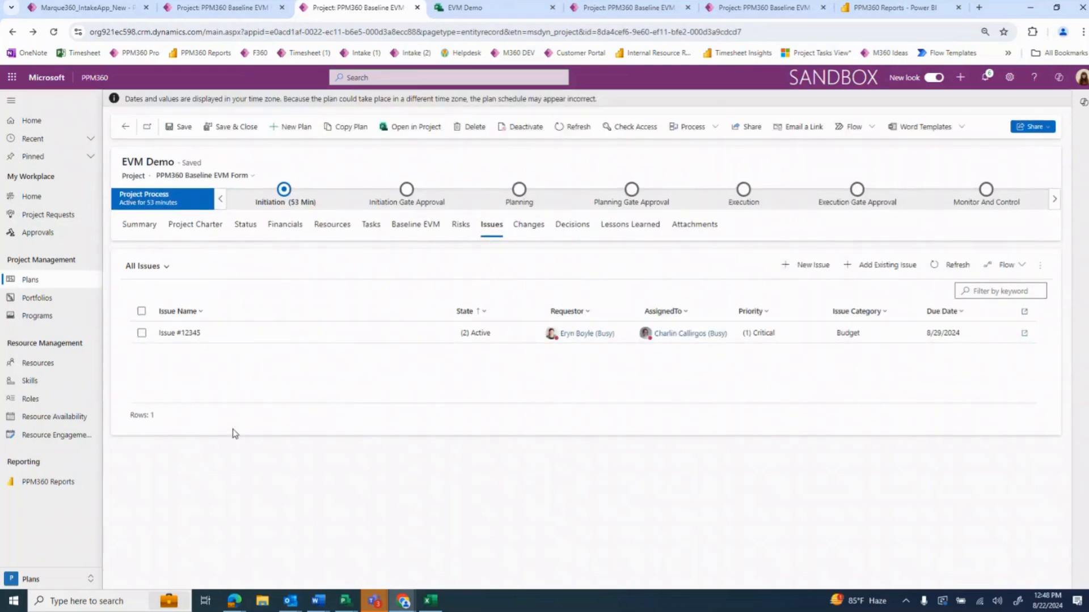
pyautogui.click(370, 225)
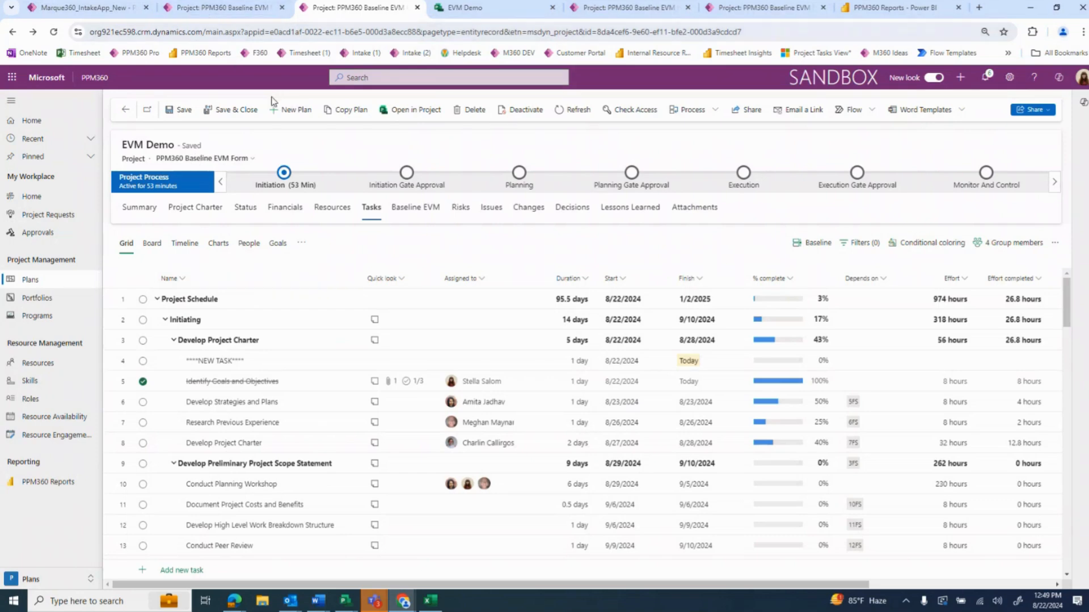
# Load the bookmarked PPM360 Pro app in a new browser tab while staying on the EVM Demo schedule
pyautogui.rightClick(141, 59)
pyautogui.click(165, 68)
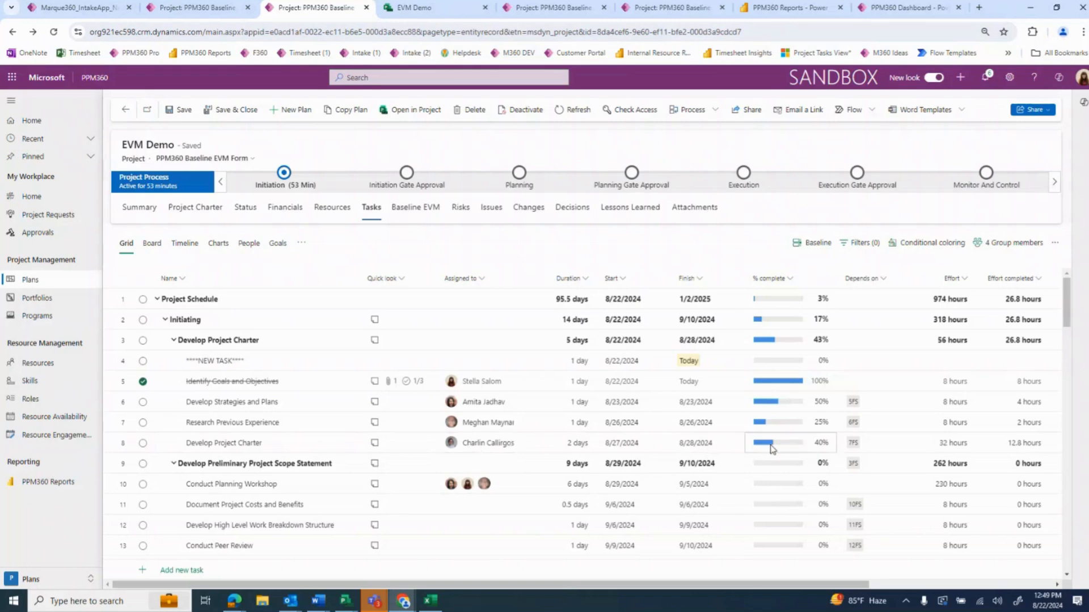
pyautogui.moveTo(771, 448)
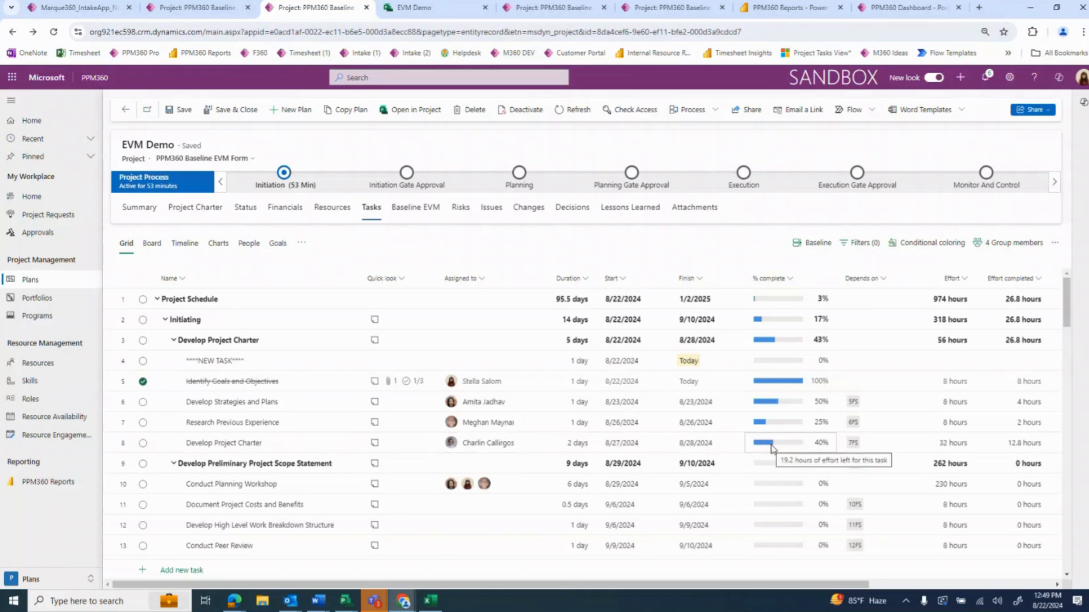
# Switch to Planner in Microsoft Teams, maximize its window and show the My Tasks list
pyautogui.click(377, 606)
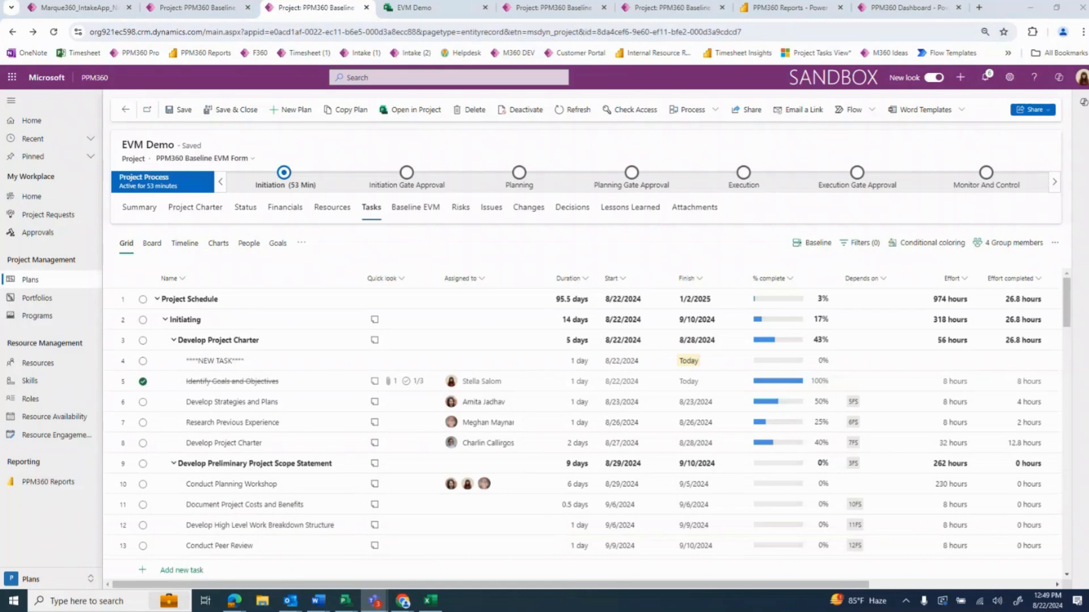
pyautogui.moveTo(0, 103); pyautogui.dragTo(294, 106)
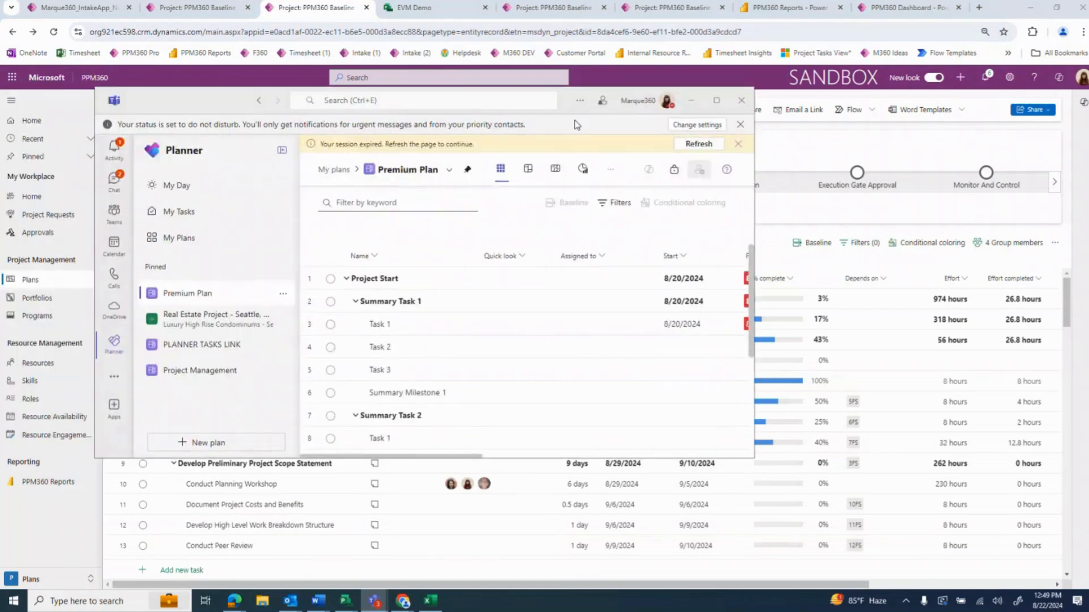
pyautogui.click(717, 100)
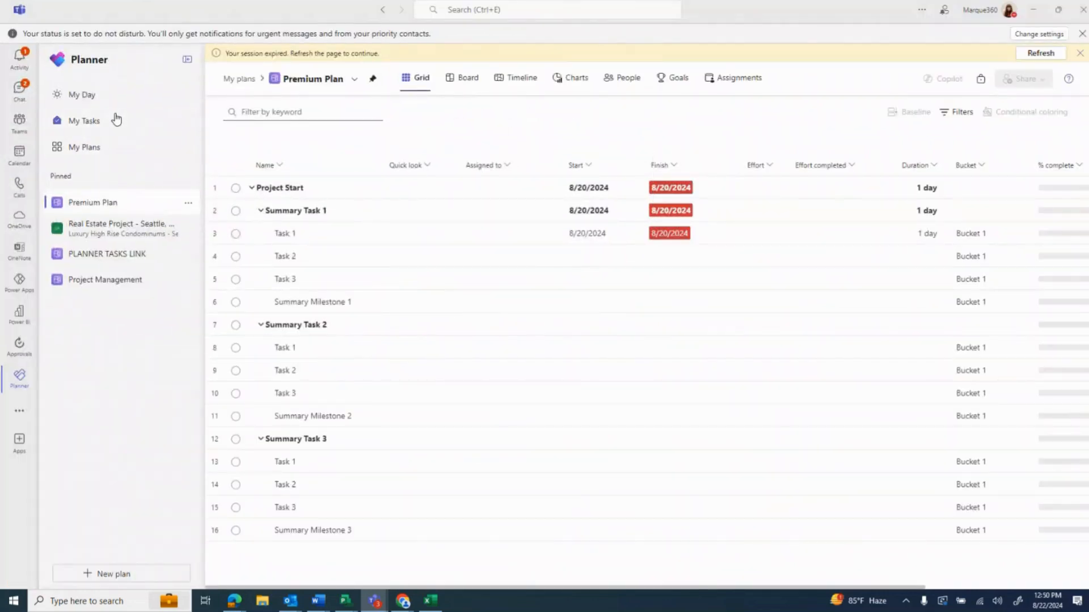
pyautogui.click(116, 119)
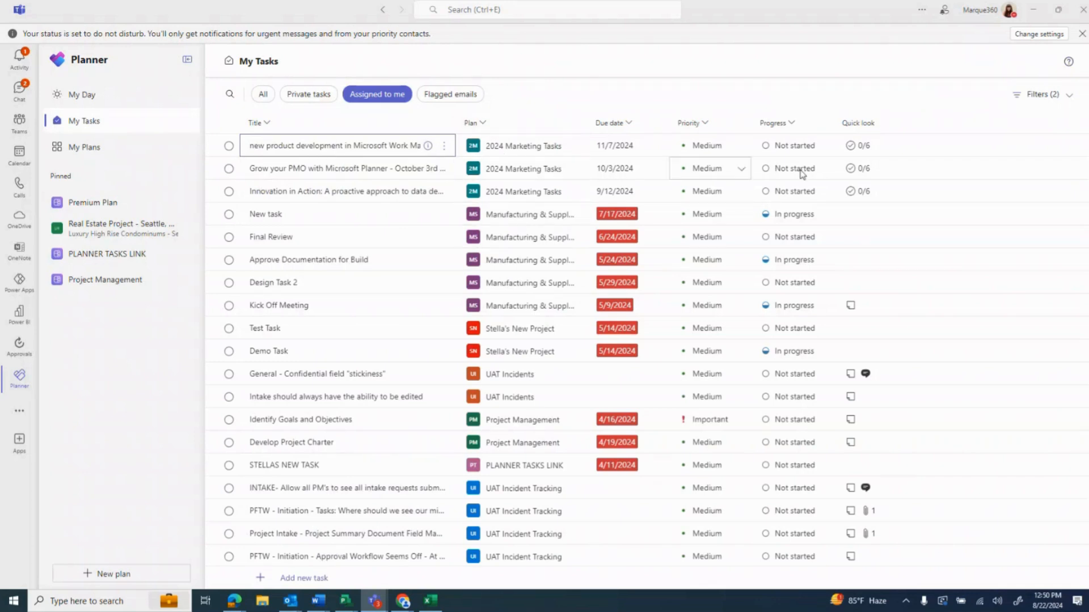
# Change the progress of the "Innovation in Action" task first to In progress and finally to Completed
pyautogui.click(820, 193)
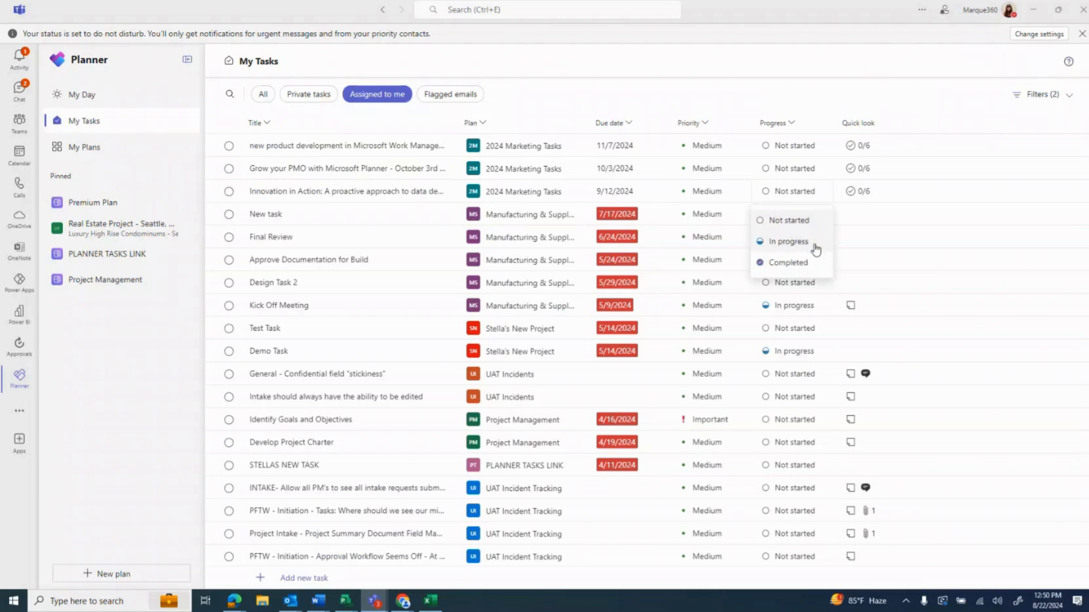
pyautogui.click(815, 249)
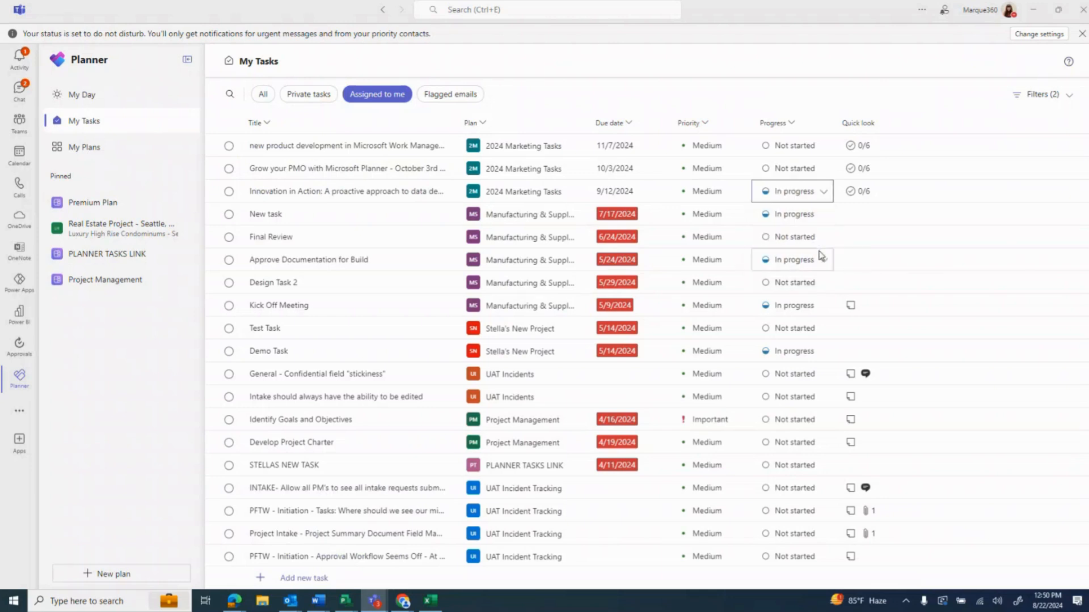
pyautogui.click(821, 190)
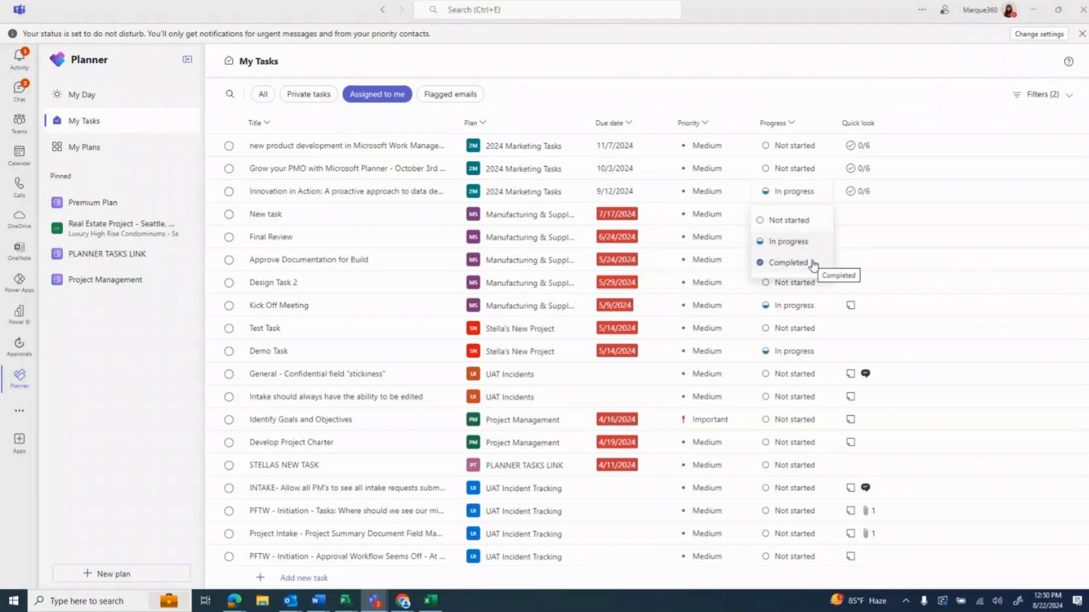
pyautogui.click(814, 263)
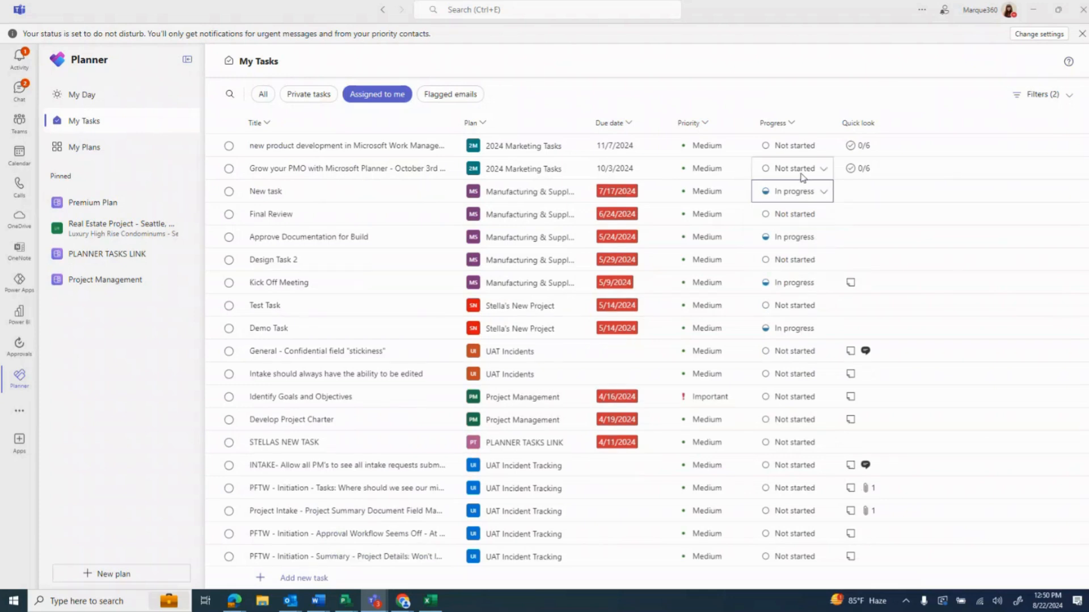
# Minimize Teams, switch to PPM360 Pro in the browser and open its My Tasks list
pyautogui.click(1033, 9)
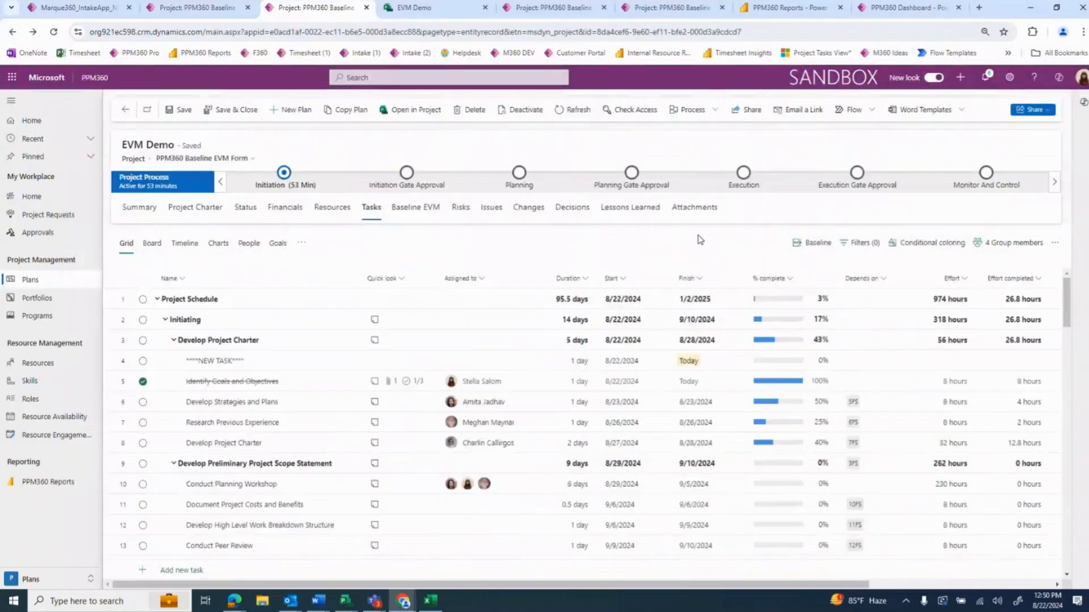
pyautogui.click(913, 8)
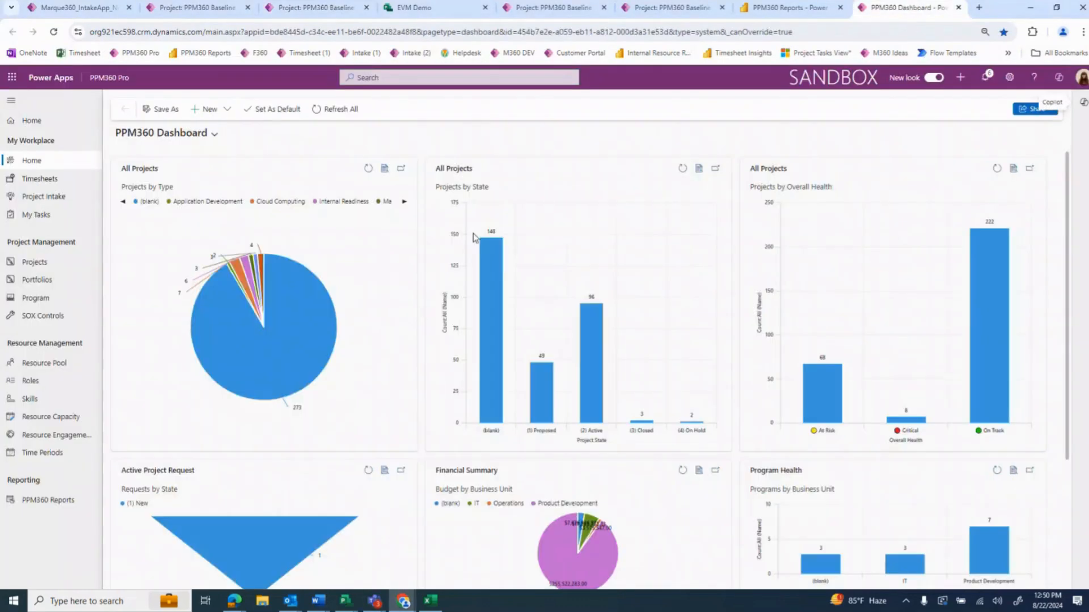
pyautogui.click(69, 215)
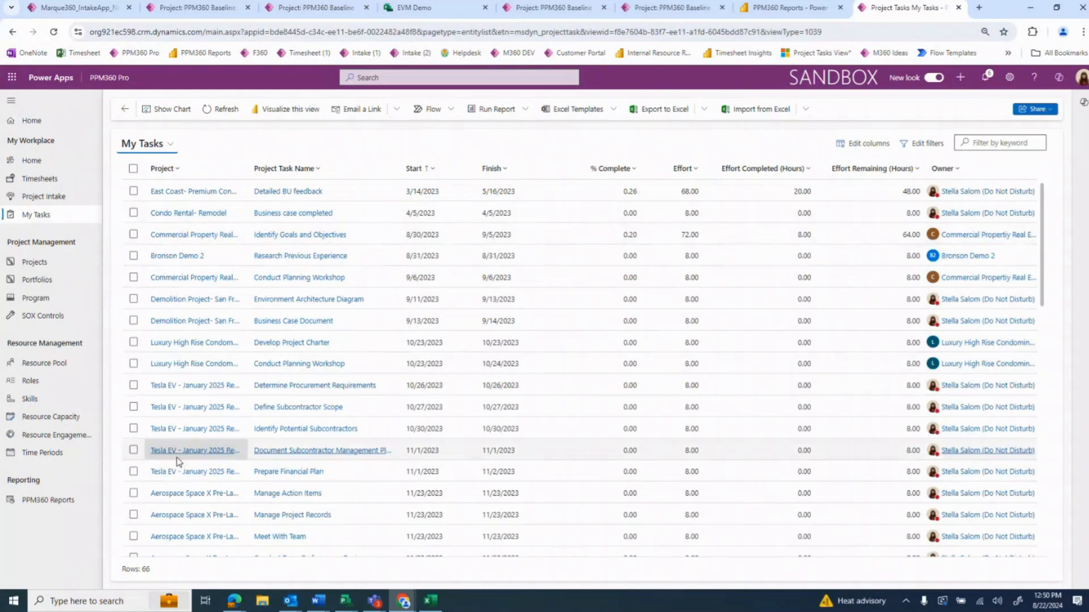
pyautogui.click(157, 146)
pyautogui.click(200, 142)
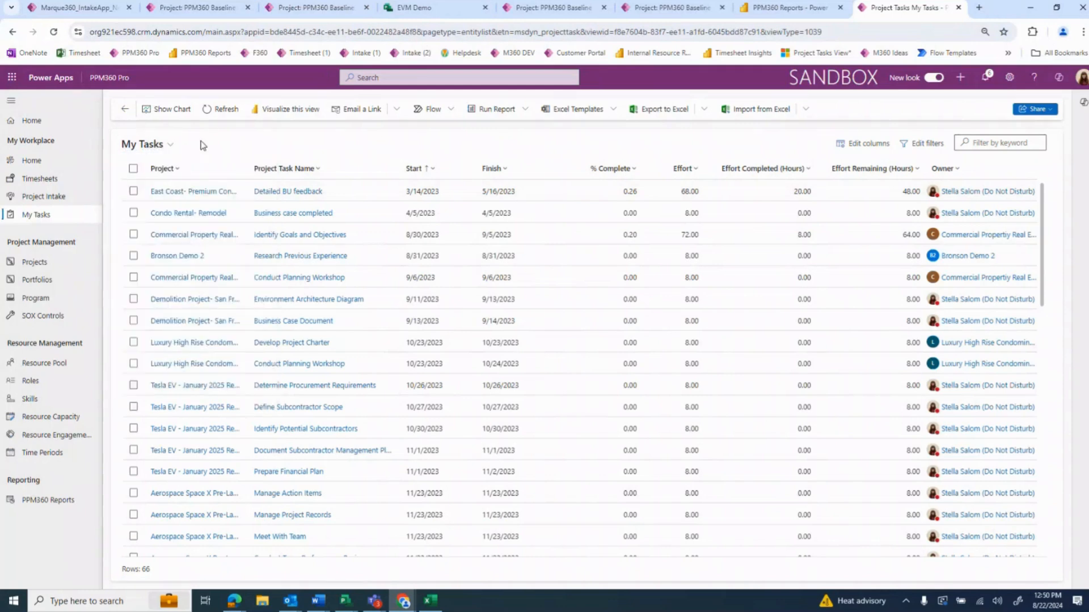
# Edit the My Tasks filter so that User equals one specific colleague instead of the current user, and apply it
pyautogui.click(931, 145)
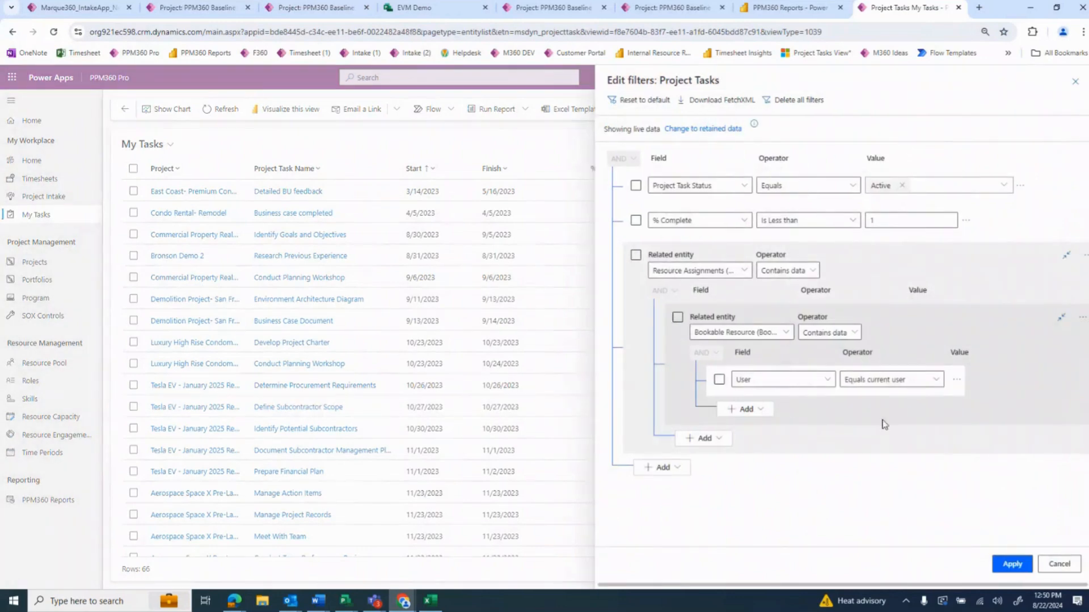
pyautogui.click(902, 379)
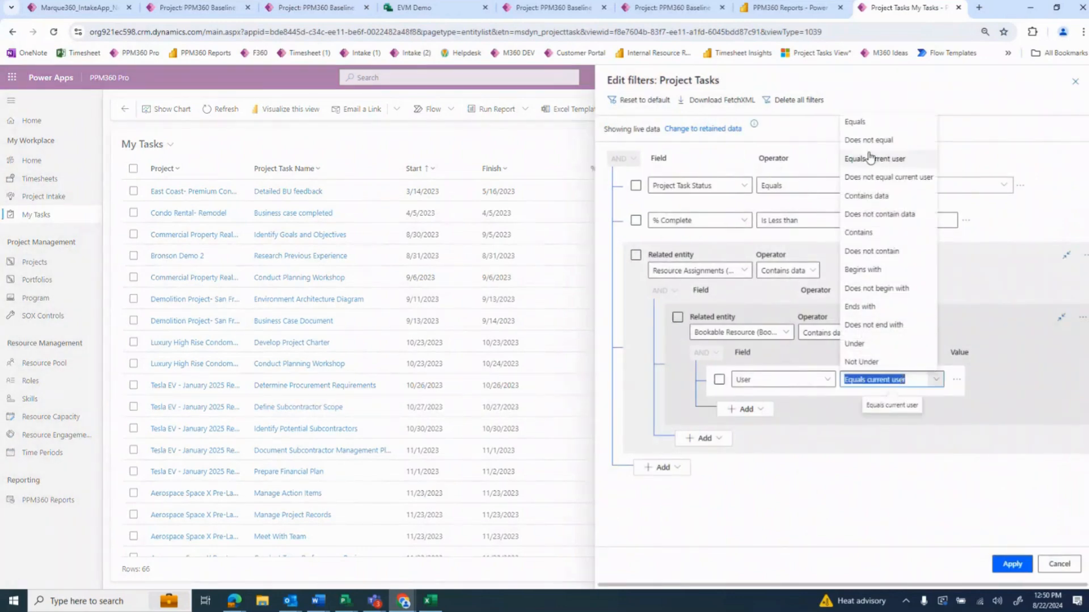
pyautogui.click(880, 123)
pyautogui.click(989, 380)
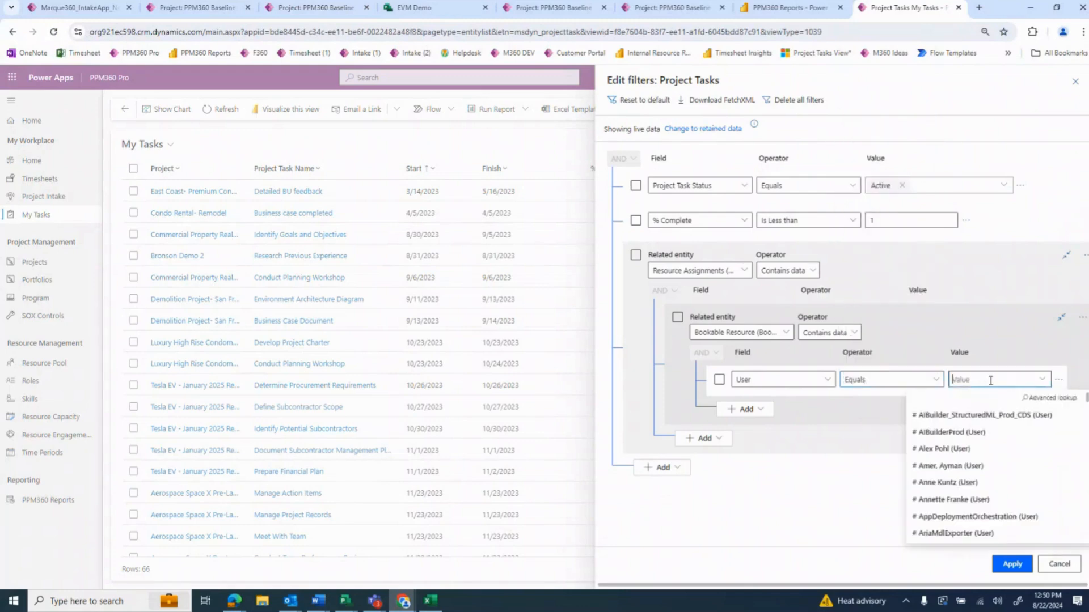
pyautogui.write('mia')
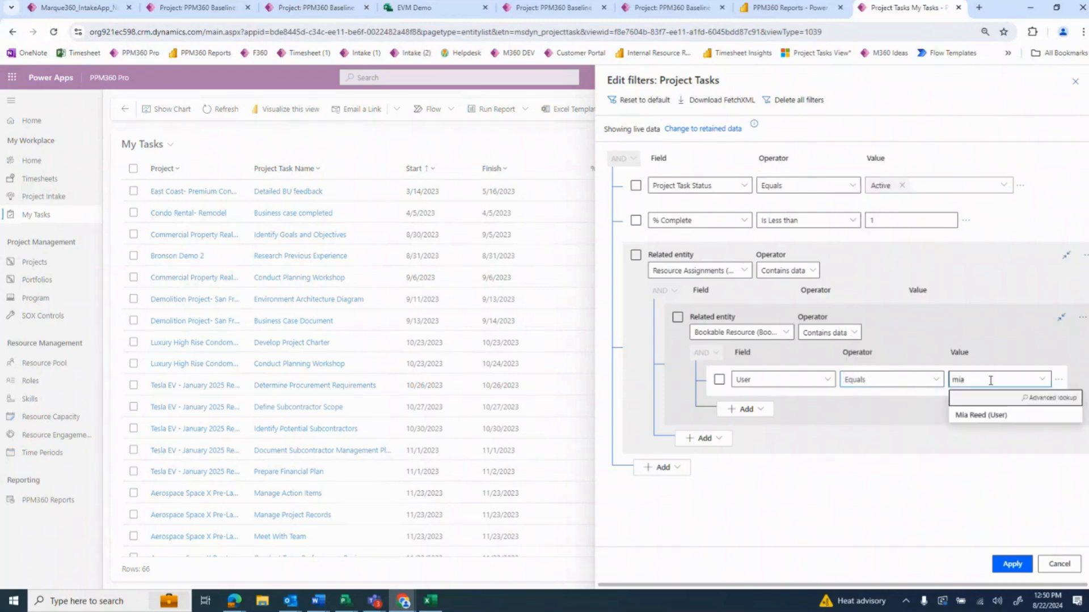
pyautogui.click(991, 416)
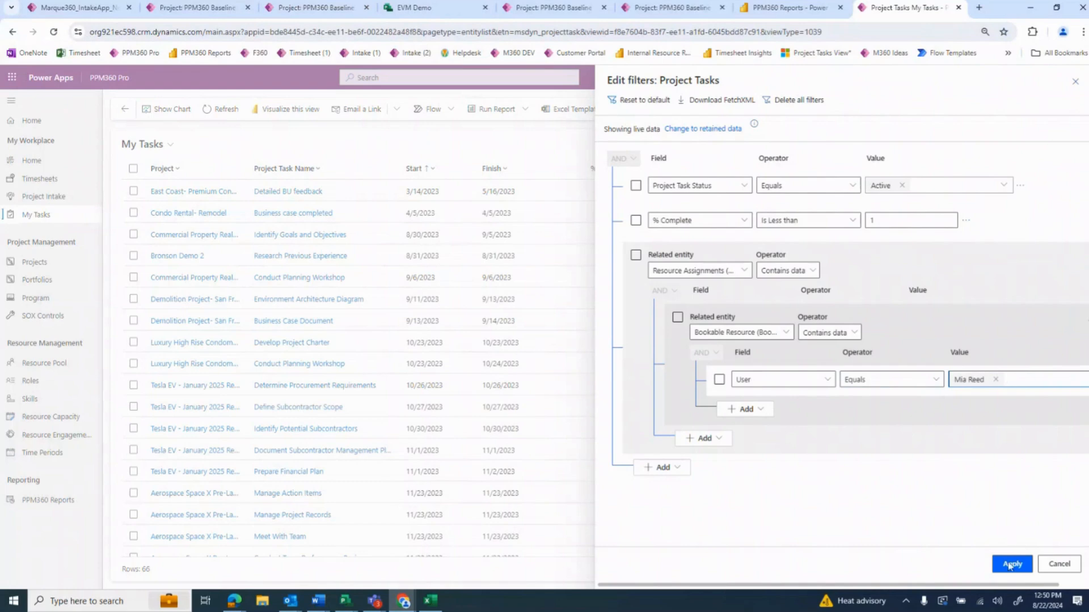
pyautogui.click(1012, 565)
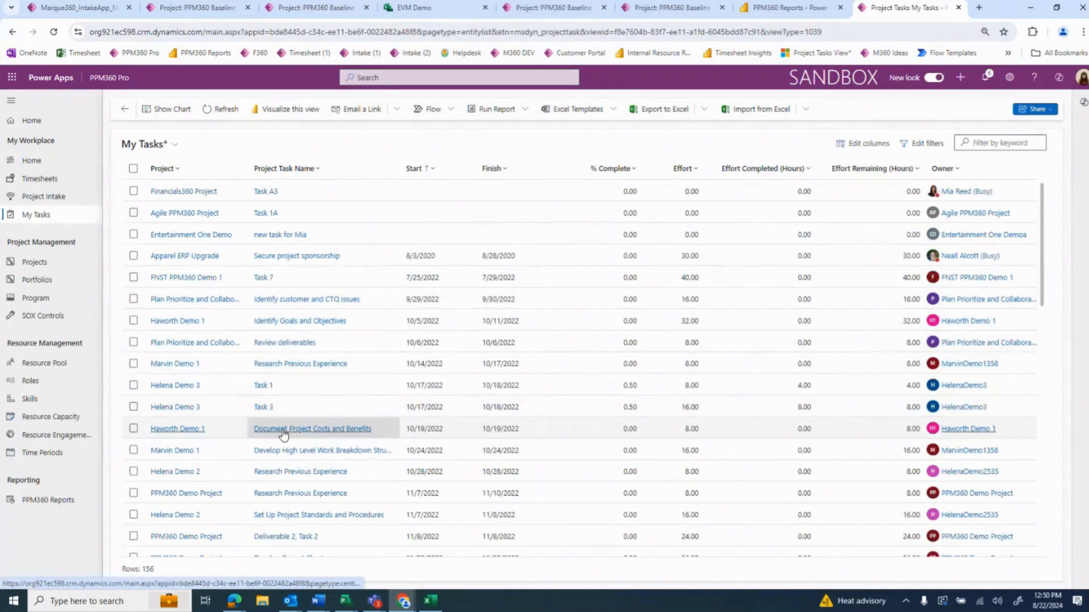
# Save the filtered list as a new view named with the colleague's first name plus "- Tasks", and return to the My Tasks view
pyautogui.scroll(-2, 286, 434)
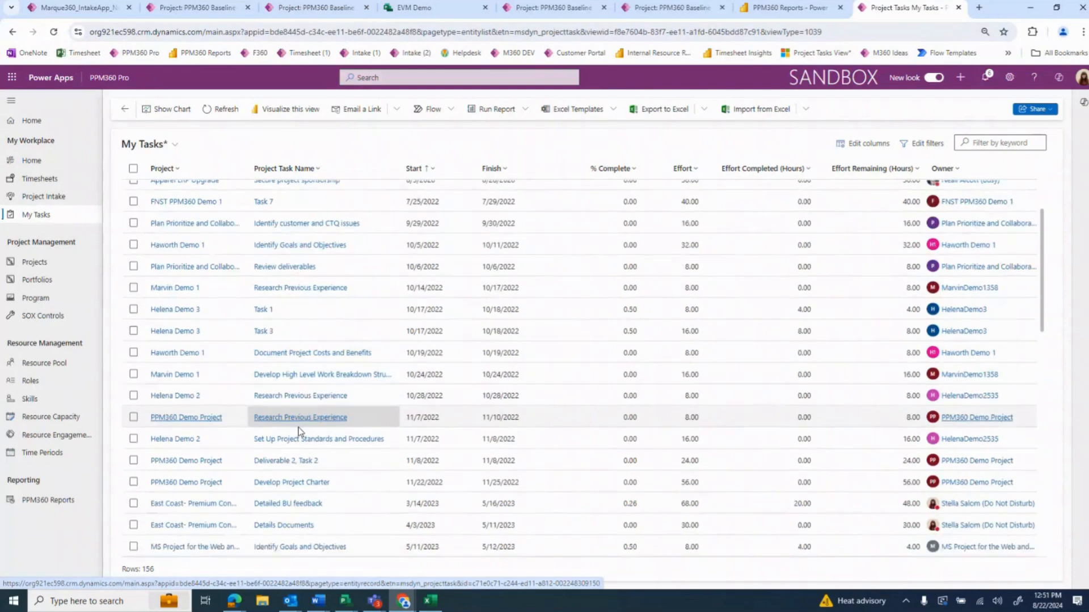
pyautogui.scroll(2, 287, 434)
pyautogui.click(163, 149)
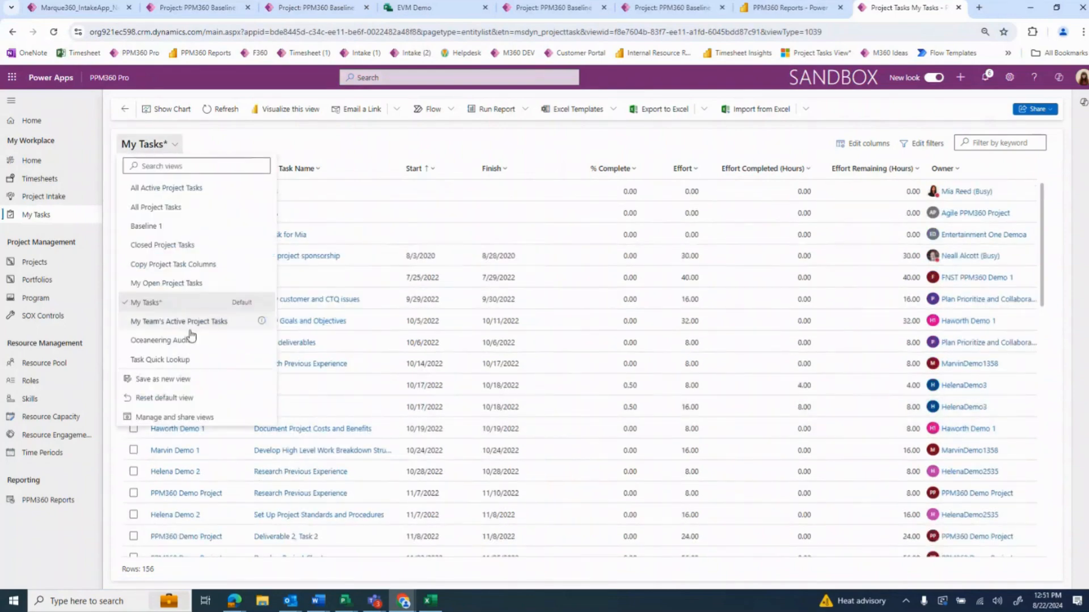
pyautogui.click(201, 380)
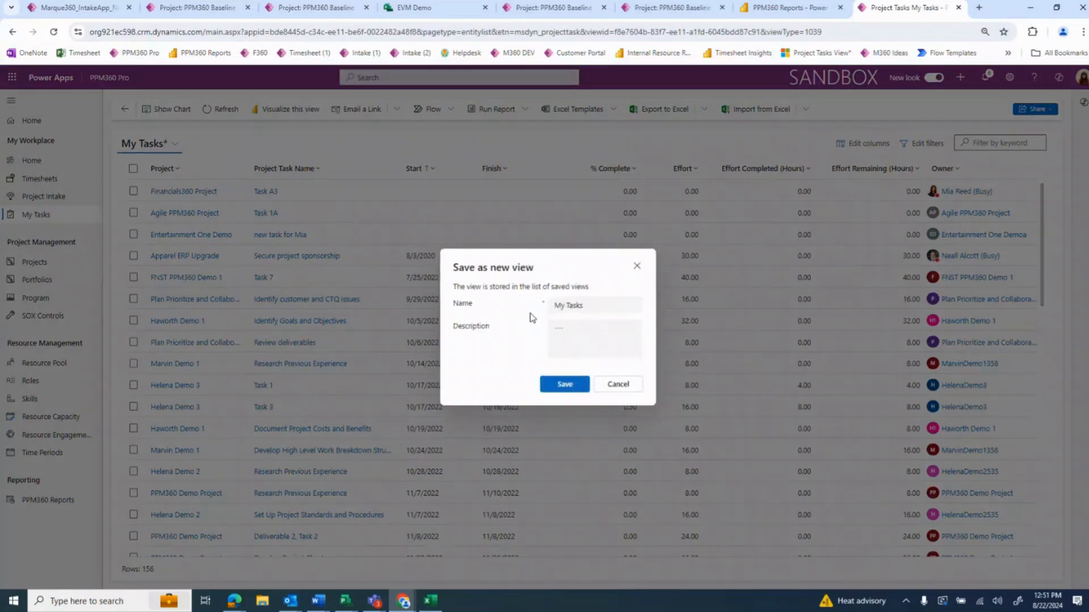
pyautogui.moveTo(613, 304); pyautogui.dragTo(458, 303)
pyautogui.write('Mia - Tas')
pyautogui.click(565, 385)
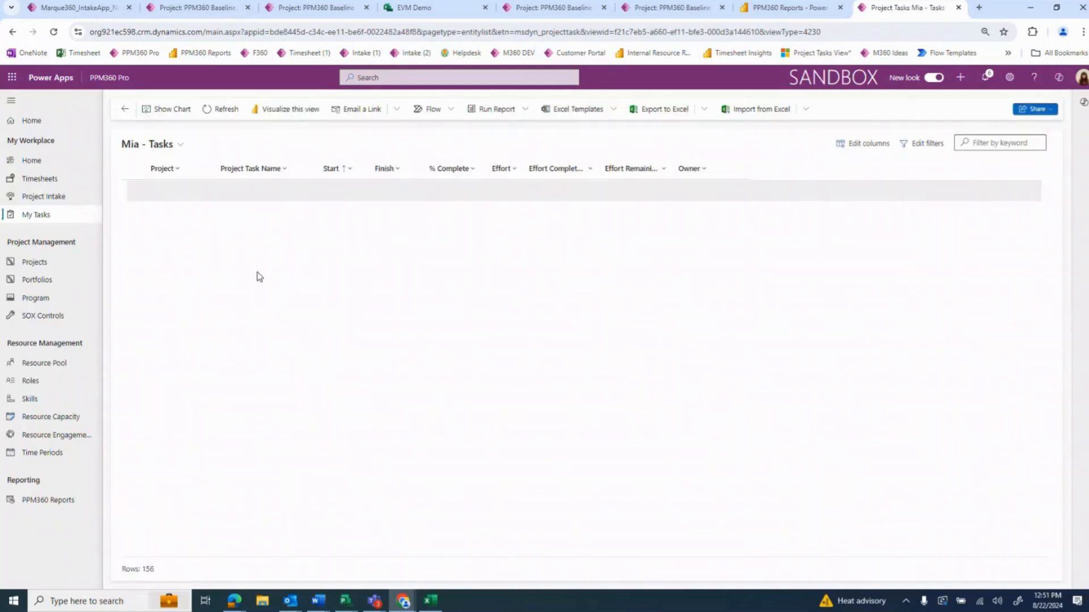
pyautogui.click(168, 146)
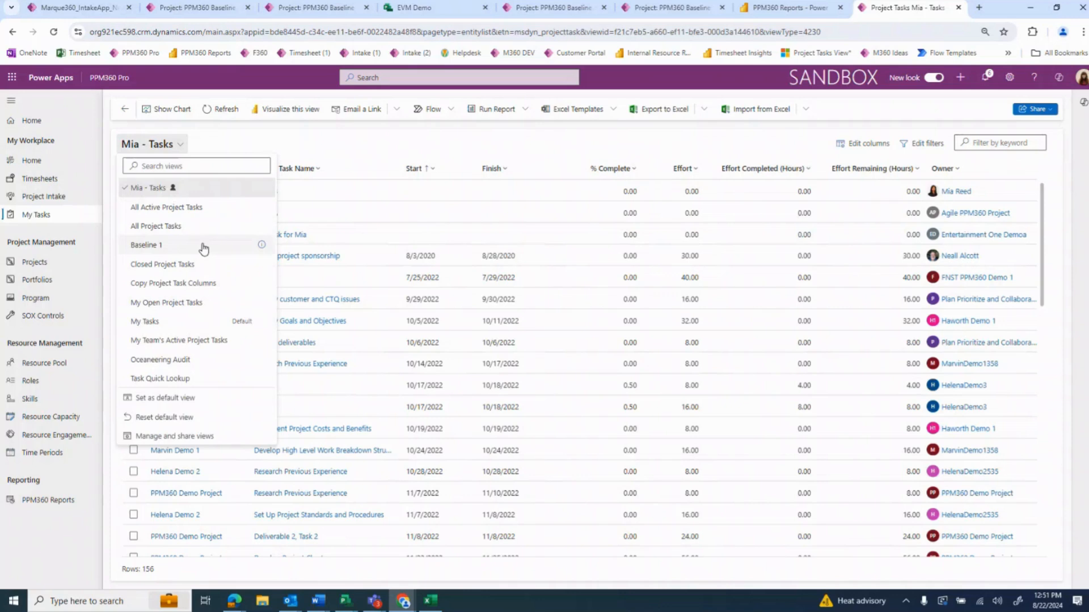
pyautogui.click(183, 322)
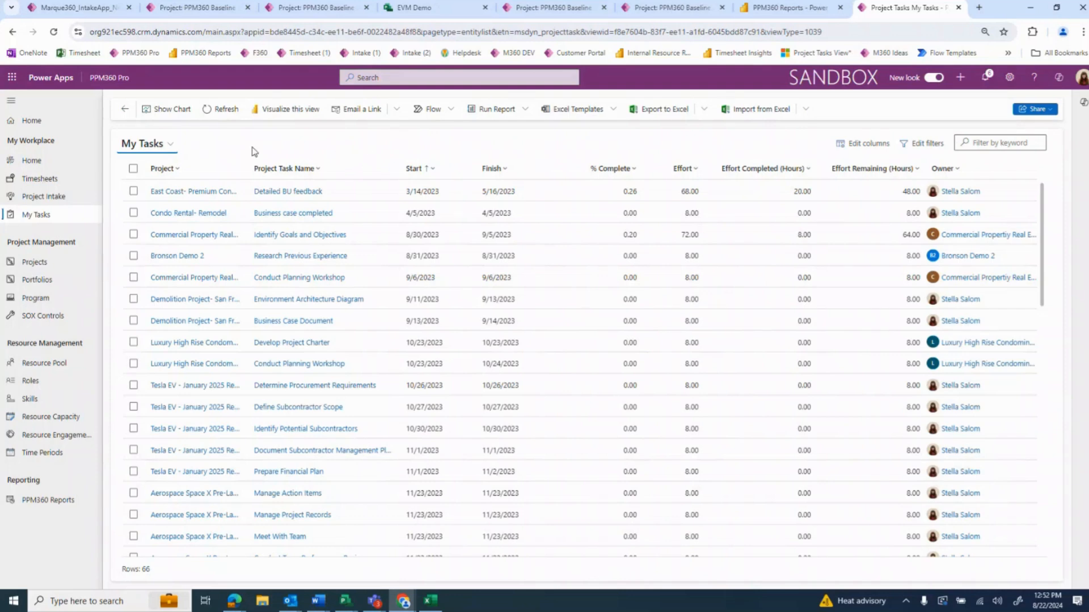
# Return to the EVM Demo project and examine its baseline information and the Baseline 1 task table under Baseline EVM
pyautogui.click(306, 8)
pyautogui.click(414, 209)
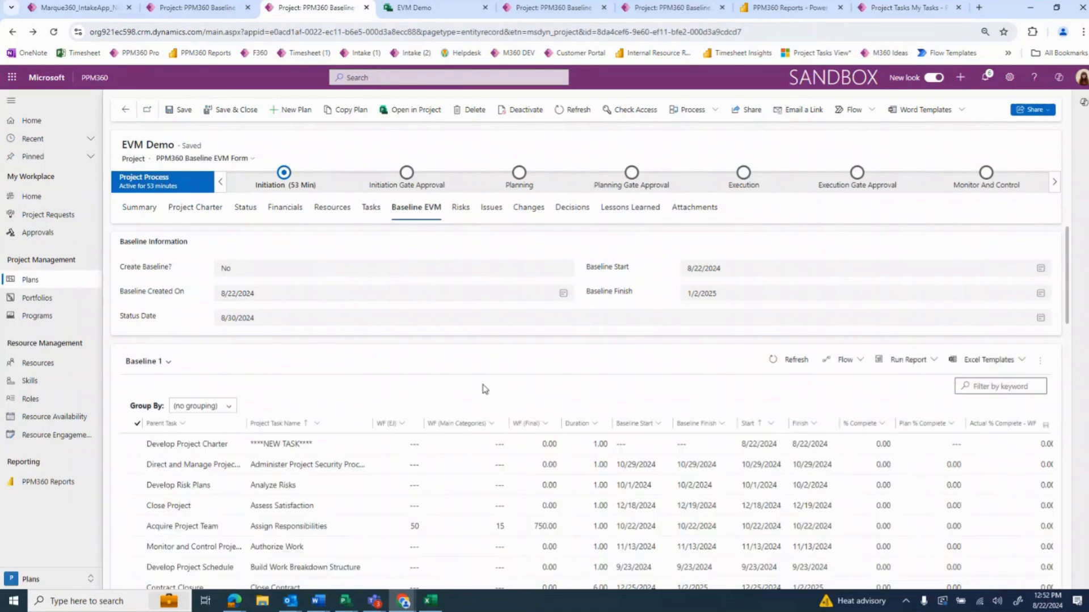
pyautogui.scroll(-1, 501, 356)
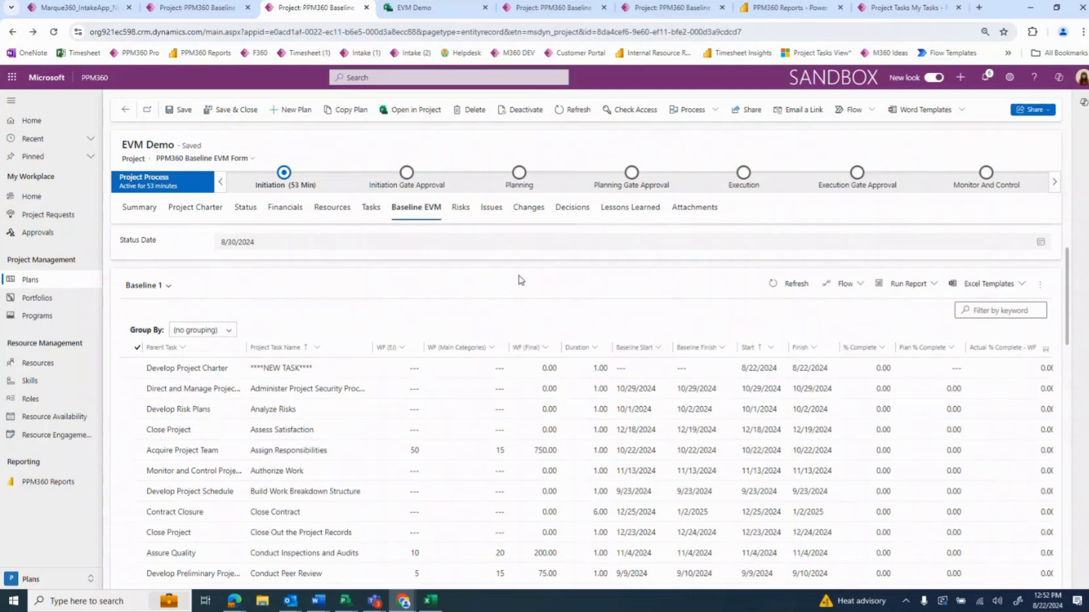
pyautogui.scroll(-1, 570, 289)
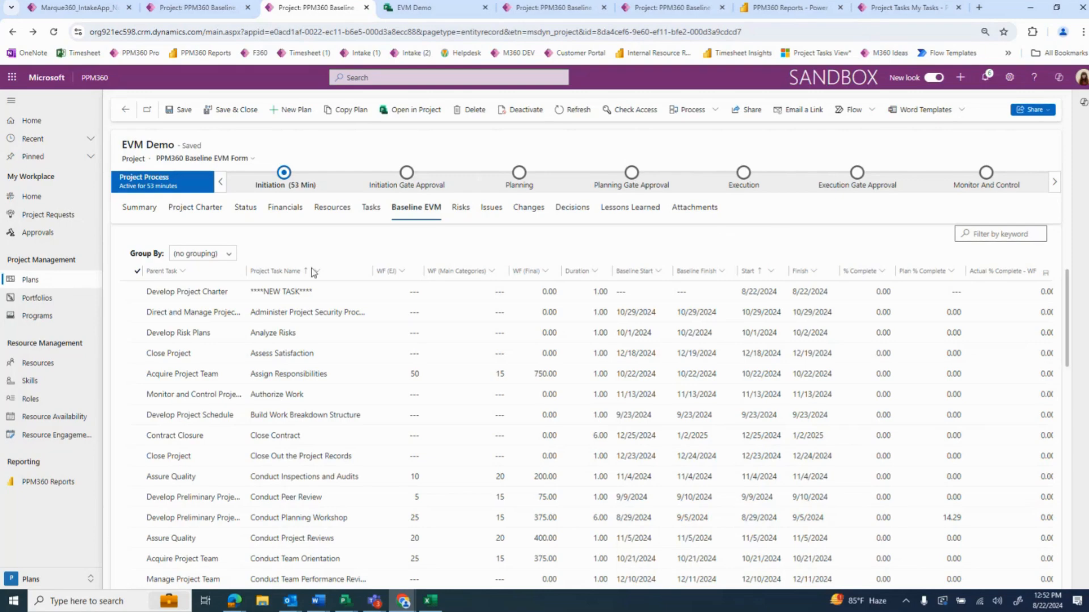
pyautogui.scroll(3, 371, 355)
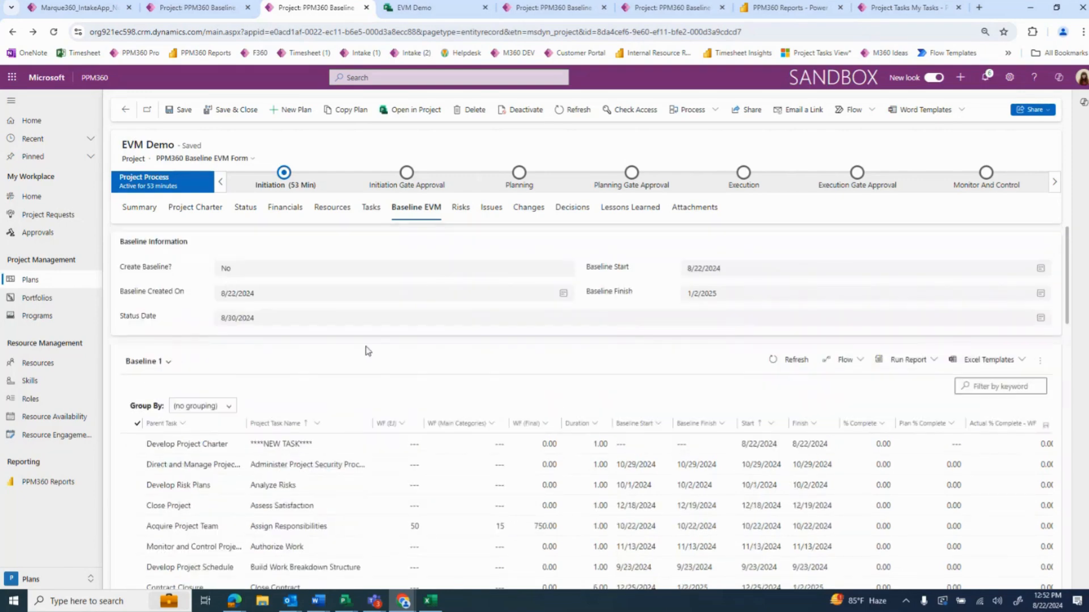
pyautogui.scroll(-1, 374, 347)
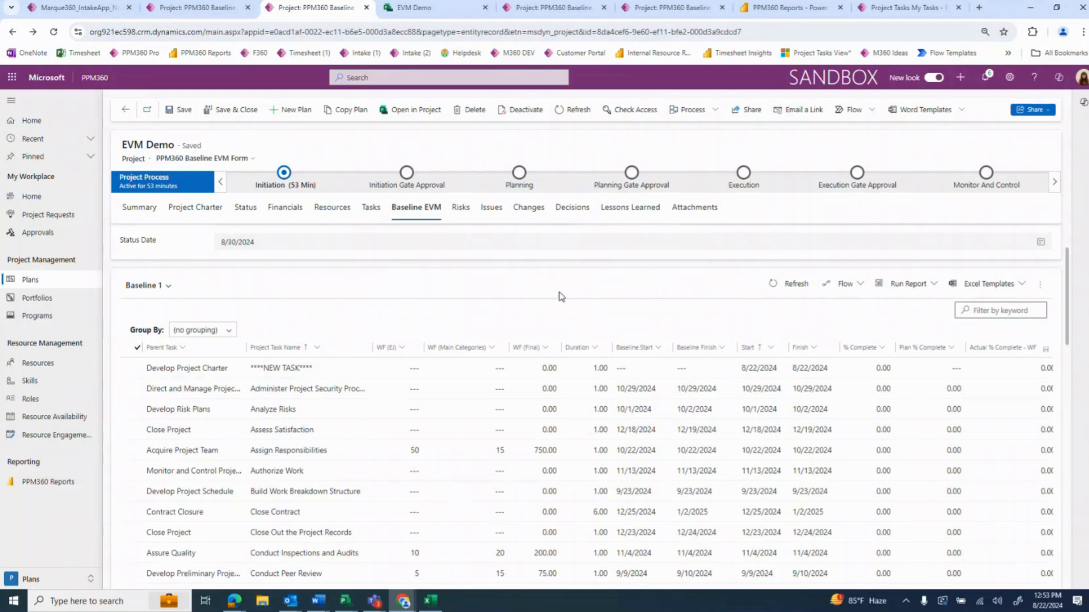
pyautogui.scroll(-1, 498, 279)
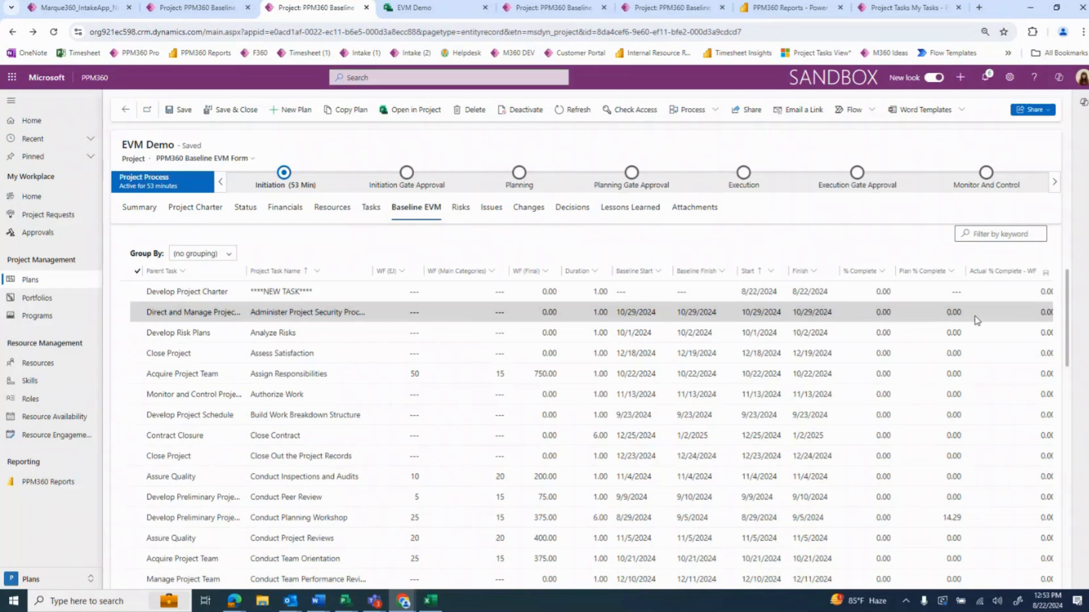
# Review the baseline information and slightly widen the Parent Task column in the Baseline 1 table
pyautogui.scroll(2, 454, 290)
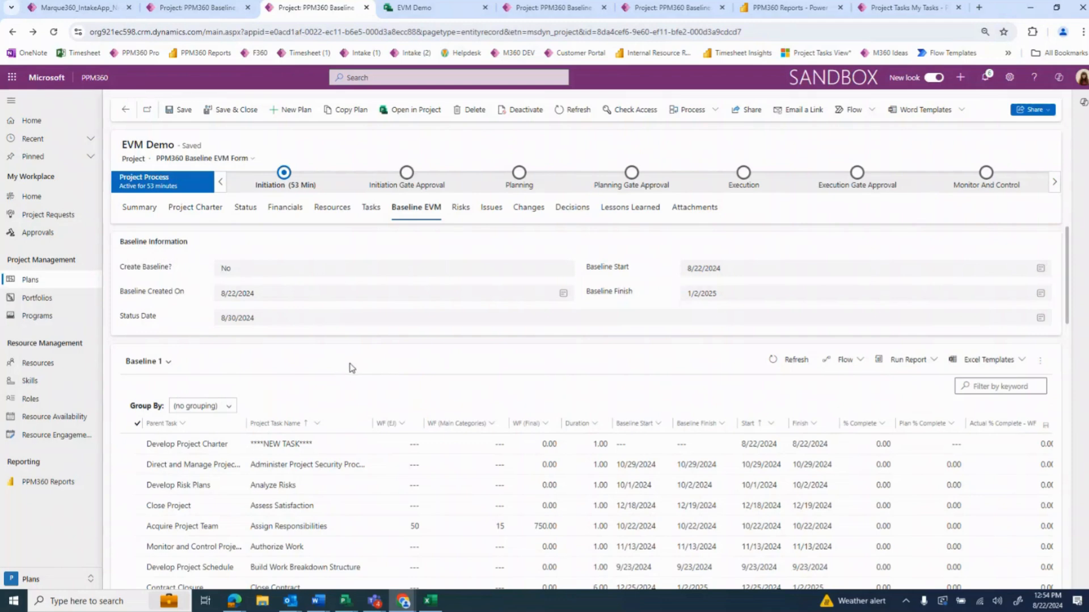
pyautogui.scroll(-1, 350, 367)
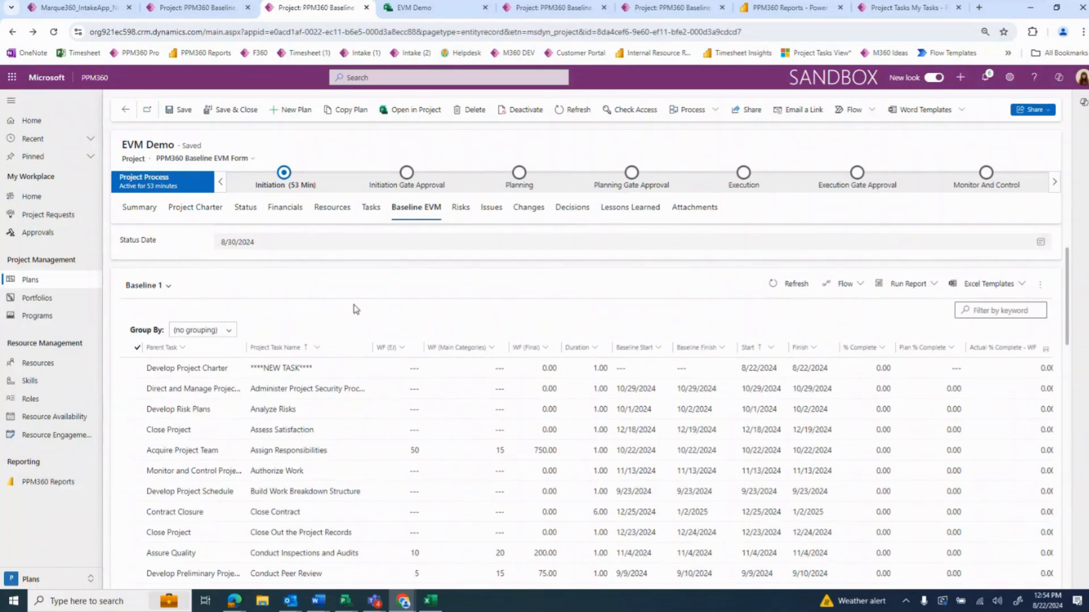
pyautogui.moveTo(254, 350); pyautogui.dragTo(263, 350)
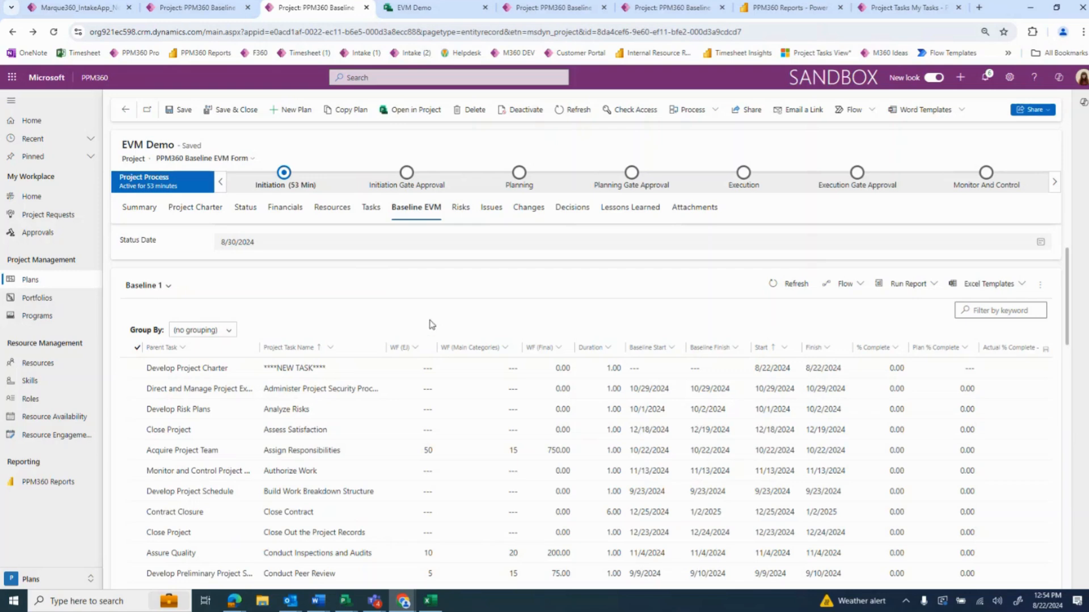
# View the EVM Demo project's task grid, and return to the Baseline 1 table under Baseline EVM
pyautogui.click(368, 212)
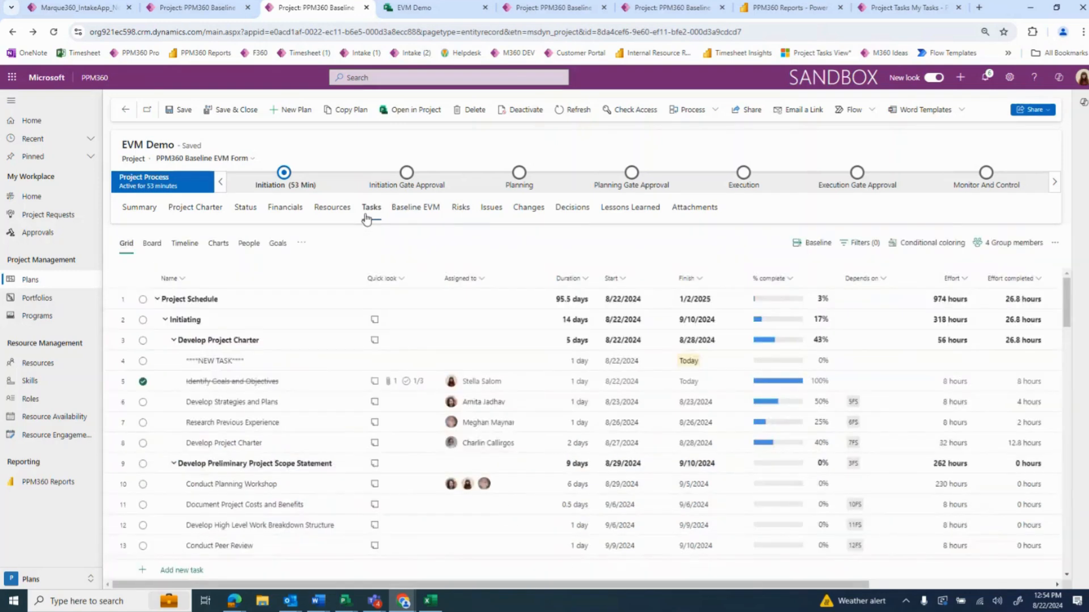
pyautogui.click(415, 215)
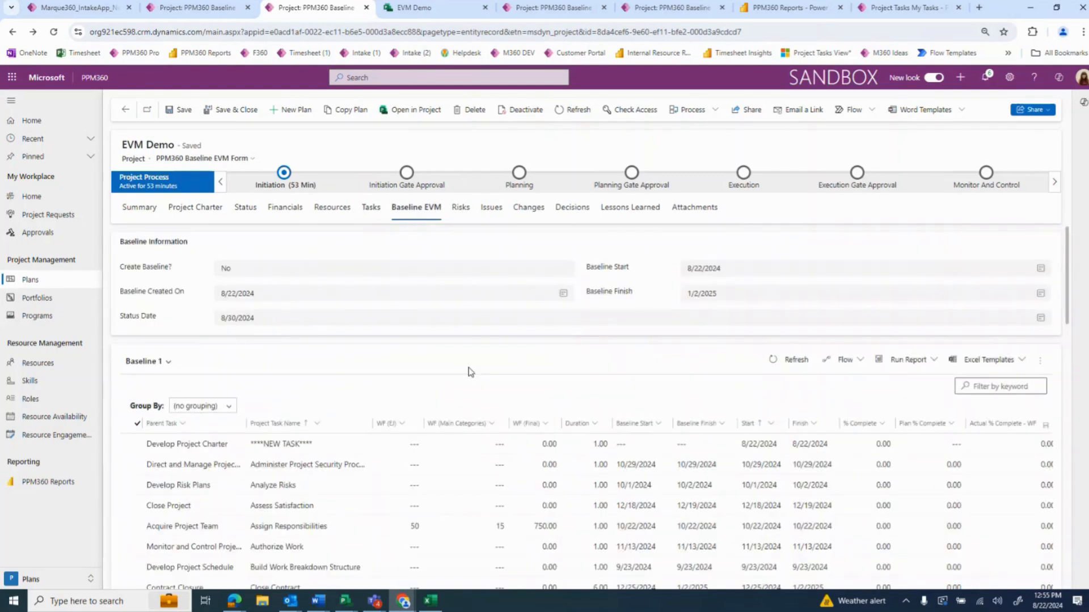
pyautogui.scroll(-1, 516, 388)
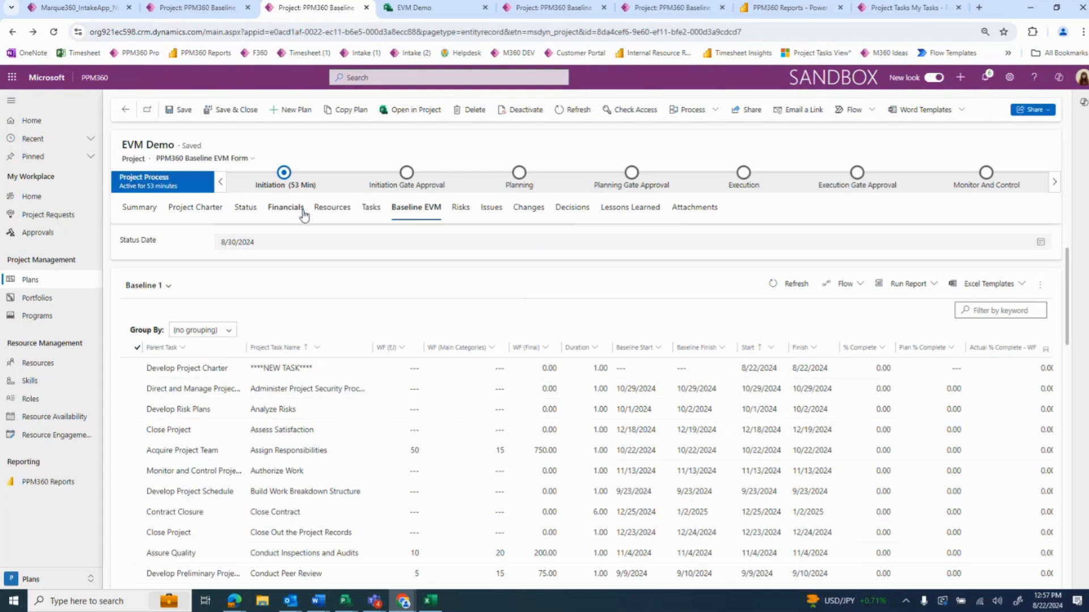
# Switch to PPM360 Reports in Power BI and view the Resource Dashboard, Resource Assignments and Resource Availability pages, selecting the Availability over Time chart
pyautogui.click(776, 9)
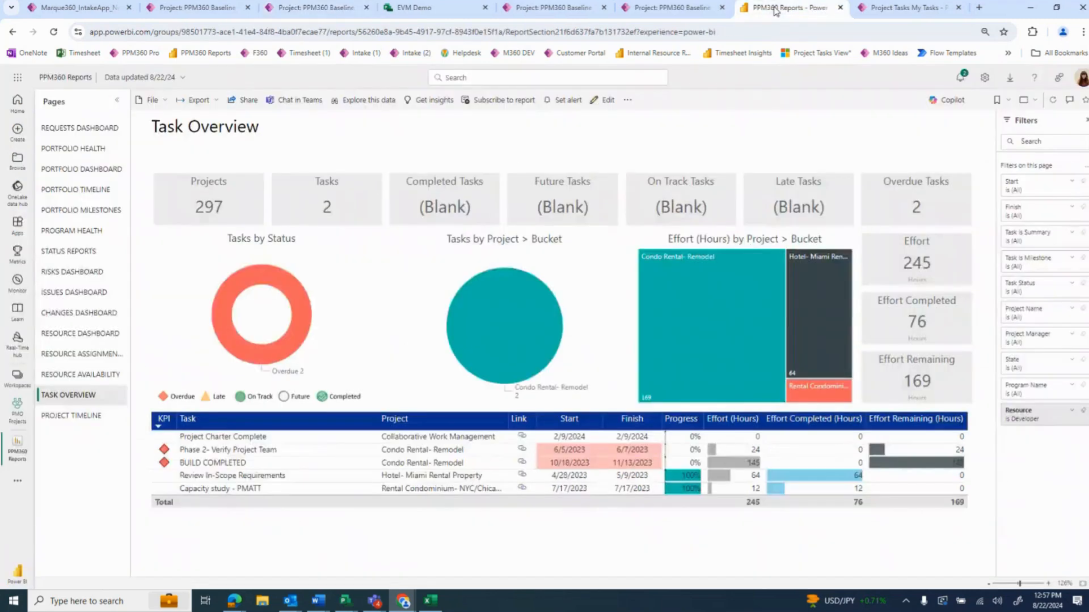
pyautogui.click(104, 337)
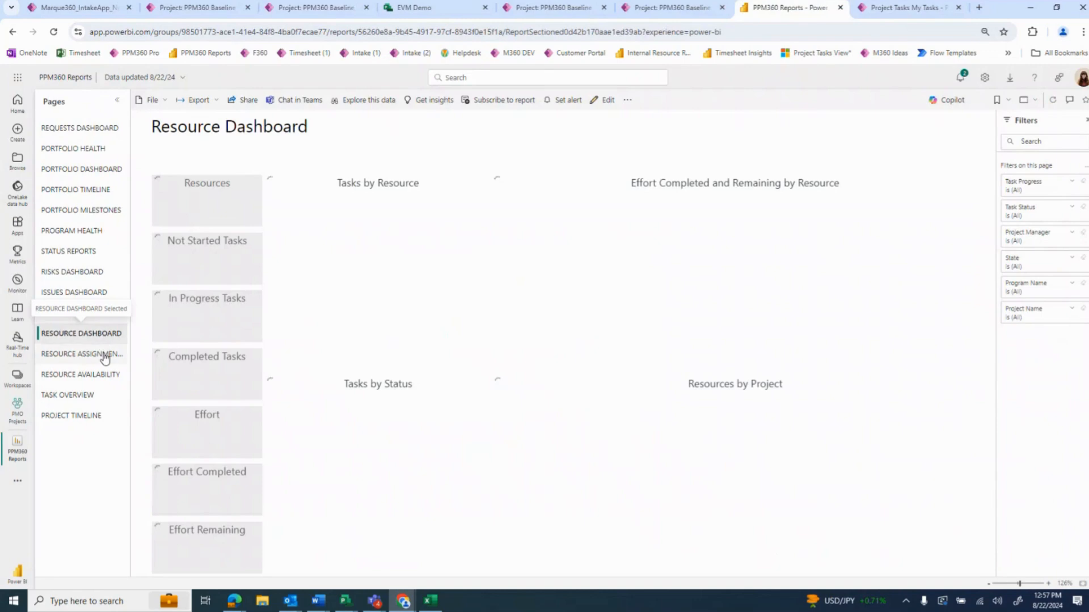
pyautogui.click(104, 355)
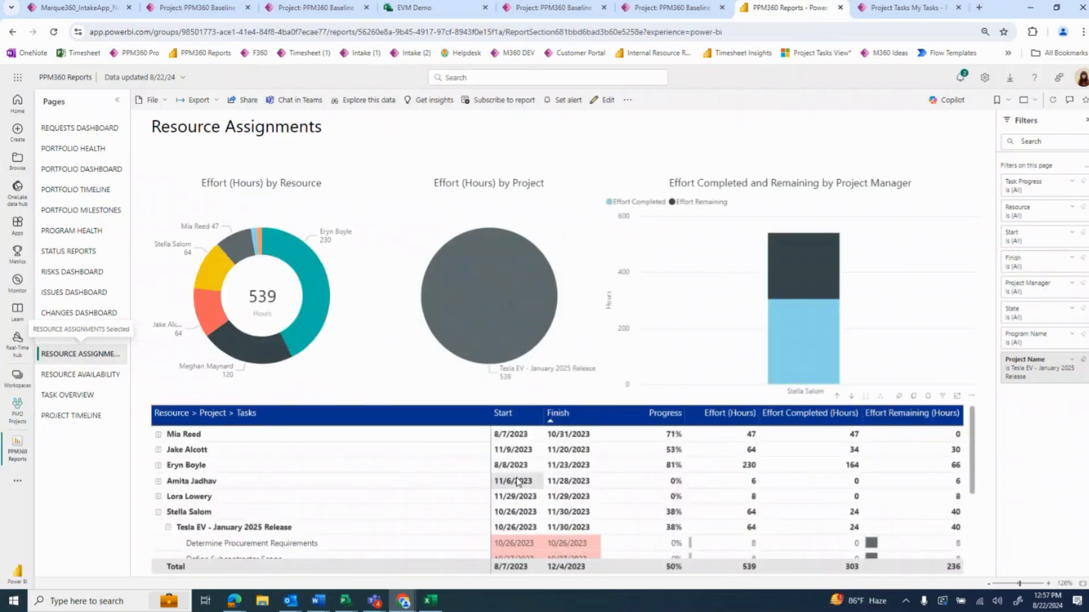
pyautogui.click(88, 378)
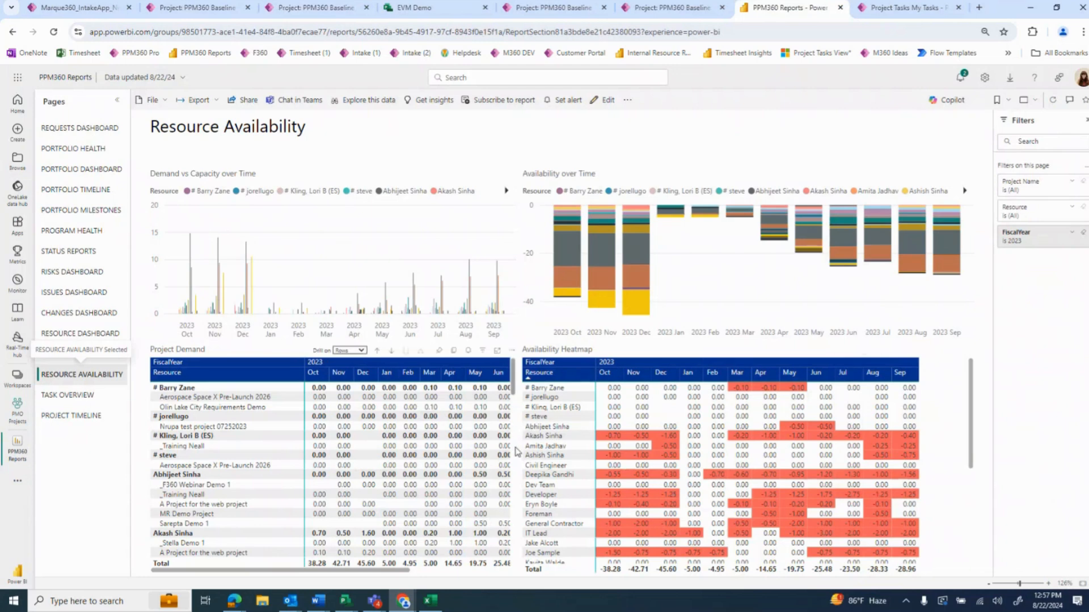
pyautogui.click(977, 322)
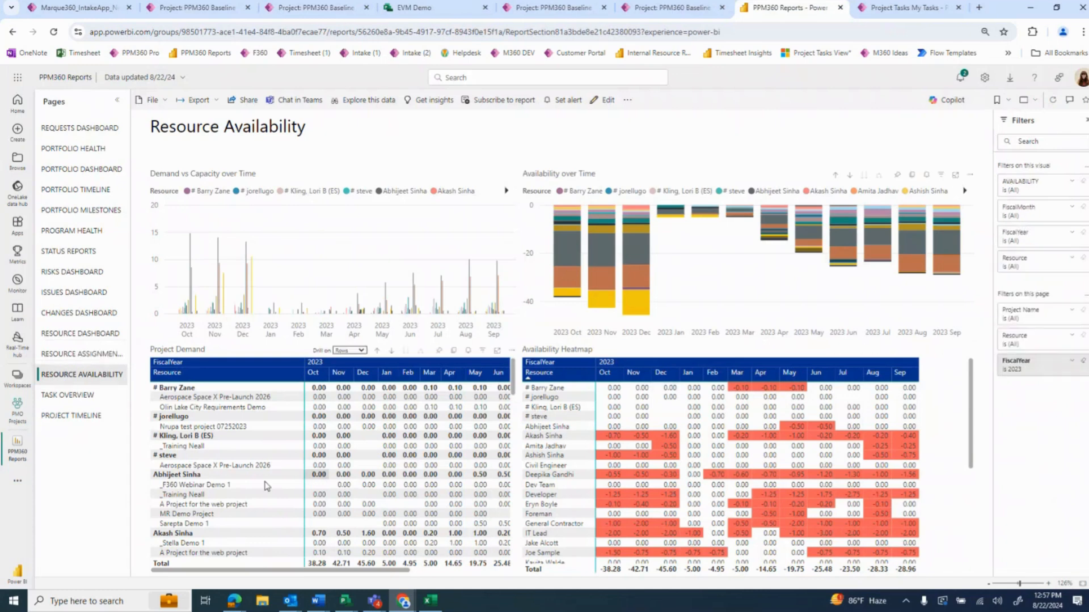